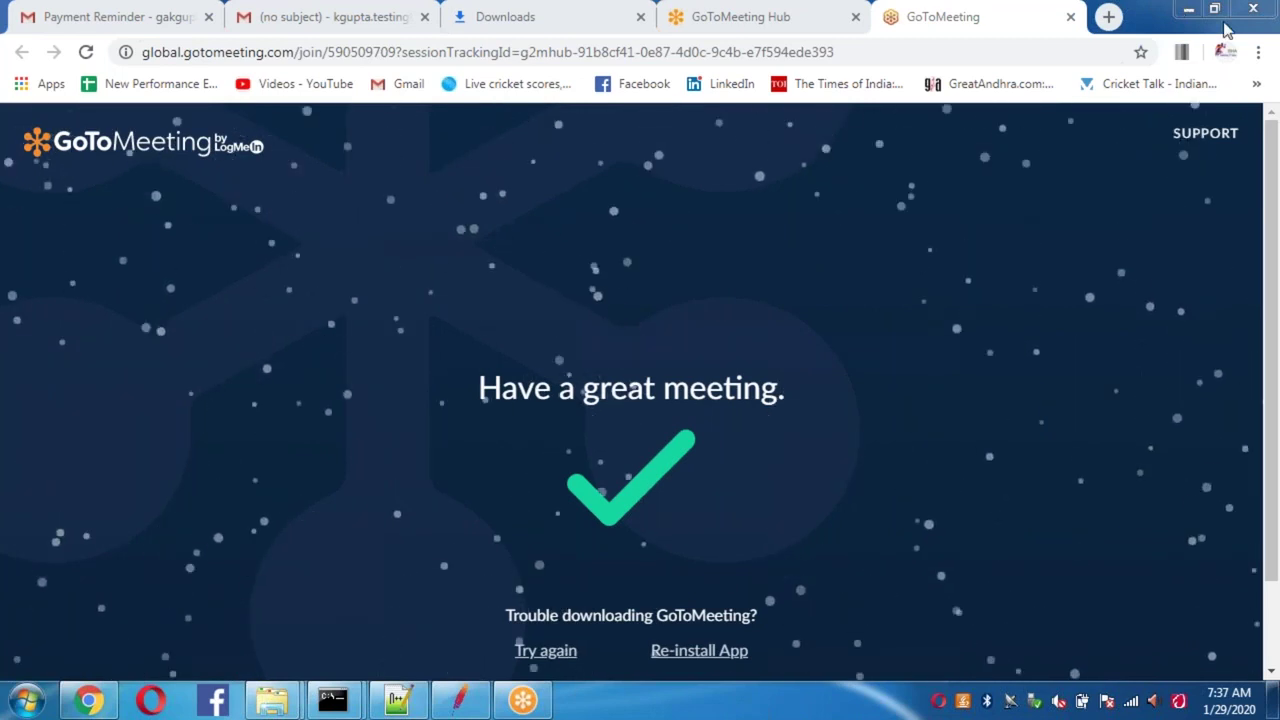
# Step: Minimize the Chrome window with the GoToMeeting page to reveal the desktop
pyautogui.click(1188, 10)
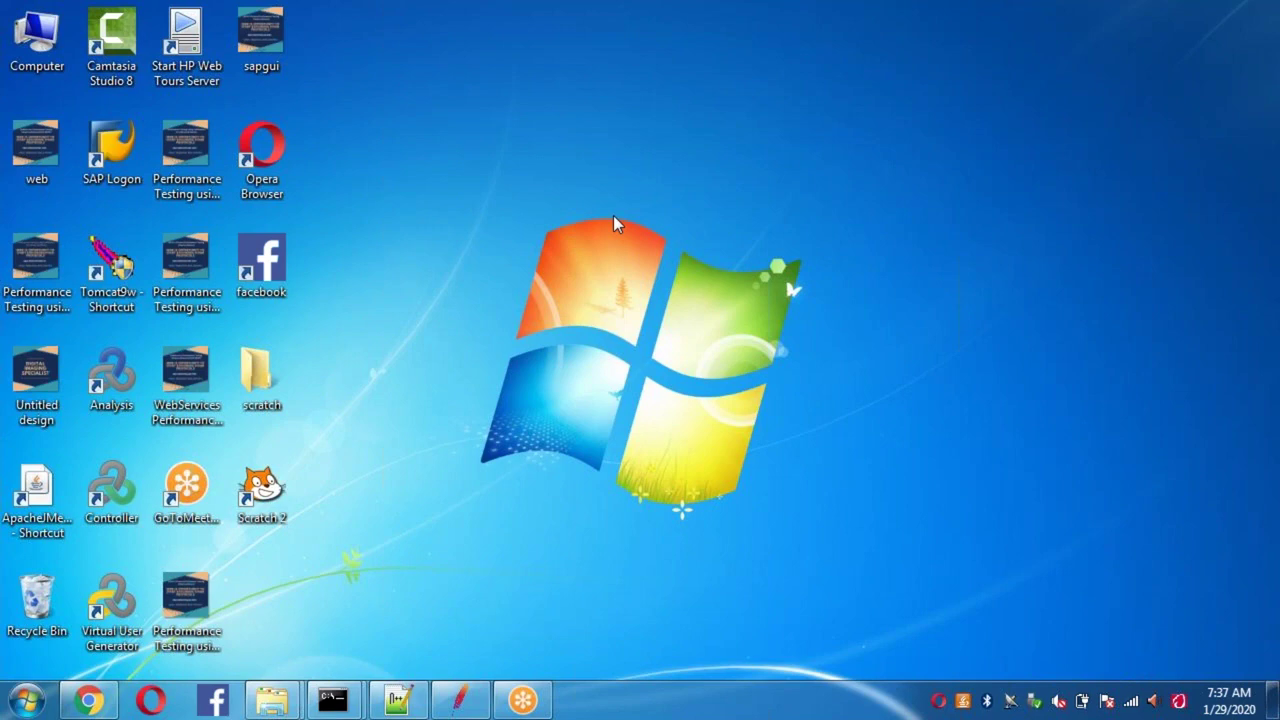
# Step: Launch Command Prompt by searching 'cmd' from the Start menu
pyautogui.click(26, 700)
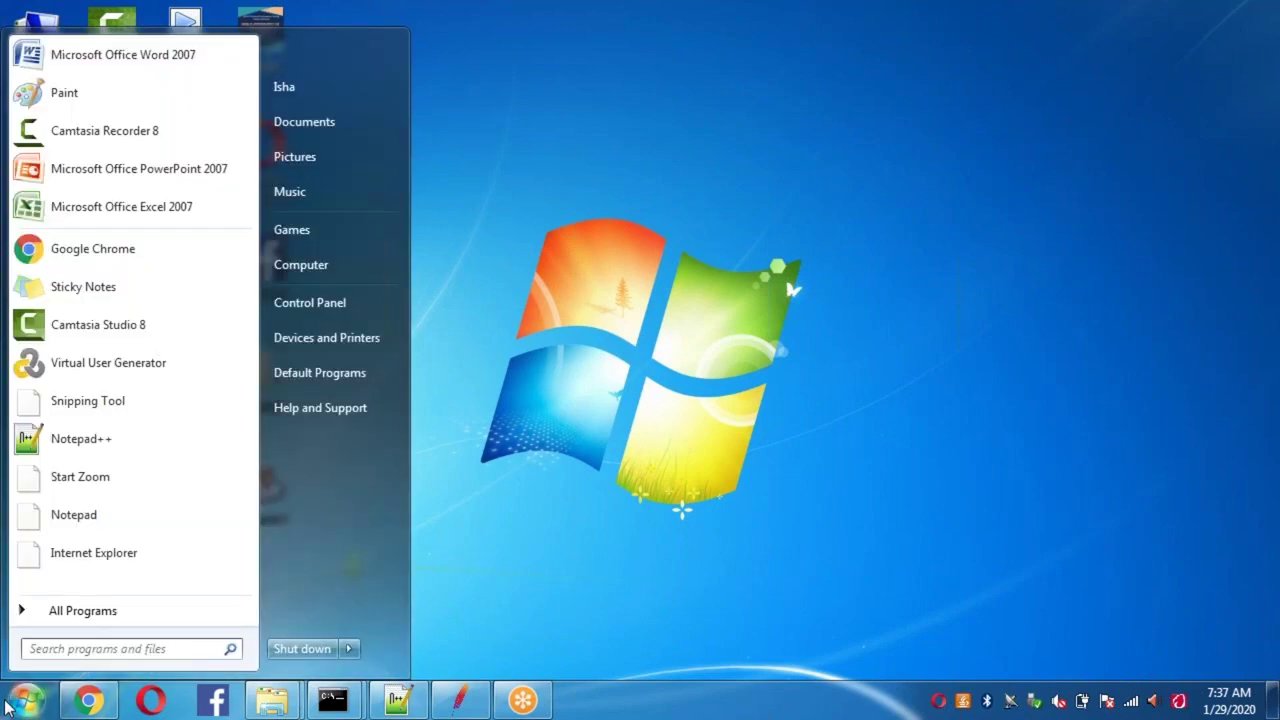
pyautogui.click(95, 647)
pyautogui.write('cmd')
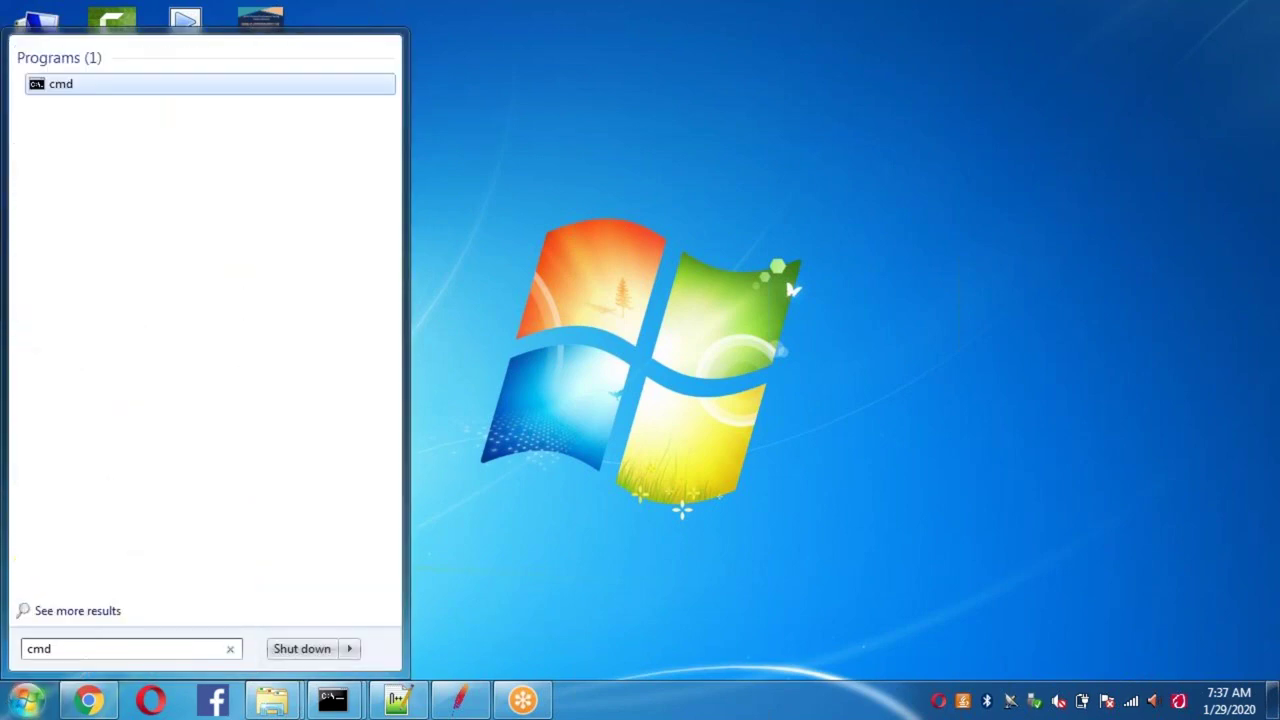
pyautogui.press('Return')
# Step: Run ipconfig and scroll up to the wireless adapter's IPv4 address 192.168.0.104
pyautogui.write('ipconfig')
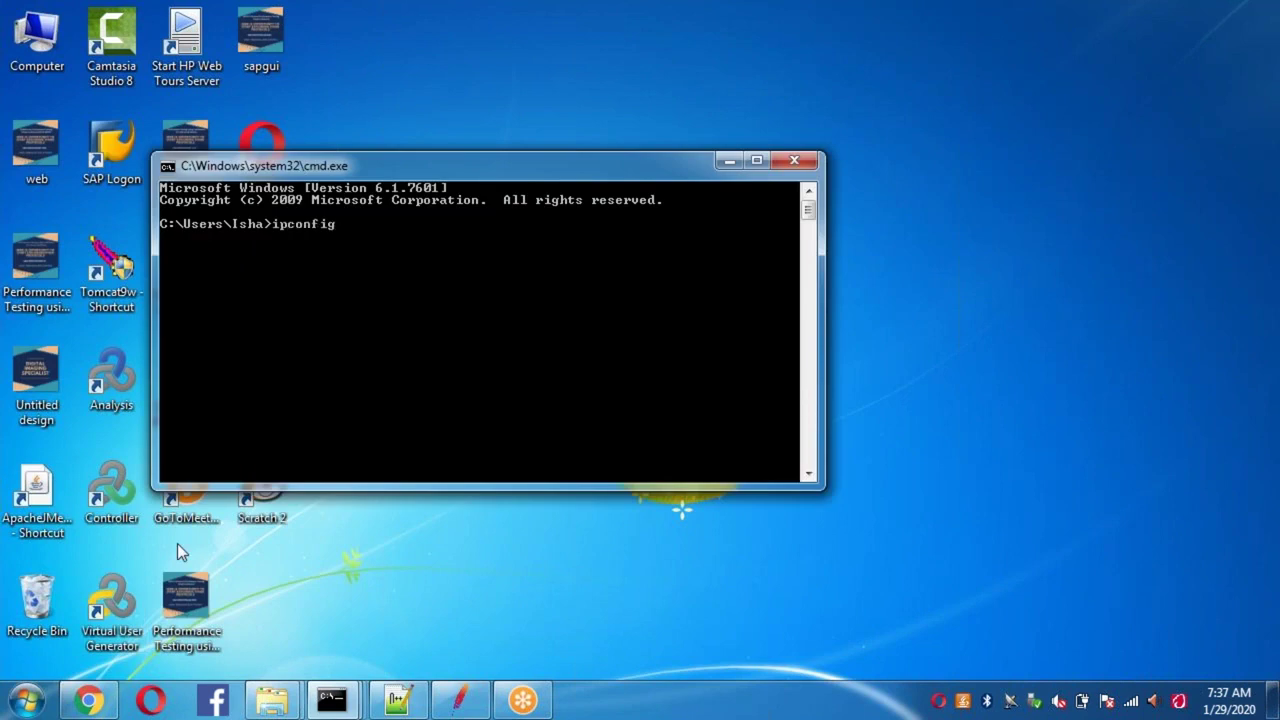
pyautogui.press('Return')
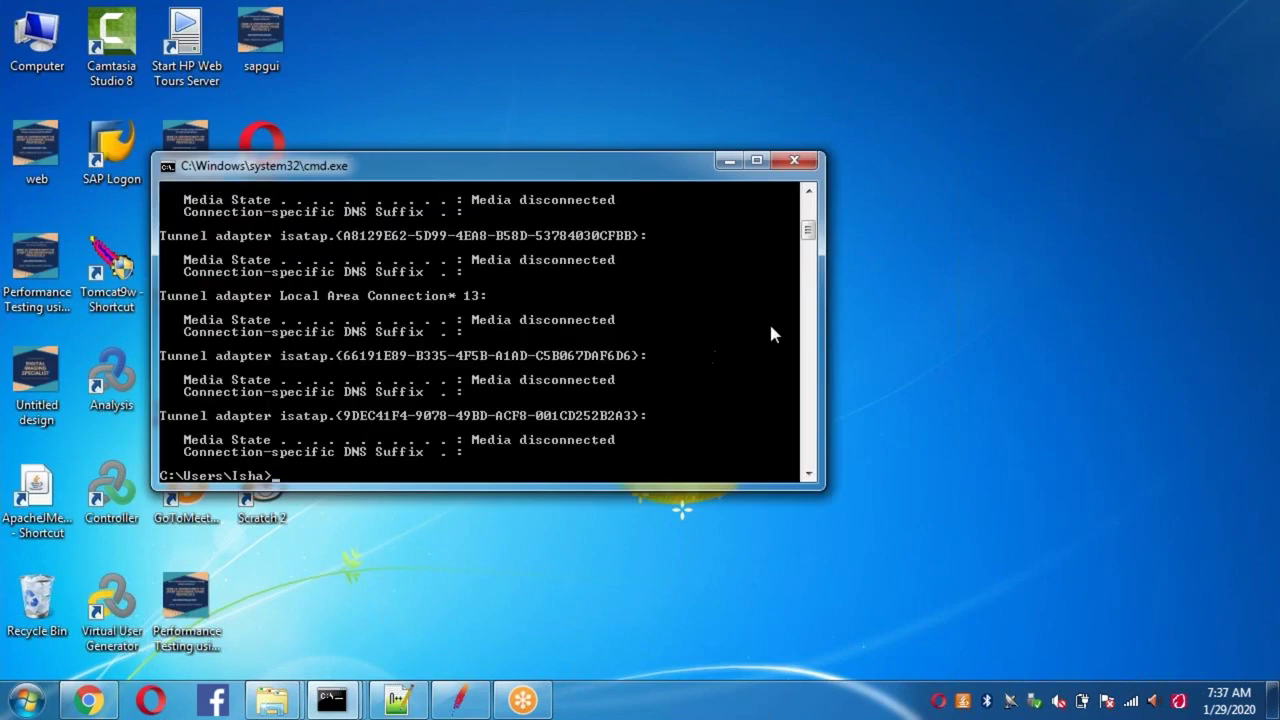
pyautogui.click(808, 193)
pyautogui.click(808, 193)
pyautogui.scroll(4, 808, 193)
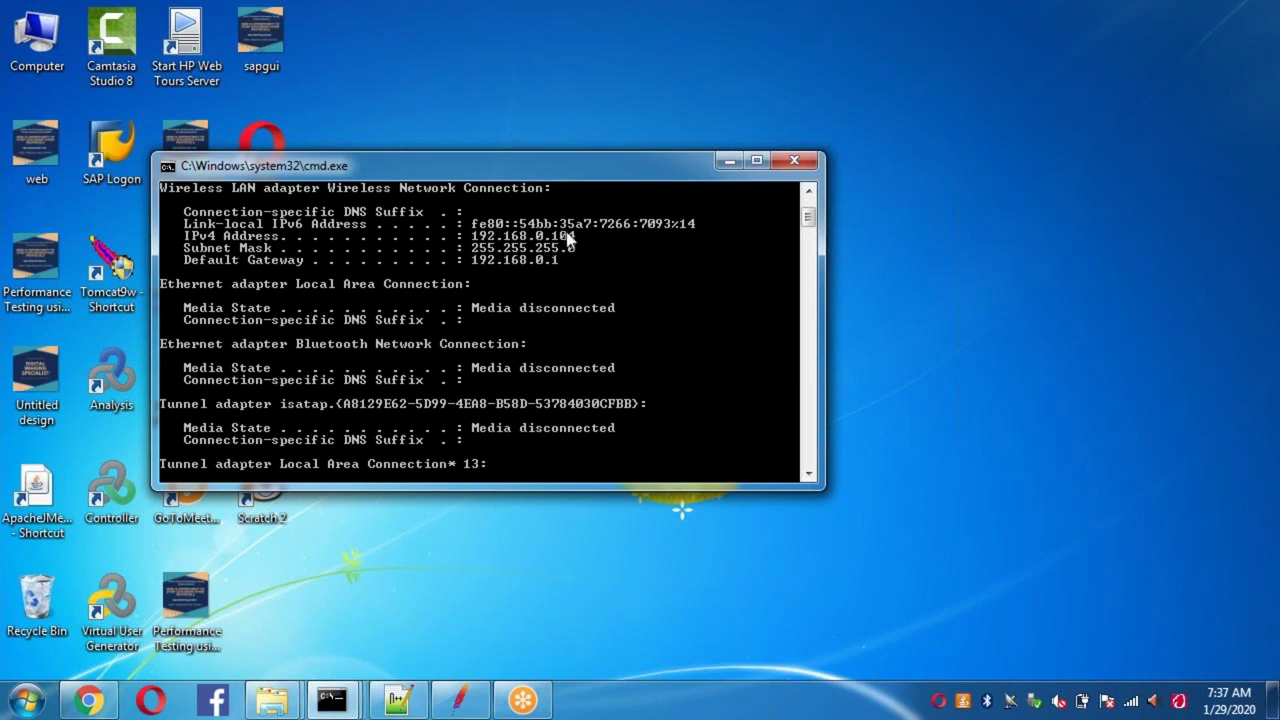
pyautogui.click(918, 37)
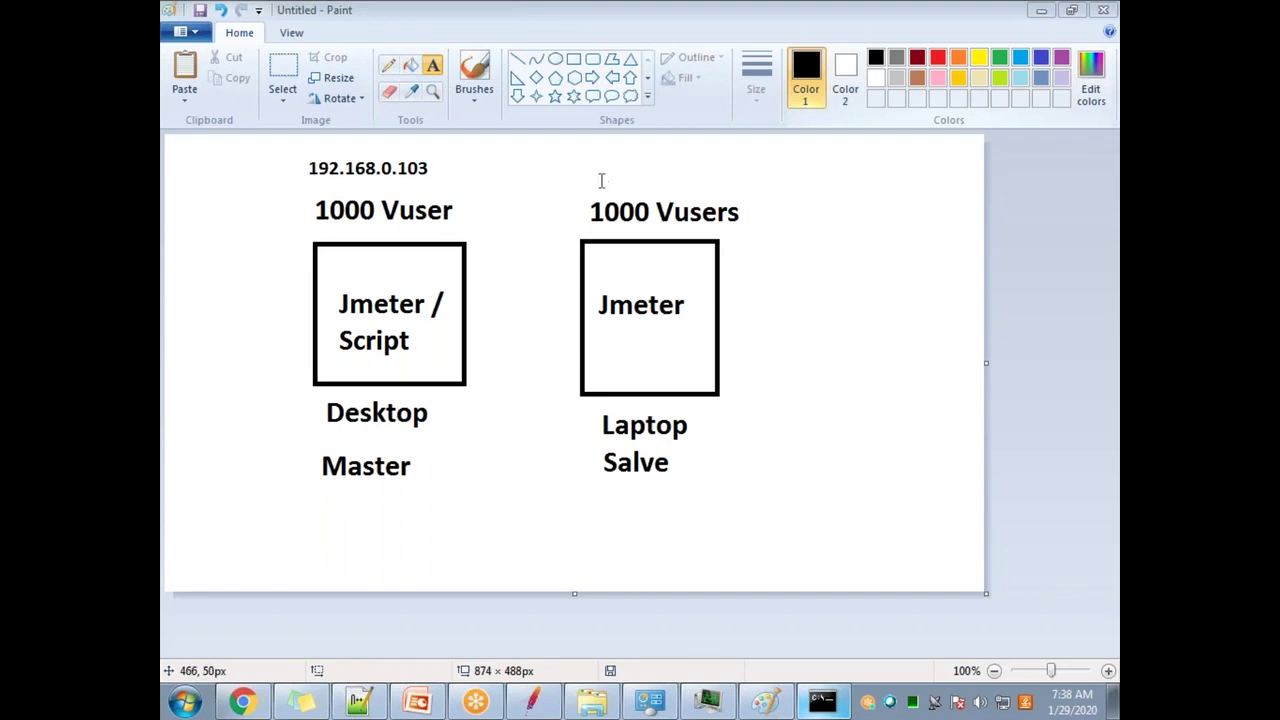
# Step: Type 192.168.0.104 above 1000 Vusers, then highlight the shared-network bullet on the slides
pyautogui.click(586, 152)
pyautogui.write('19')
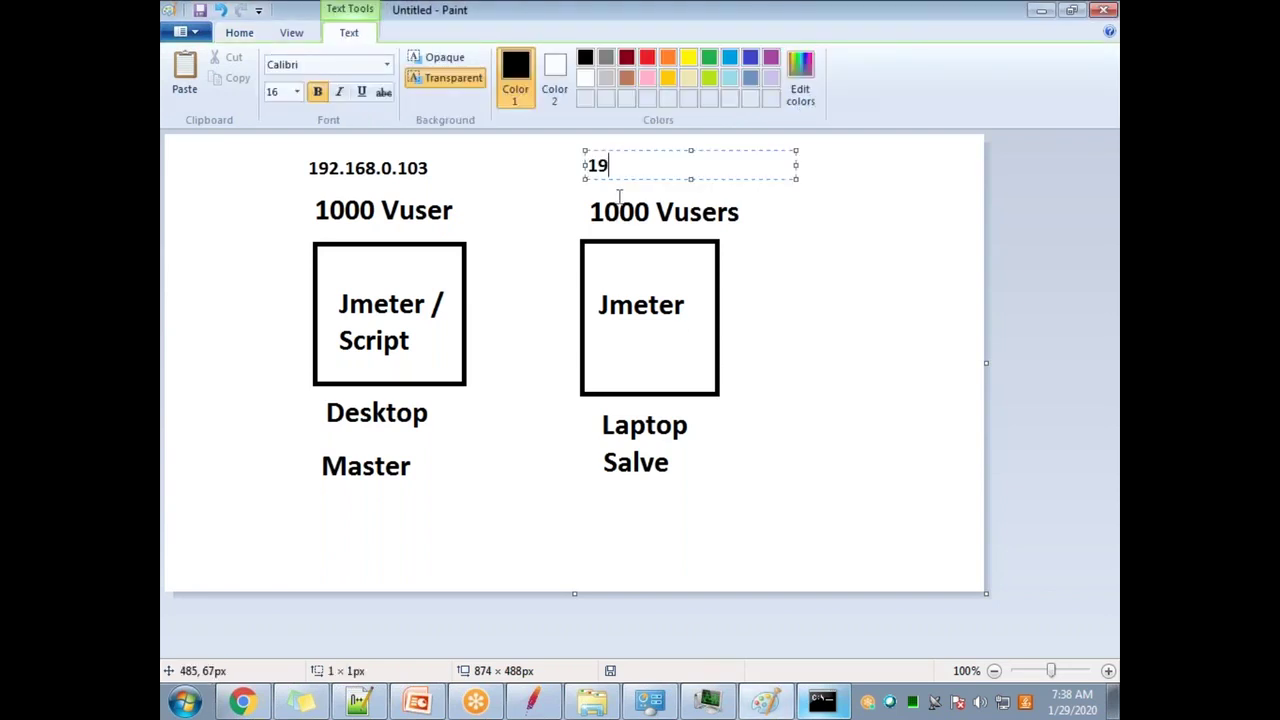
pyautogui.write('2.168.0.104')
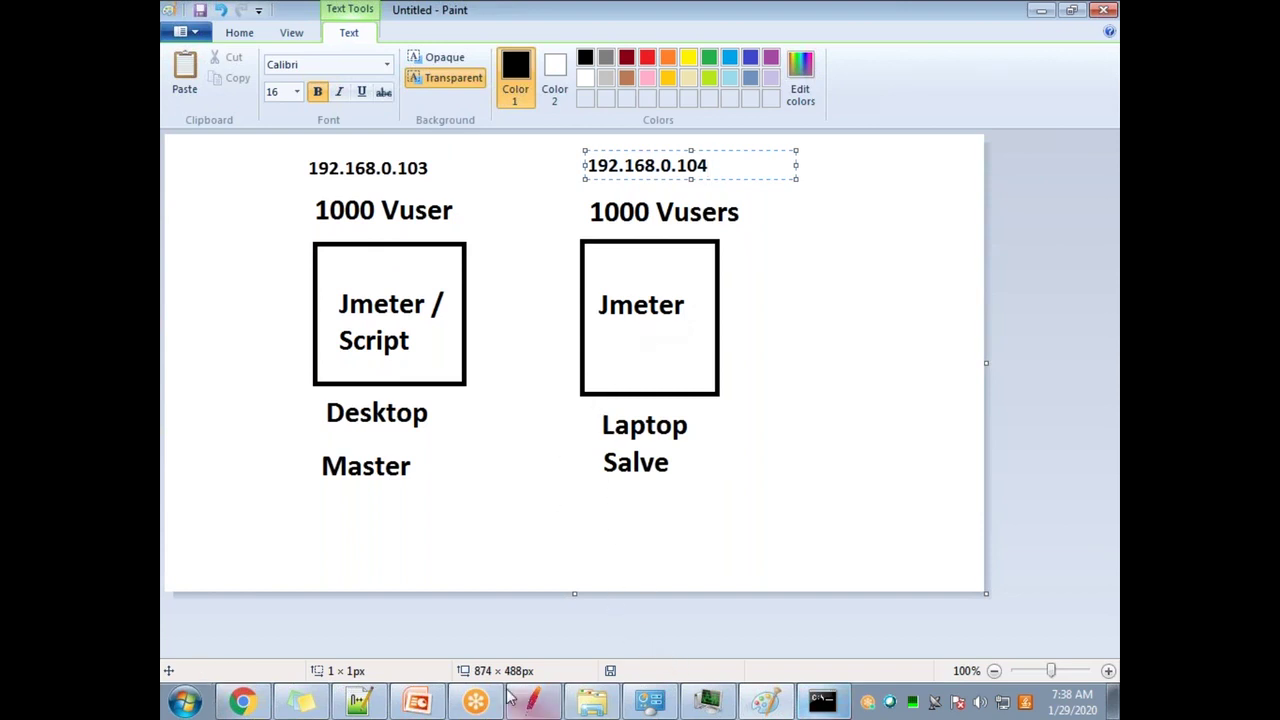
pyautogui.click(417, 702)
pyautogui.click(465, 365)
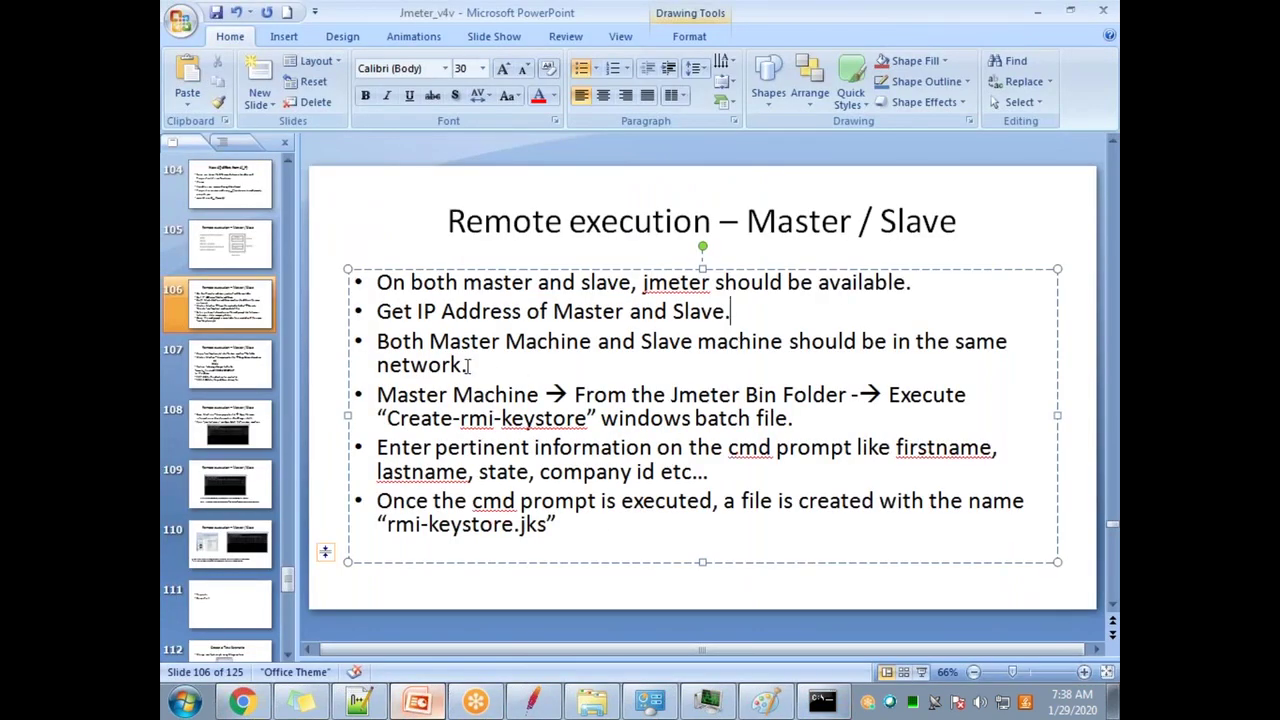
pyautogui.moveTo(465, 365); pyautogui.dragTo(378, 341)
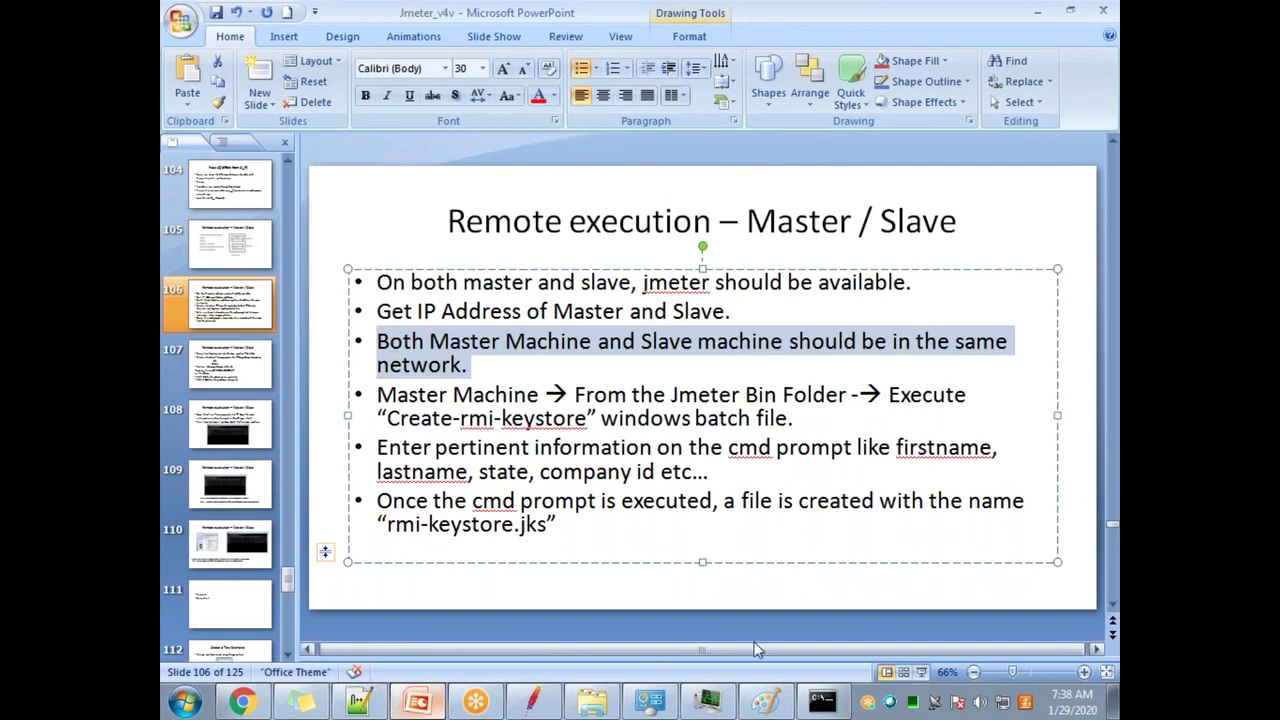
# Step: Move the master's ipconfig window over the slide text and commit the 192.168.0.104 label
pyautogui.click(822, 702)
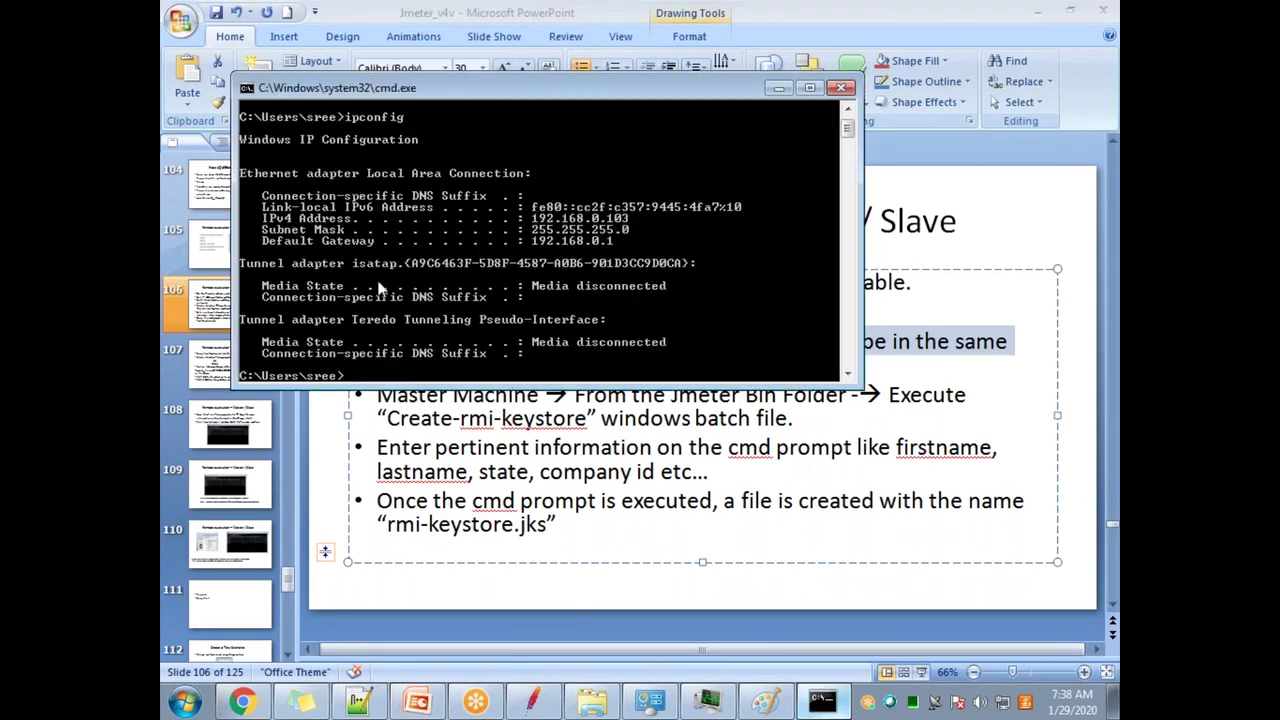
pyautogui.moveTo(449, 96); pyautogui.dragTo(483, 147)
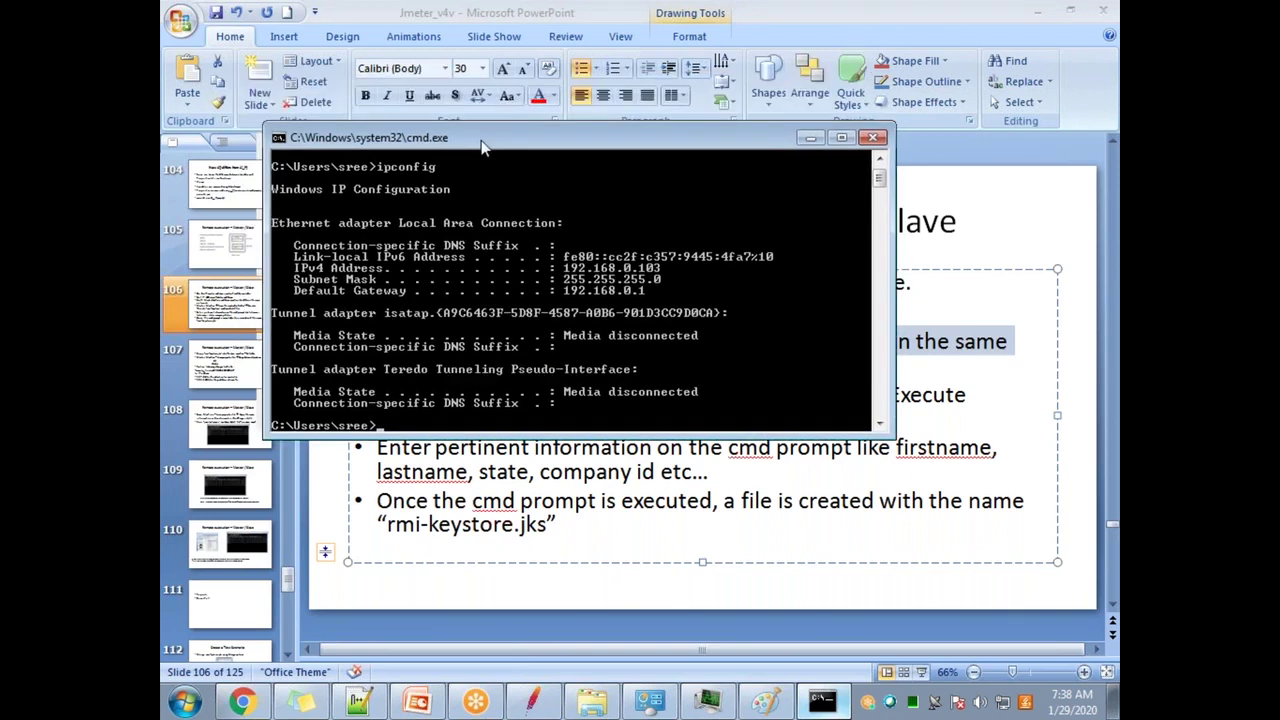
pyautogui.moveTo(483, 147); pyautogui.dragTo(548, 267)
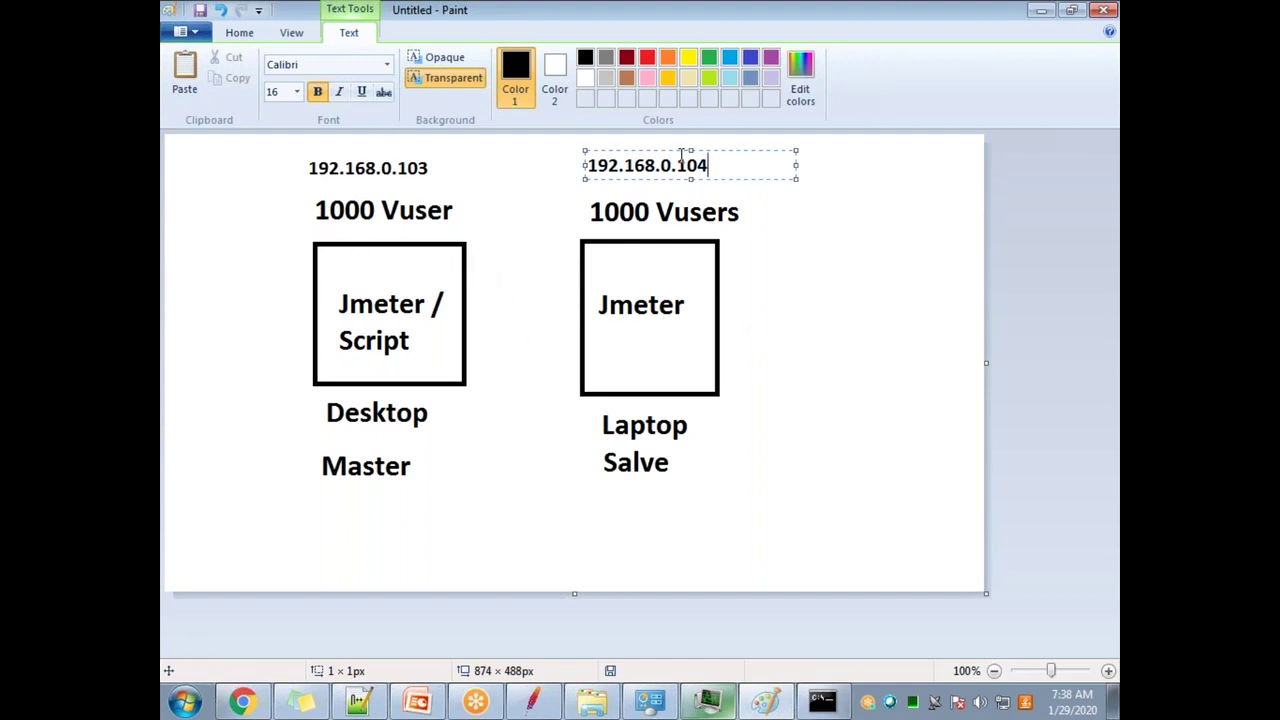
pyautogui.click(811, 275)
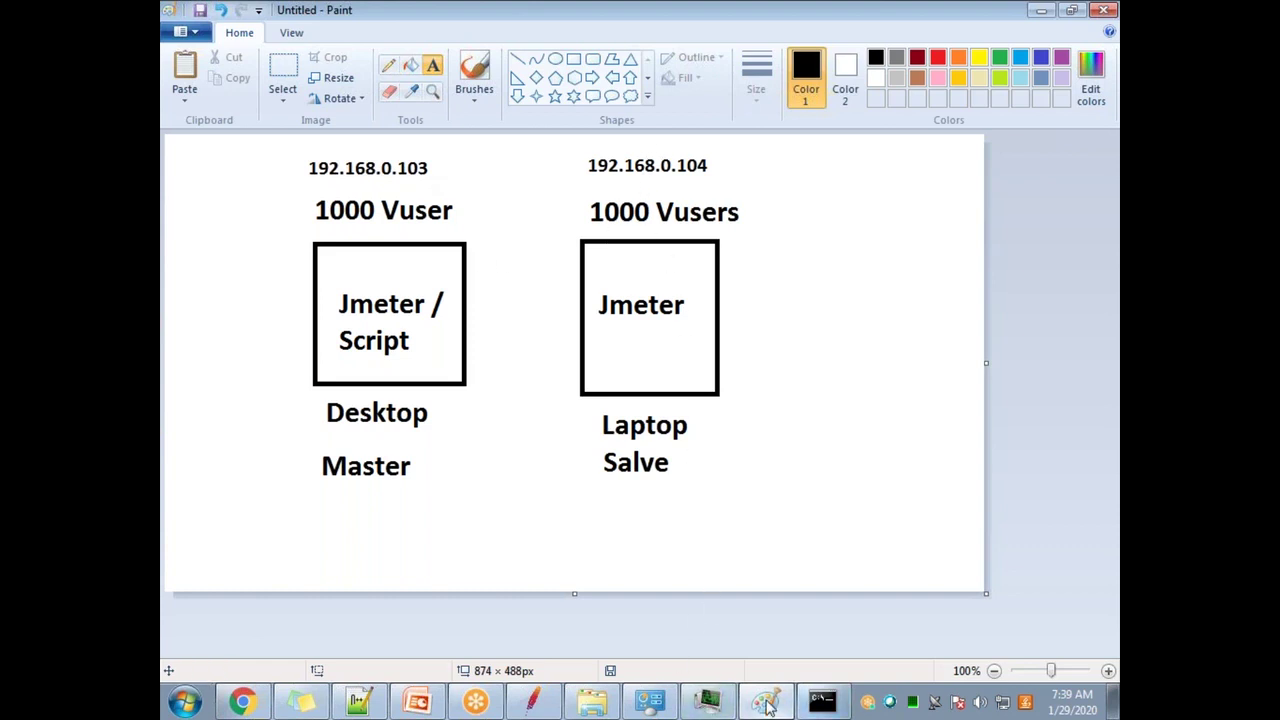
# Step: Ping 192.168.0.104 from the command prompt, getting every reply
pyautogui.click(822, 702)
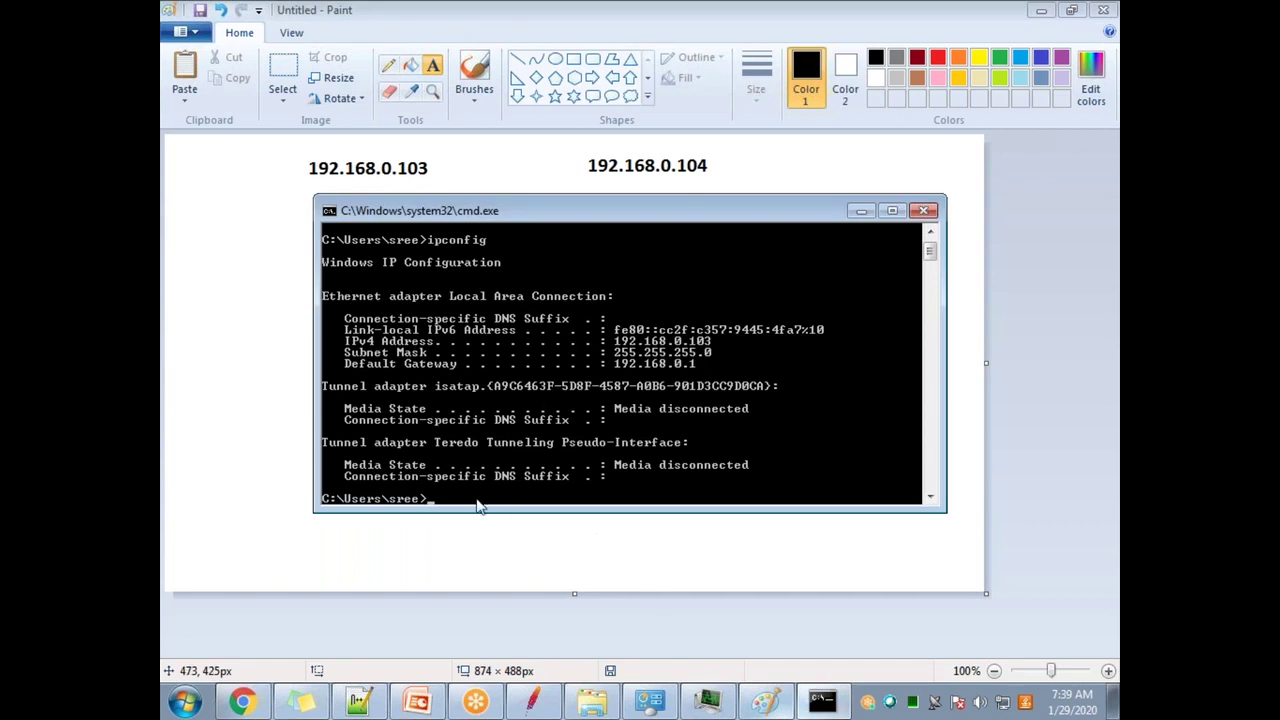
pyautogui.write('ping')
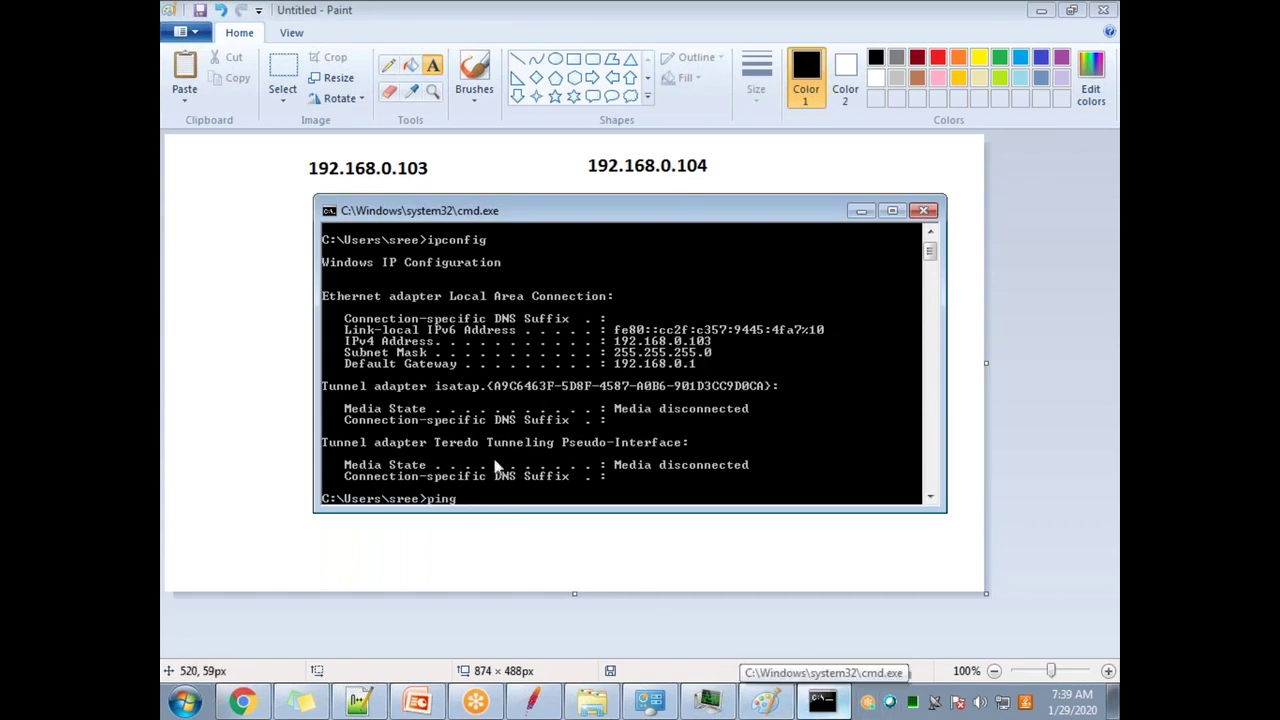
pyautogui.write(' 192.168.0.104')
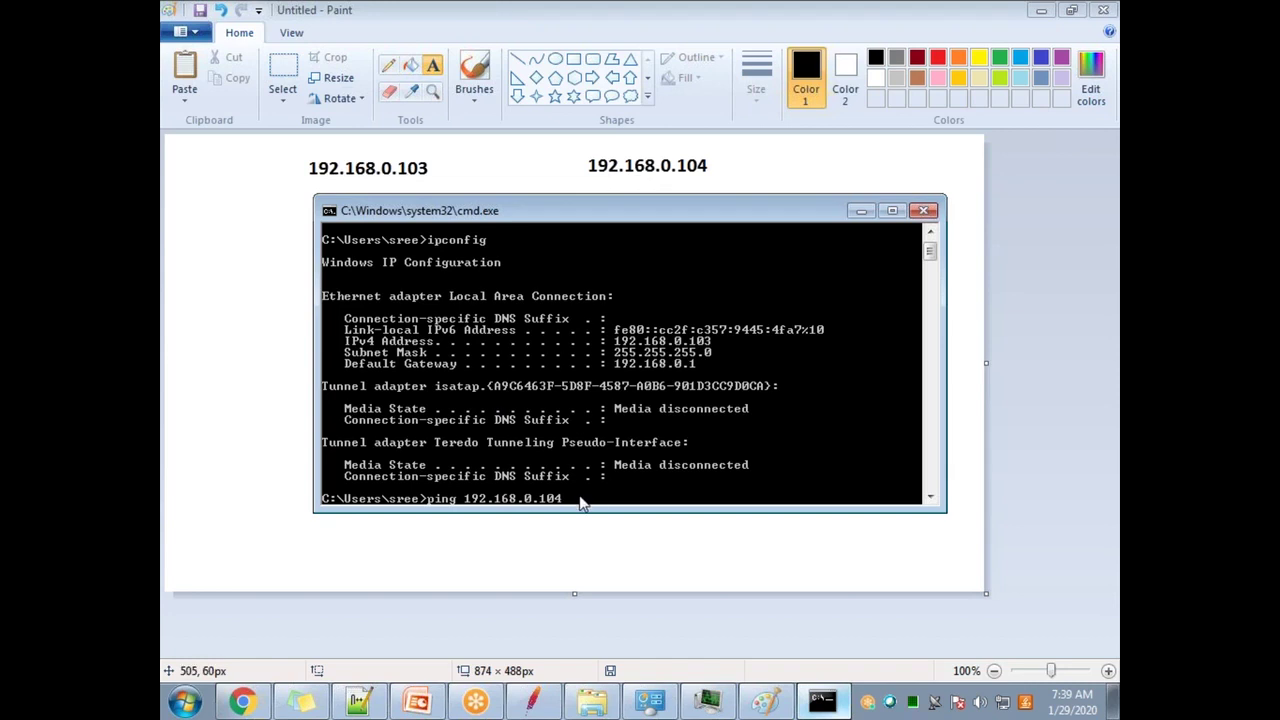
pyautogui.press('Return')
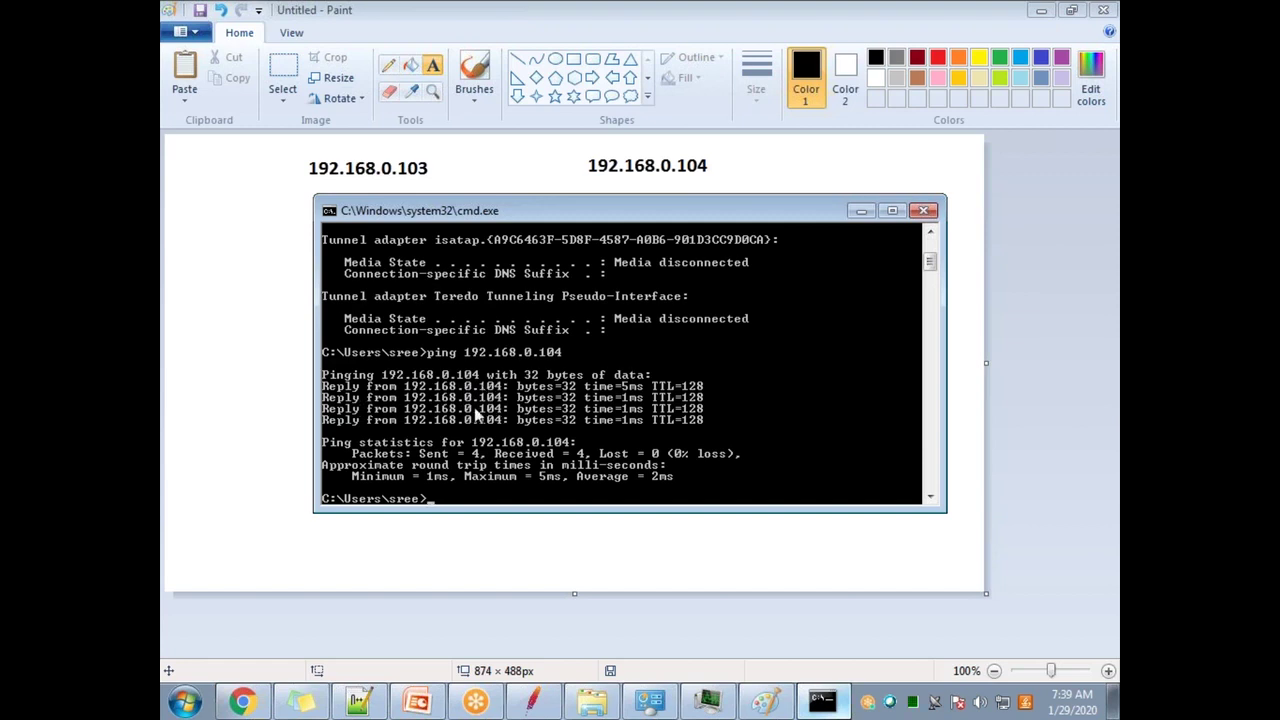
# Step: Ping 192.168.1.4, where every request times out
pyautogui.write('piung')
pyautogui.press('BackSpace')
pyautogui.press('BackSpace')
pyautogui.press('BackSpace')
pyautogui.write('ng')
pyautogui.press('Return')
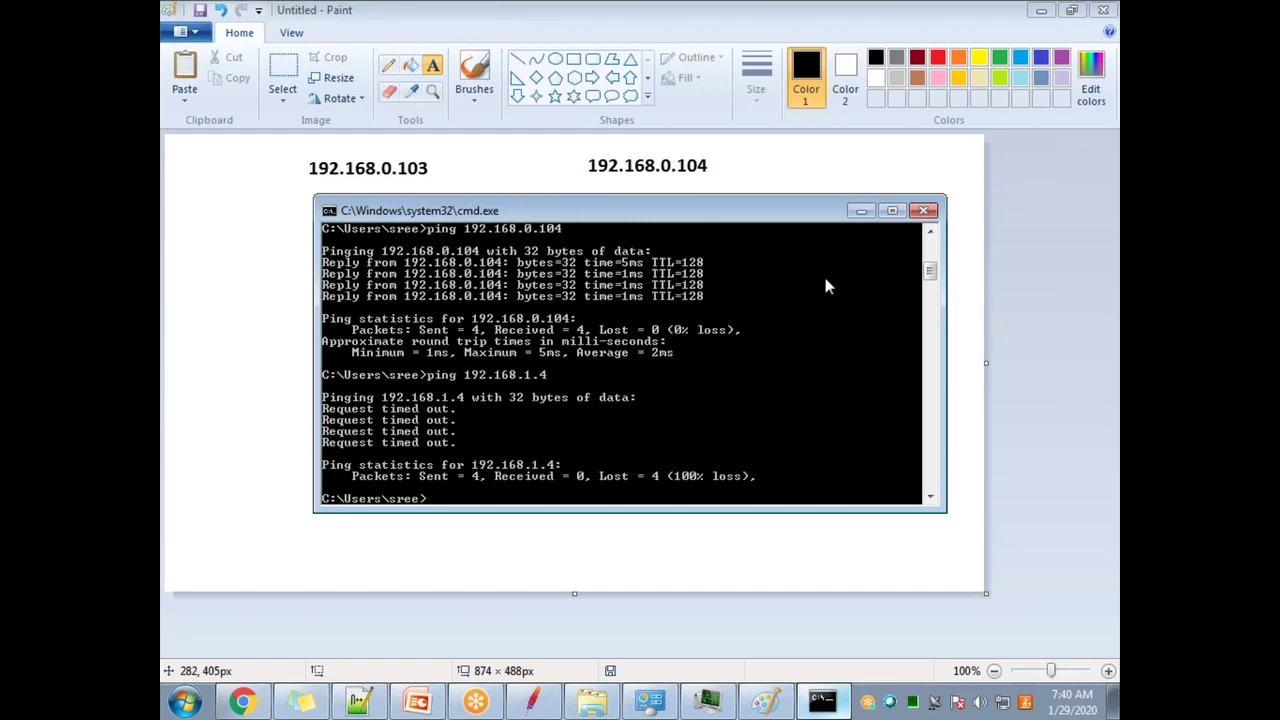
# Step: Return to PowerPoint slide 106 and highlight the bullet about sharing one network
pyautogui.click(861, 211)
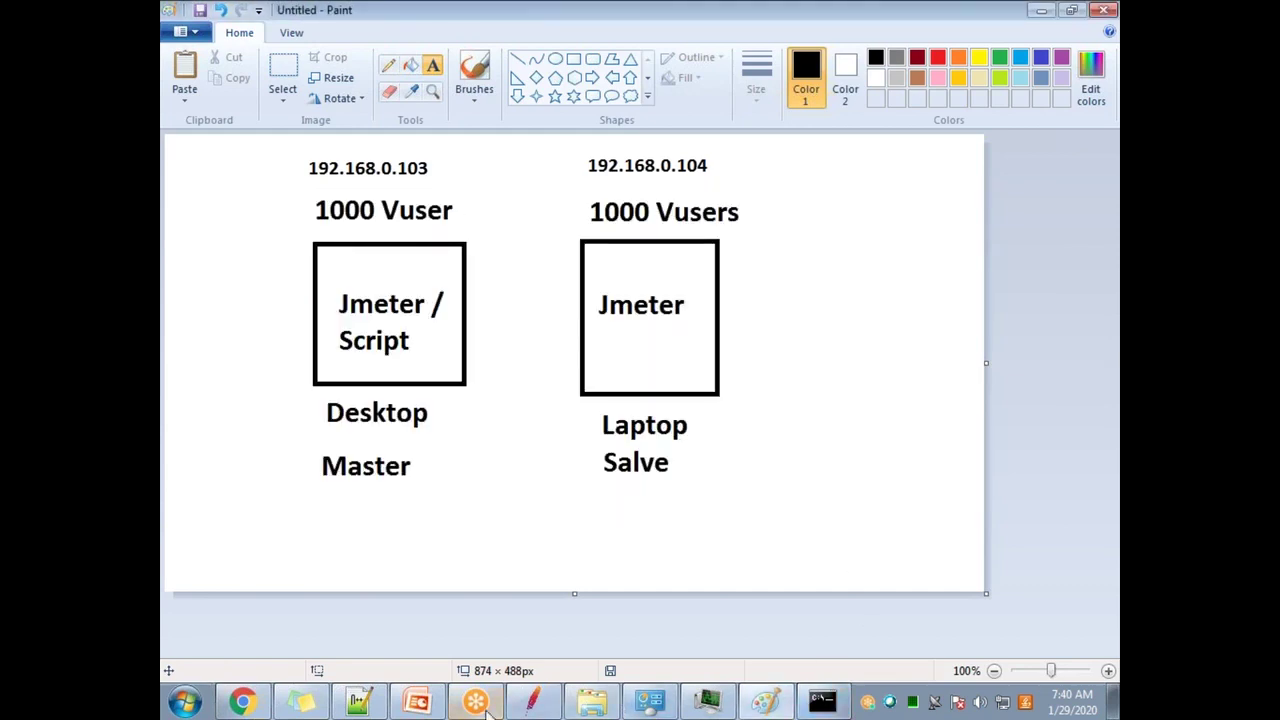
pyautogui.click(416, 704)
pyautogui.click(447, 369)
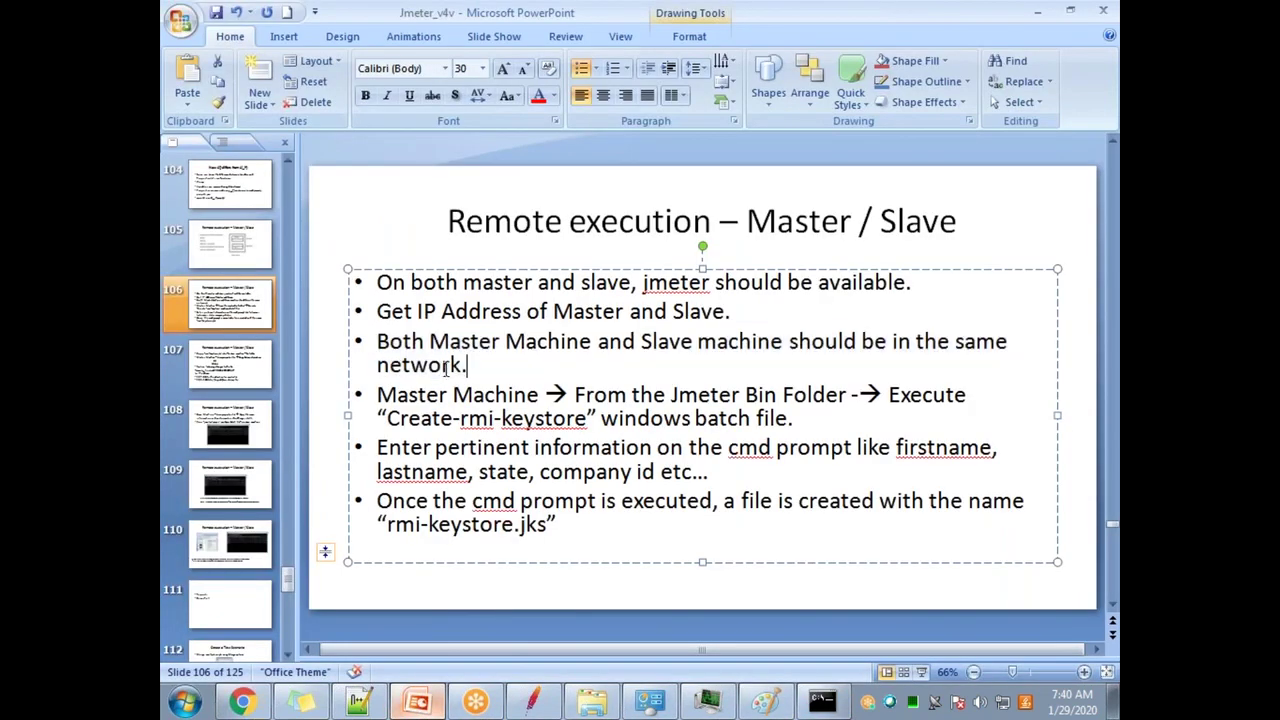
pyautogui.tripleClick(466, 366)
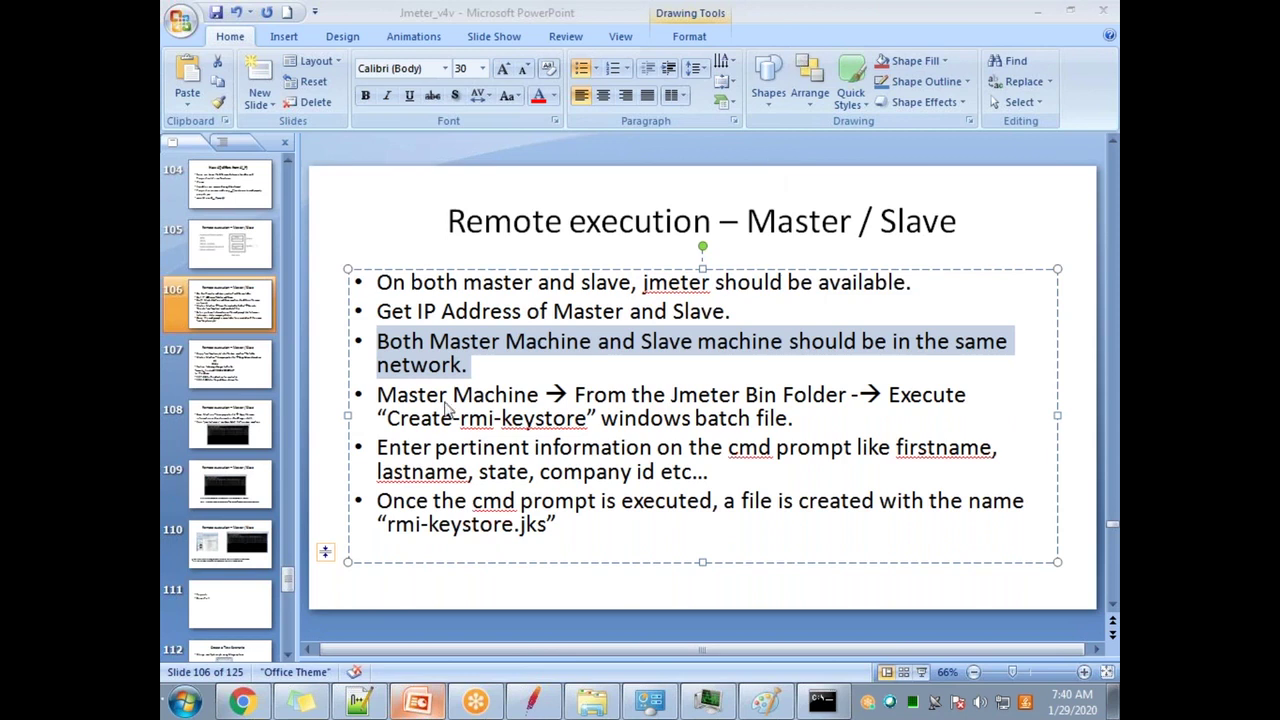
# Step: Highlight 'Master Machine', 'Jmeter Bin Folder' and 'Create-rmi-keystore' in the slide text
pyautogui.moveTo(418, 400); pyautogui.dragTo(500, 398)
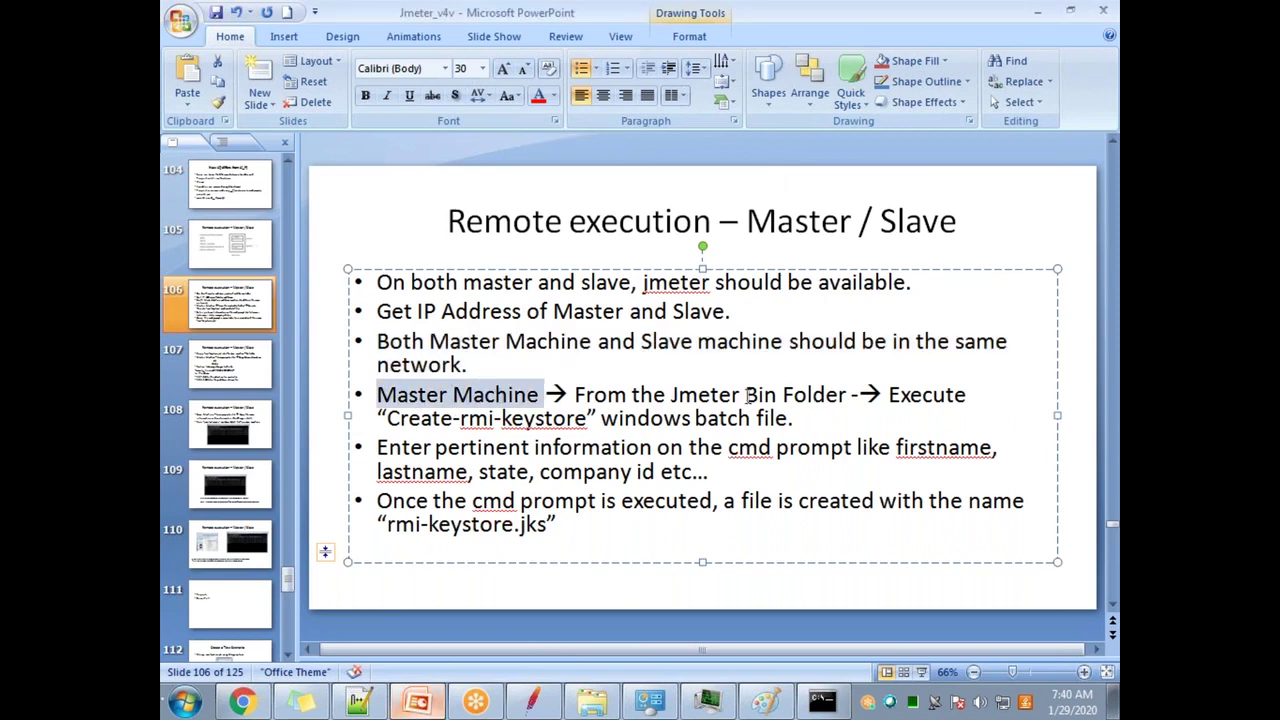
pyautogui.moveTo(671, 395); pyautogui.dragTo(849, 396)
pyautogui.moveTo(388, 418); pyautogui.dragTo(588, 420)
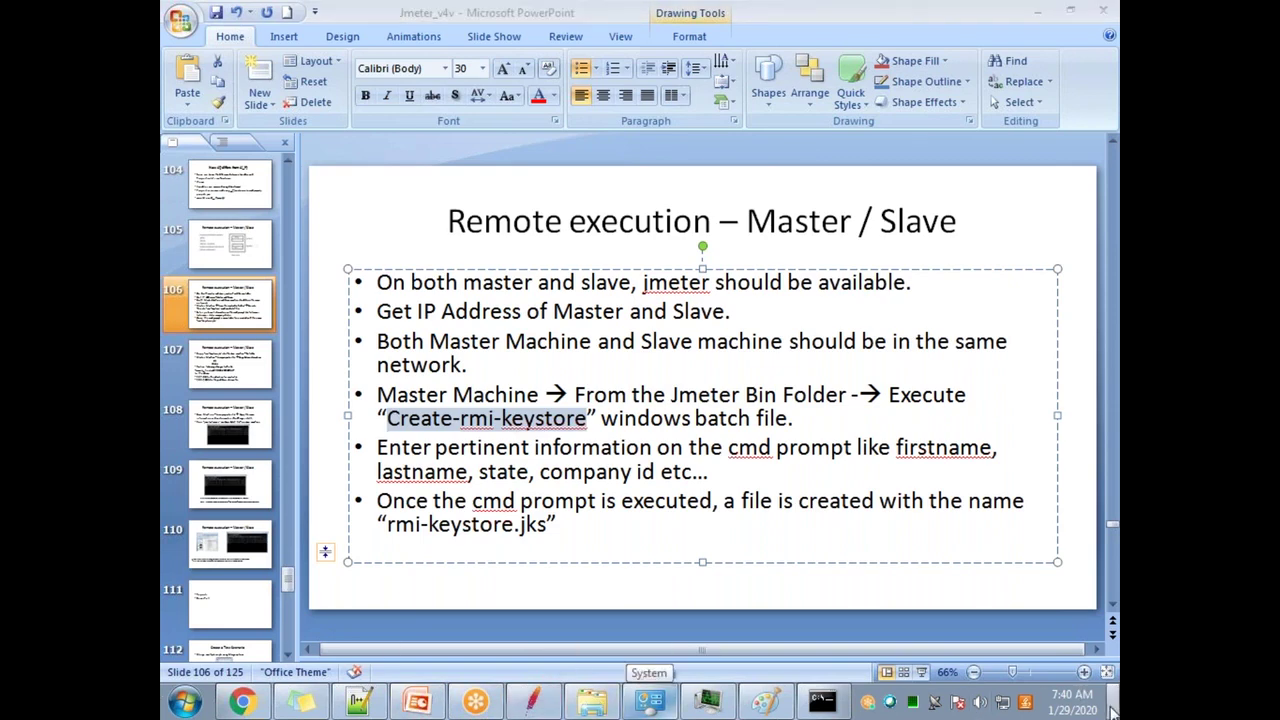
pyautogui.click(1113, 708)
# Step: Open Computer, browse into Apache_Jmeter > apache-jmeter-5.1.1 and maximize the Explorer window
pyautogui.click(184, 702)
pyautogui.click(440, 222)
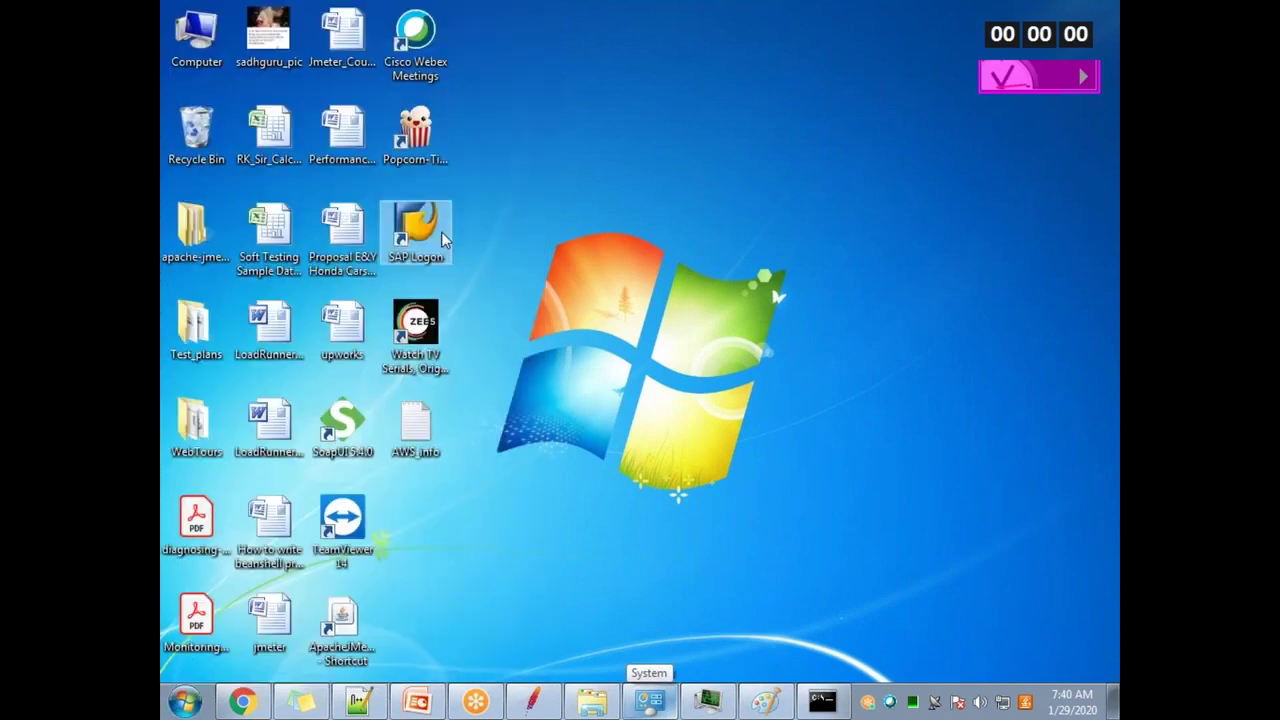
pyautogui.hotkey('alt', 'space')
pyautogui.press('Escape')
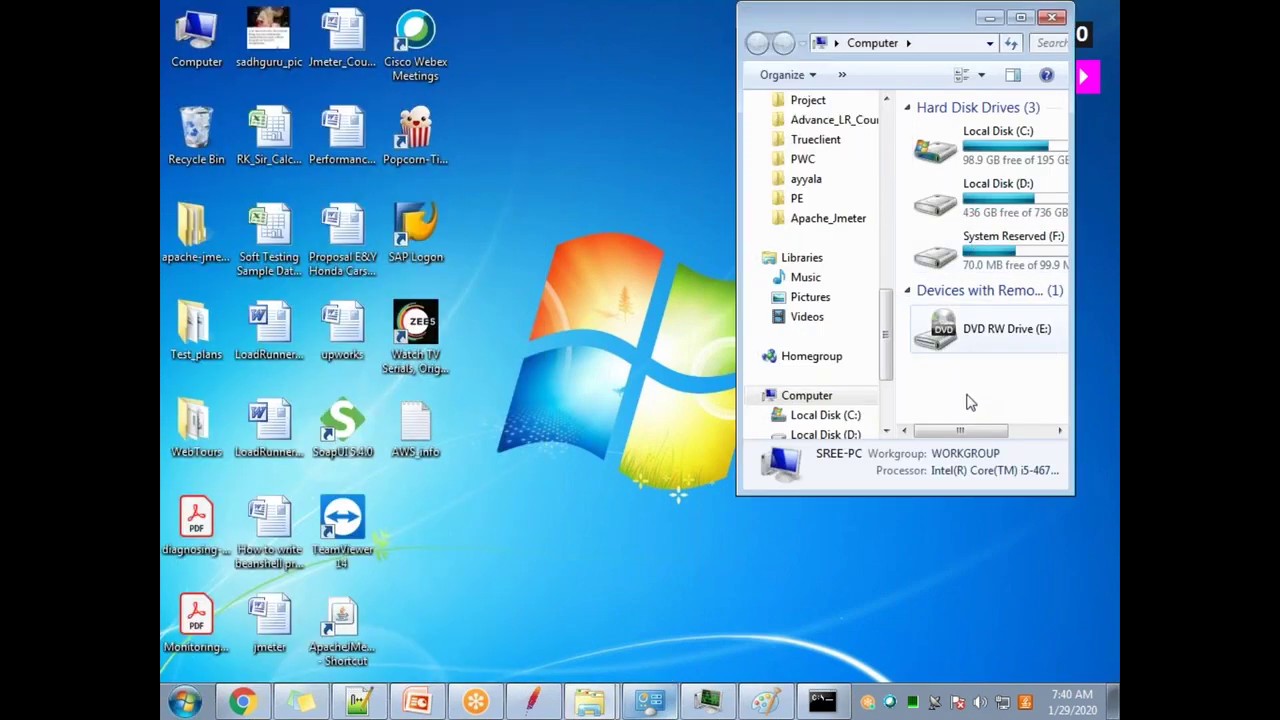
pyautogui.click(851, 220)
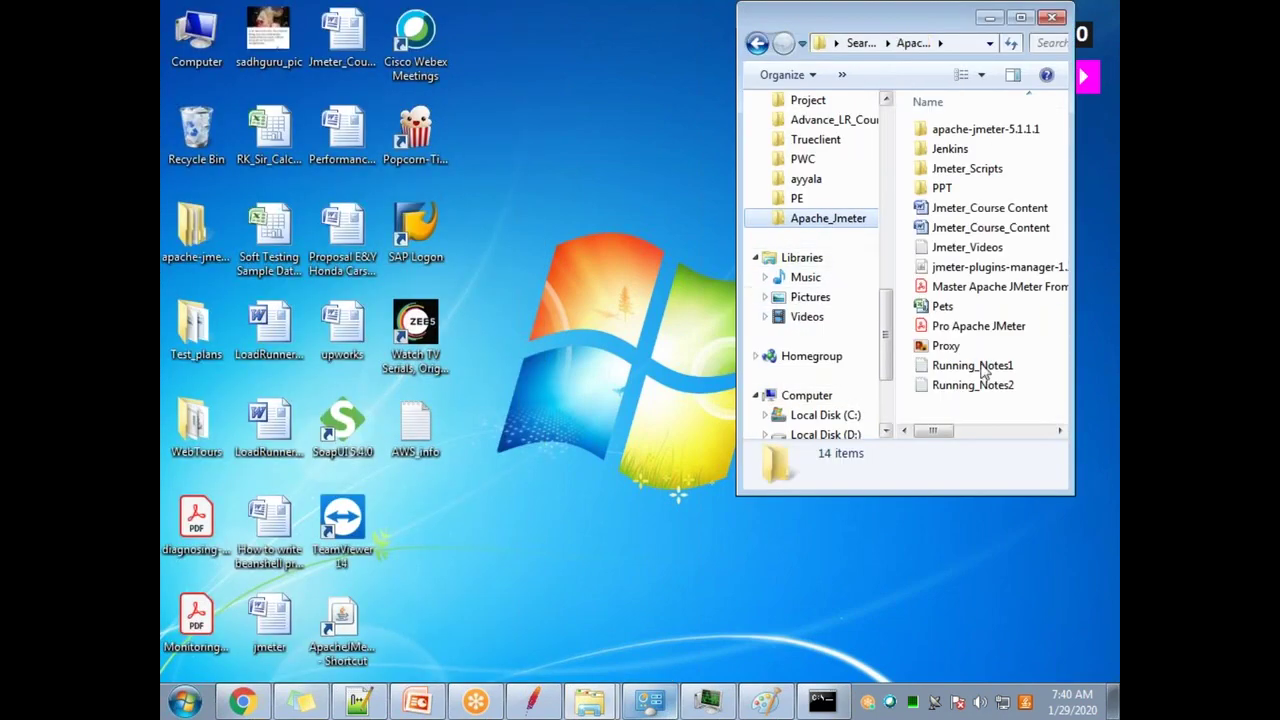
pyautogui.doubleClick(978, 129)
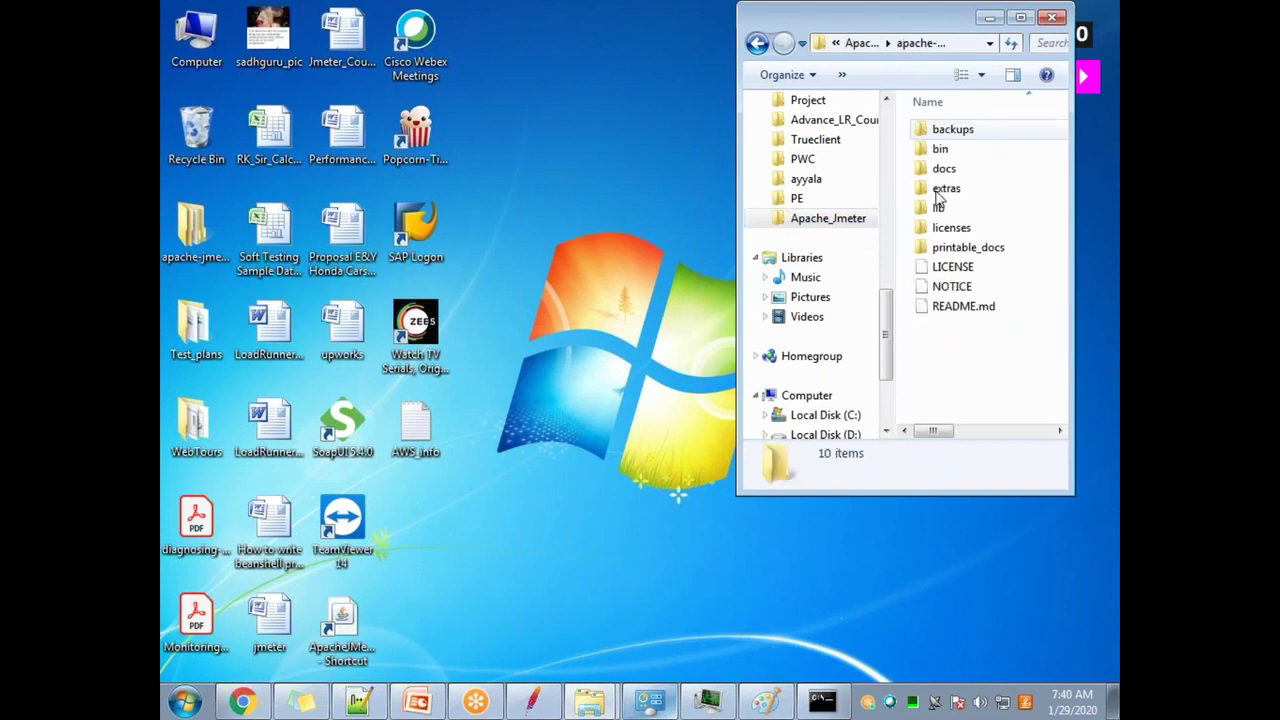
pyautogui.click(775, 11)
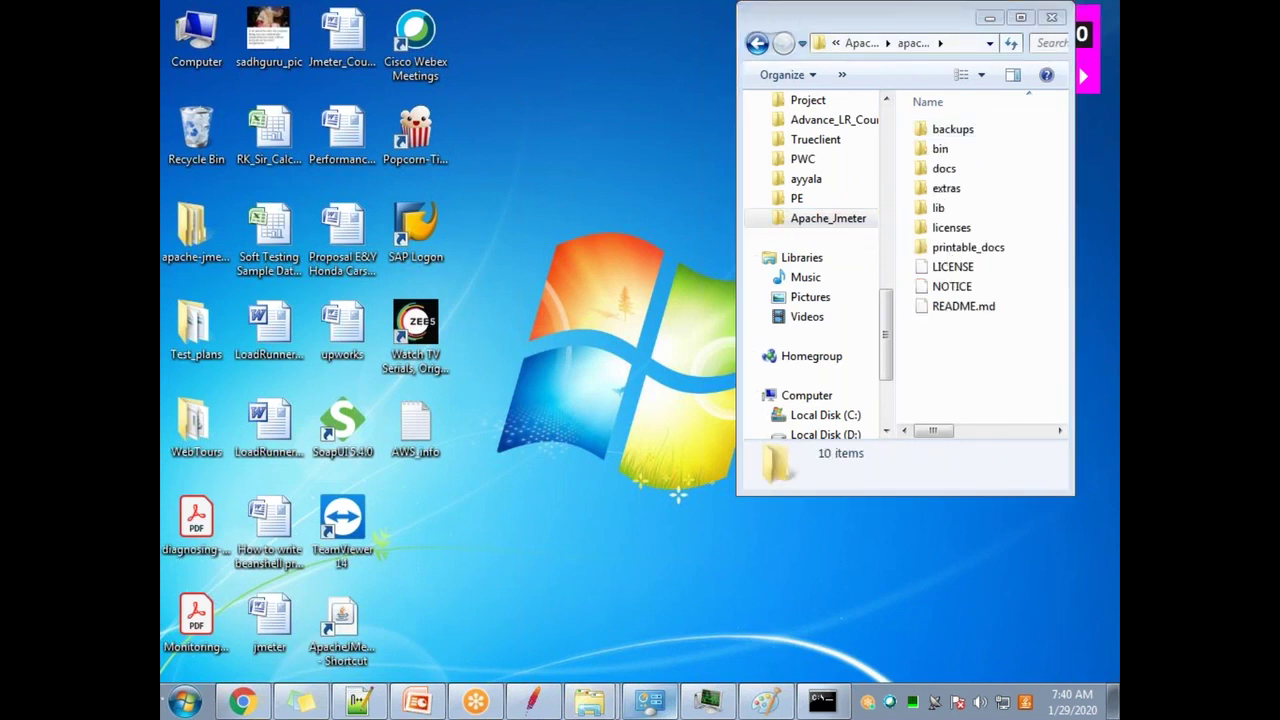
pyautogui.moveTo(1026, 22); pyautogui.dragTo(752, 115)
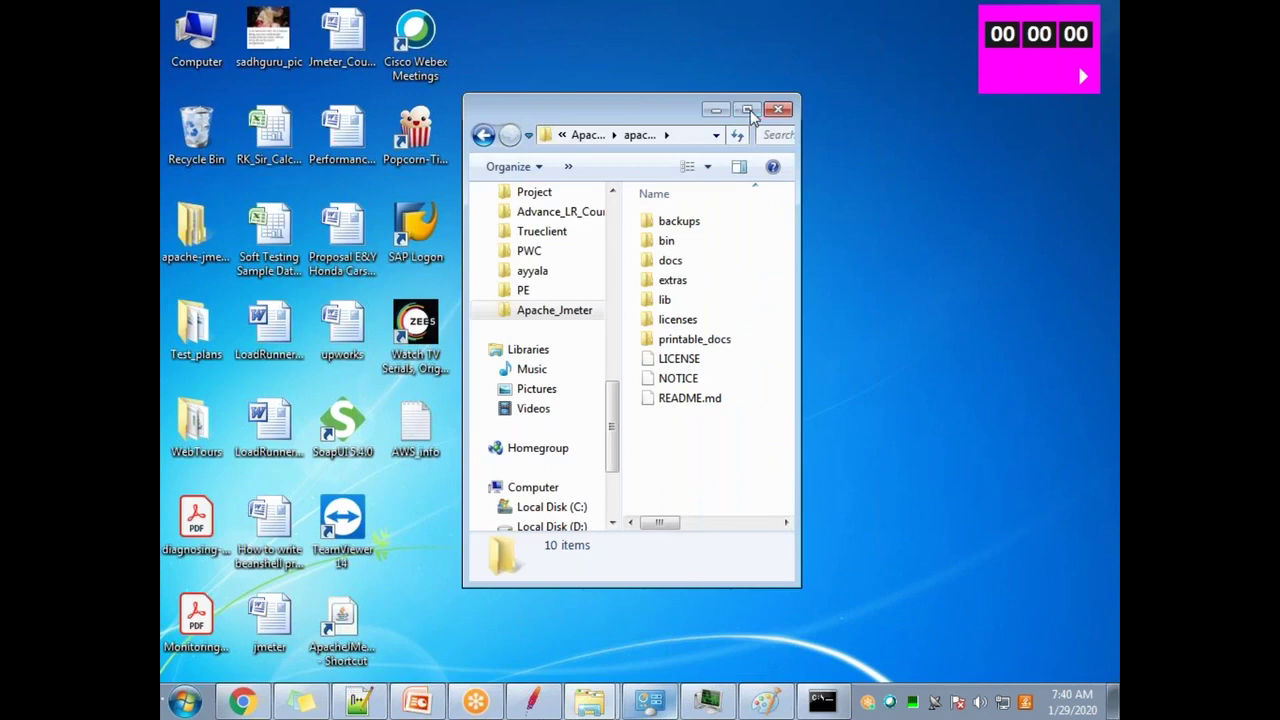
pyautogui.click(749, 111)
# Step: Open the bin folder, find the create-rmi-keystore batch file and run it
pyautogui.doubleClick(360, 141)
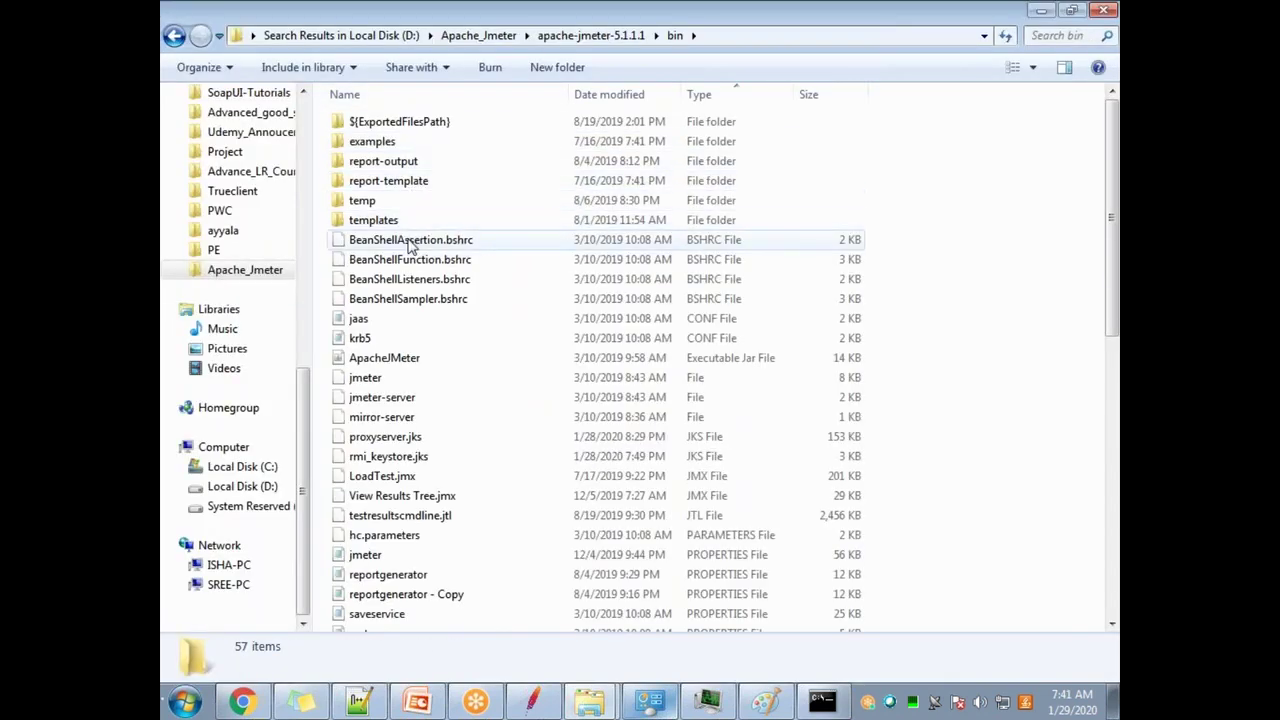
pyautogui.click(411, 247)
pyautogui.press('c')
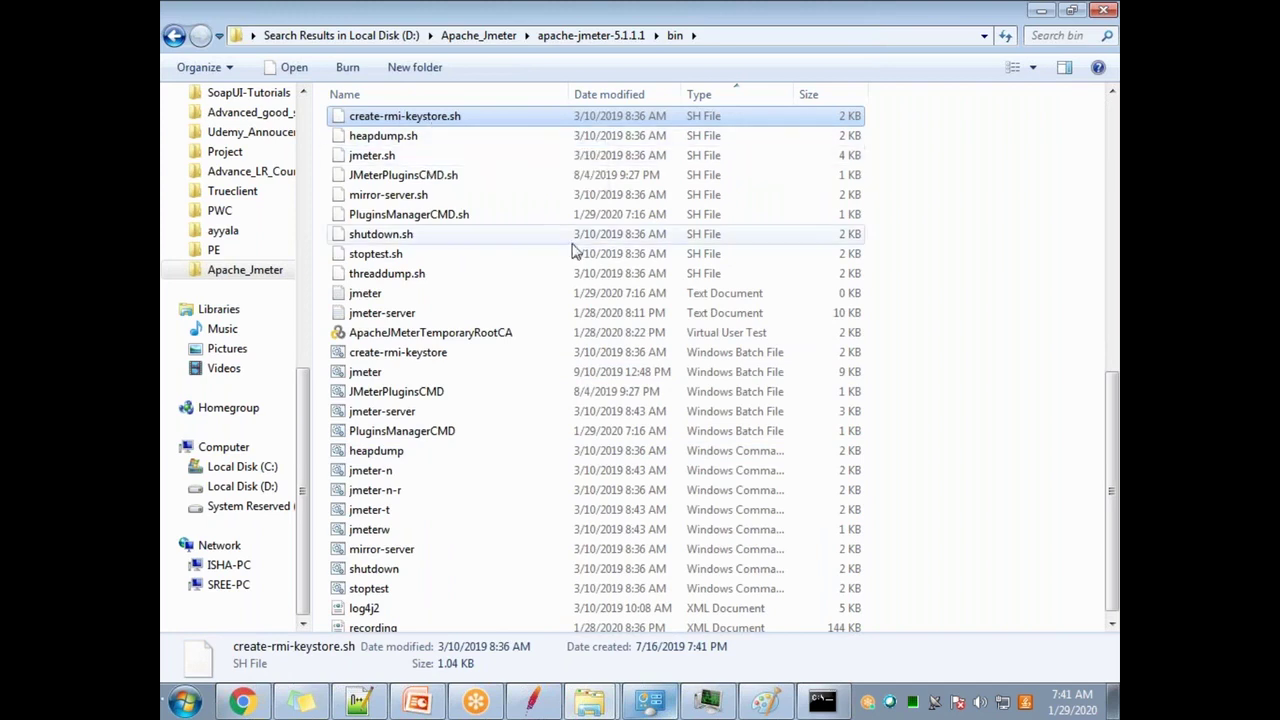
pyautogui.click(551, 355)
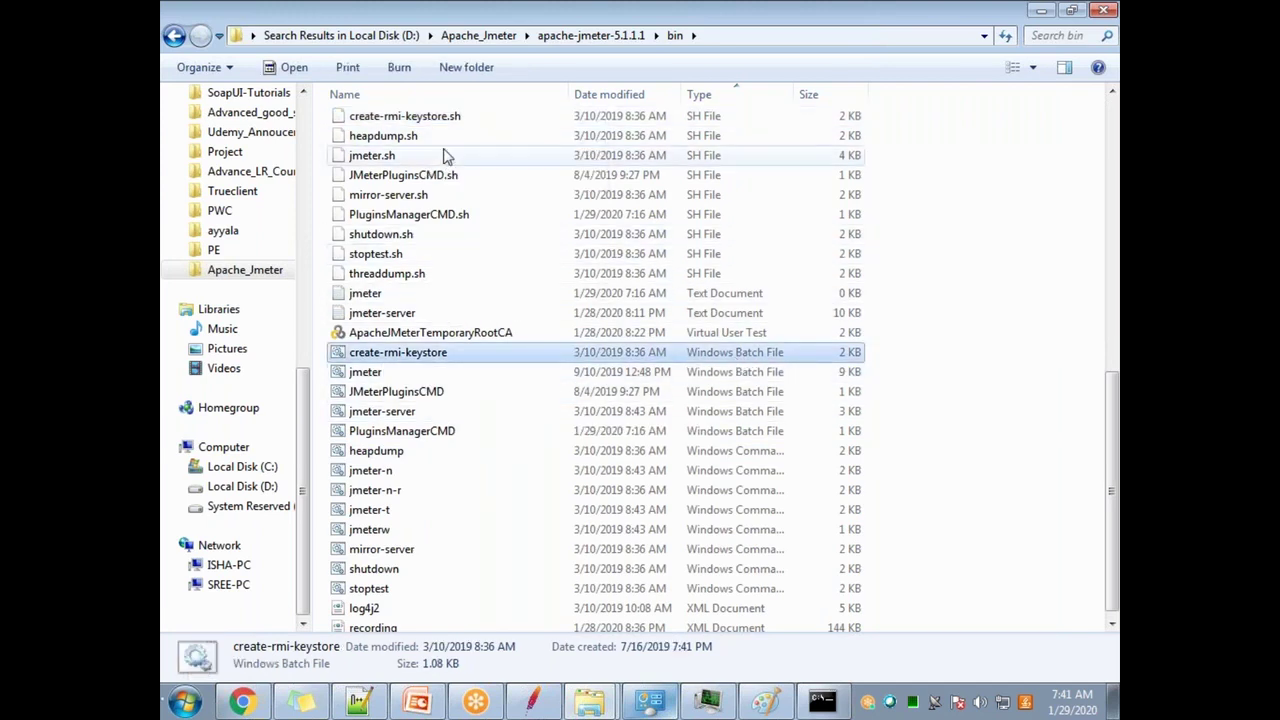
pyautogui.click(450, 118)
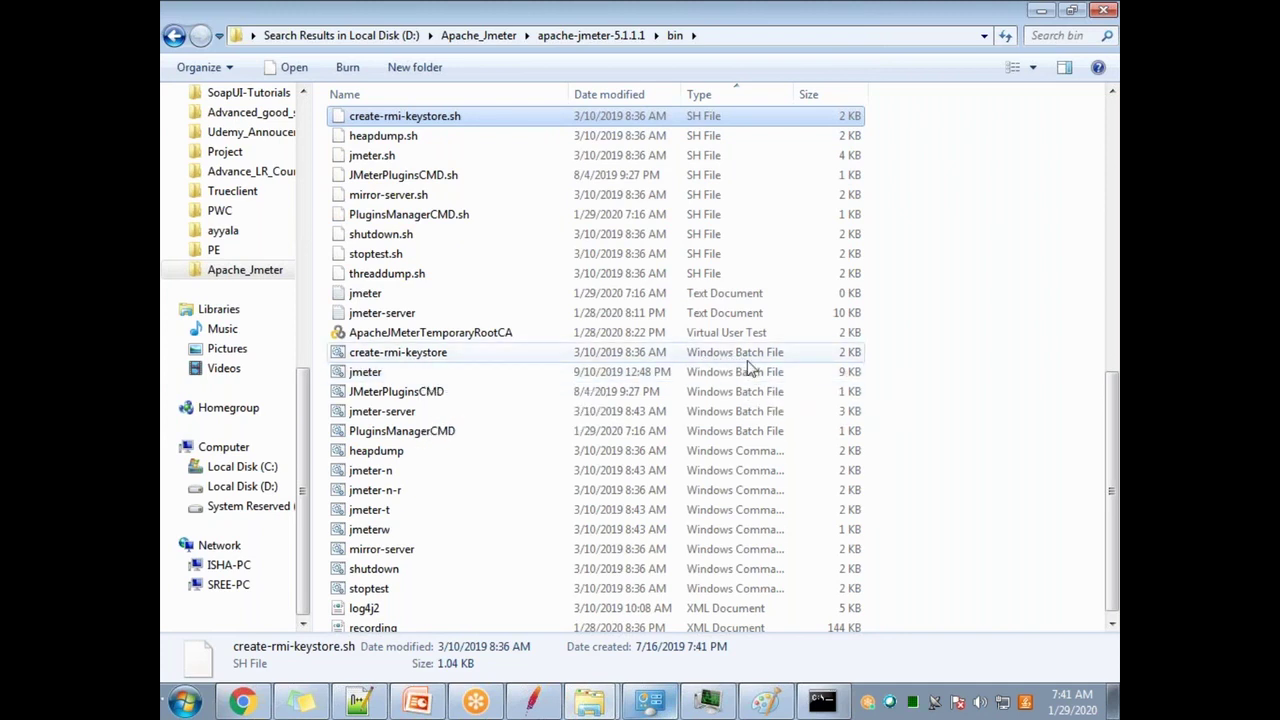
pyautogui.click(421, 358)
pyautogui.doubleClick(421, 358)
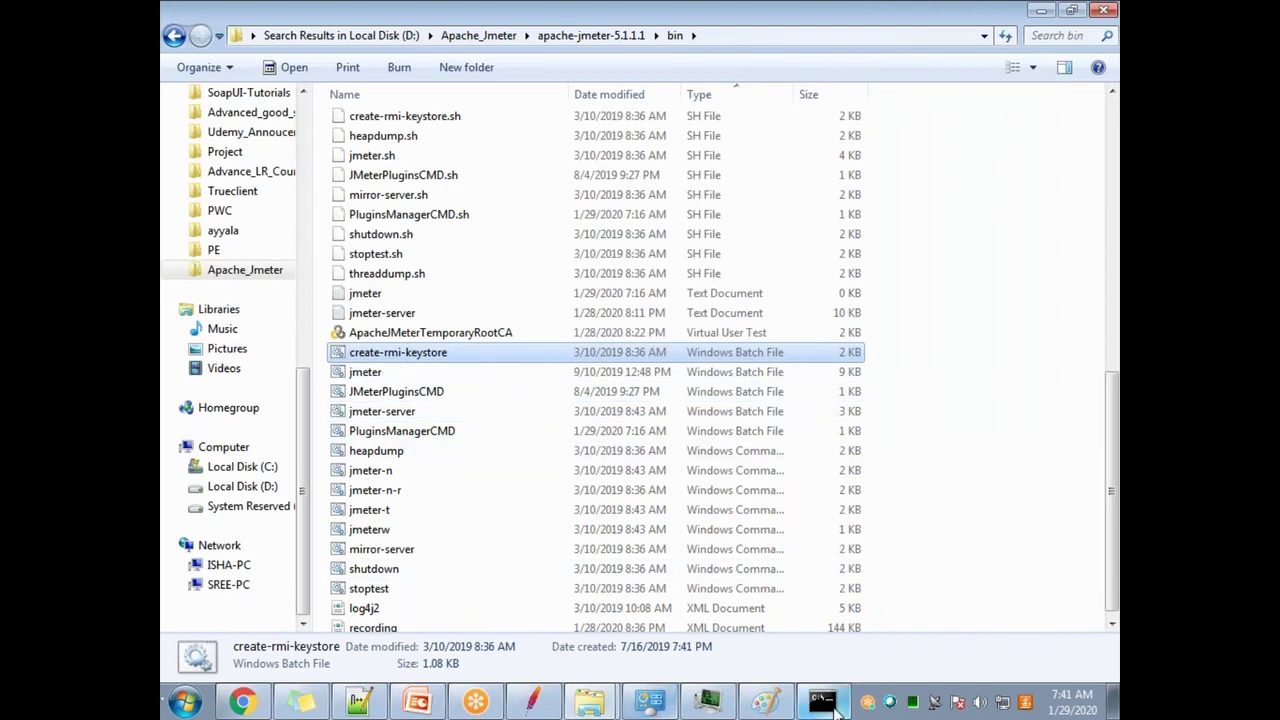
# Step: Close the resulting command prompt window and Task Manager
pyautogui.click(822, 702)
pyautogui.click(925, 212)
pyautogui.hotkey('ctrl', 'shift', 'Escape')
pyautogui.click(1058, 148)
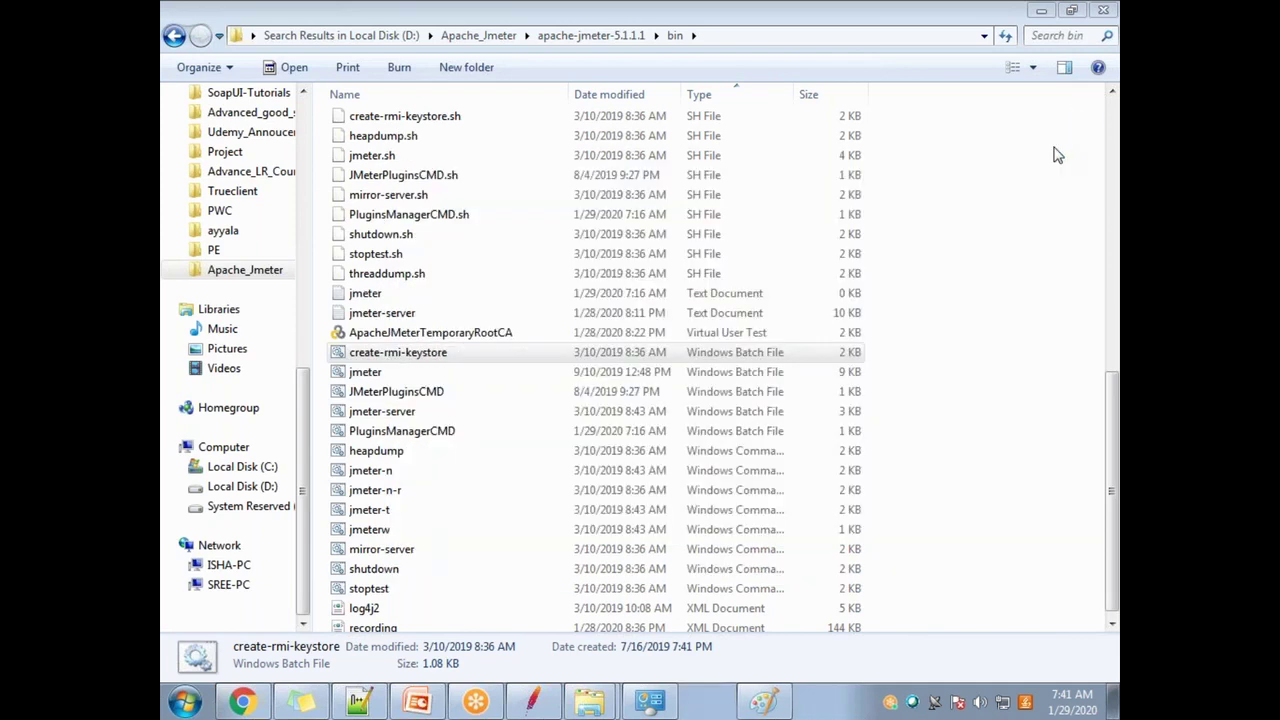
# Step: Run create-rmi-keystore again, then run it as administrator from its context menu
pyautogui.click(425, 348)
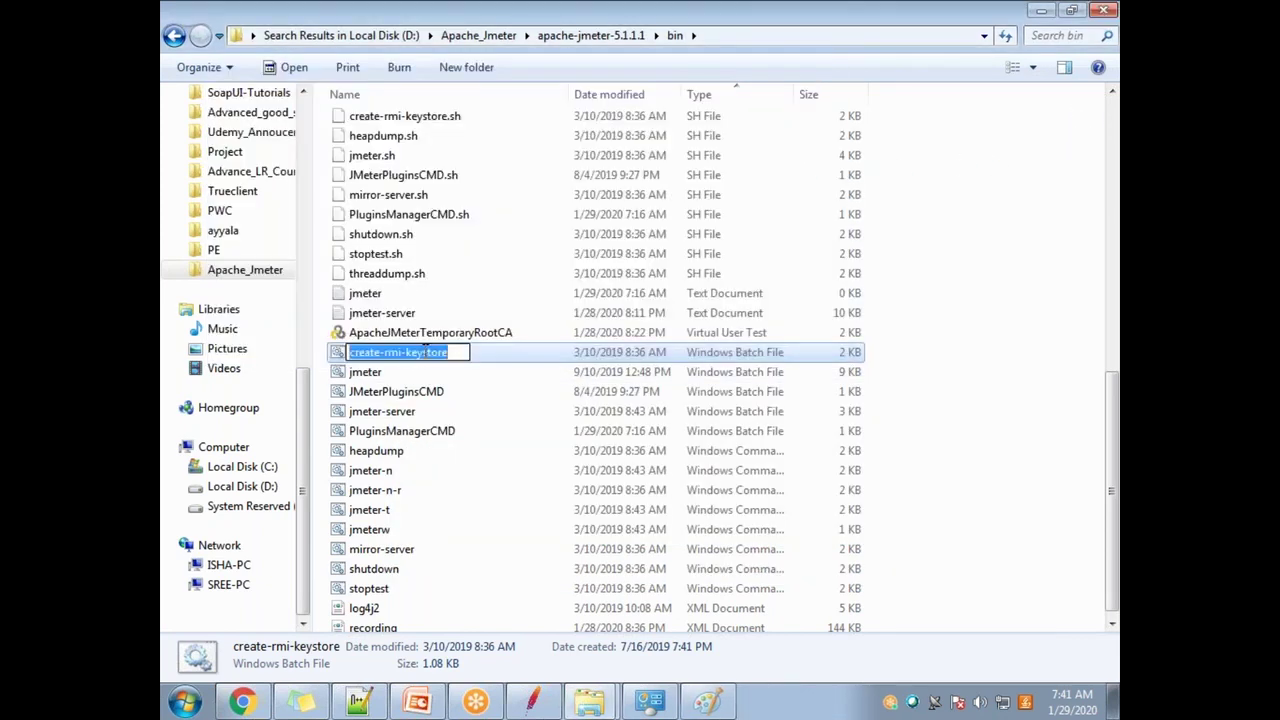
pyautogui.rightClick(425, 351)
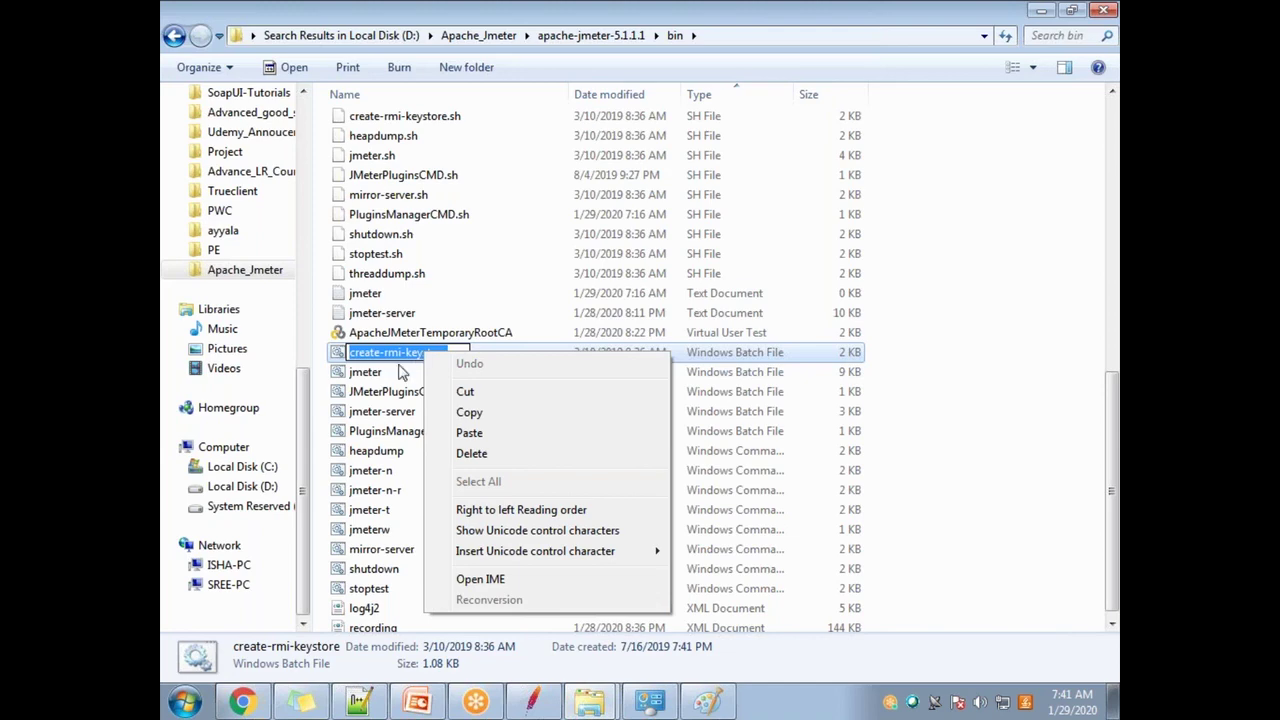
pyautogui.click(384, 376)
pyautogui.doubleClick(417, 358)
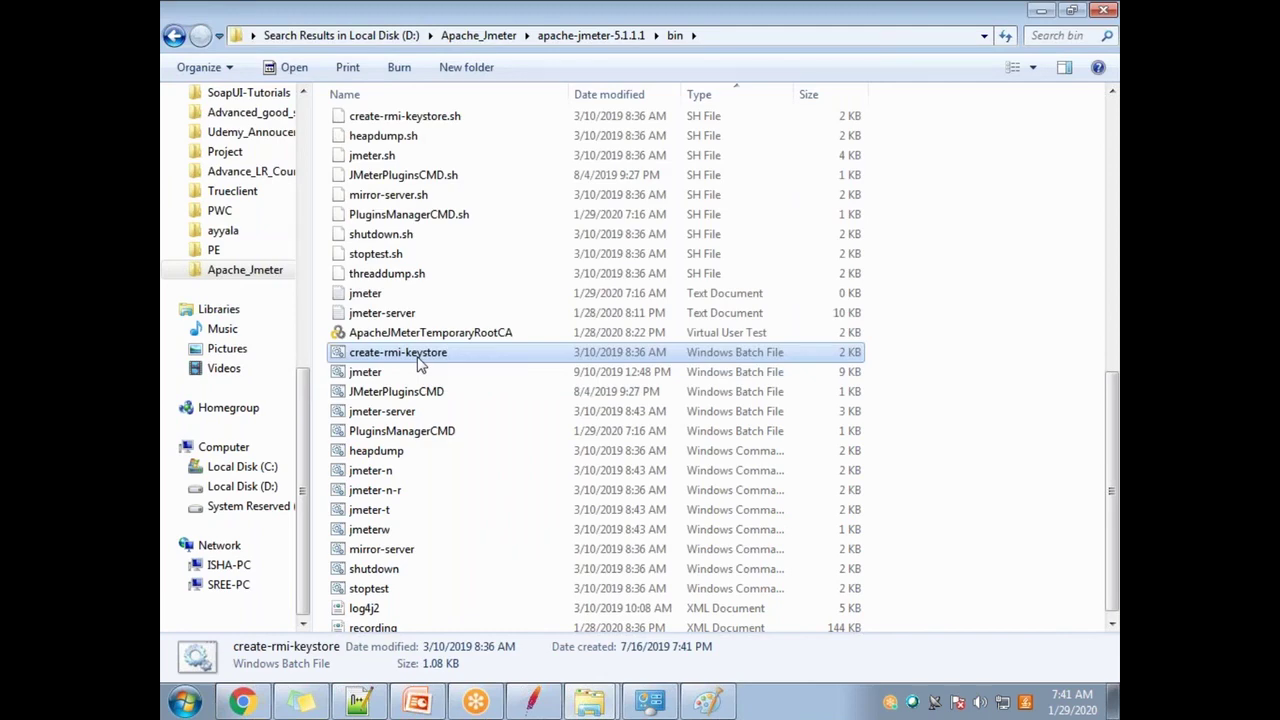
pyautogui.rightClick(420, 365)
pyautogui.click(462, 349)
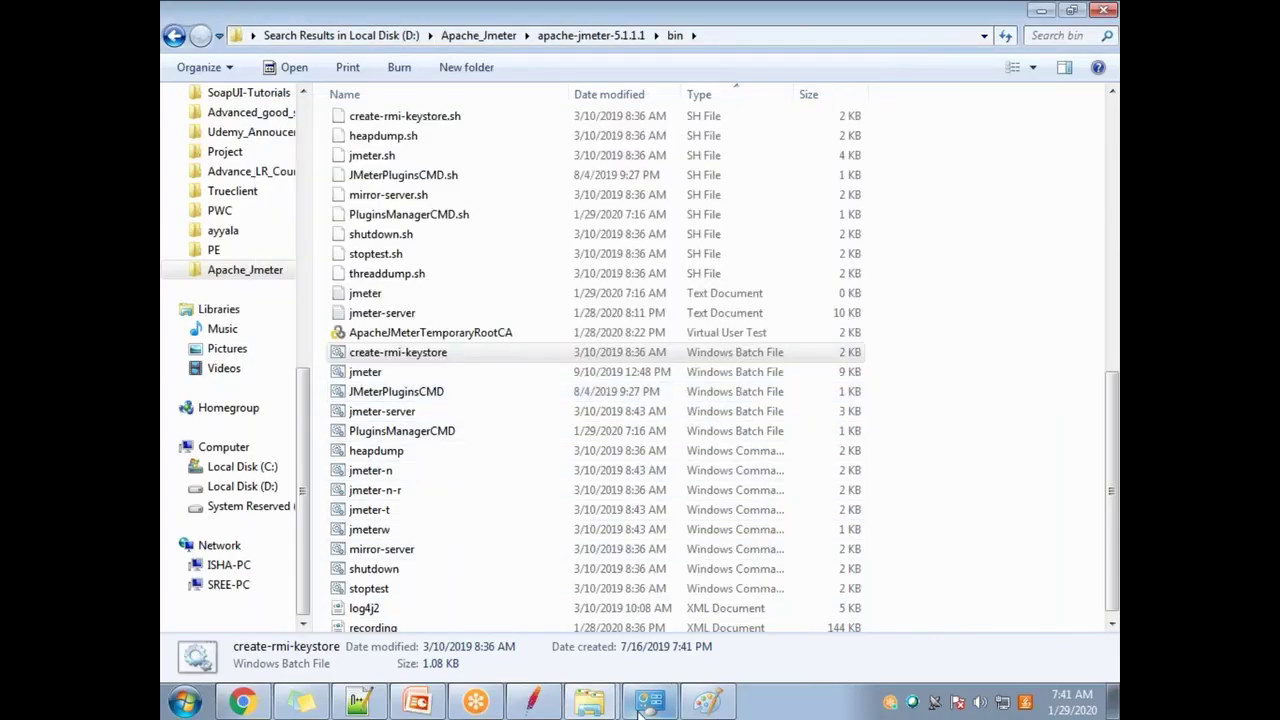
# Step: Locate create-rmi-keystore in the bin list, run it once more, and show the desktop
pyautogui.click(919, 133)
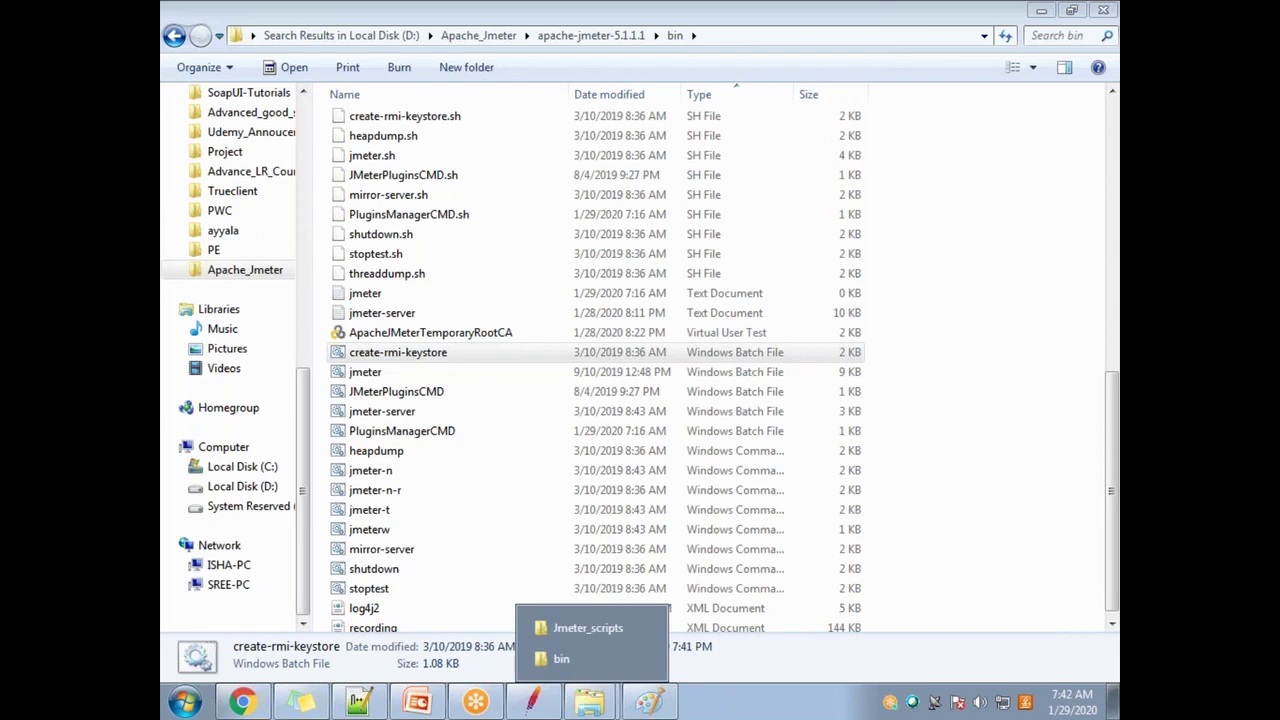
pyautogui.click(440, 431)
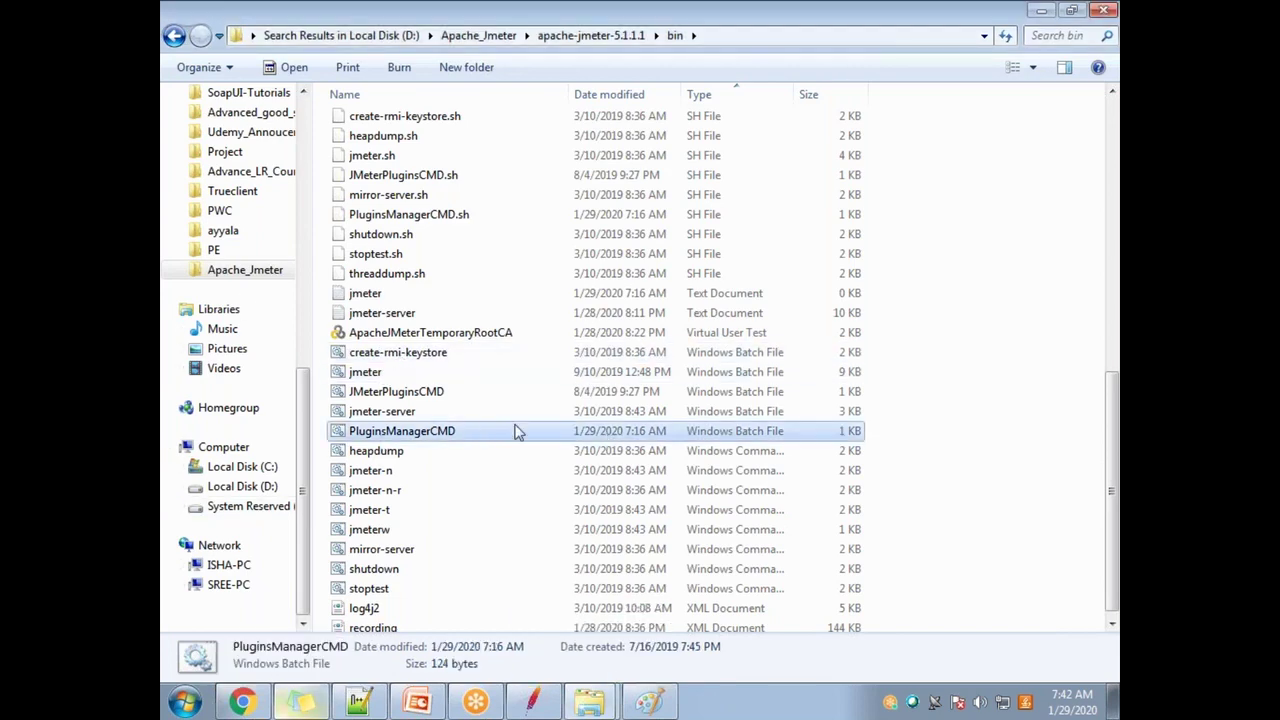
pyautogui.scroll(-1, 477, 453)
pyautogui.scroll(10, 477, 453)
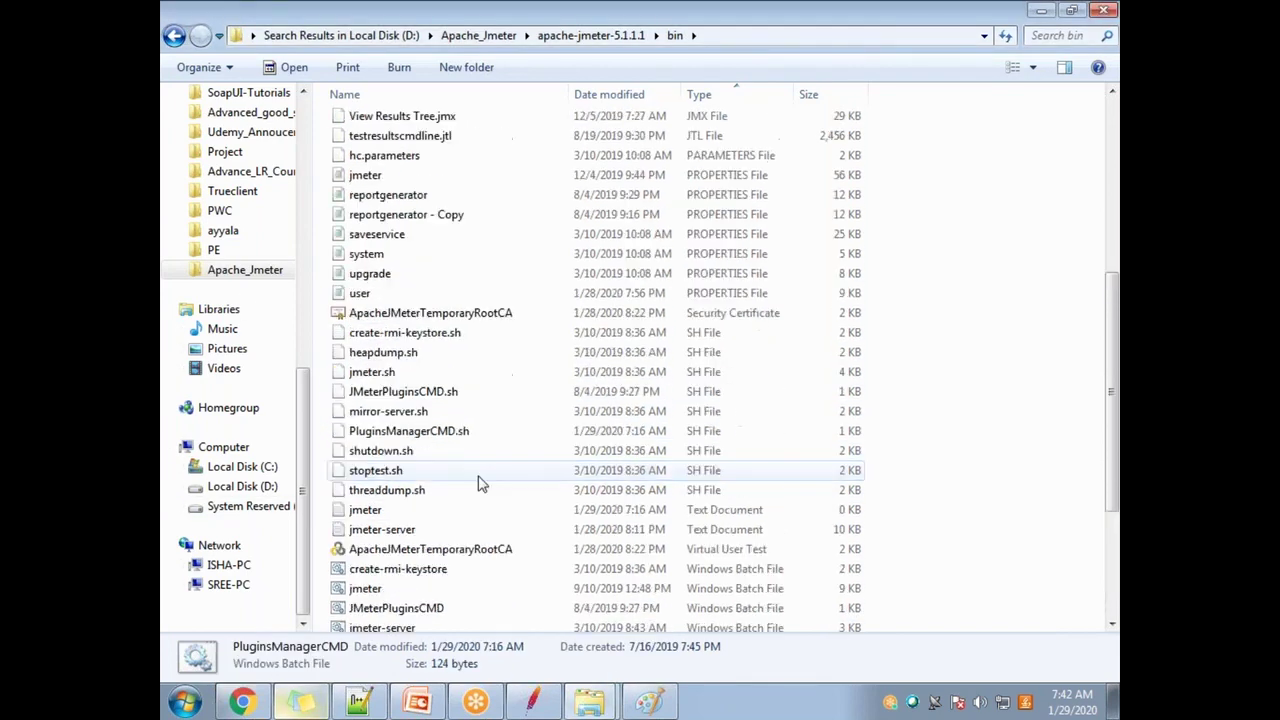
pyautogui.scroll(-8, 477, 484)
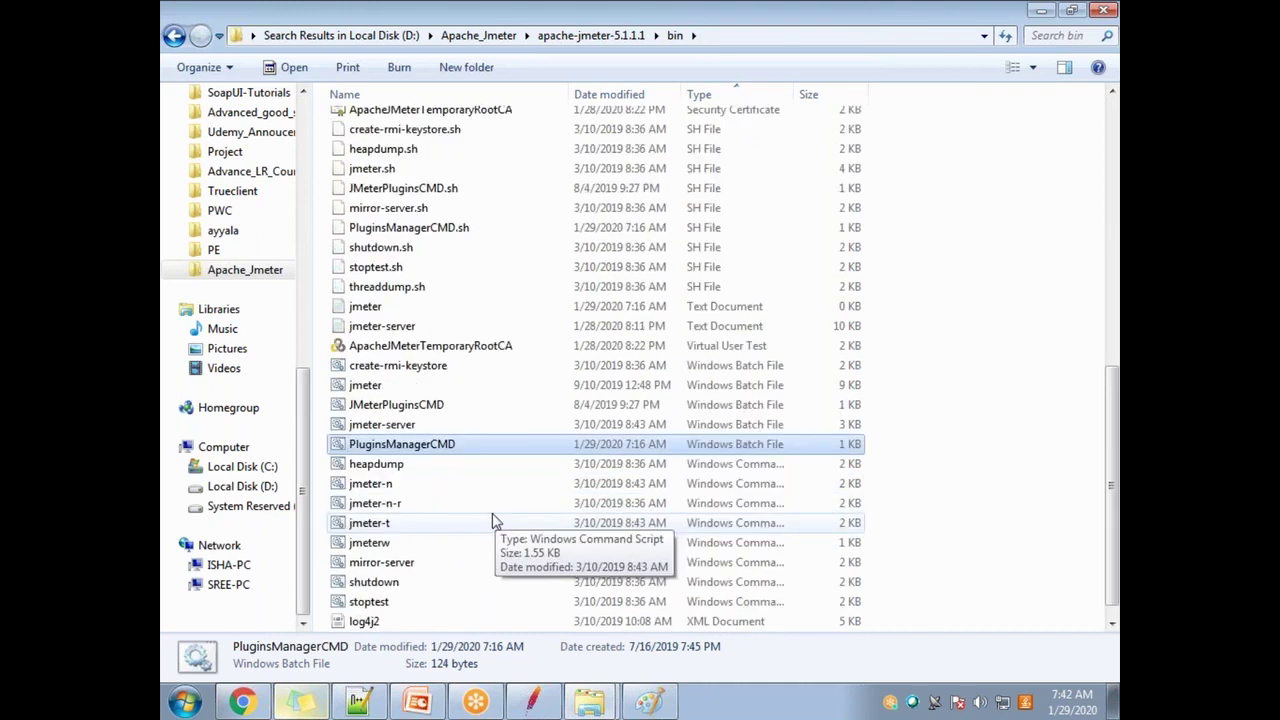
pyautogui.click(405, 346)
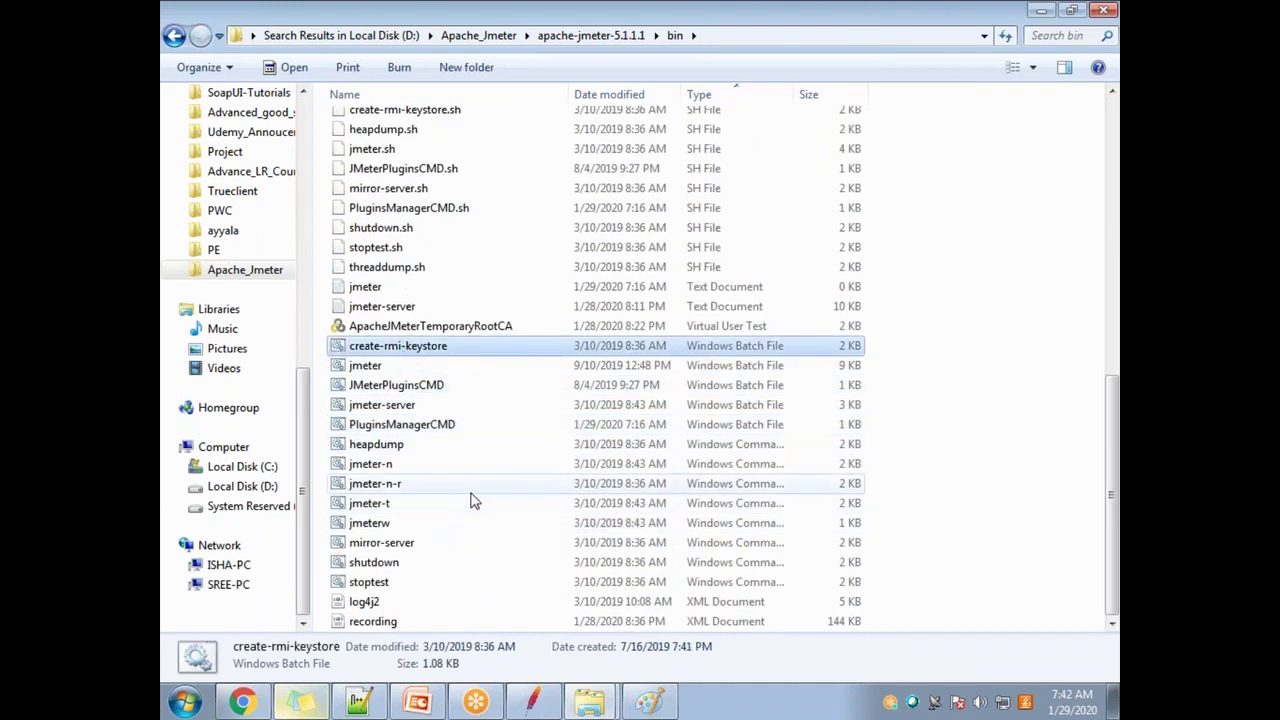
pyautogui.doubleClick(405, 346)
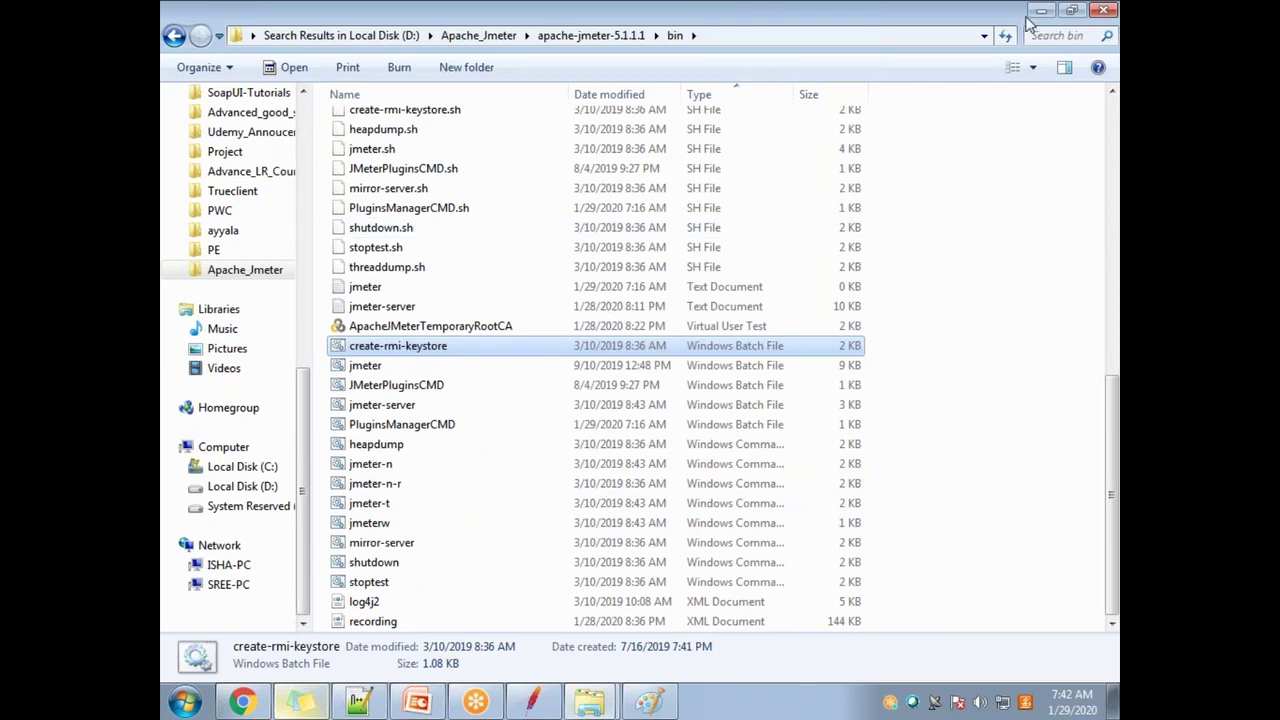
pyautogui.moveTo(1010, 40)
pyautogui.press('super+d')
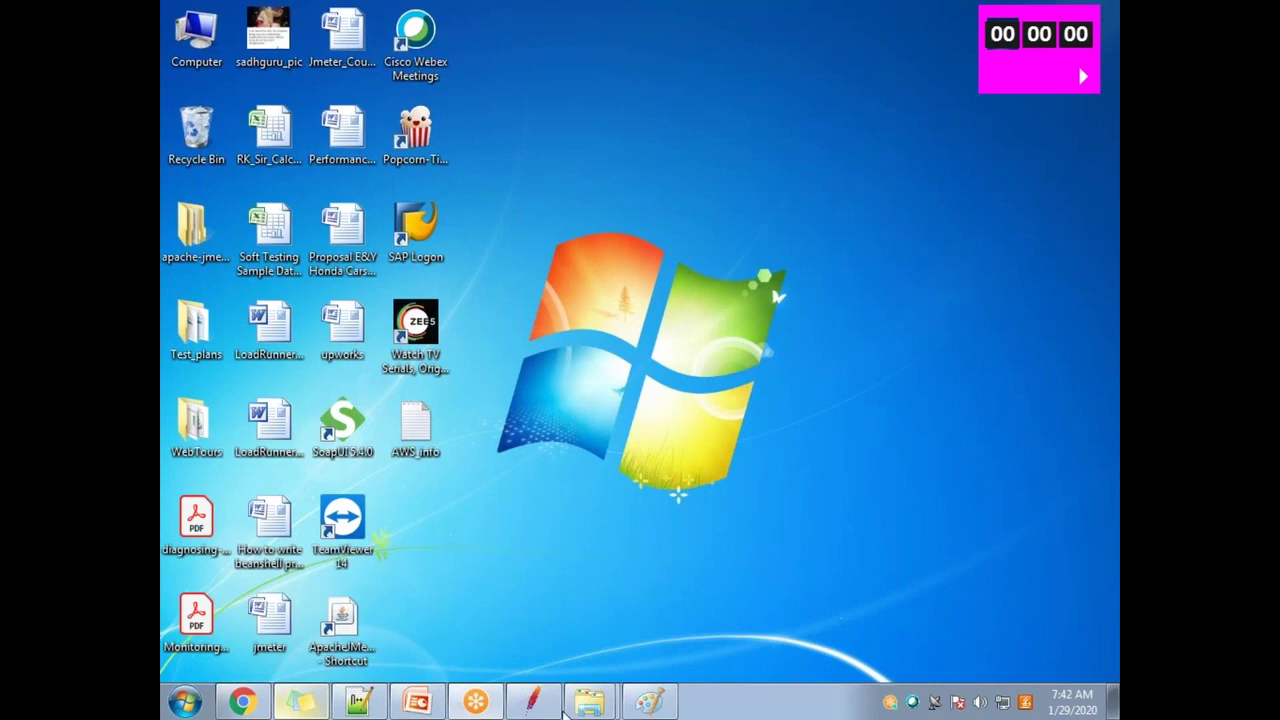
# Step: Restore the bin folder window and run create-rmi-keystore as administrator from its context menu
pyautogui.moveTo(517, 710)
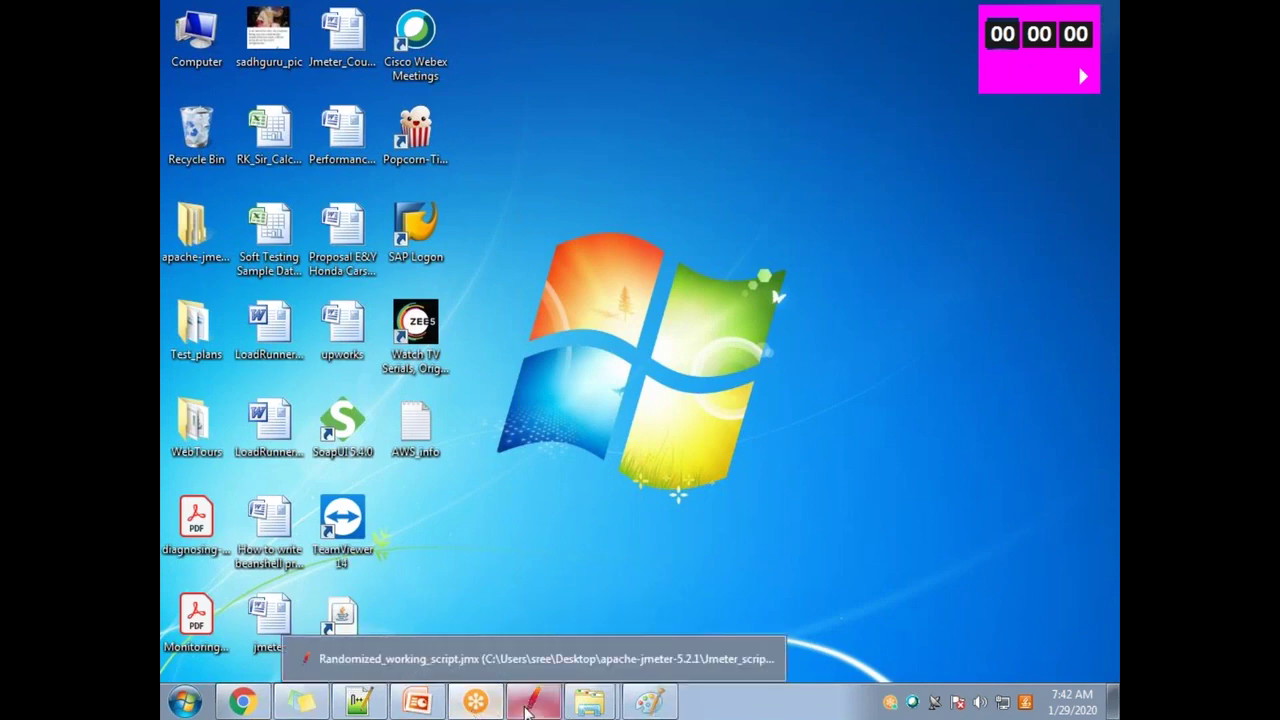
pyautogui.moveTo(590, 702)
pyautogui.click(585, 654)
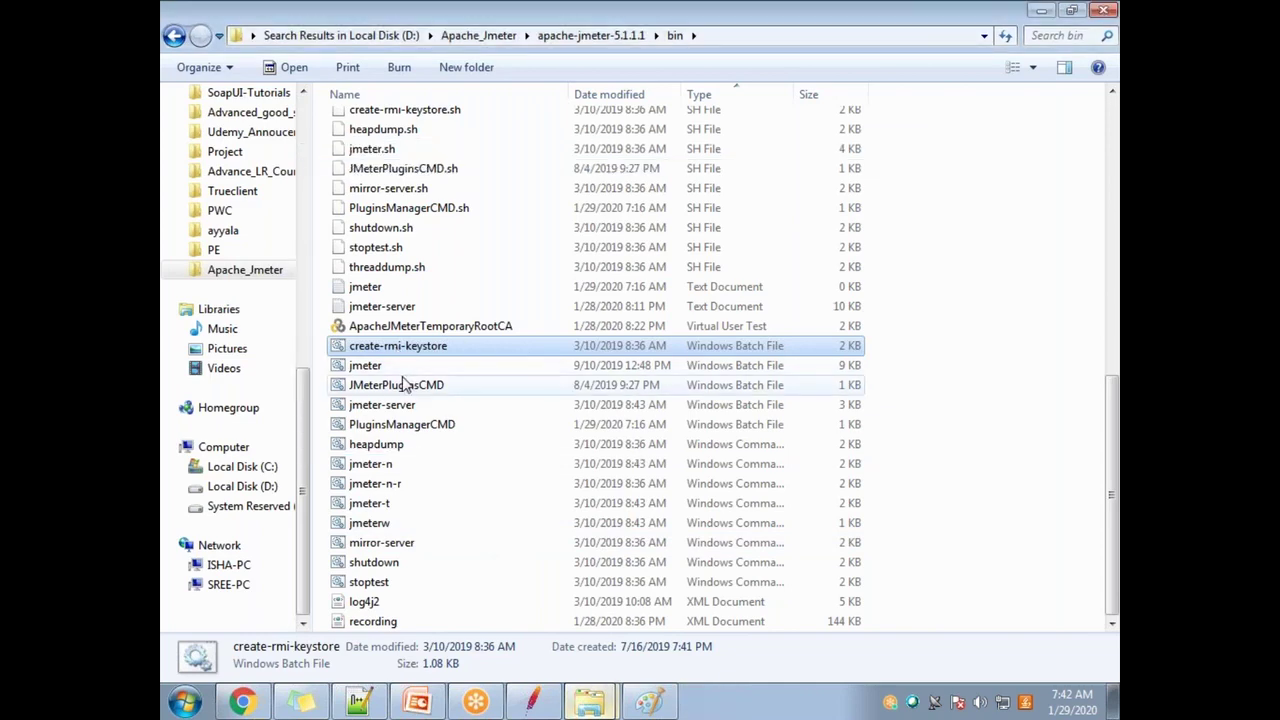
pyautogui.click(408, 385)
pyautogui.doubleClick(400, 347)
pyautogui.rightClick(428, 350)
pyautogui.click(530, 352)
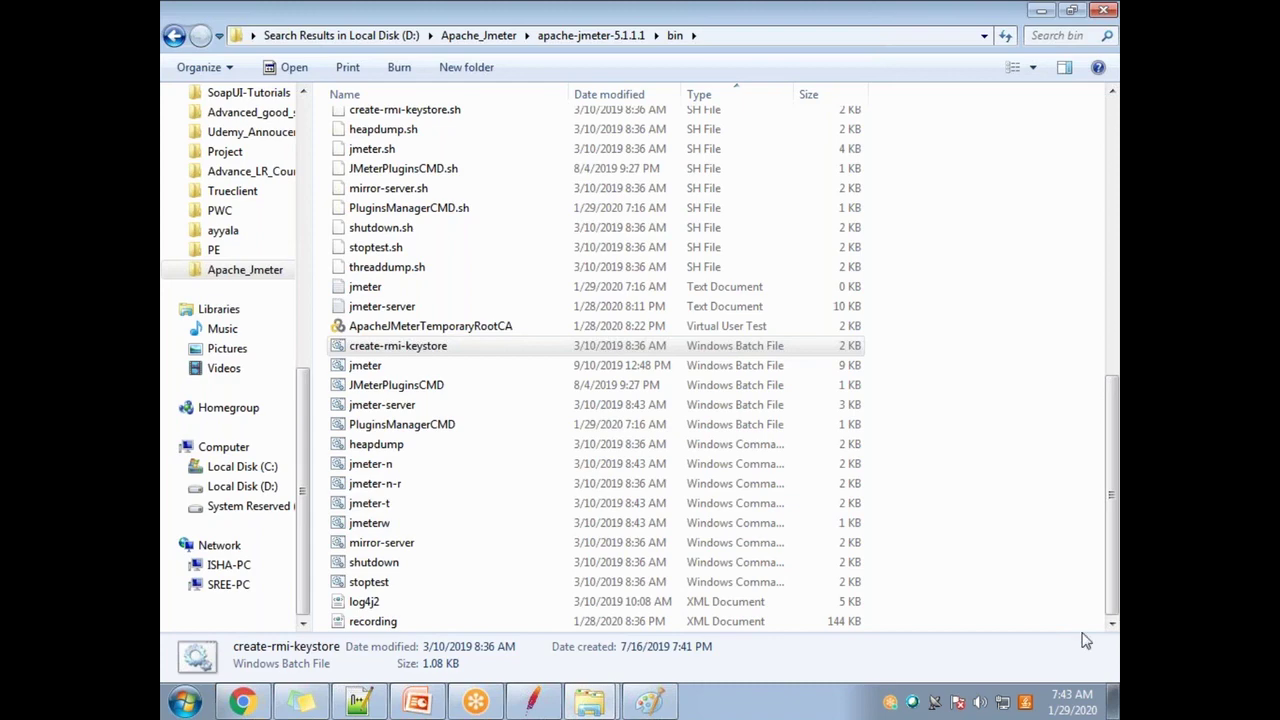
# Step: Check JMeter's Run > Remote Start hosts 127.0.0.1 and 192.168.0.104, then minimize JMeter
pyautogui.click(538, 705)
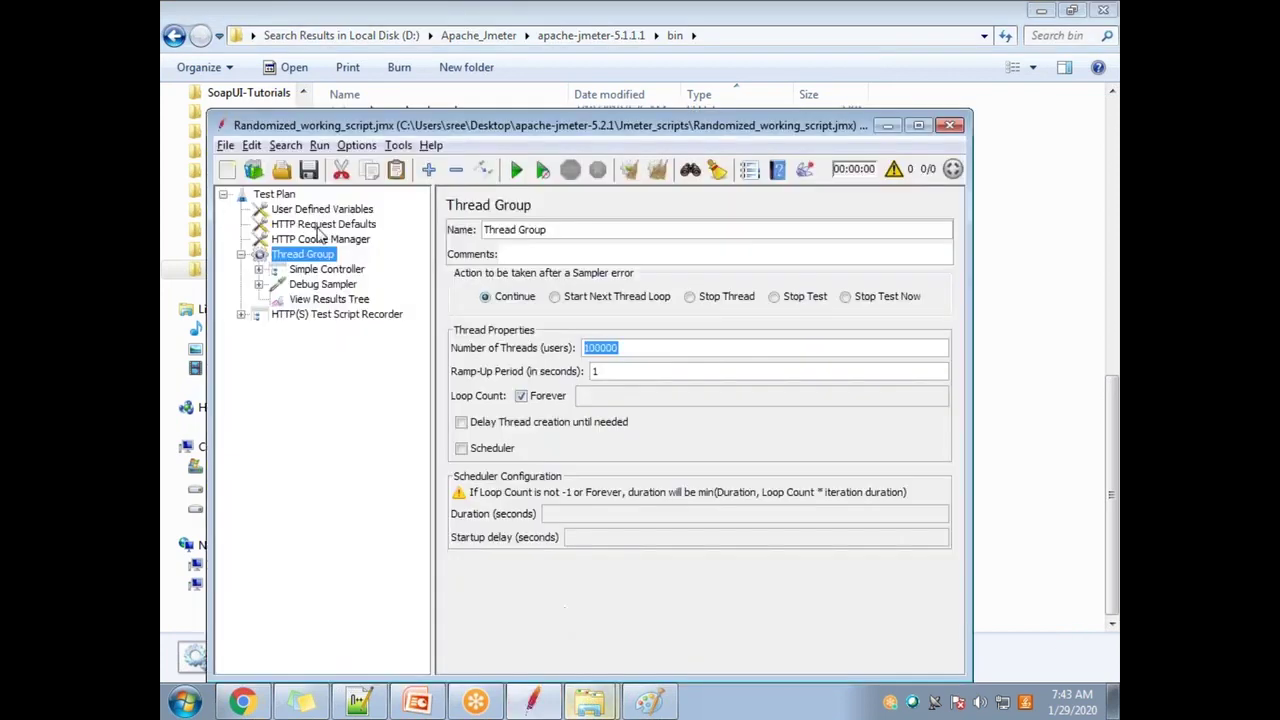
pyautogui.click(319, 145)
pyautogui.moveTo(423, 265)
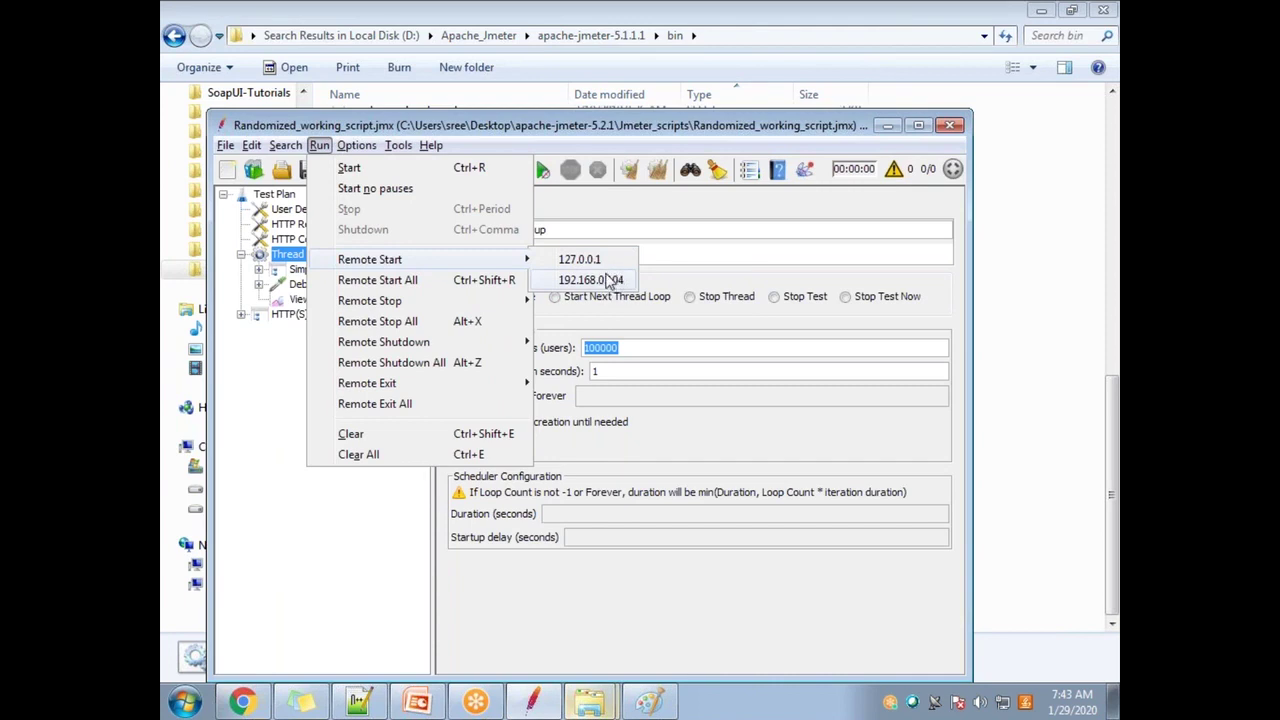
pyautogui.click(888, 128)
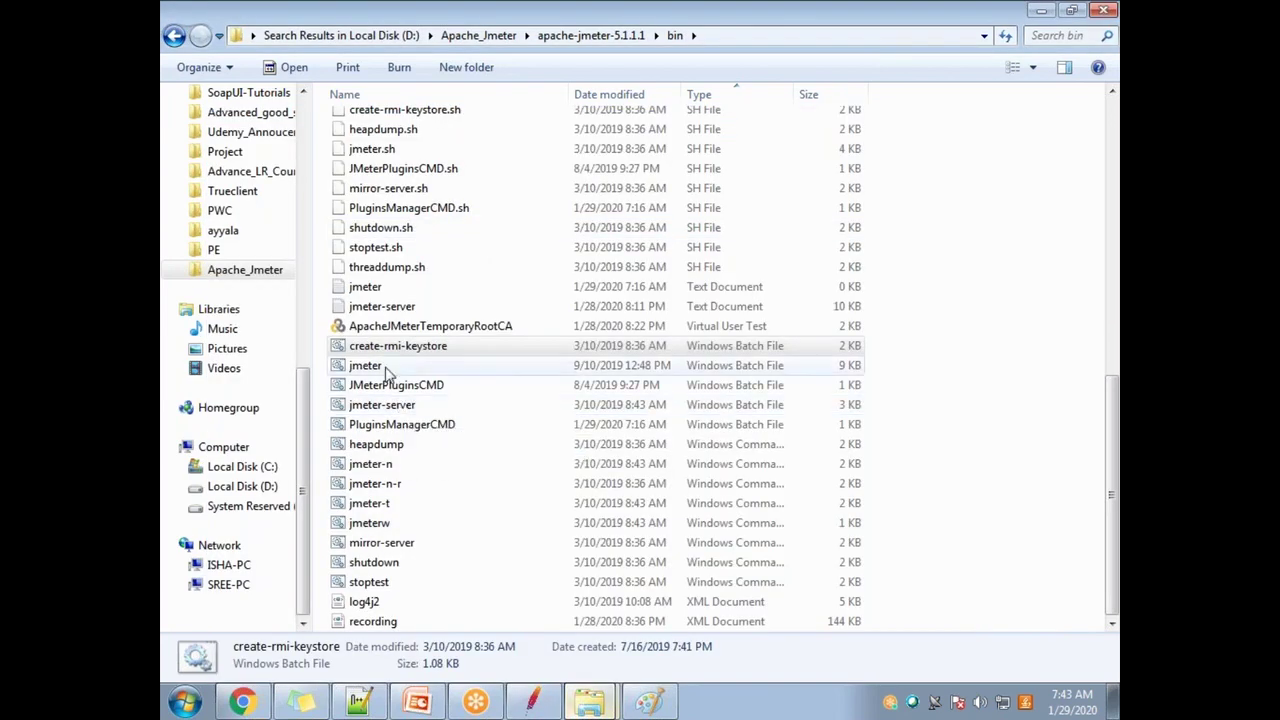
# Step: Find rmi_keystore.jks in the bin folder and delete it to the Recycle Bin
pyautogui.click(422, 368)
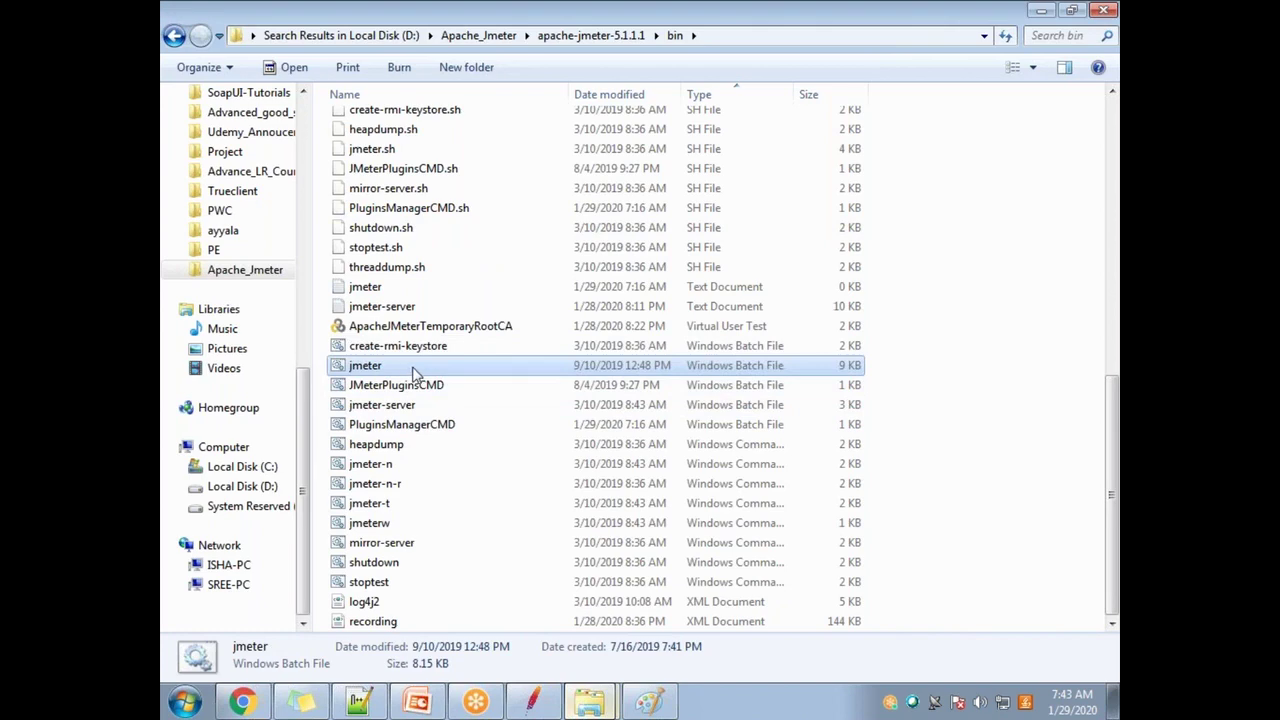
pyautogui.scroll(3, 434, 385)
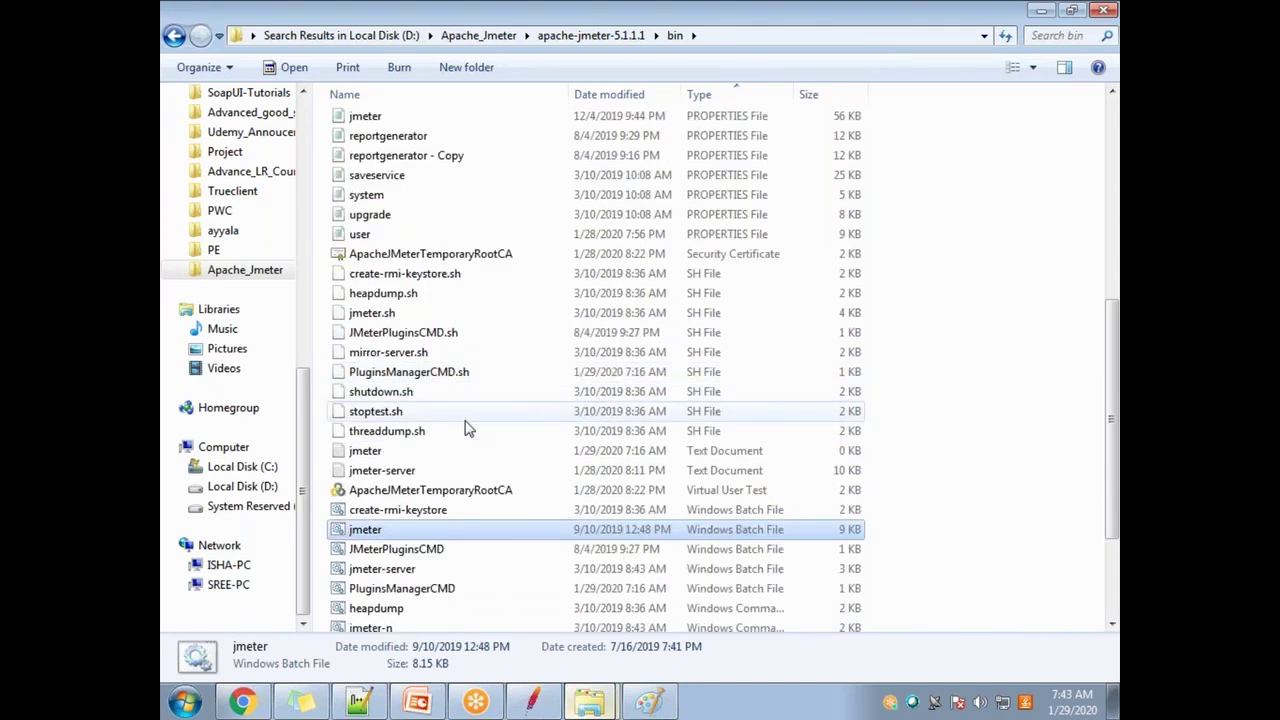
pyautogui.scroll(-1, 465, 428)
pyautogui.scroll(-1, 465, 428)
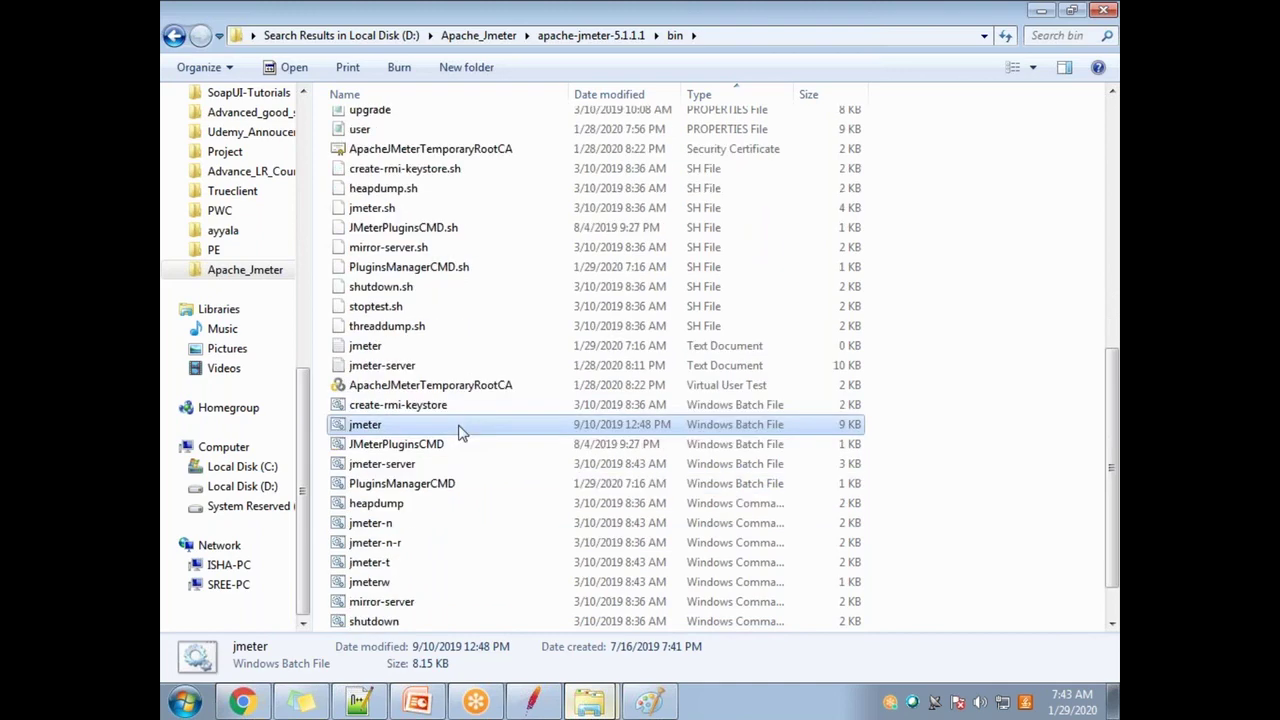
pyautogui.scroll(2, 459, 440)
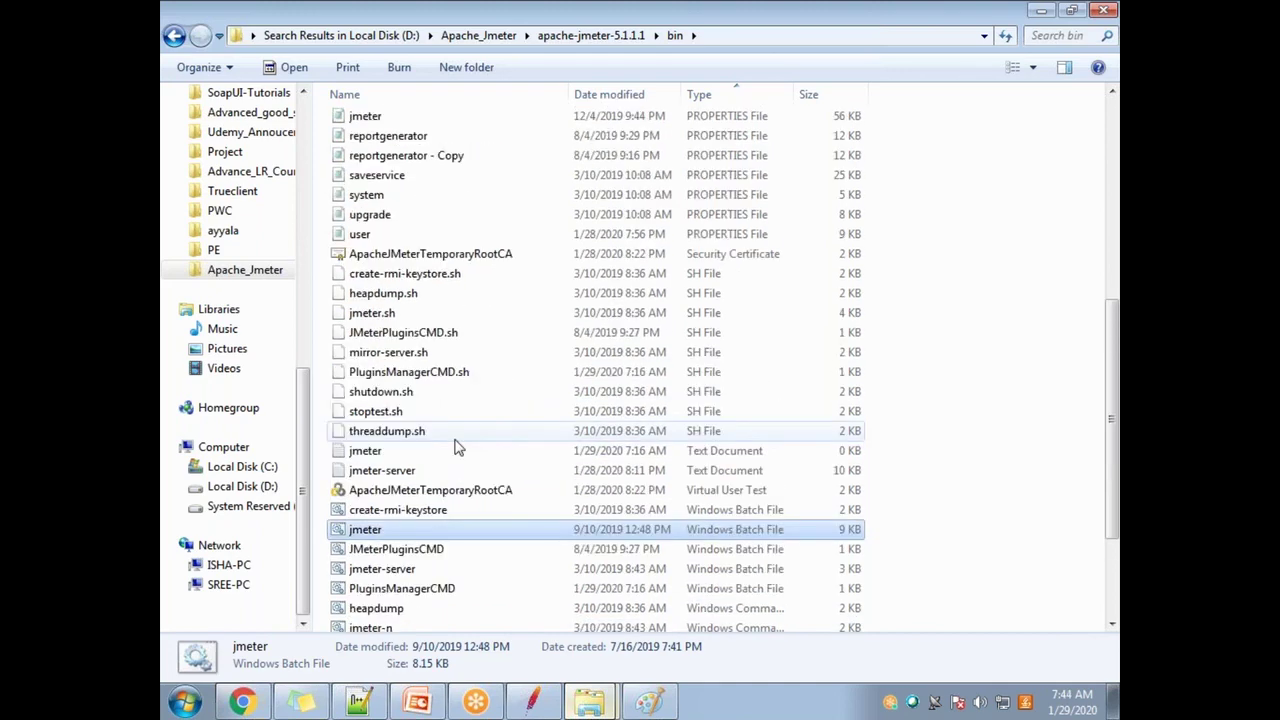
pyautogui.scroll(7, 455, 447)
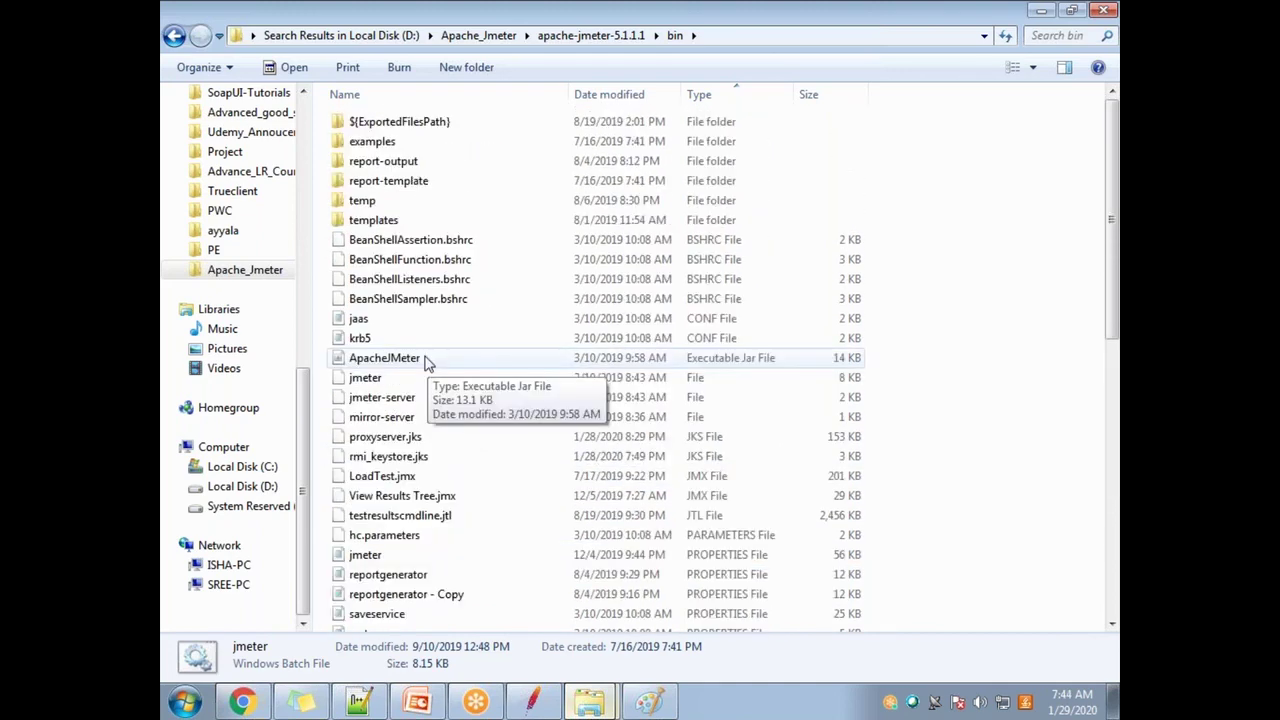
pyautogui.scroll(-1, 440, 385)
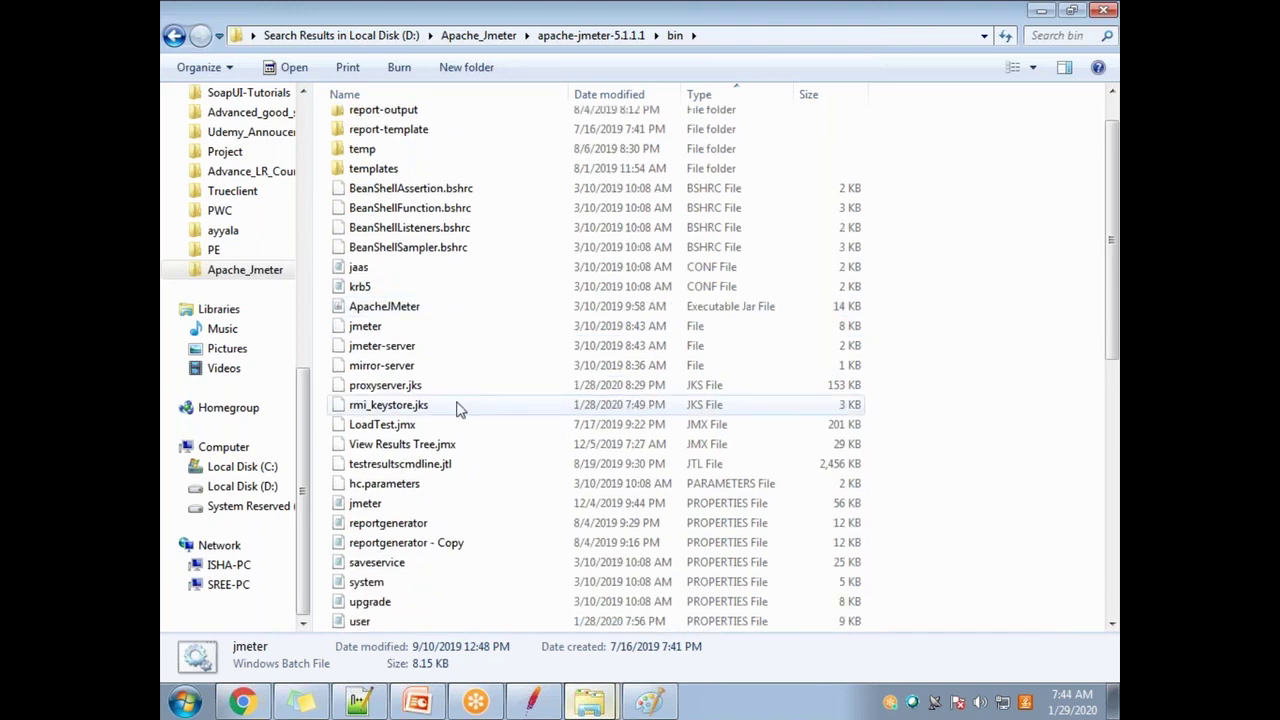
pyautogui.click(459, 406)
pyautogui.press('Delete')
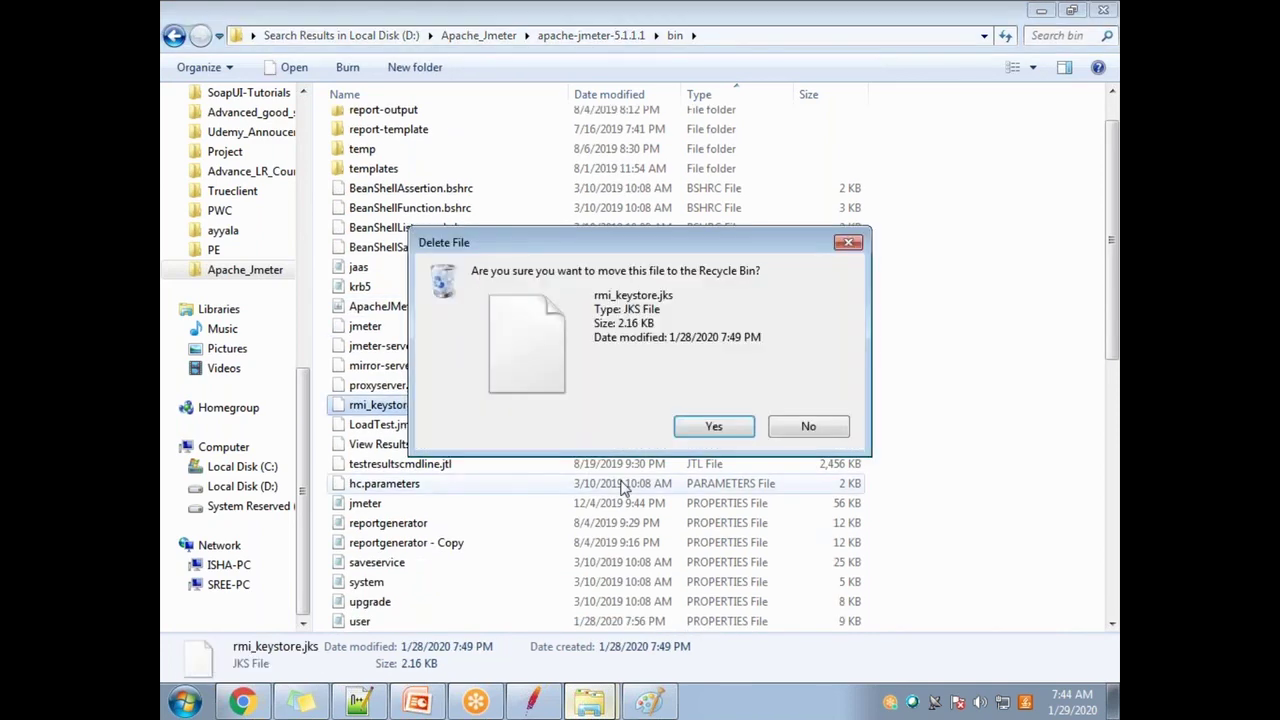
pyautogui.press('Return')
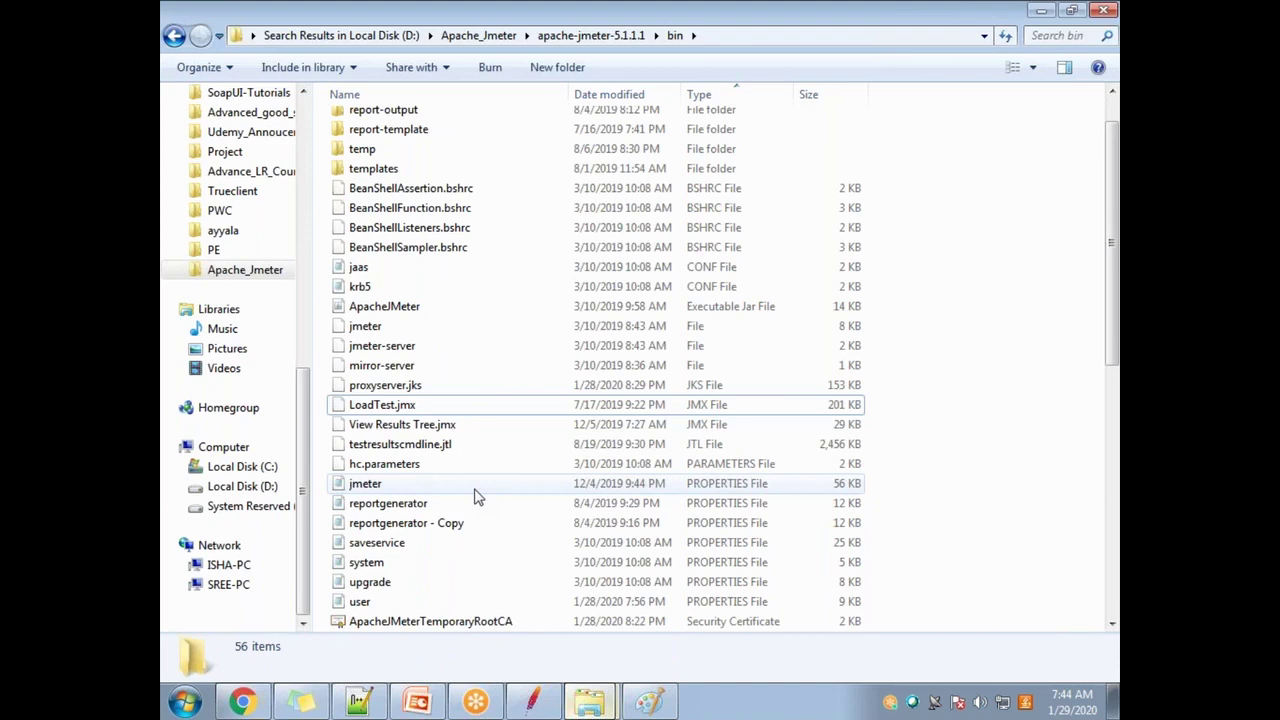
pyautogui.scroll(-9, 476, 497)
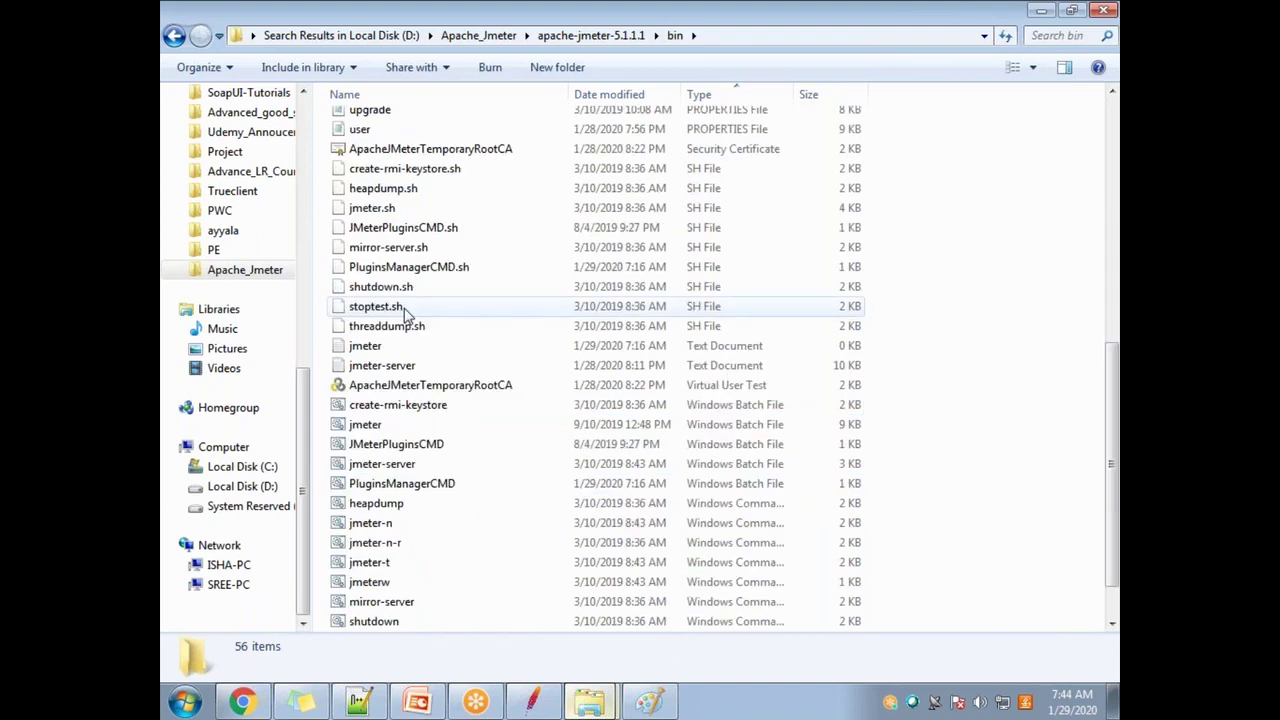
# Step: Run create-rmi-keystore.bat until it prompts for a first and last name, then move its console aside
pyautogui.doubleClick(398, 404)
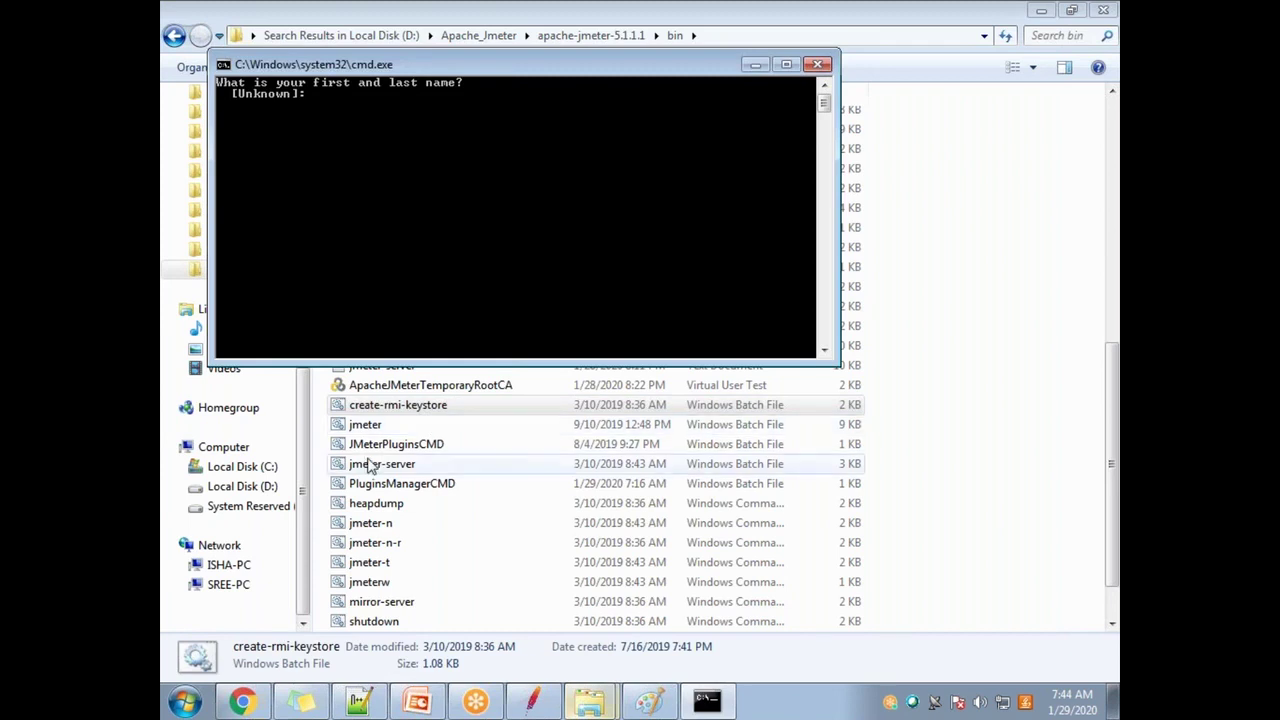
pyautogui.moveTo(512, 74); pyautogui.dragTo(792, 164)
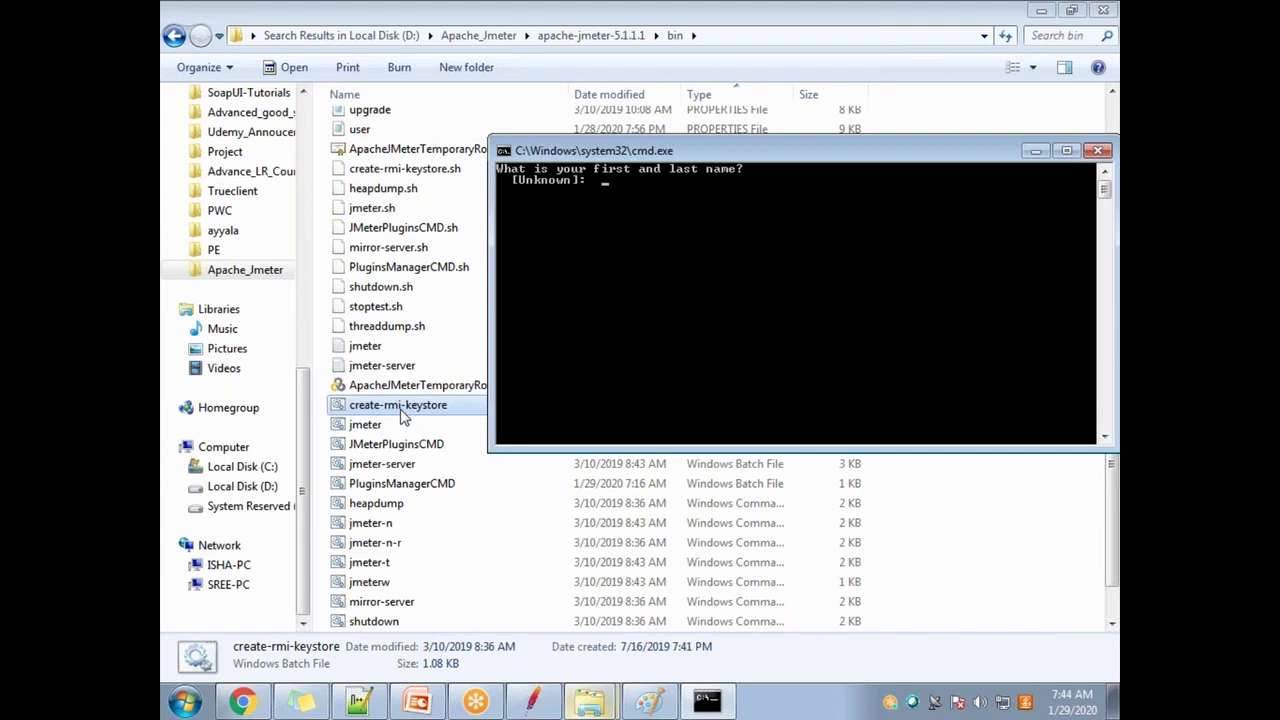
pyautogui.click(441, 700)
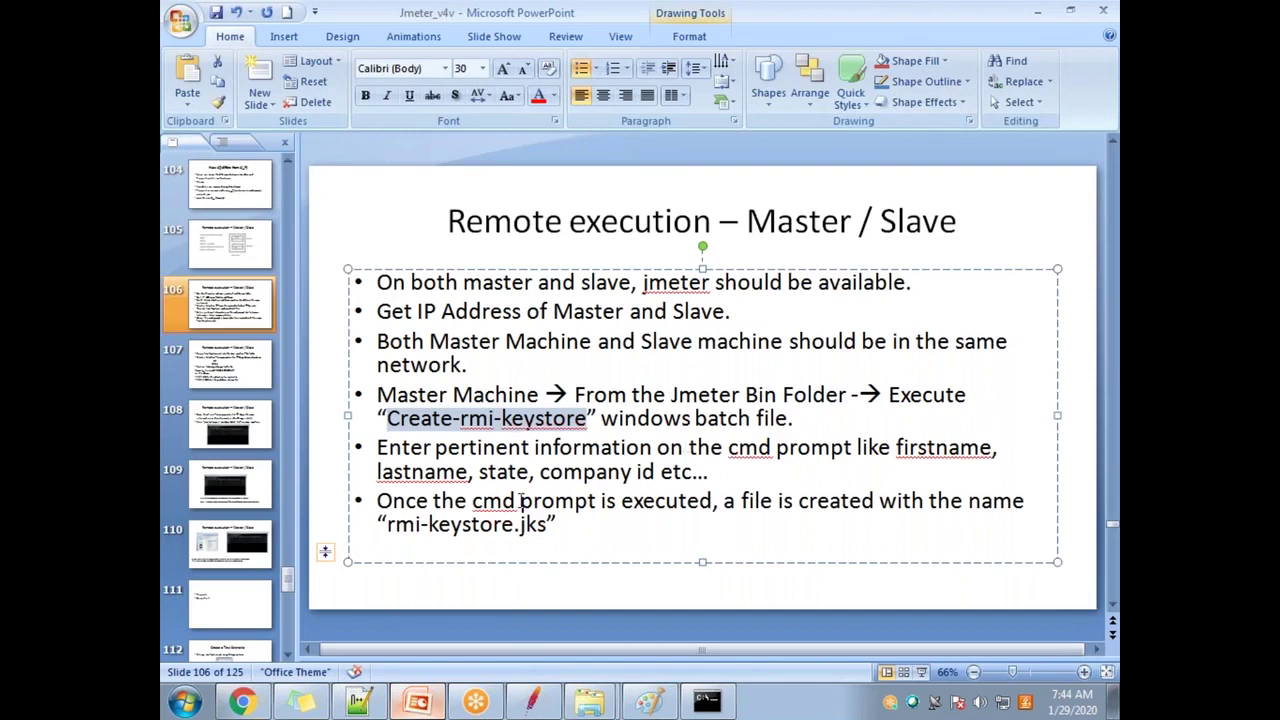
# Step: Highlight 'rmi-keystore.jks' in the last bullet of the Remote execution slide and minimize PowerPoint
pyautogui.moveTo(389, 525); pyautogui.dragTo(548, 527)
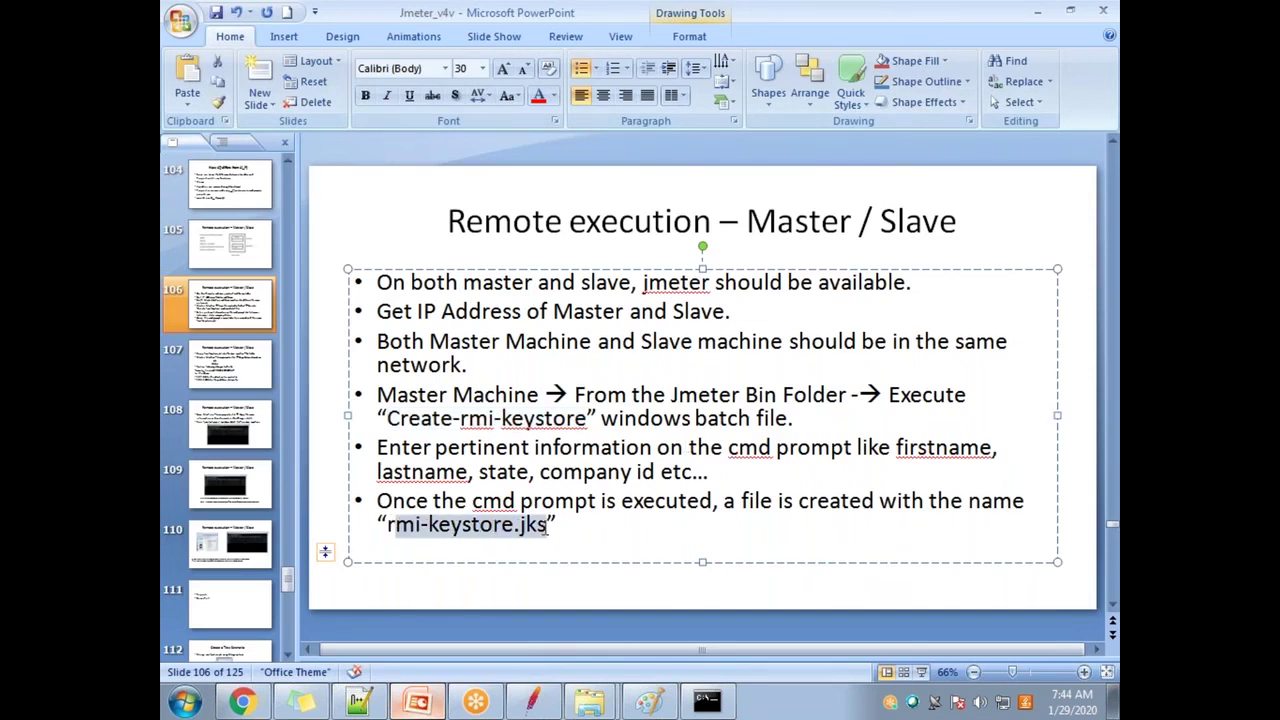
pyautogui.click(1037, 11)
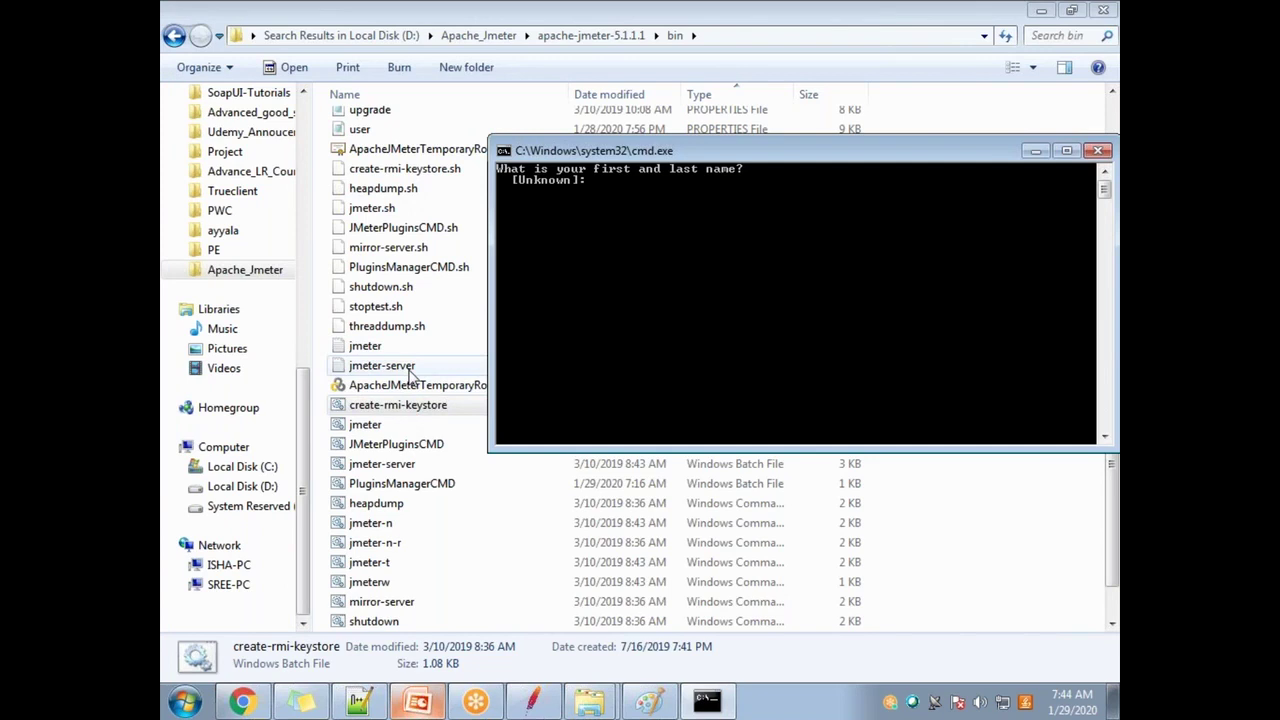
# Step: Move the keystore console and enter the owner's name, organizational unit, organization and city hyderabad
pyautogui.moveTo(672, 149); pyautogui.dragTo(609, 139)
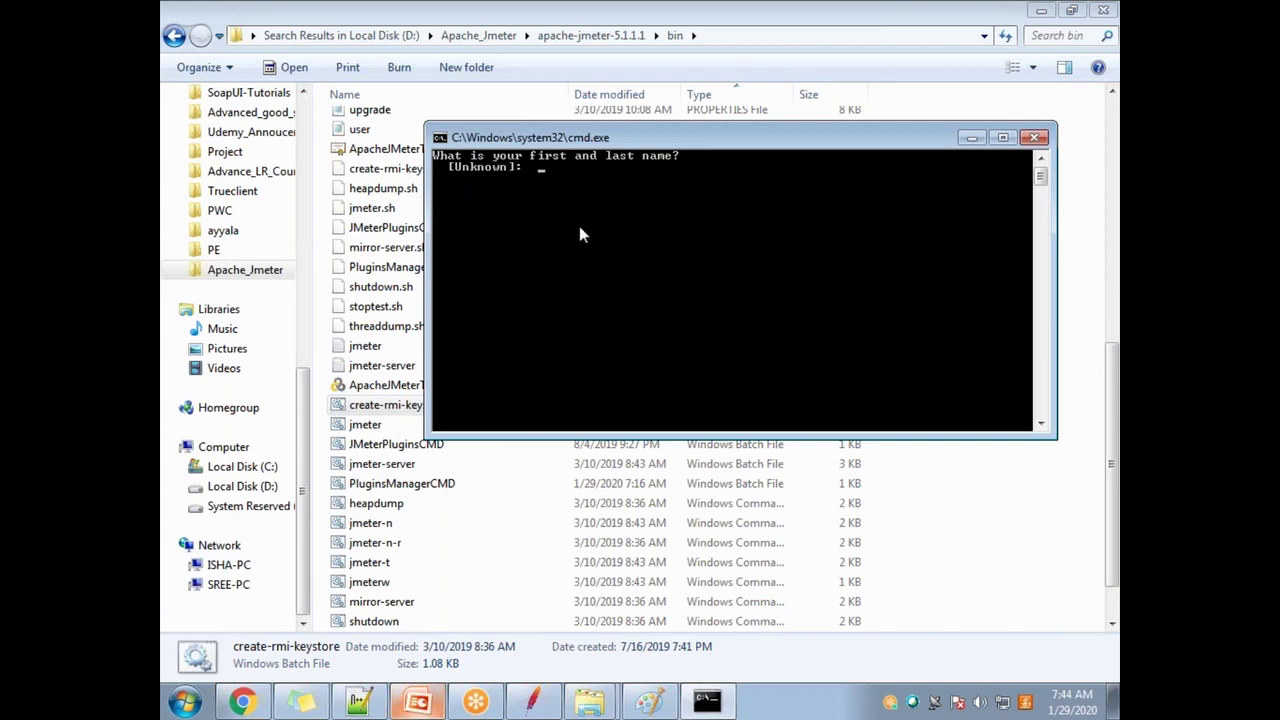
pyautogui.write('isha')
pyautogui.press('Return')
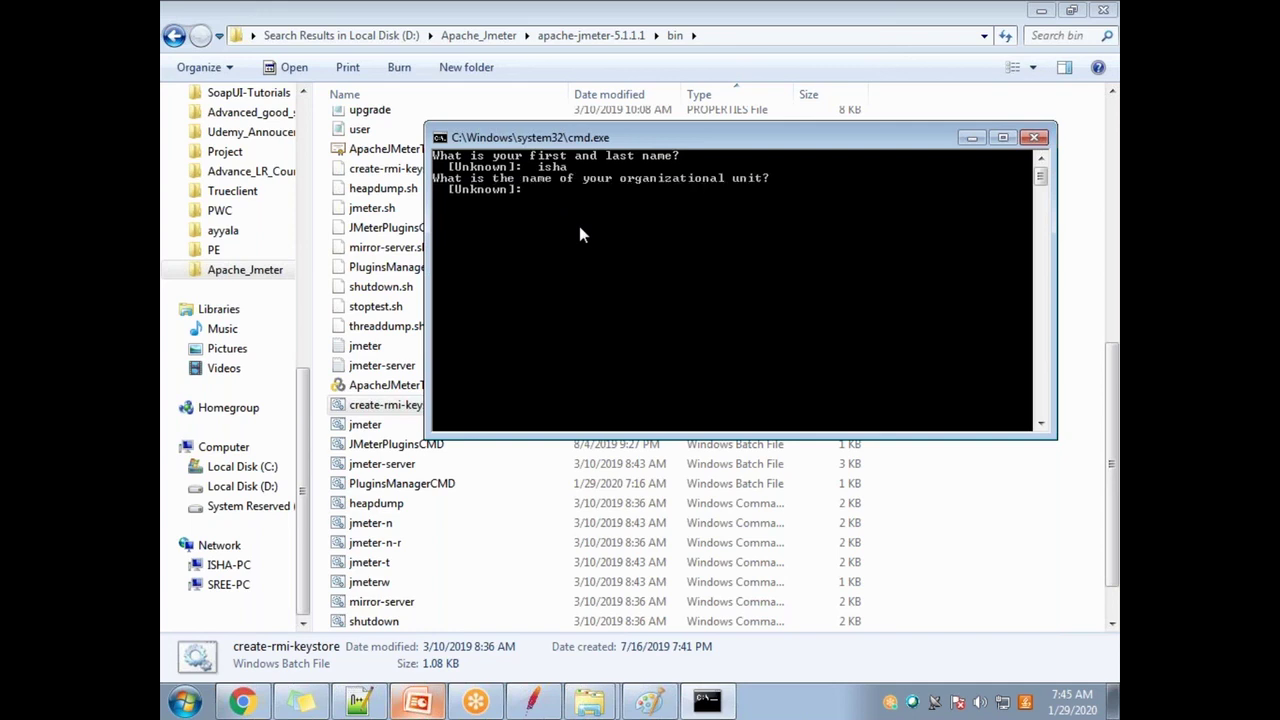
pyautogui.write('isha')
pyautogui.press('Return')
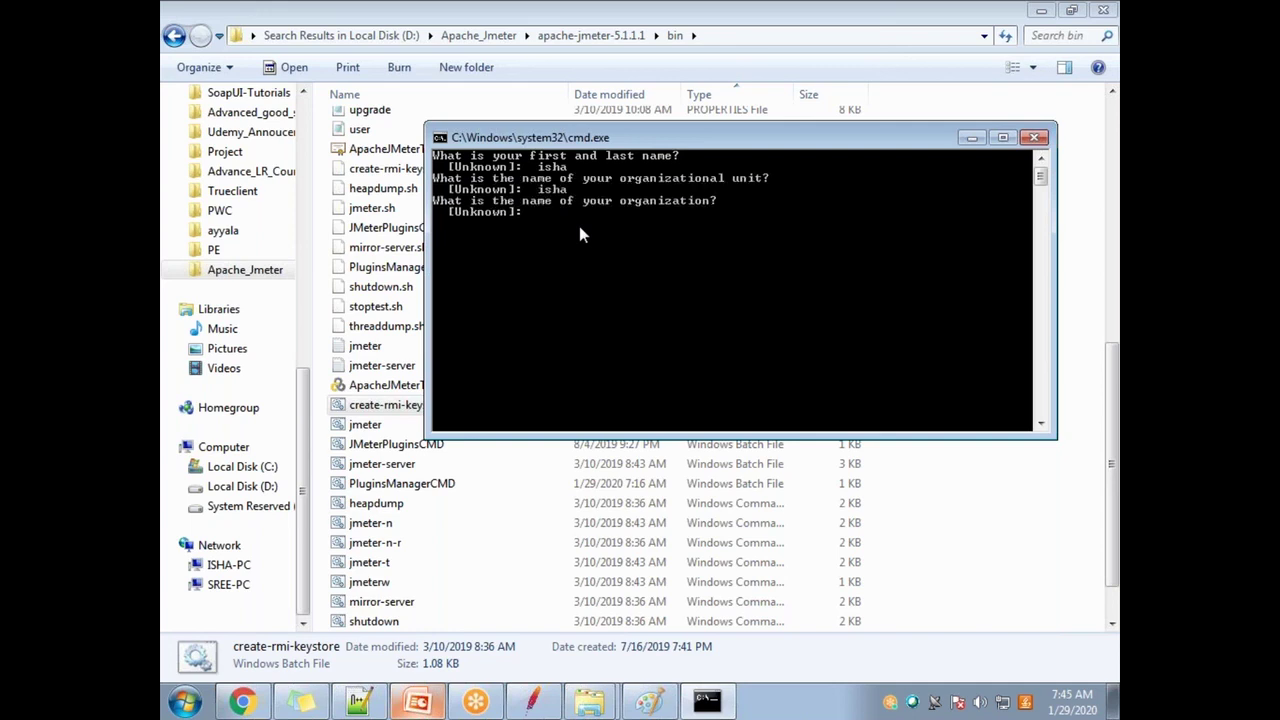
pyautogui.write('isha')
pyautogui.press('Return')
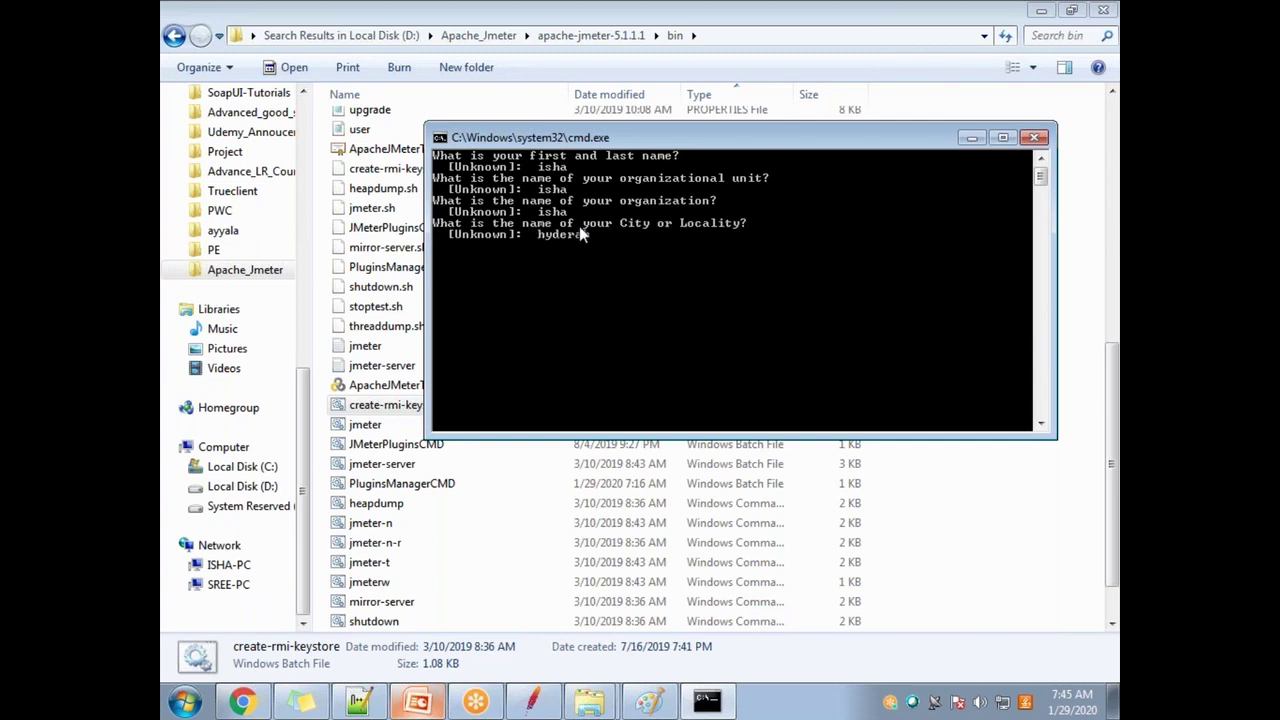
pyautogui.press('Return')
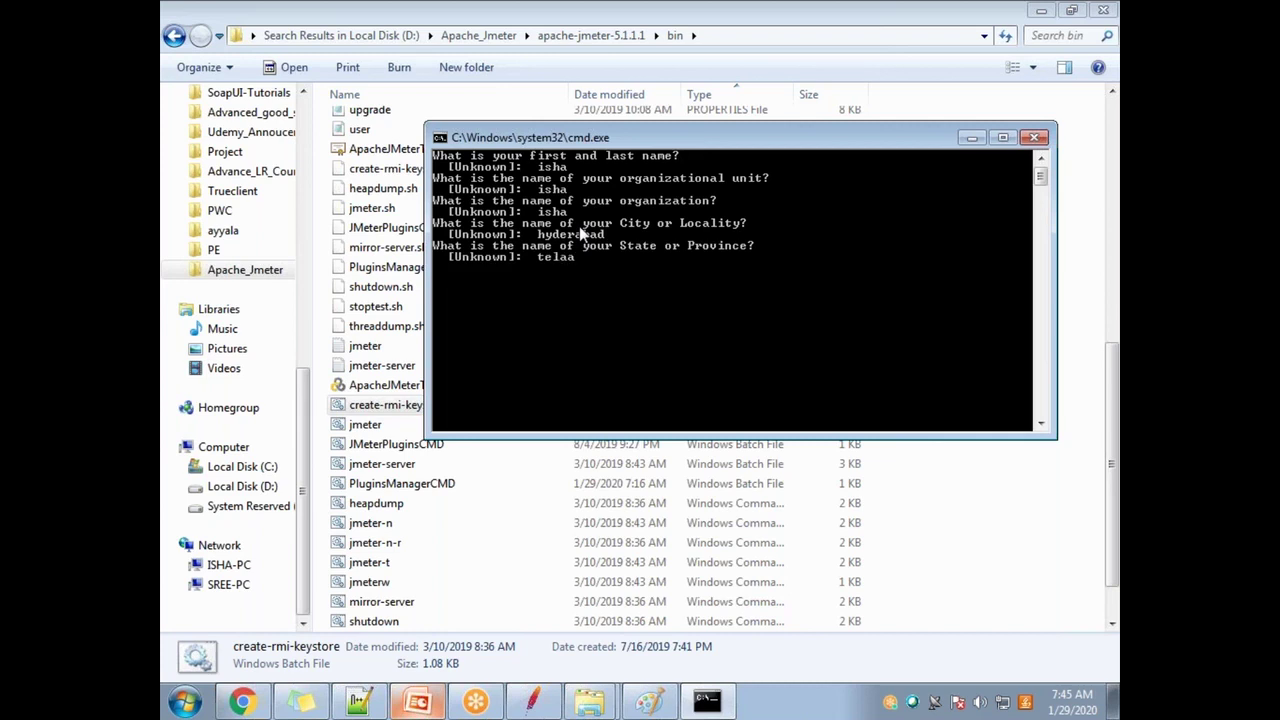
# Step: Enter state telangana and country code in, confirm the details, and set the key password
pyautogui.write('telangana')
pyautogui.press('Return')
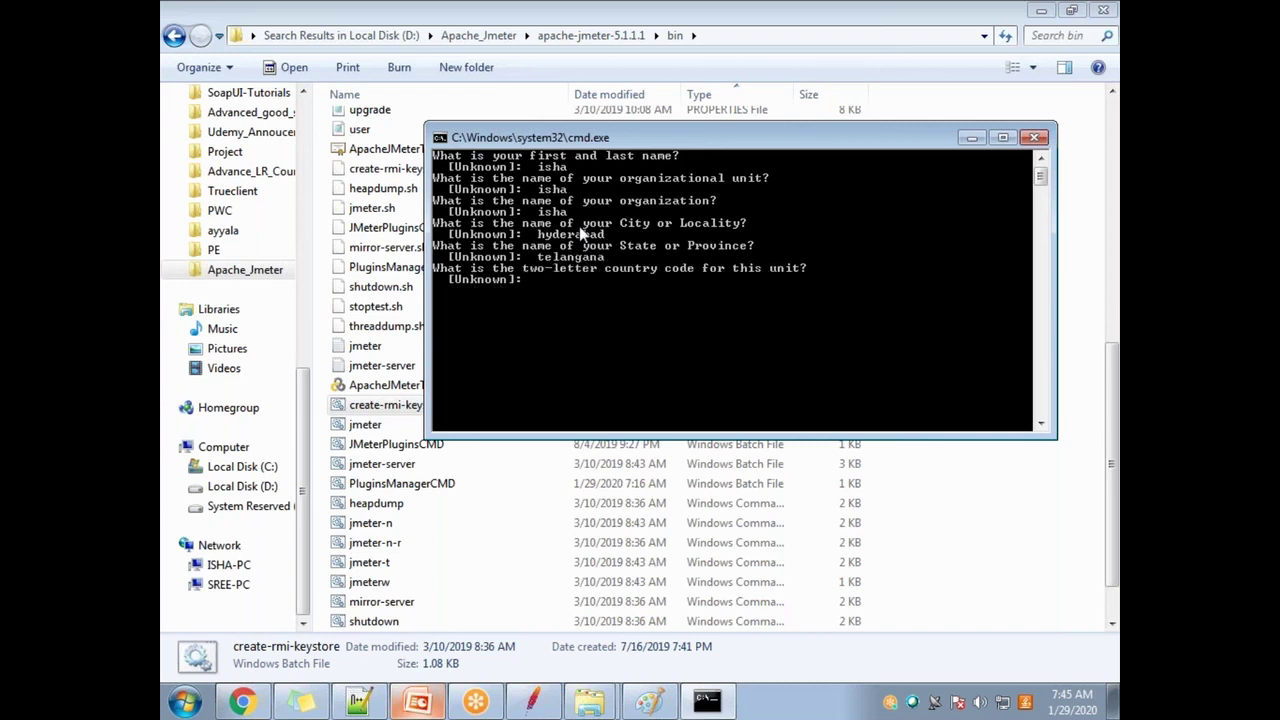
pyautogui.write('in')
pyautogui.press('Return')
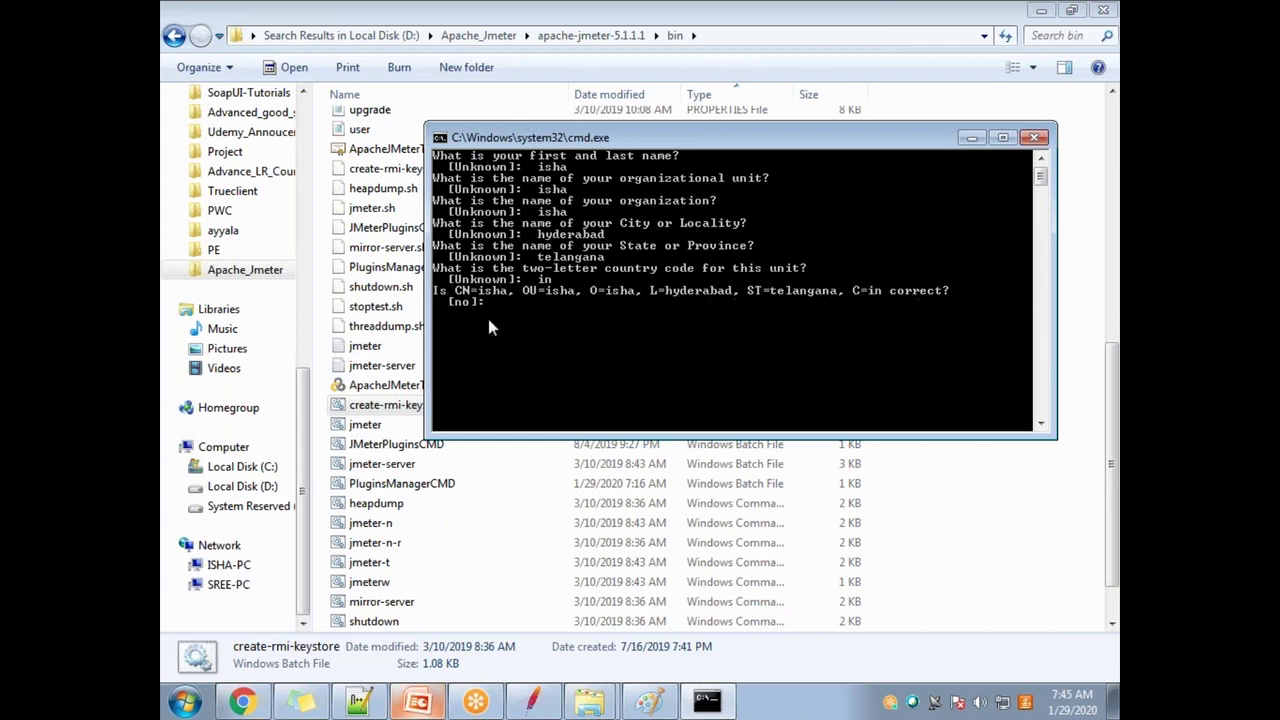
pyautogui.press('Return')
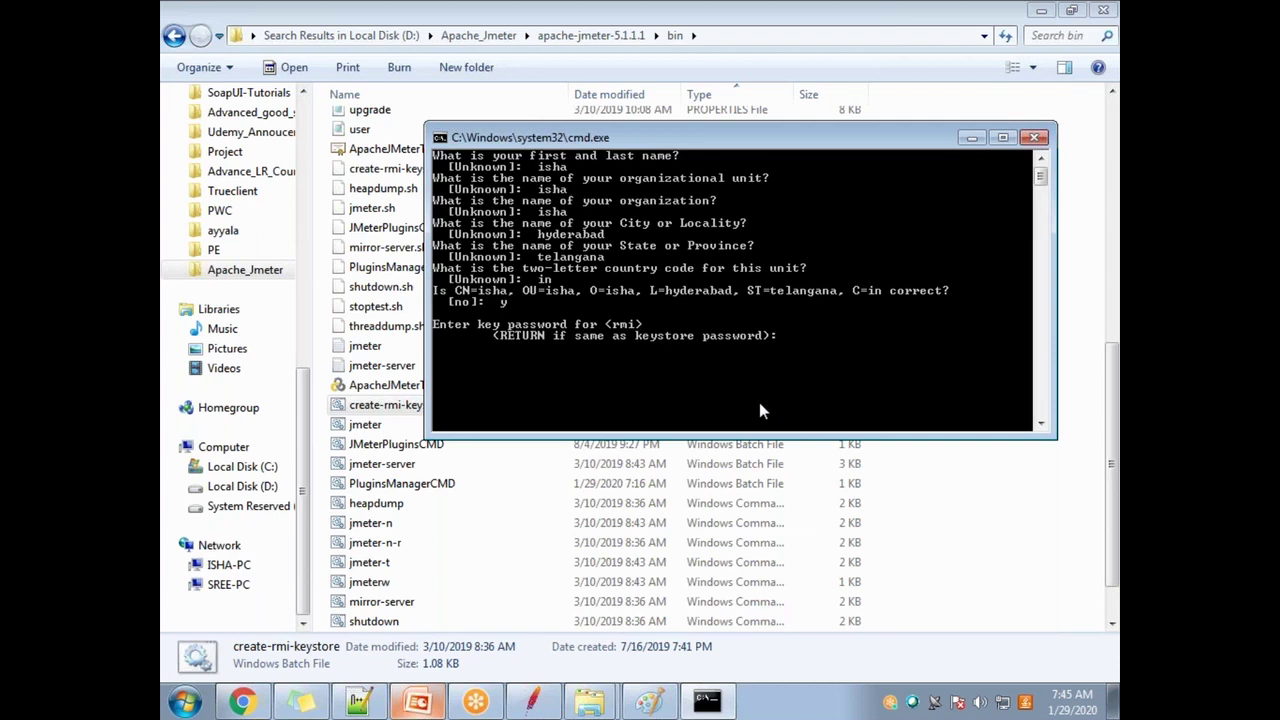
pyautogui.press('Return')
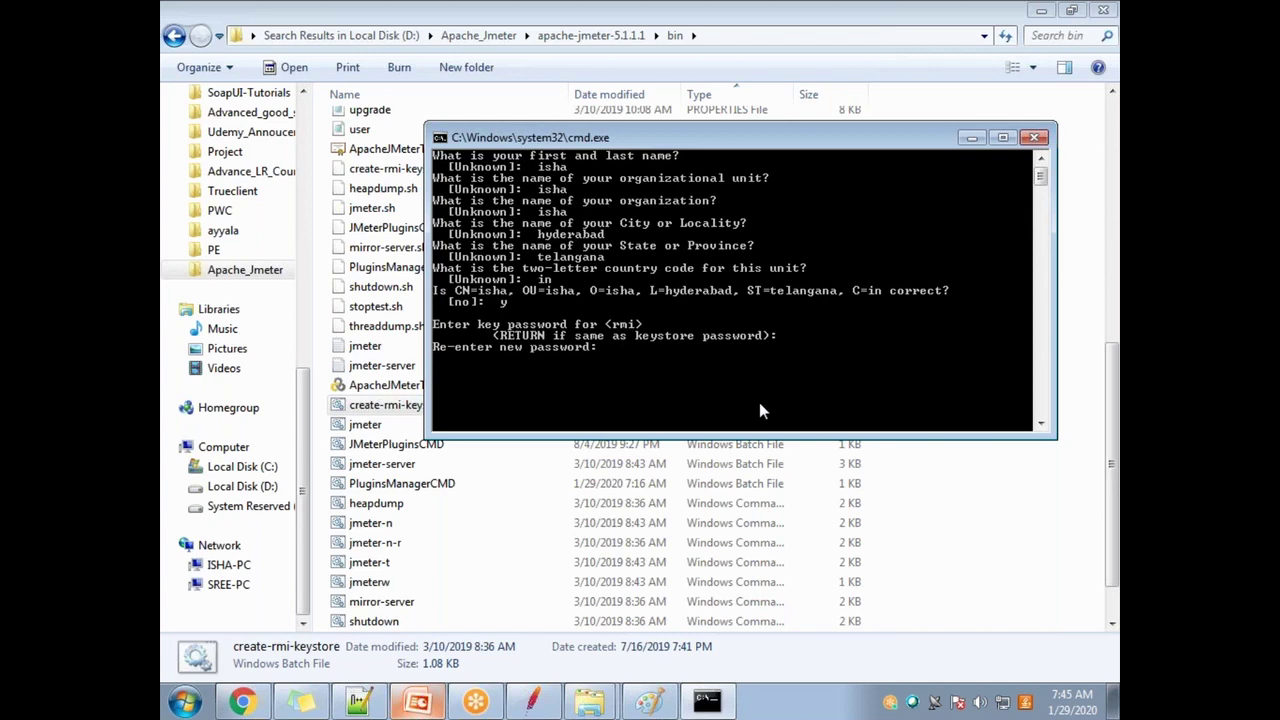
pyautogui.press('Return')
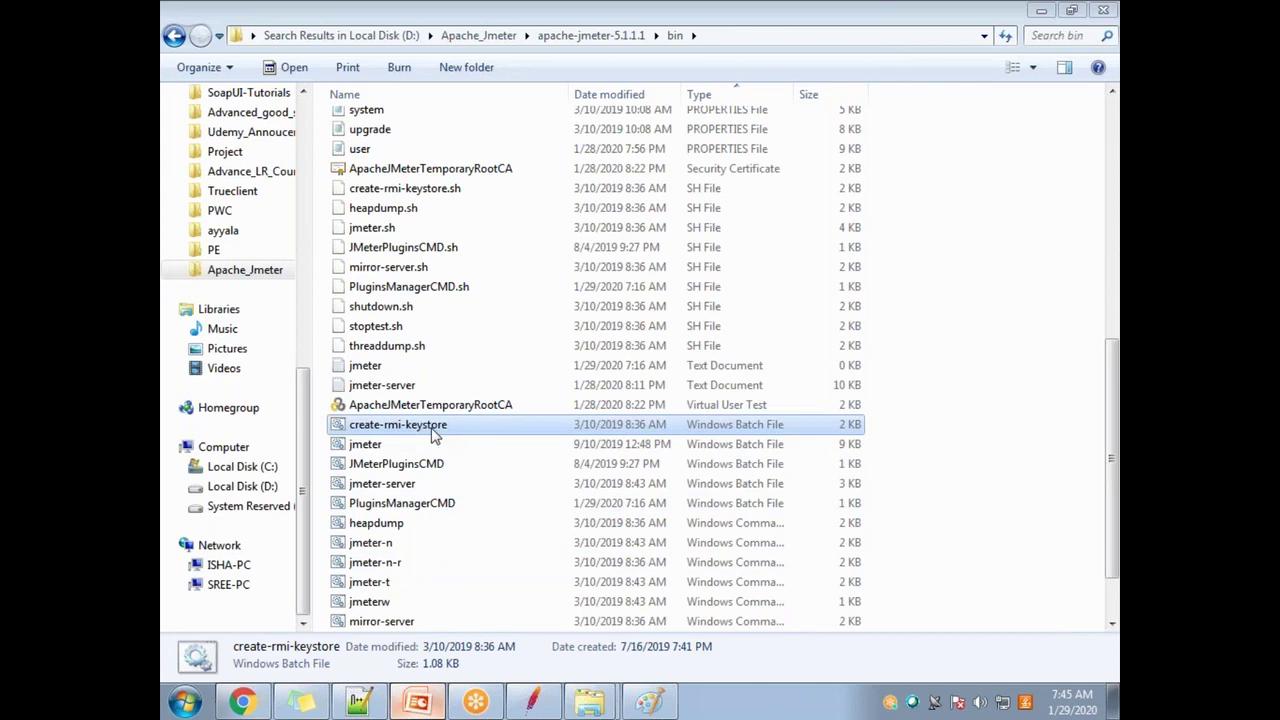
# Step: Locate and select the new rmi_keystore.jks (JKS File, 2.16 KB) in the bin folder list
pyautogui.click(435, 464)
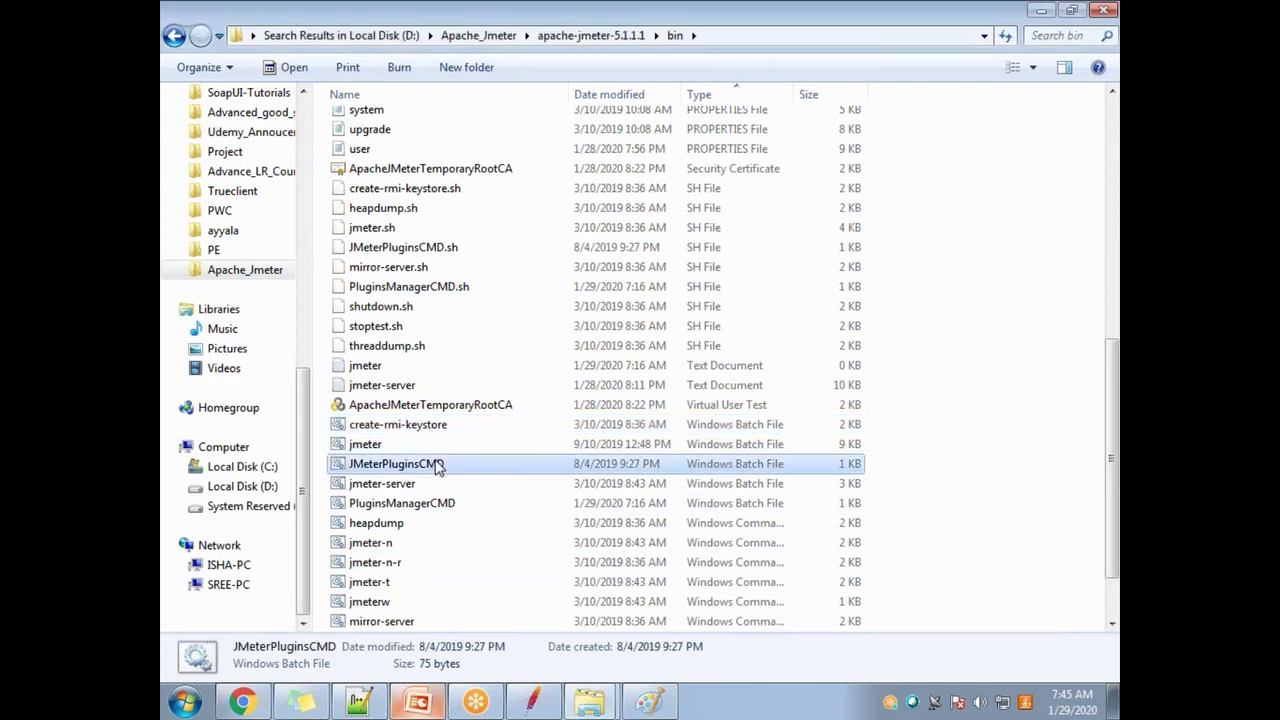
pyautogui.scroll(-1, 486, 517)
pyautogui.scroll(9, 437, 520)
pyautogui.scroll(-2, 463, 450)
pyautogui.click(465, 346)
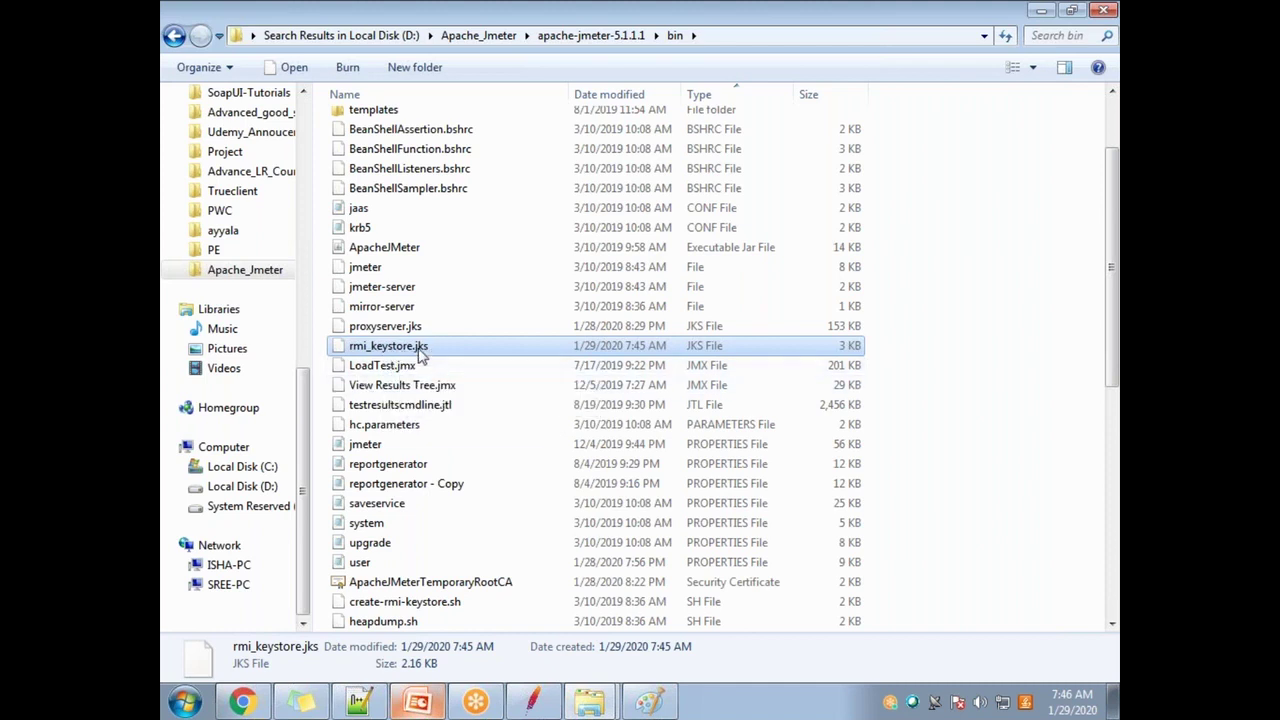
pyautogui.scroll(-1, 430, 480)
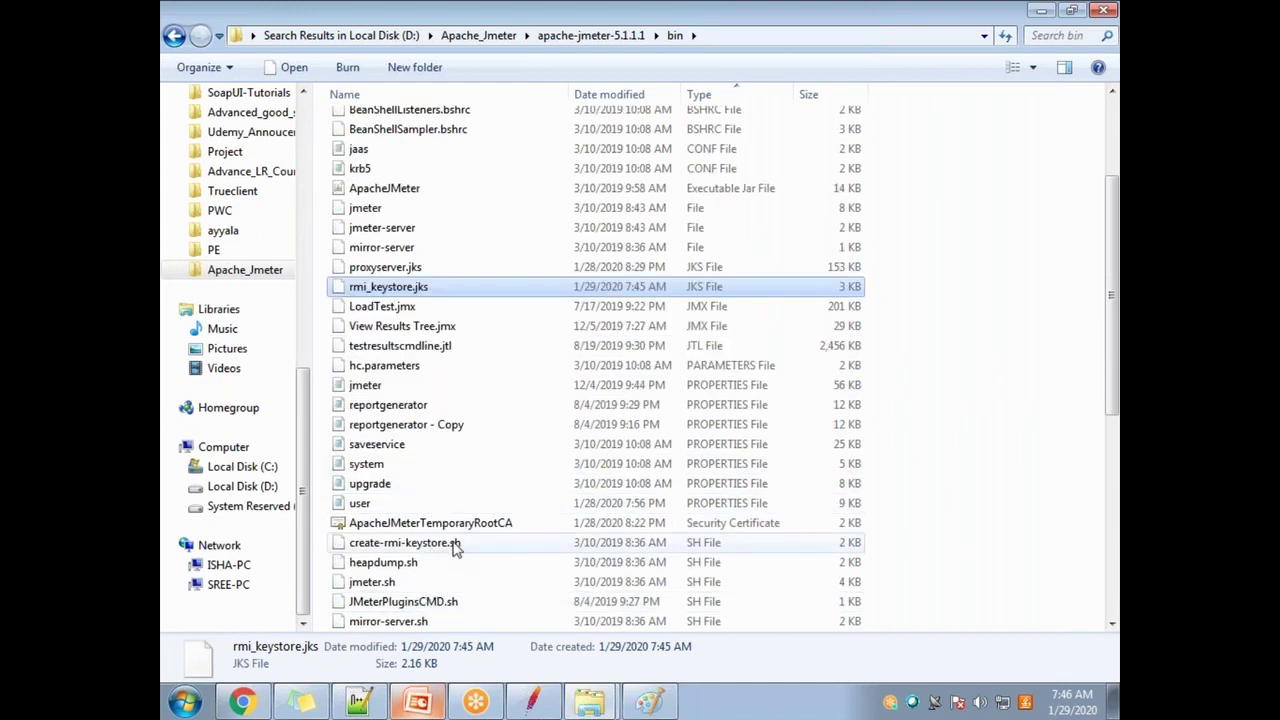
pyautogui.scroll(-4, 455, 548)
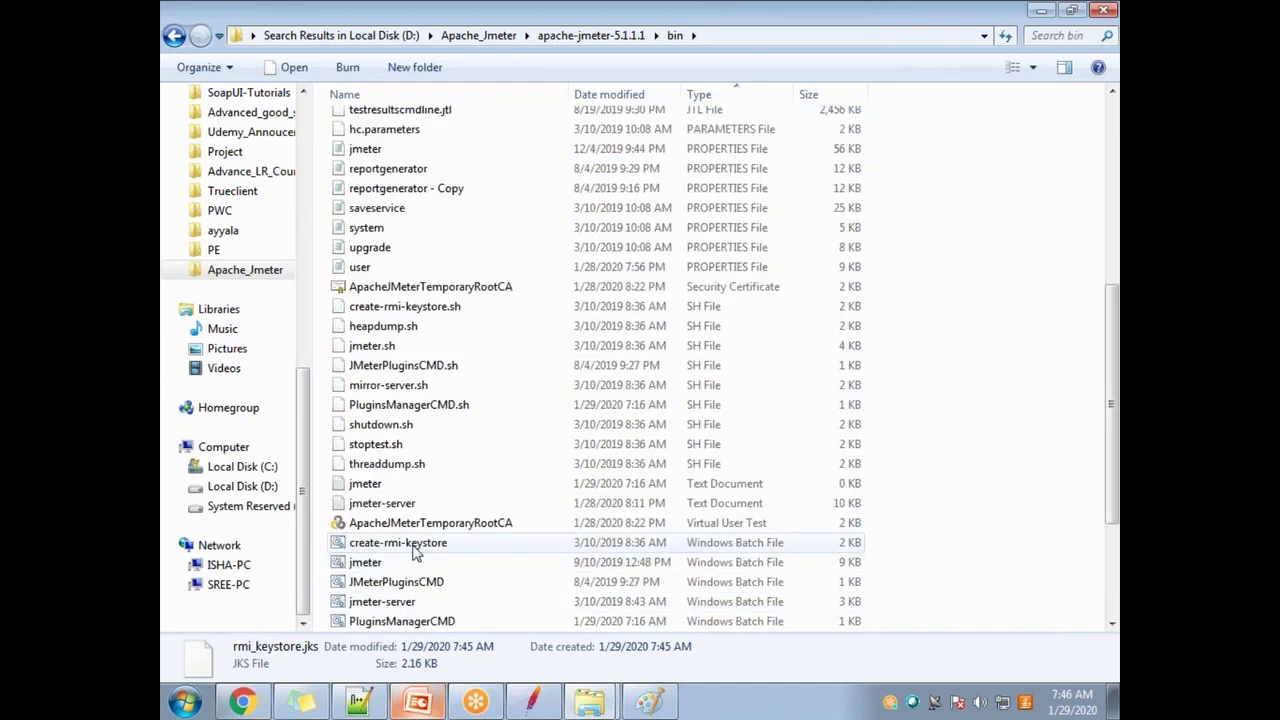
pyautogui.scroll(4, 480, 515)
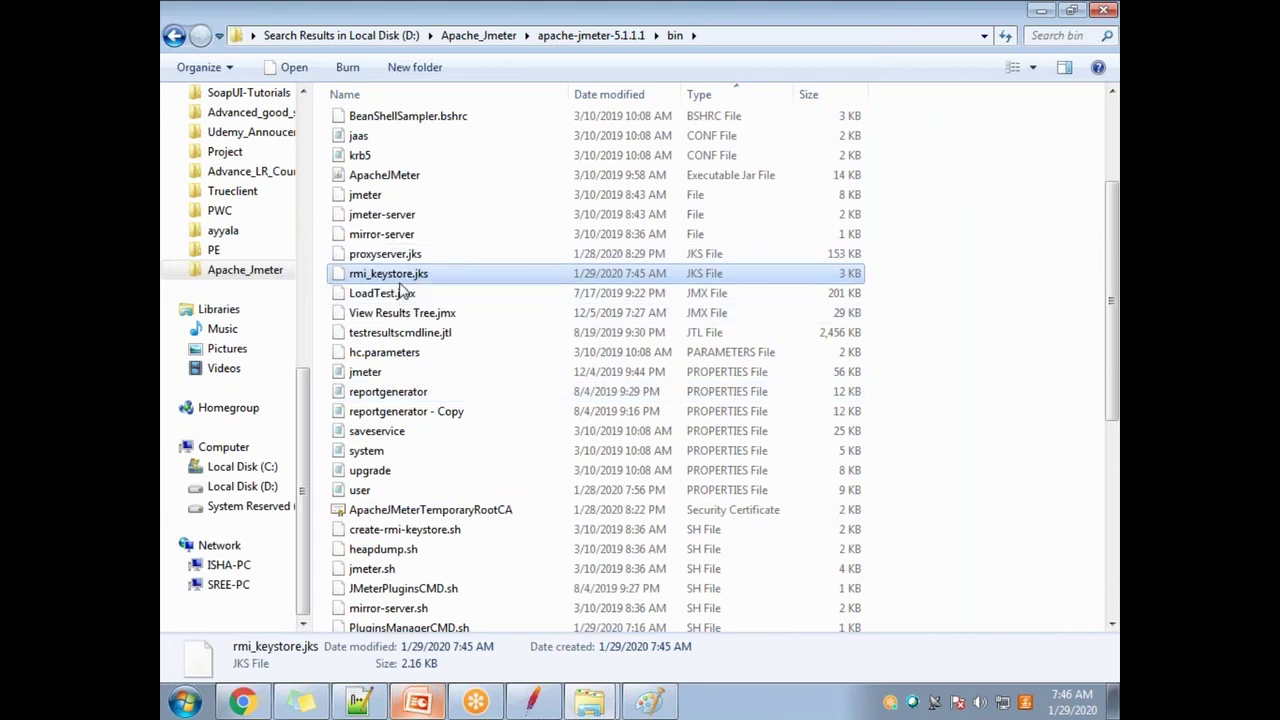
pyautogui.scroll(-2, 420, 552)
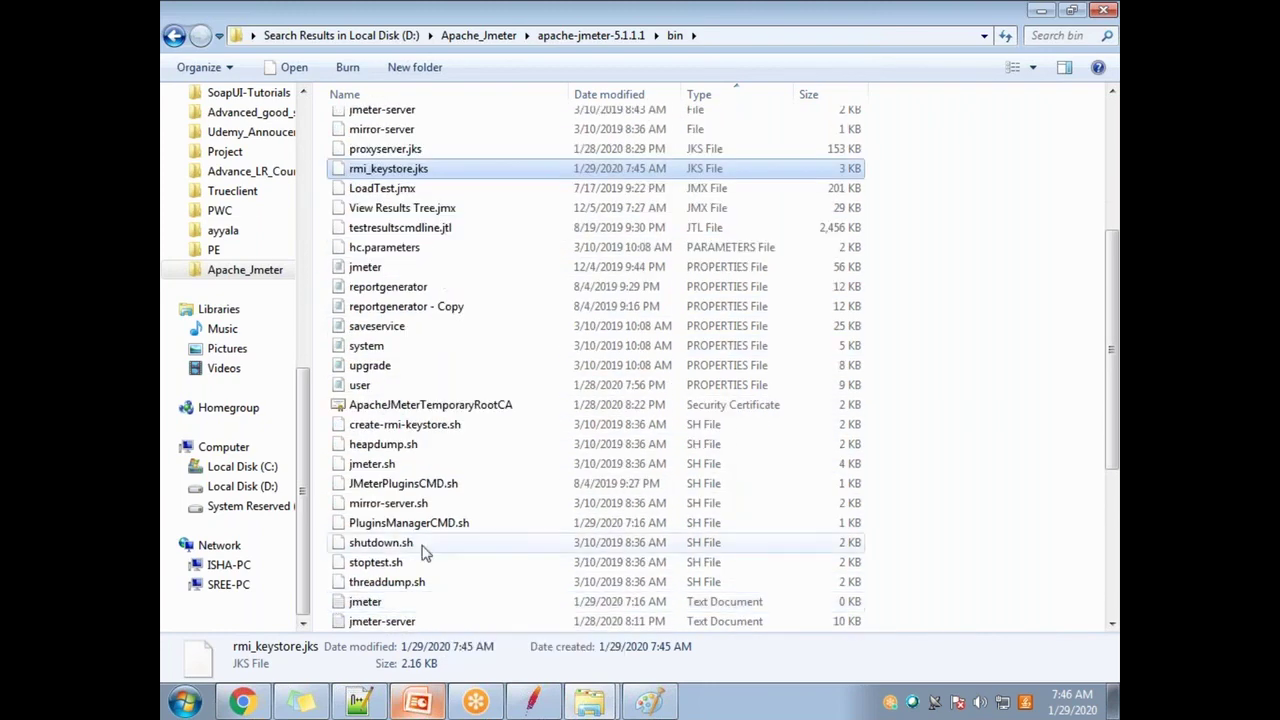
pyautogui.scroll(-1, 443, 540)
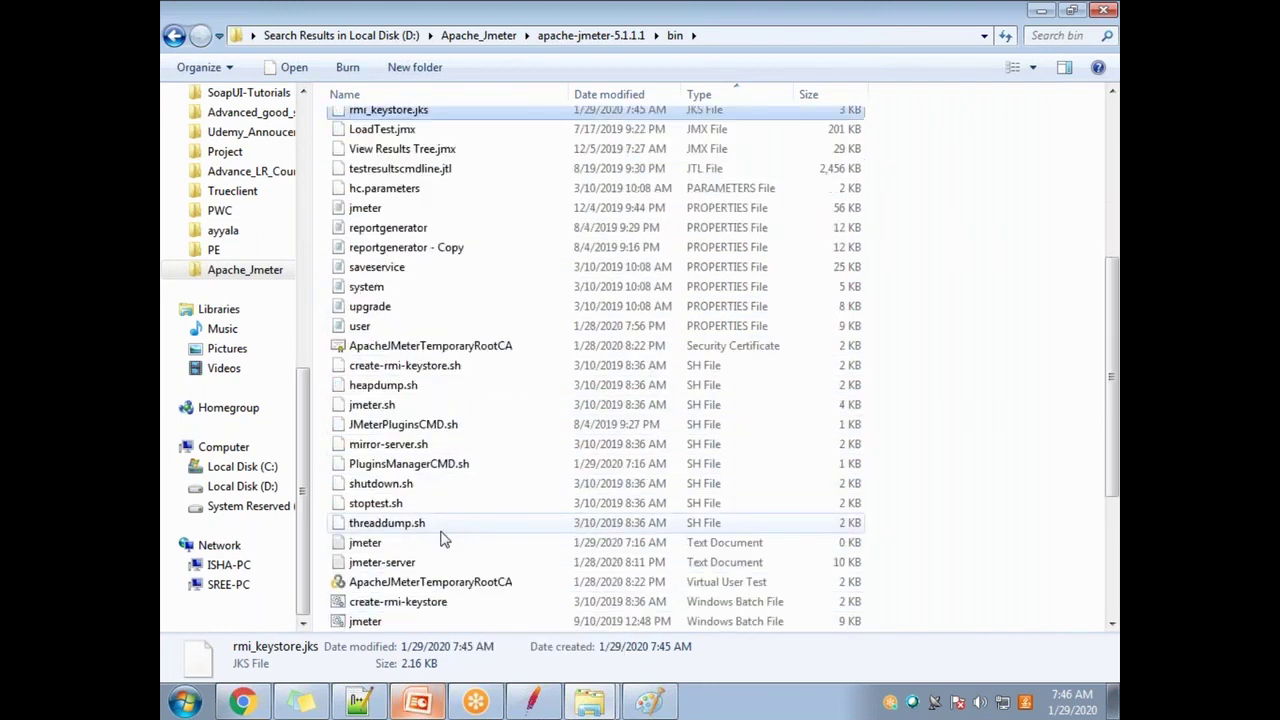
pyautogui.scroll(-1, 443, 540)
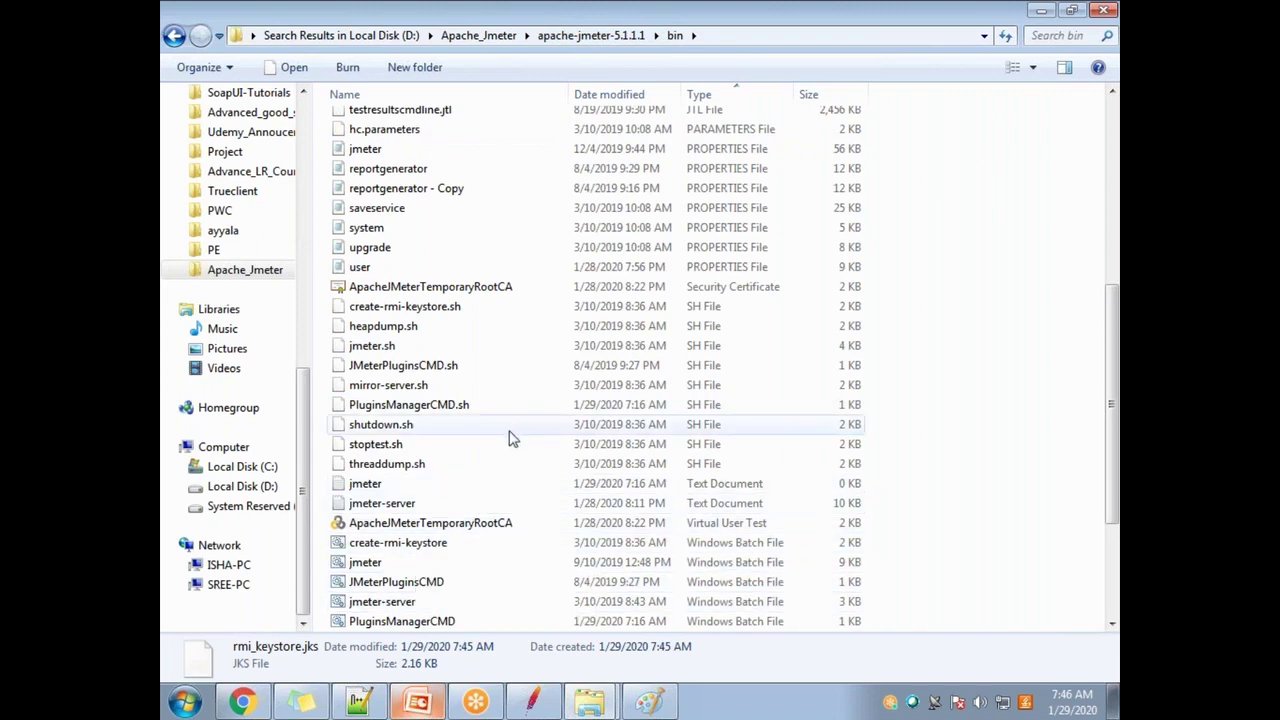
pyautogui.scroll(4, 478, 458)
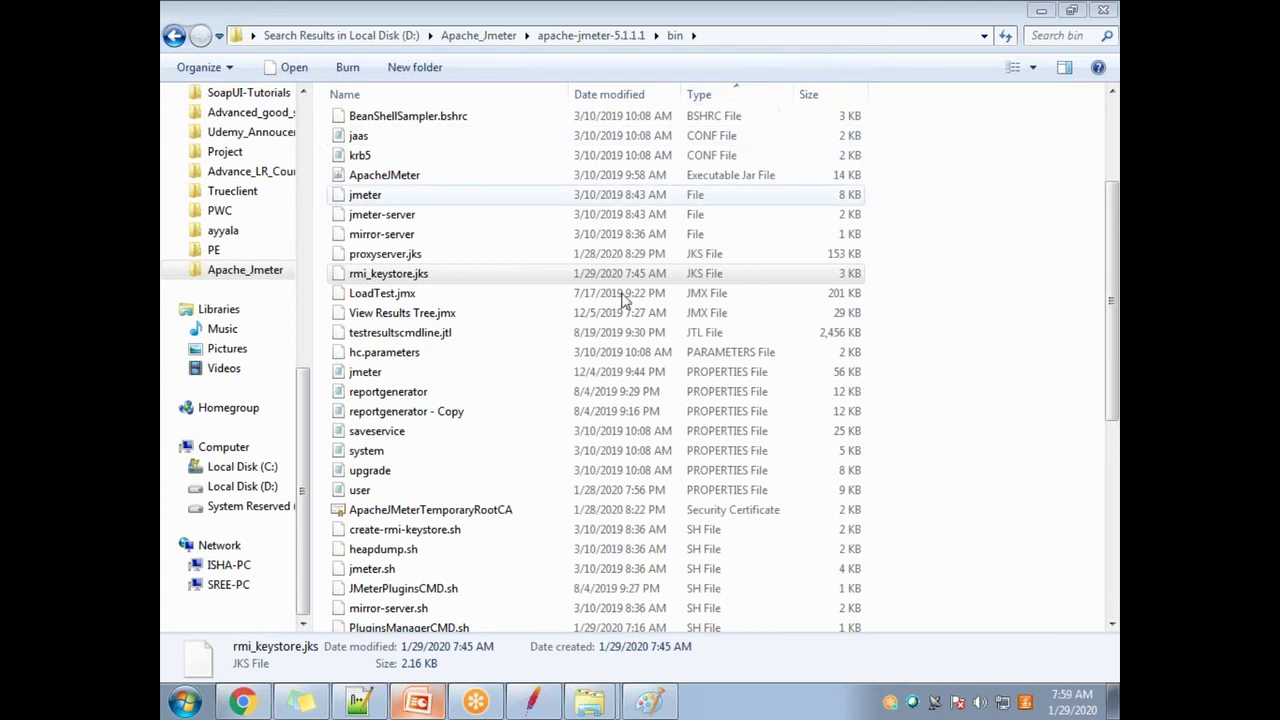
# Step: Reselect rmi_keystore.jks (2.16 KB) in the bin folder after browsing the list, then switch to Chrome
pyautogui.click(390, 276)
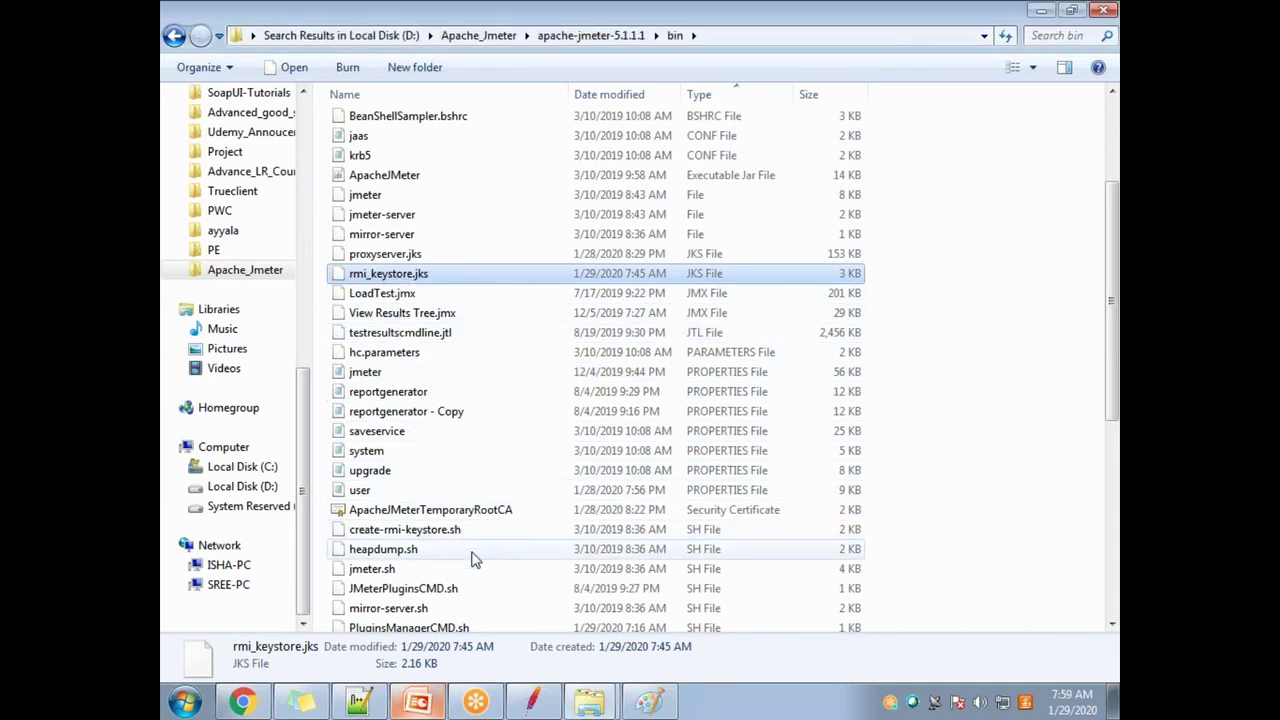
pyautogui.scroll(-3, 471, 557)
pyautogui.scroll(-1, 505, 571)
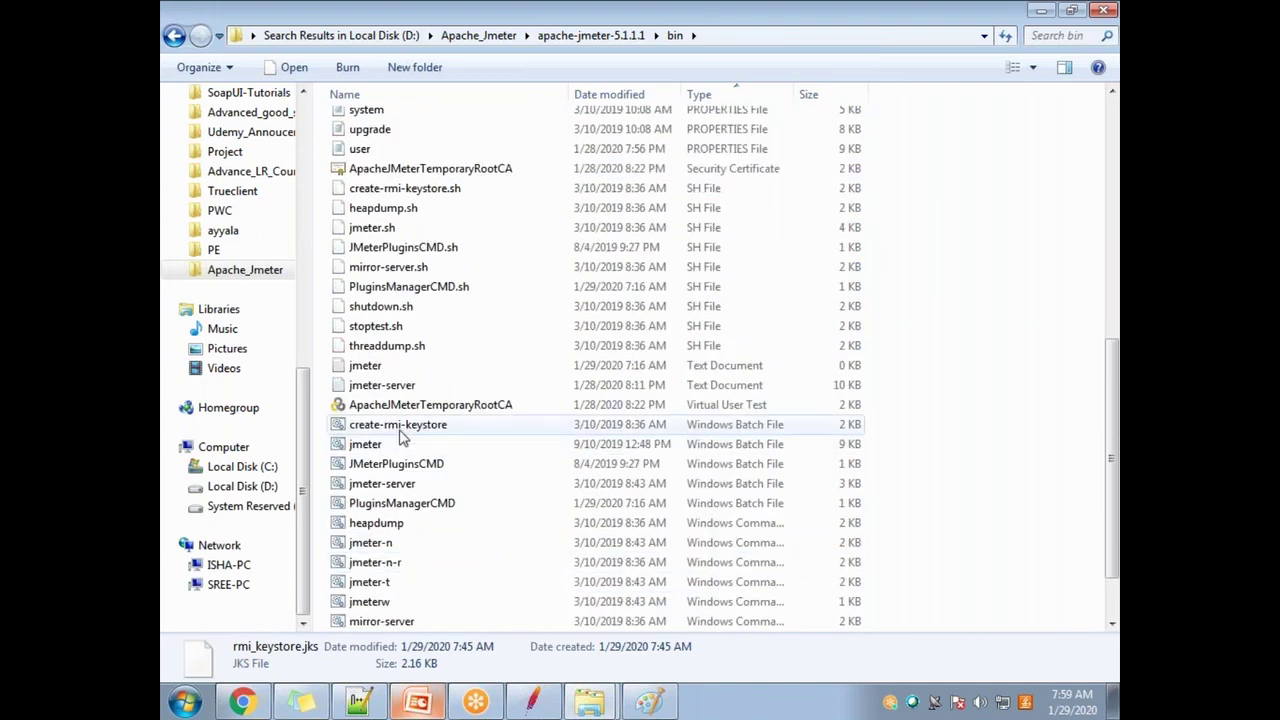
pyautogui.click(402, 426)
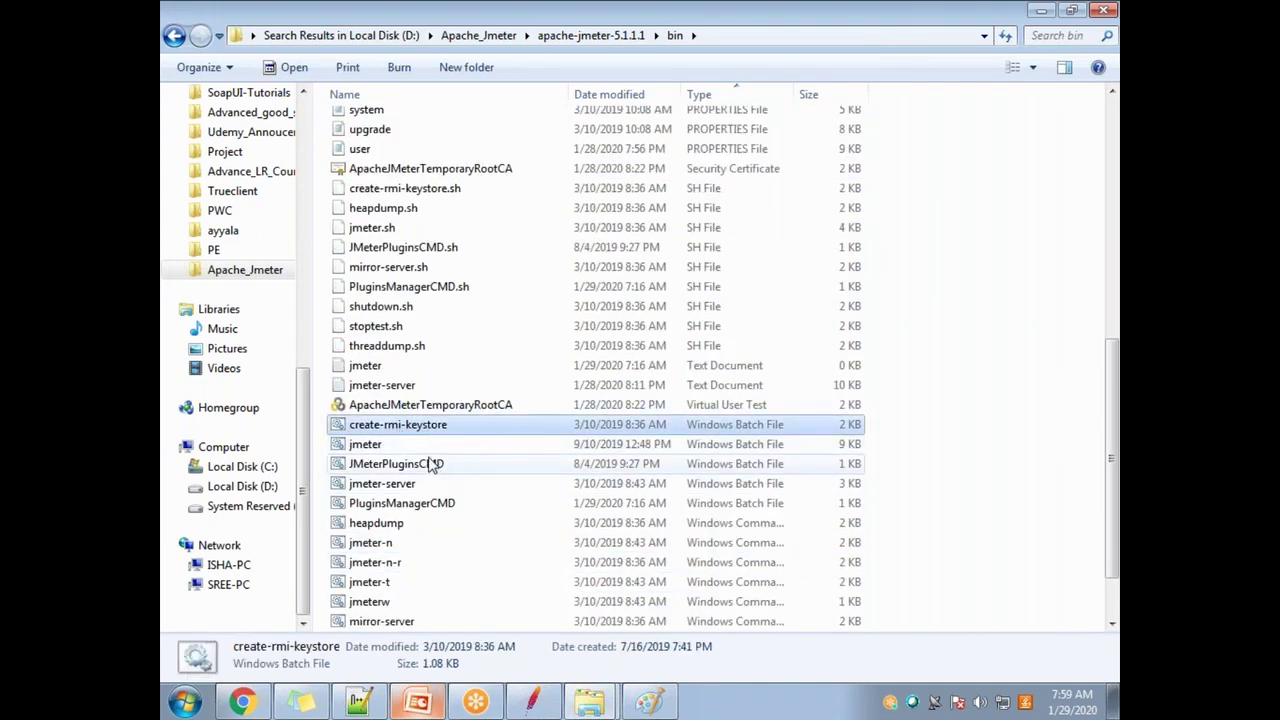
pyautogui.scroll(1, 428, 465)
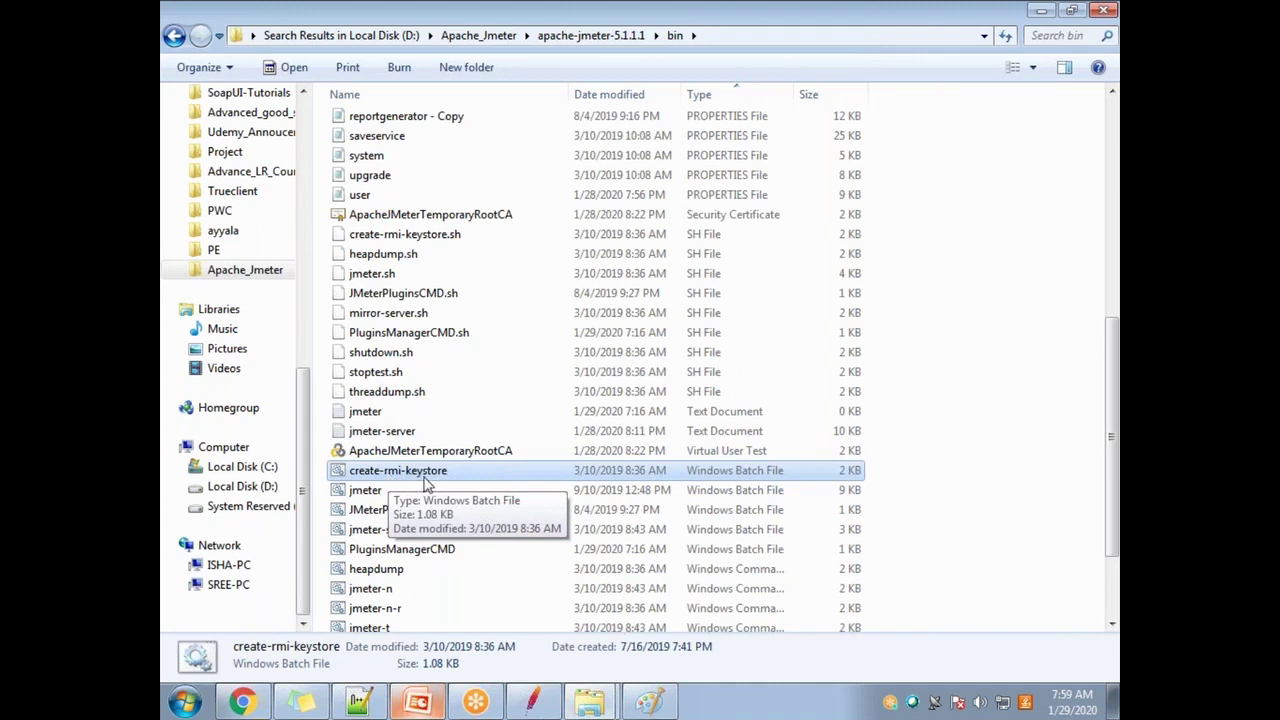
pyautogui.scroll(4, 425, 410)
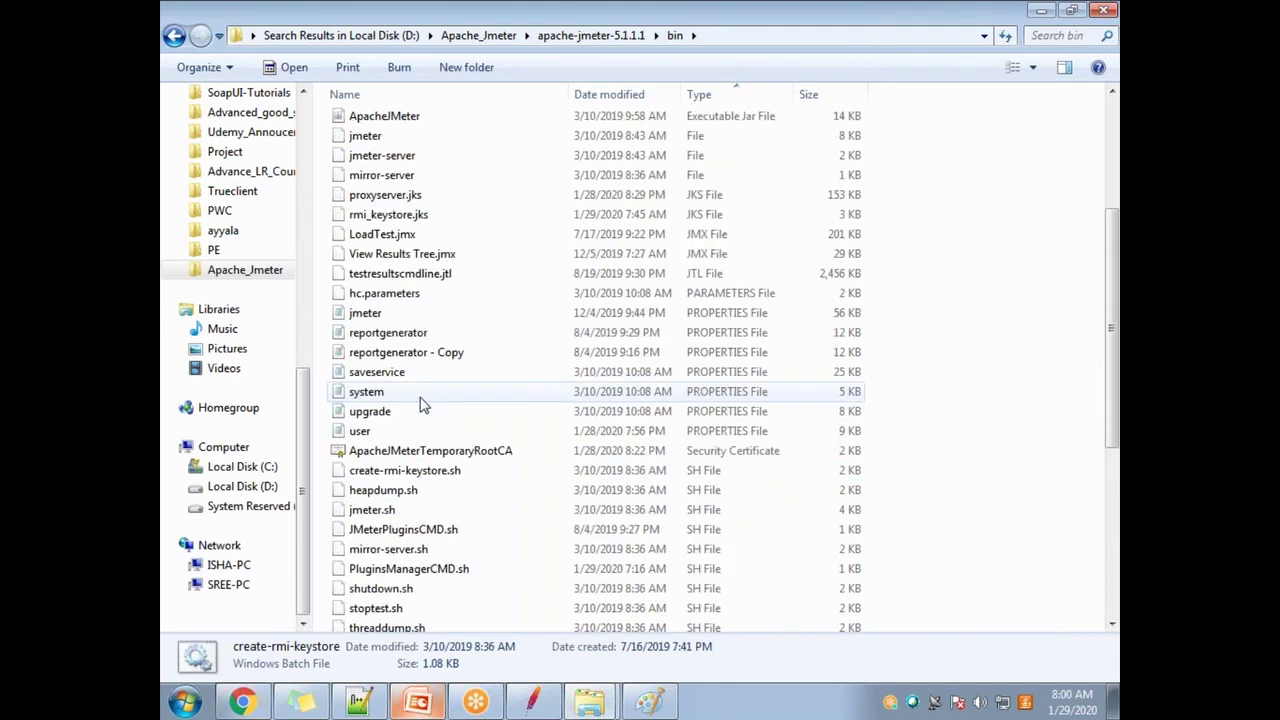
pyautogui.scroll(1, 420, 403)
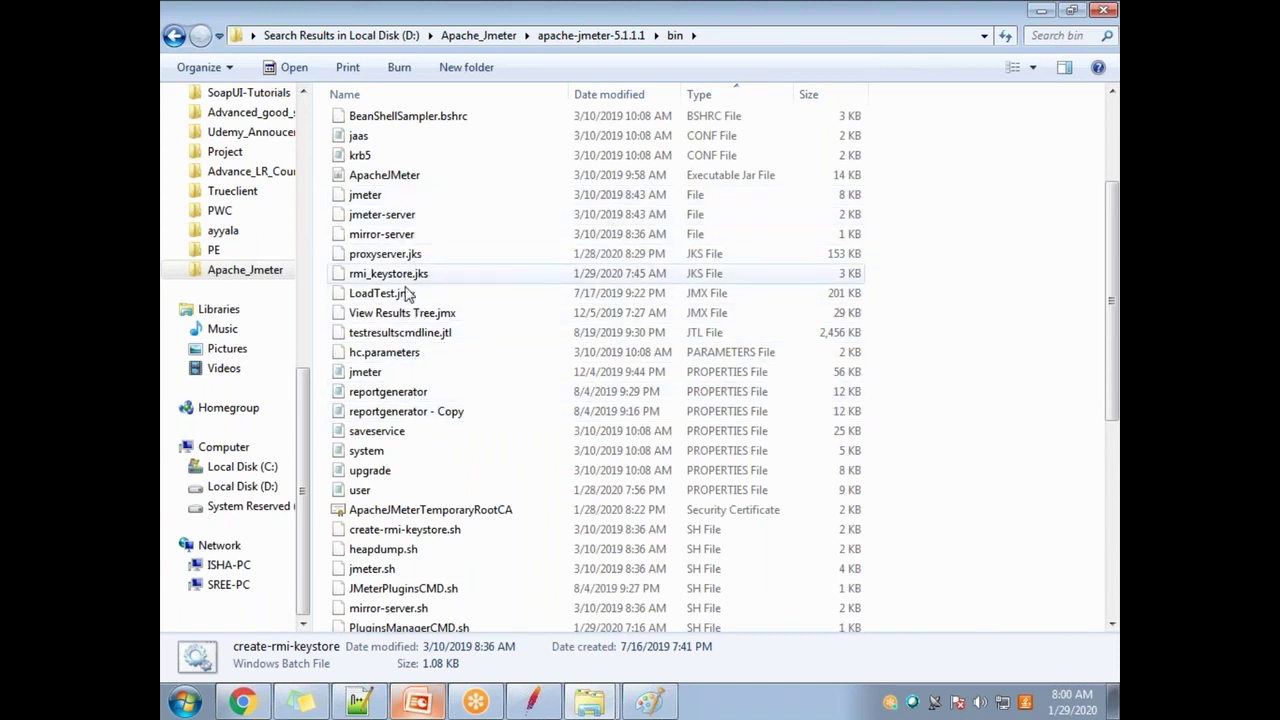
pyautogui.click(378, 158)
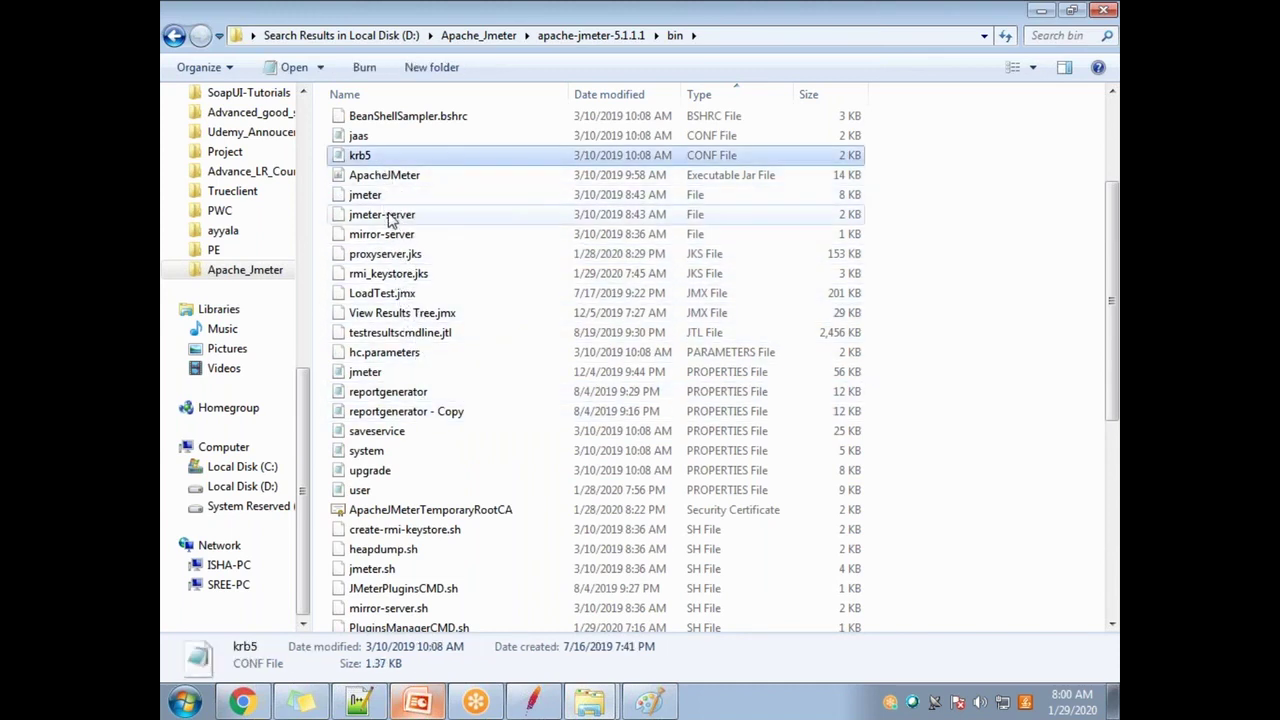
pyautogui.click(388, 273)
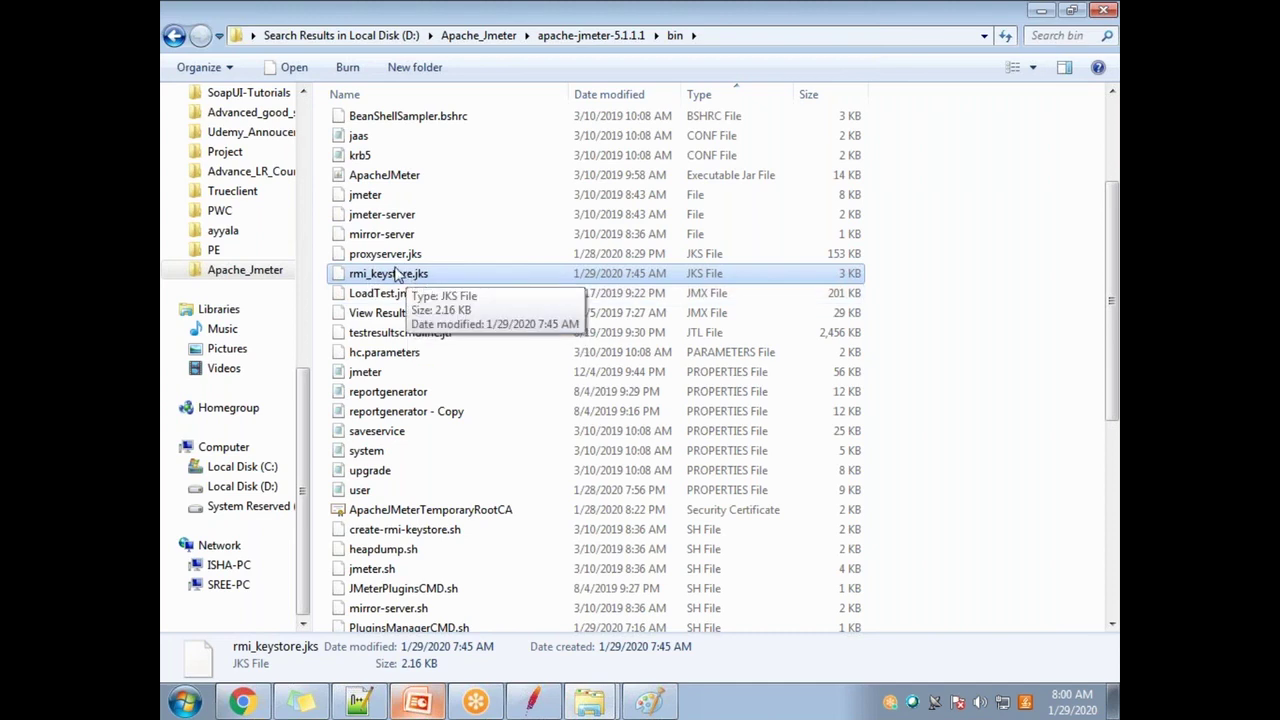
pyautogui.click(241, 702)
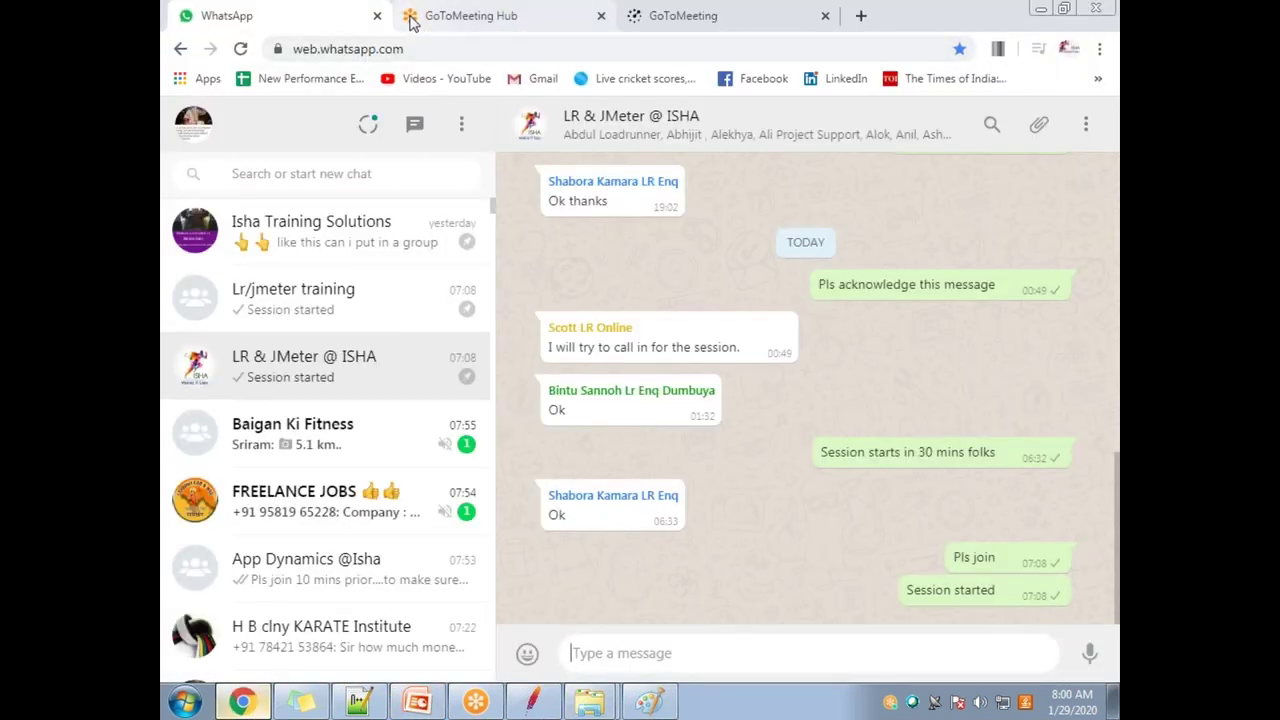
# Step: Load gmail.com in a new browser tab and bring up the attach-file dialog on a new message
pyautogui.click(412, 22)
pyautogui.moveTo(351, 20); pyautogui.dragTo(410, 18)
pyautogui.click(405, 17)
pyautogui.write('gmail.com')
pyautogui.press('Return')
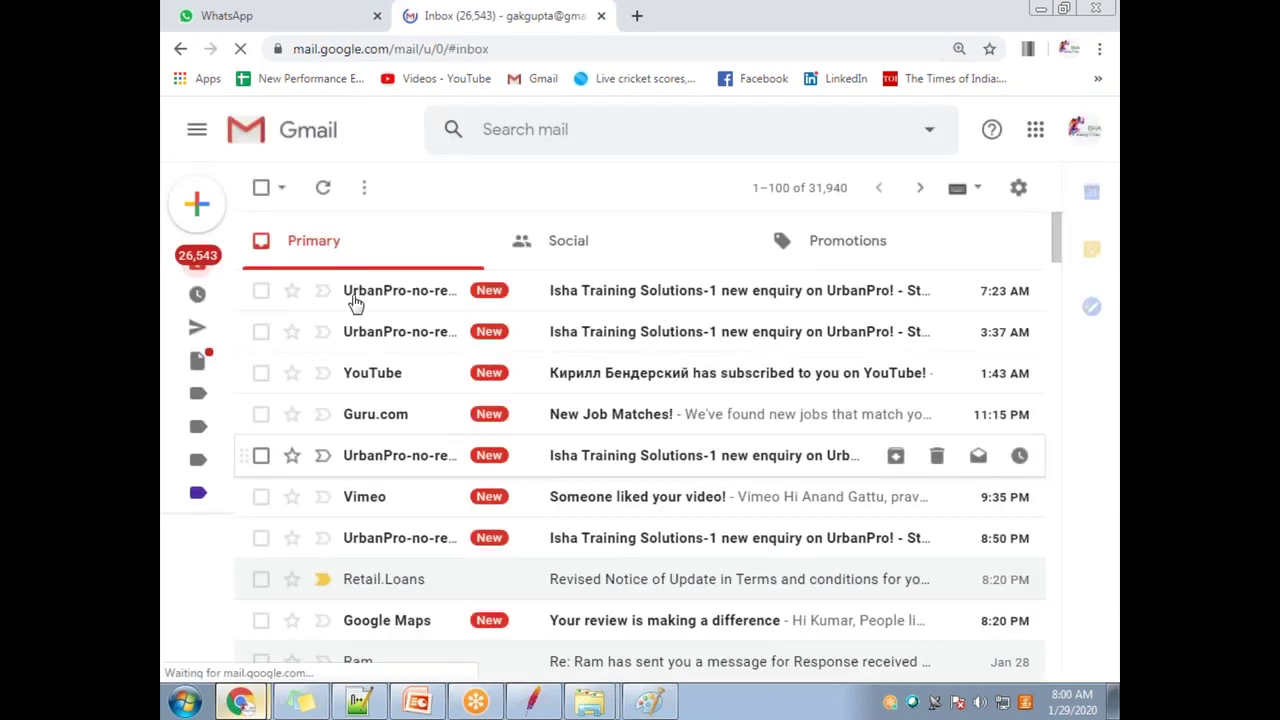
pyautogui.moveTo(214, 209)
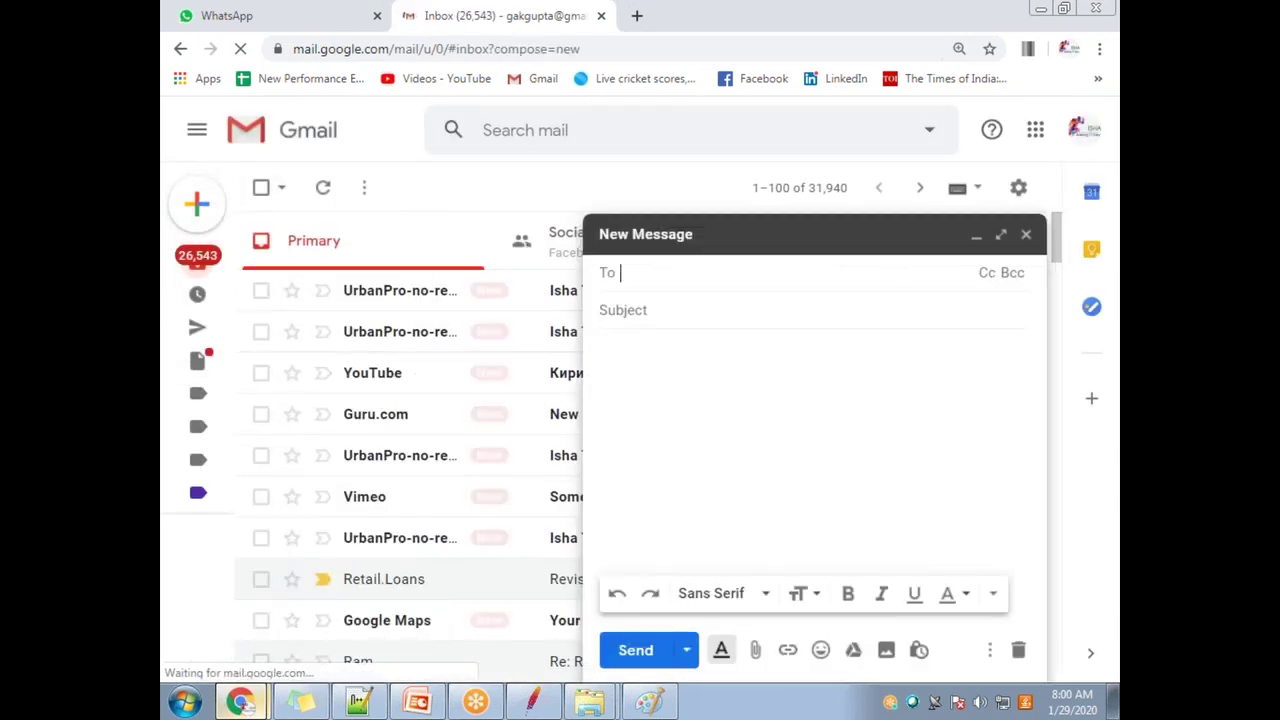
pyautogui.click(755, 650)
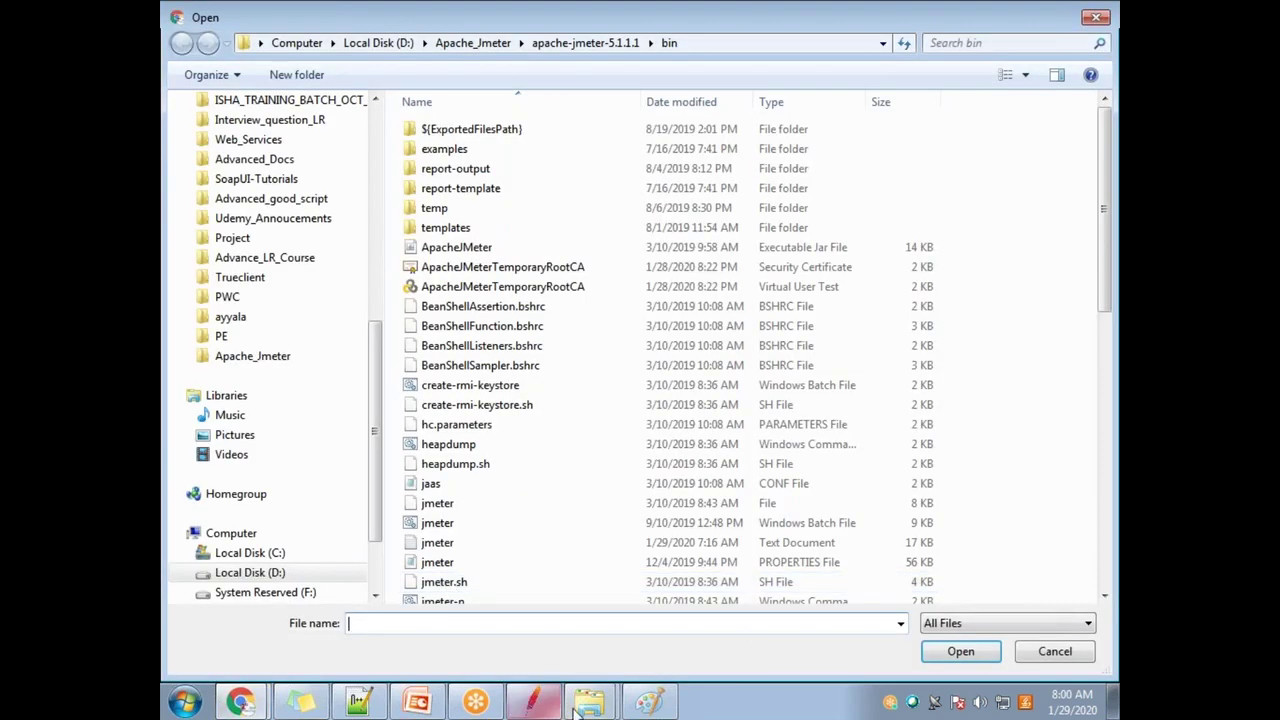
# Step: Copy the JMeter bin folder path into the Open dialog and attach rmi_keystore.jks from it
pyautogui.moveTo(590, 702)
pyautogui.click(577, 659)
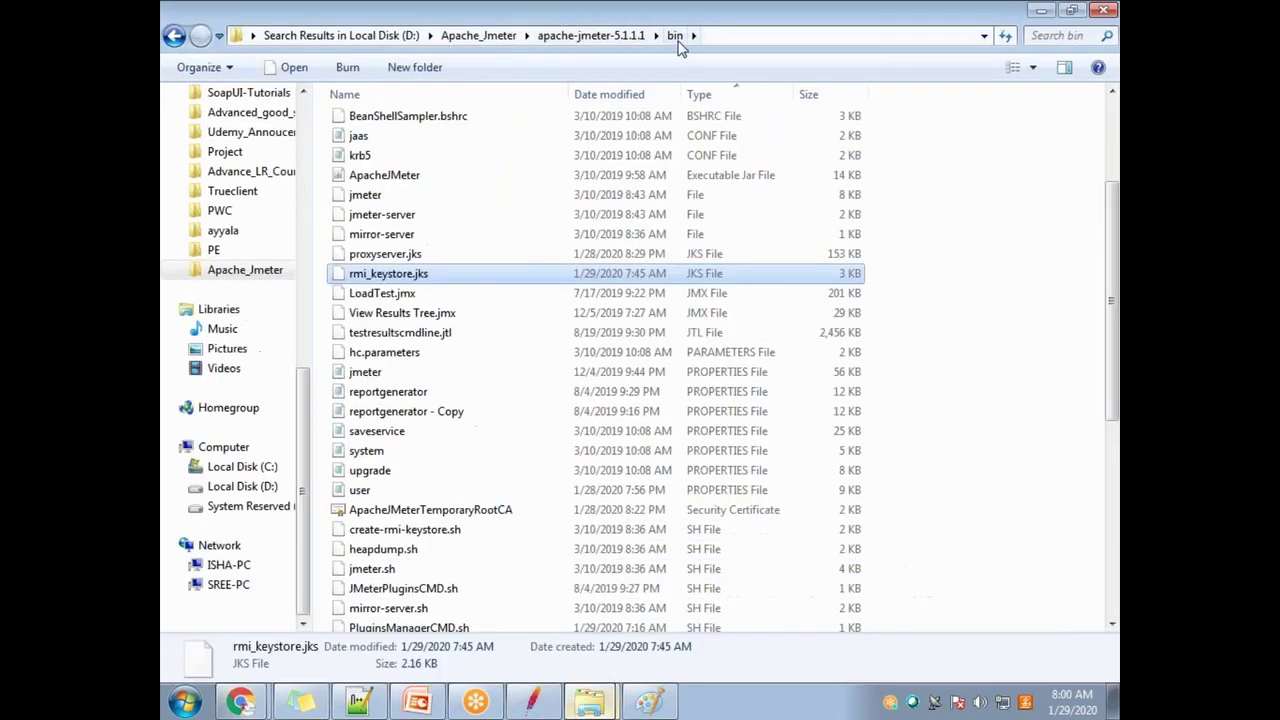
pyautogui.click(705, 36)
pyautogui.write('Get IP Address of Master and Slave.')
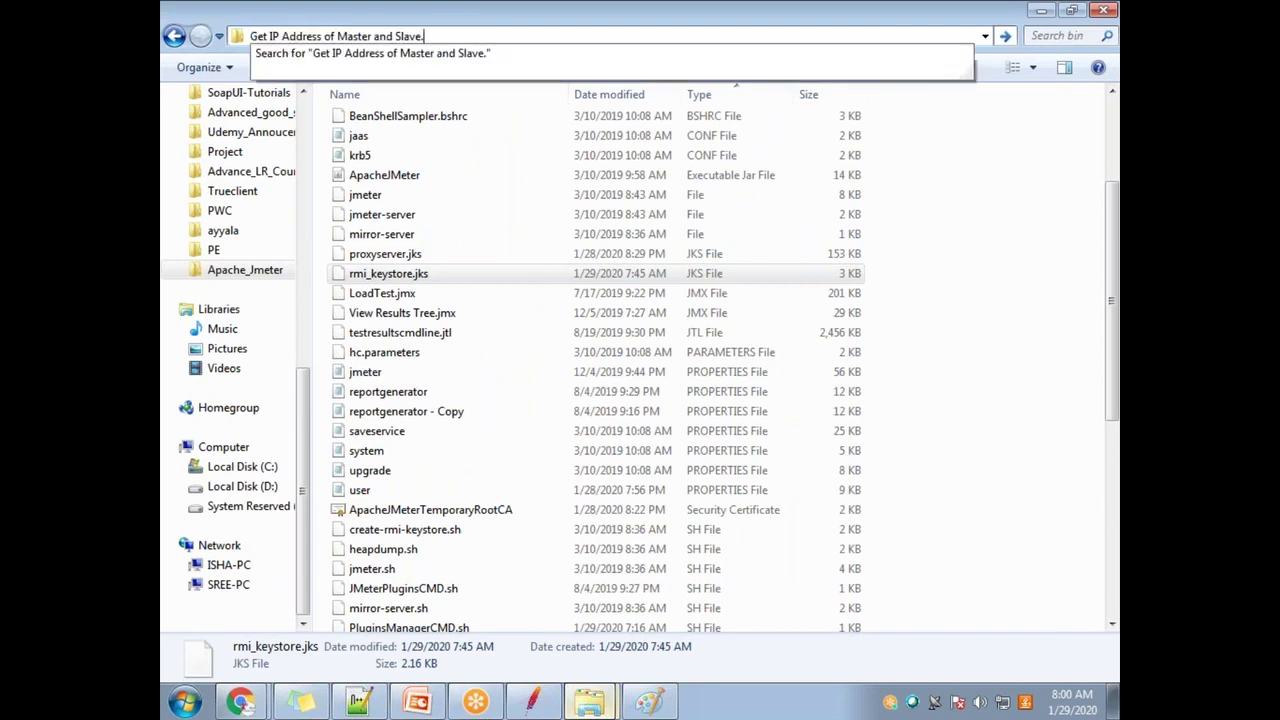
pyautogui.press('Escape')
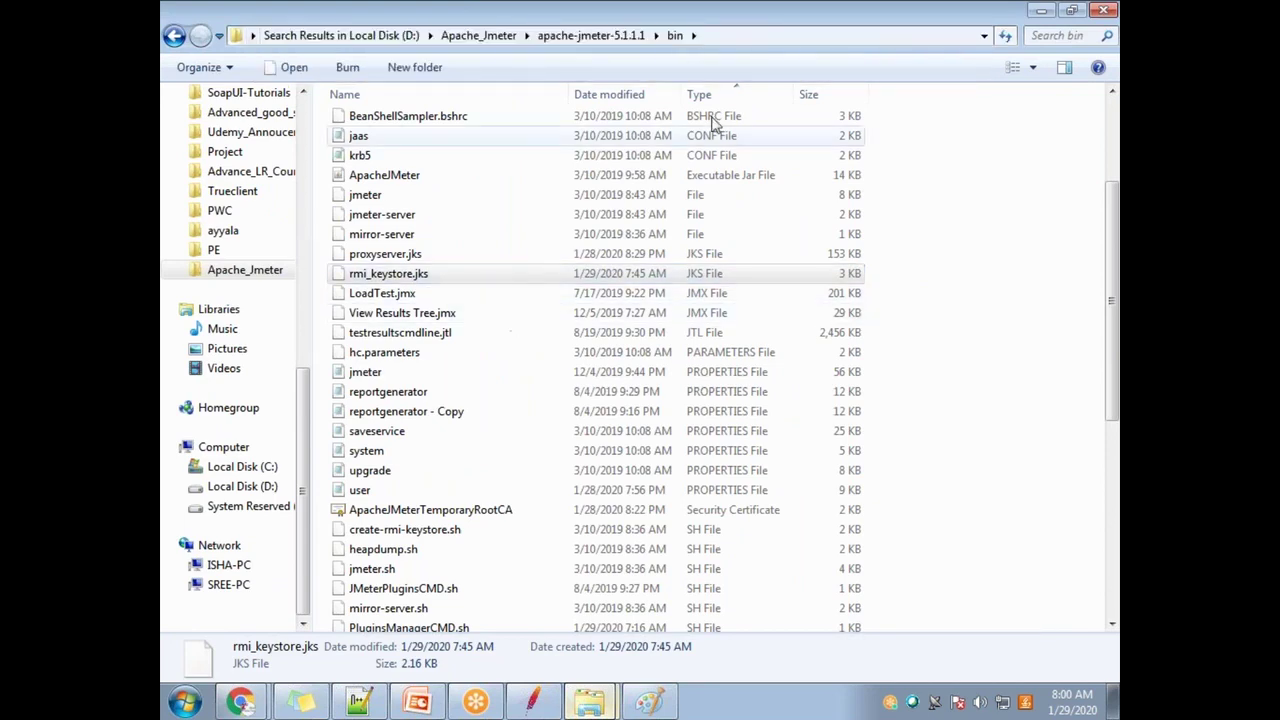
pyautogui.click(730, 35)
pyautogui.hotkey('ctrl', 'c')
pyautogui.hotkey('alt', 'Tab')
pyautogui.hotkey('ctrl', 'v')
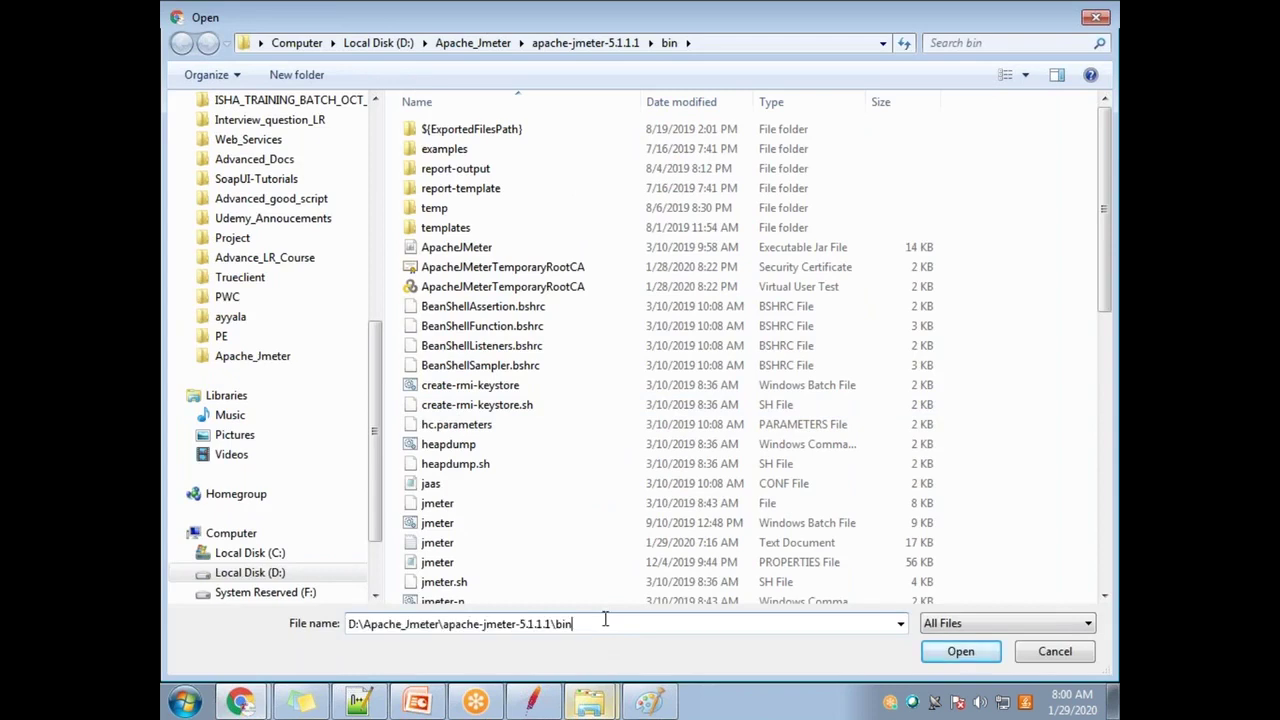
pyautogui.hotkey('ctrl', 'a')
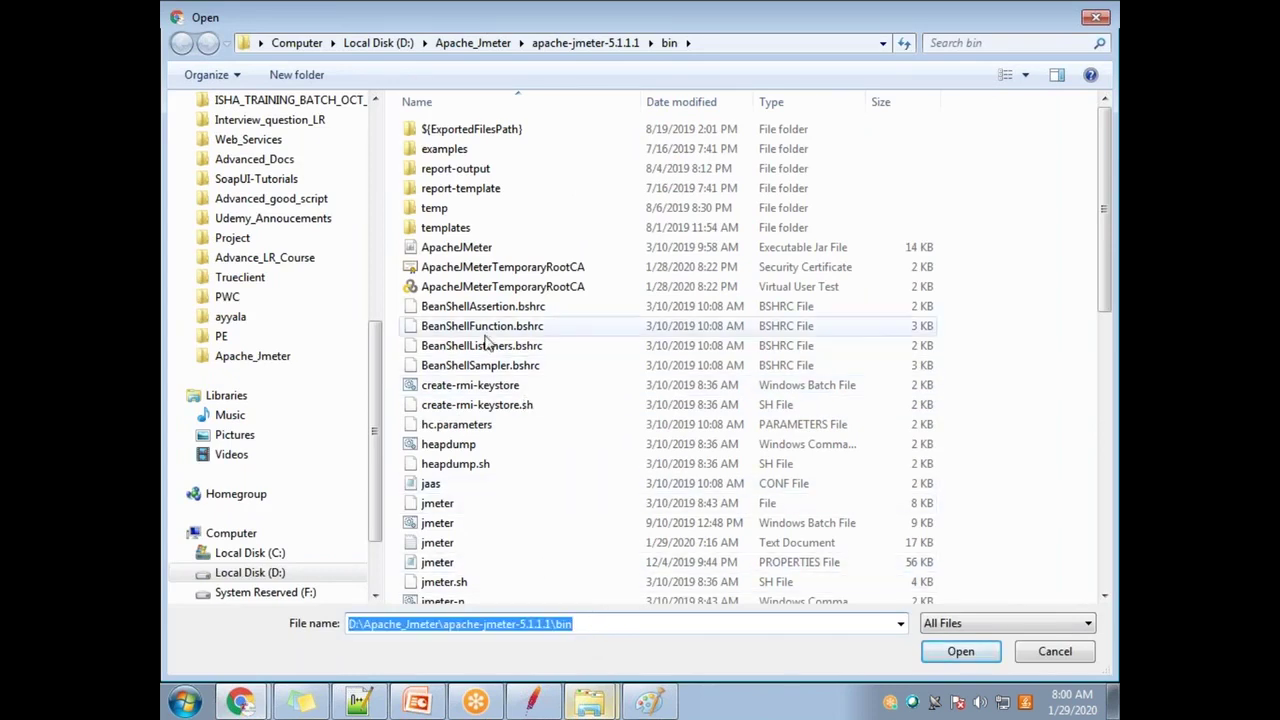
pyautogui.click(476, 250)
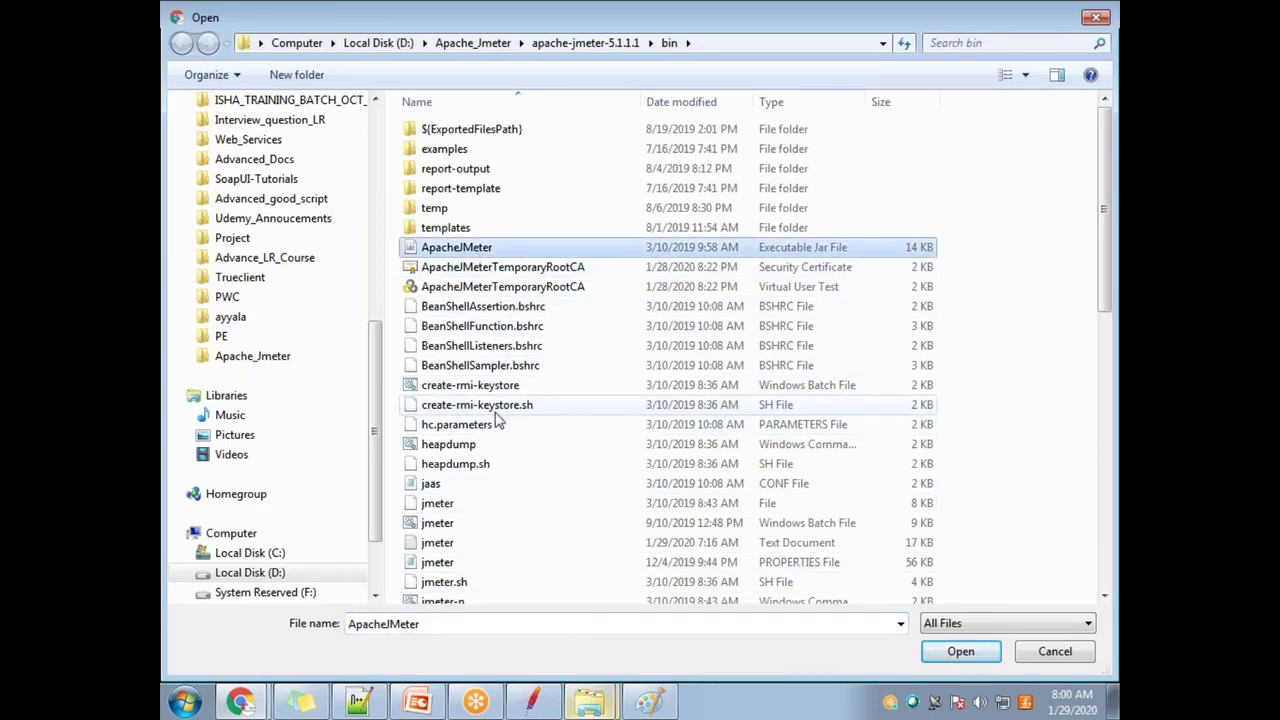
pyautogui.write('rec')
pyautogui.press('Down')
pyautogui.press('Down')
pyautogui.press('Down')
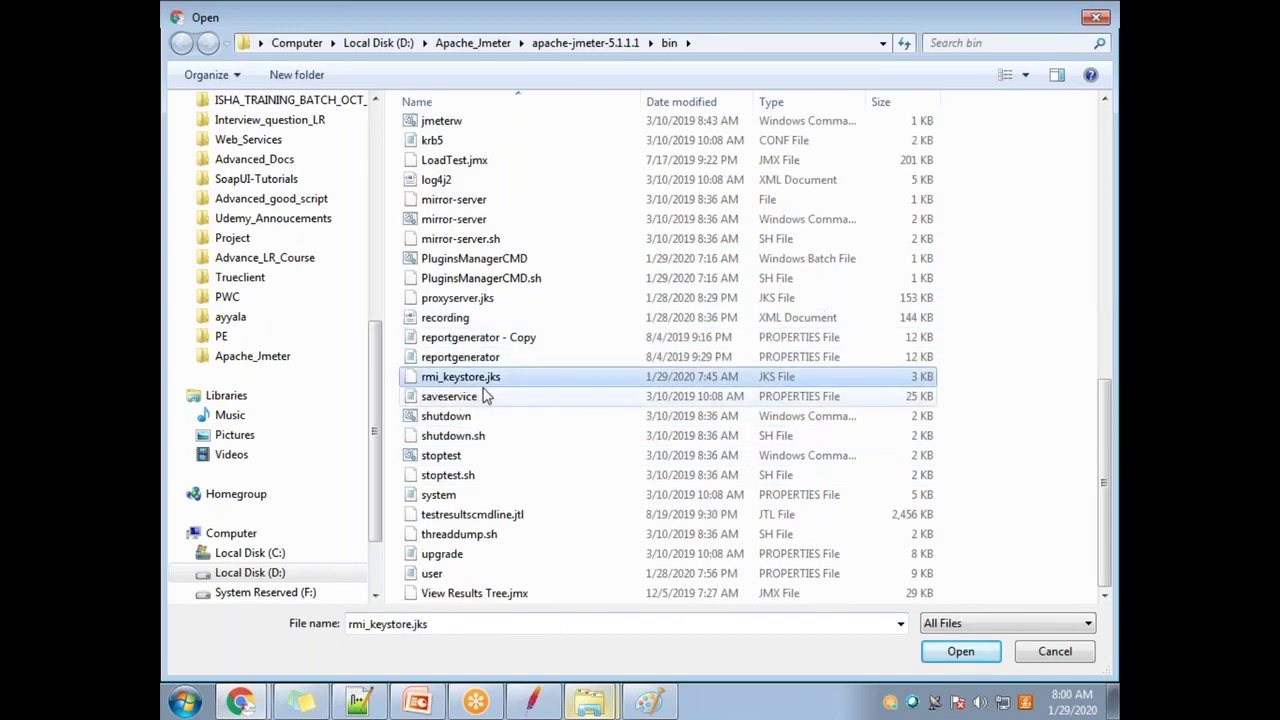
pyautogui.click(960, 651)
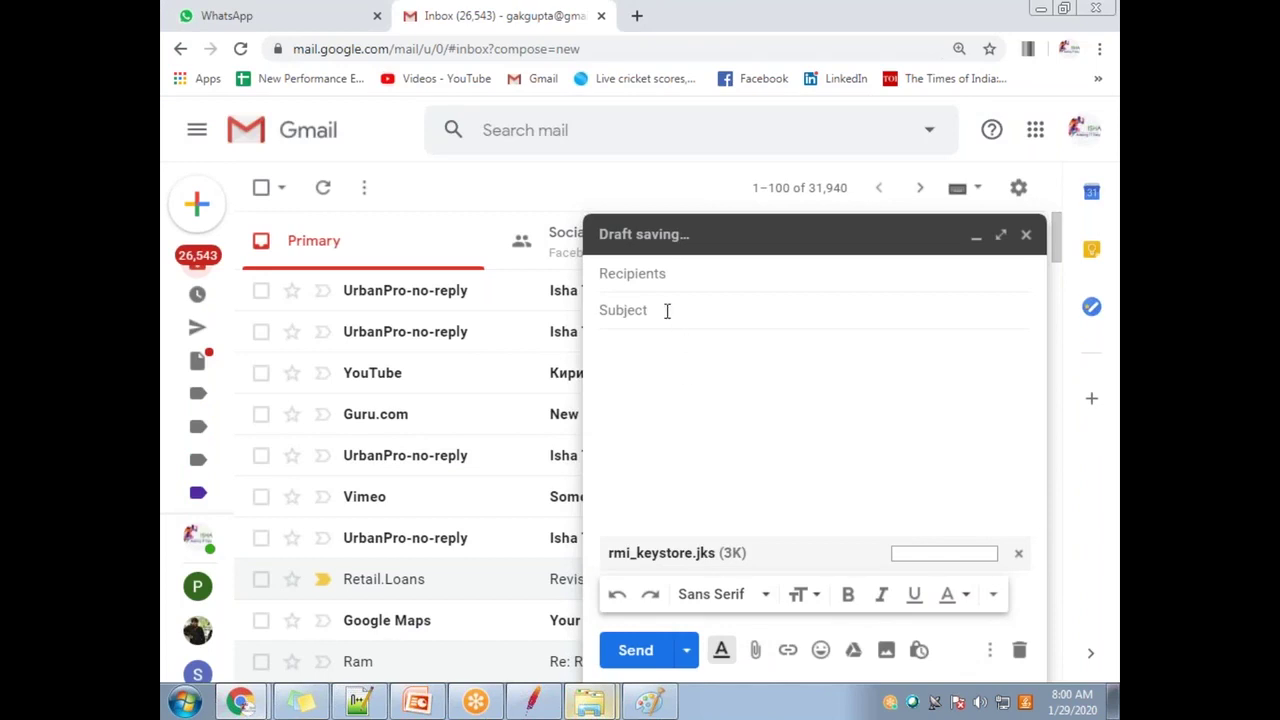
# Step: Address the message to the suggested training contact, set subject 'rmi file new', and send it
pyautogui.click(655, 273)
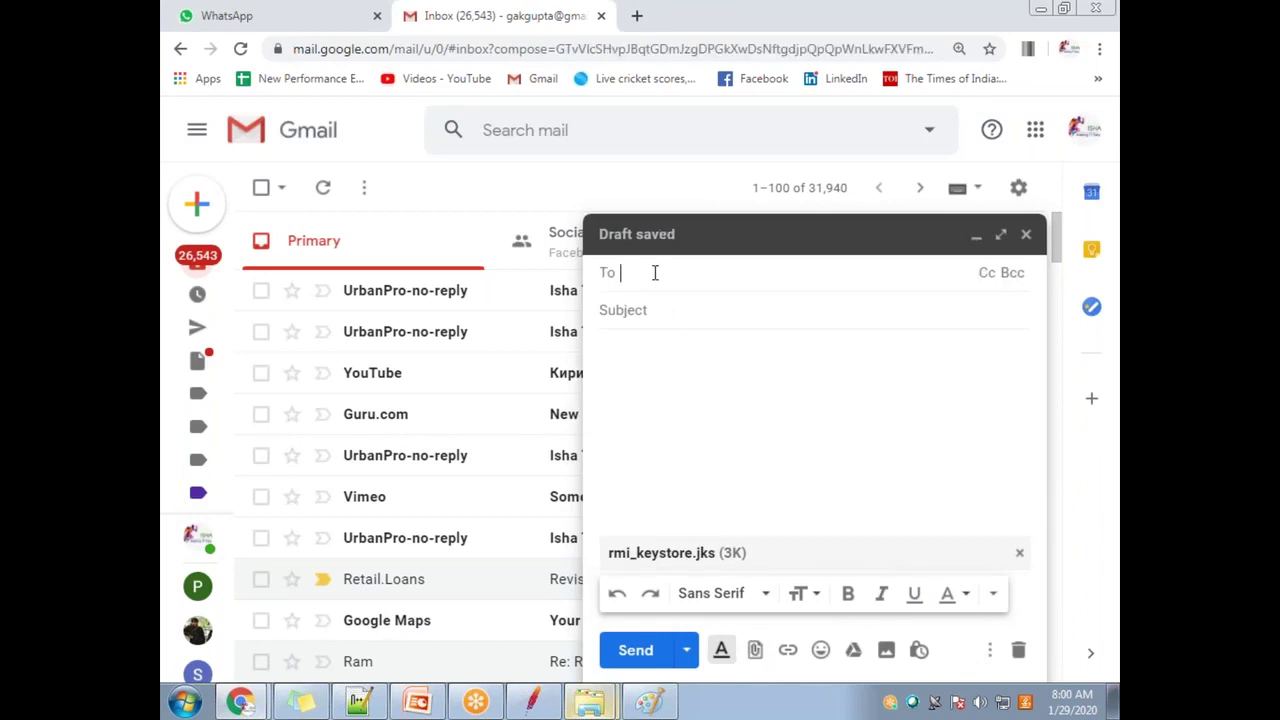
pyautogui.write('kg')
pyautogui.press('Return')
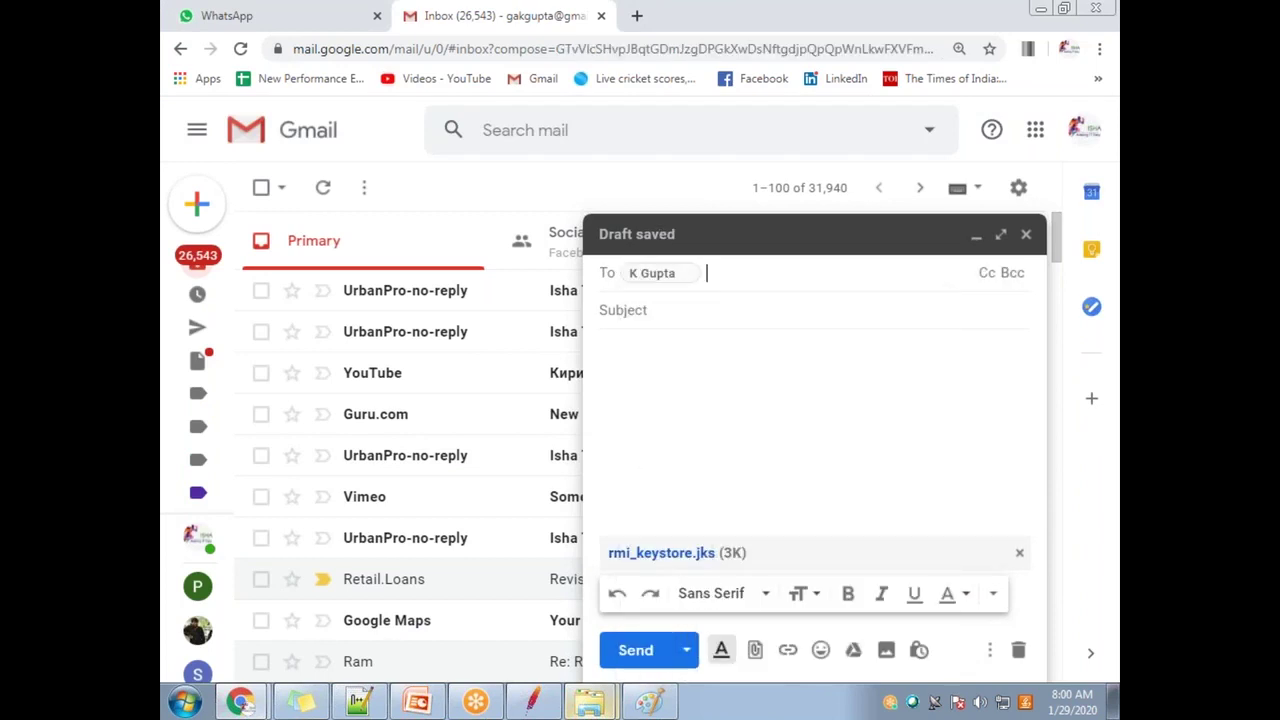
pyautogui.click(645, 309)
pyautogui.write('remi file ne')
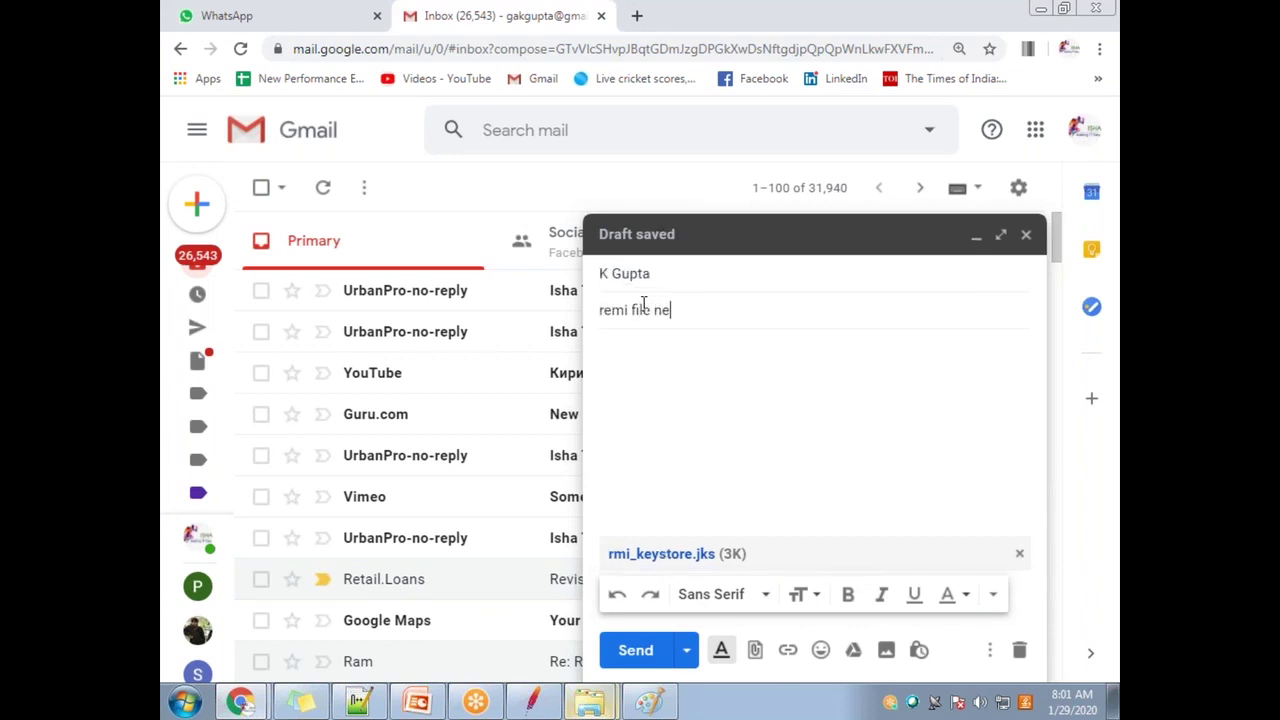
pyautogui.doubleClick(619, 313)
pyautogui.write('rmi')
pyautogui.click(648, 651)
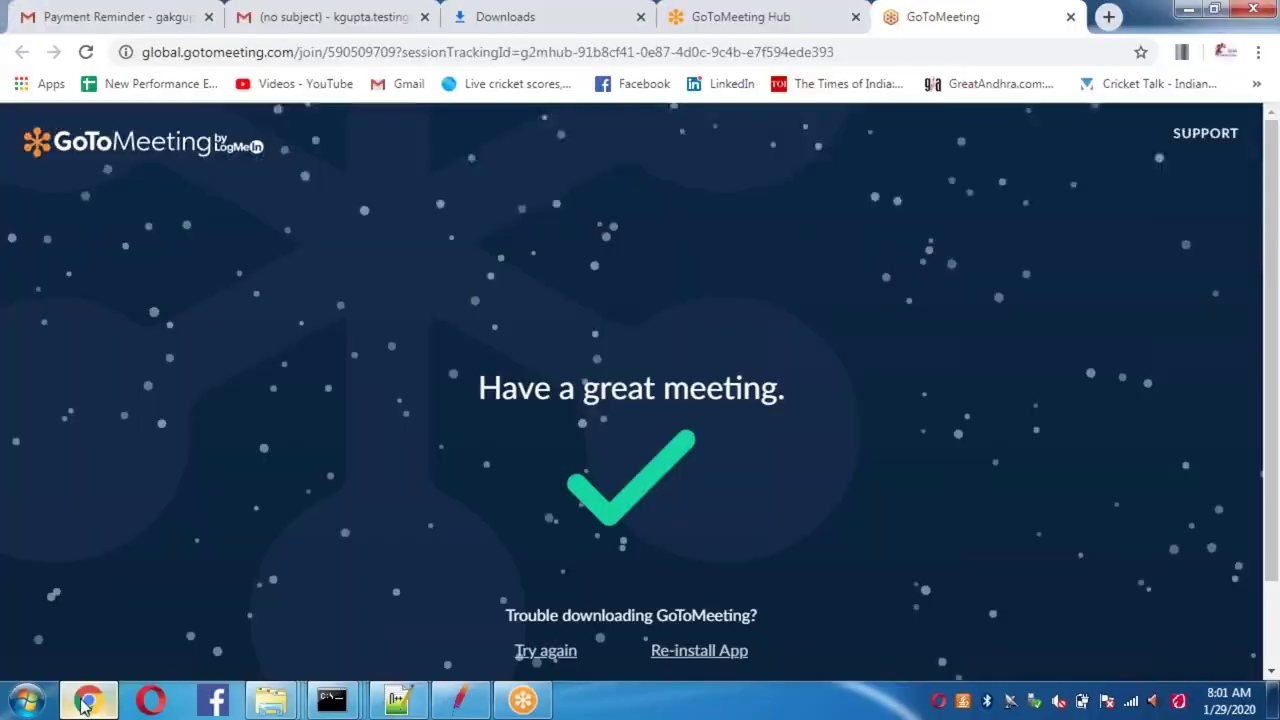
# Step: On the receiving Gmail account, refresh the inbox and open the 'rmi file new' email
pyautogui.click(122, 18)
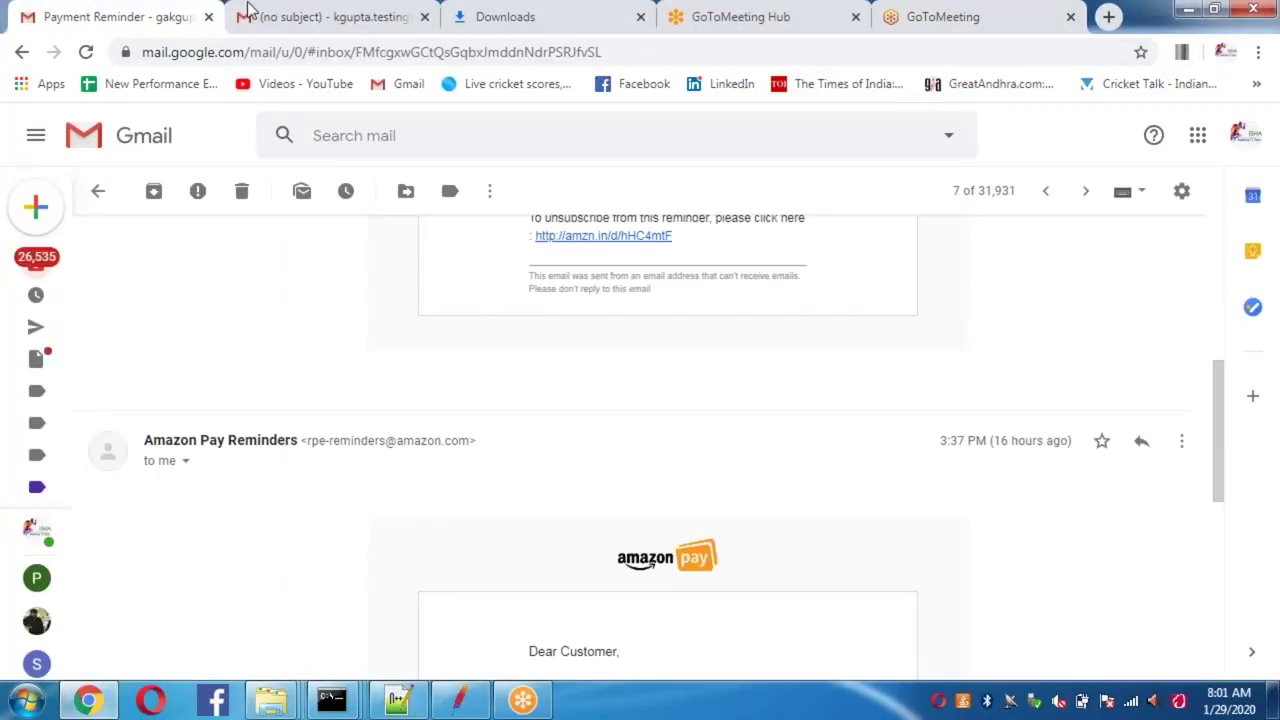
pyautogui.click(292, 22)
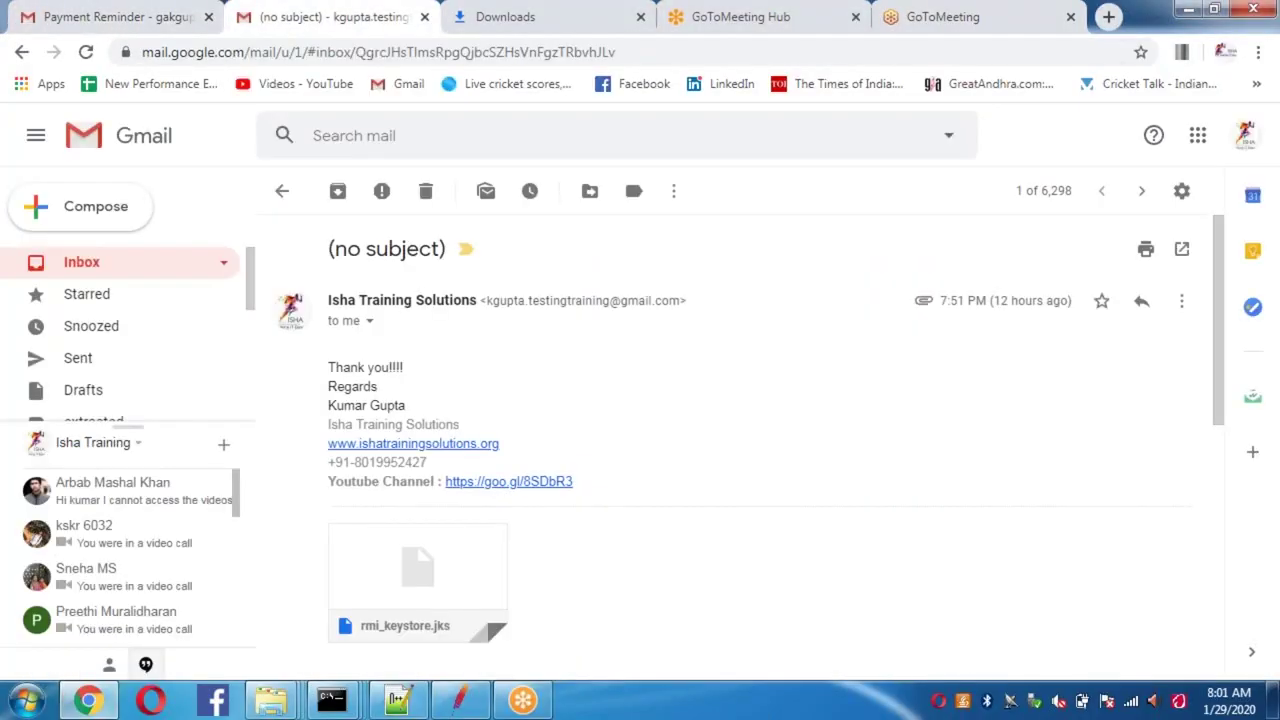
pyautogui.click(82, 268)
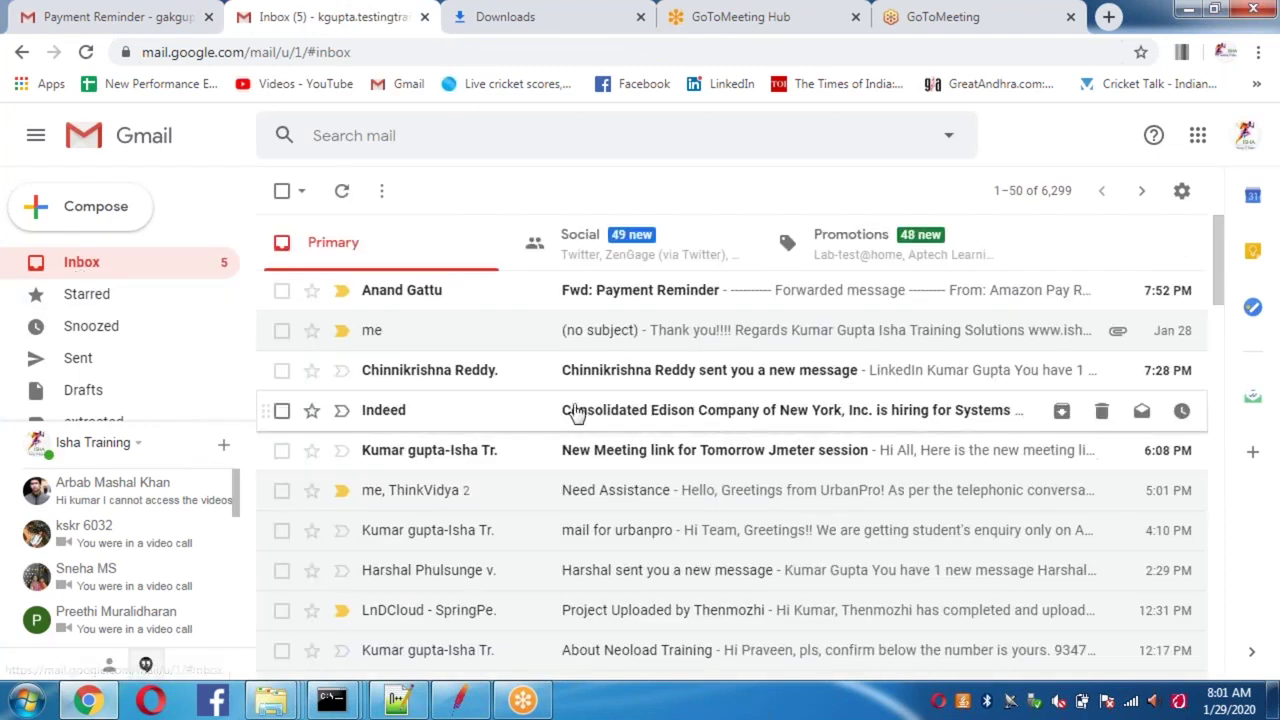
pyautogui.click(90, 265)
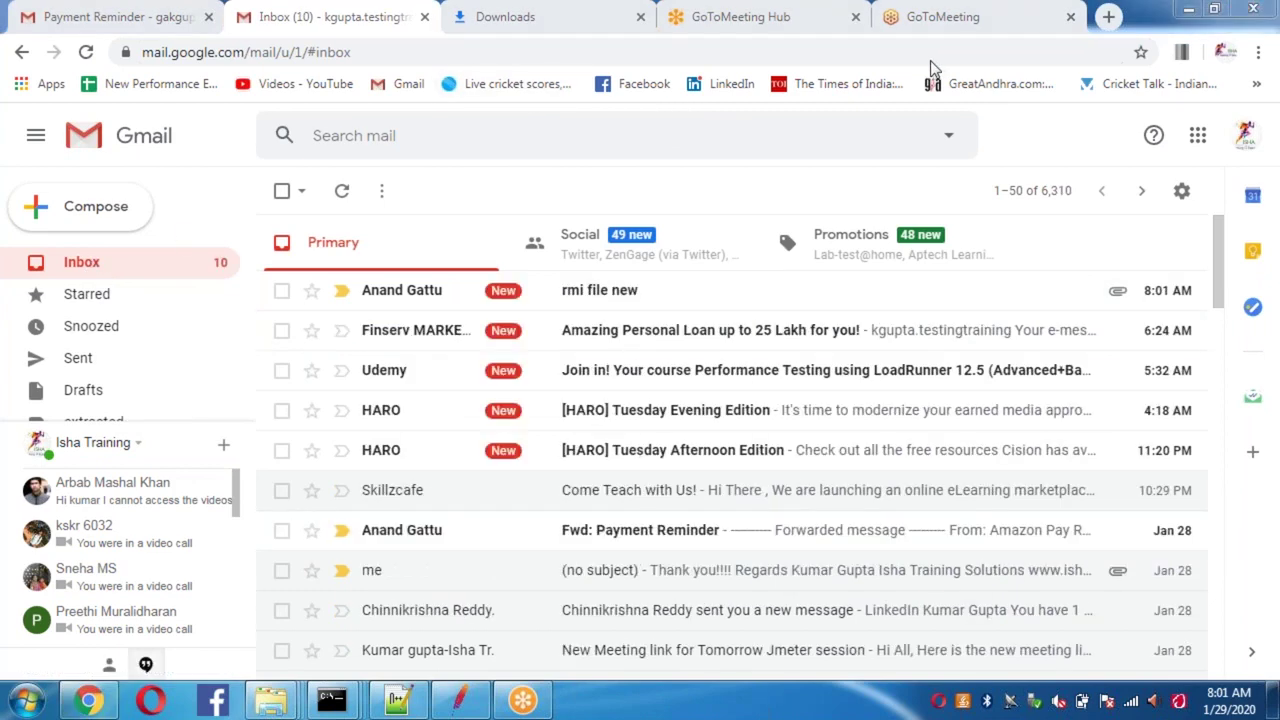
pyautogui.click(595, 297)
# Step: Download the rmi_keystore.jks attachment and reveal it from Chrome's full downloads list
pyautogui.moveTo(372, 486)
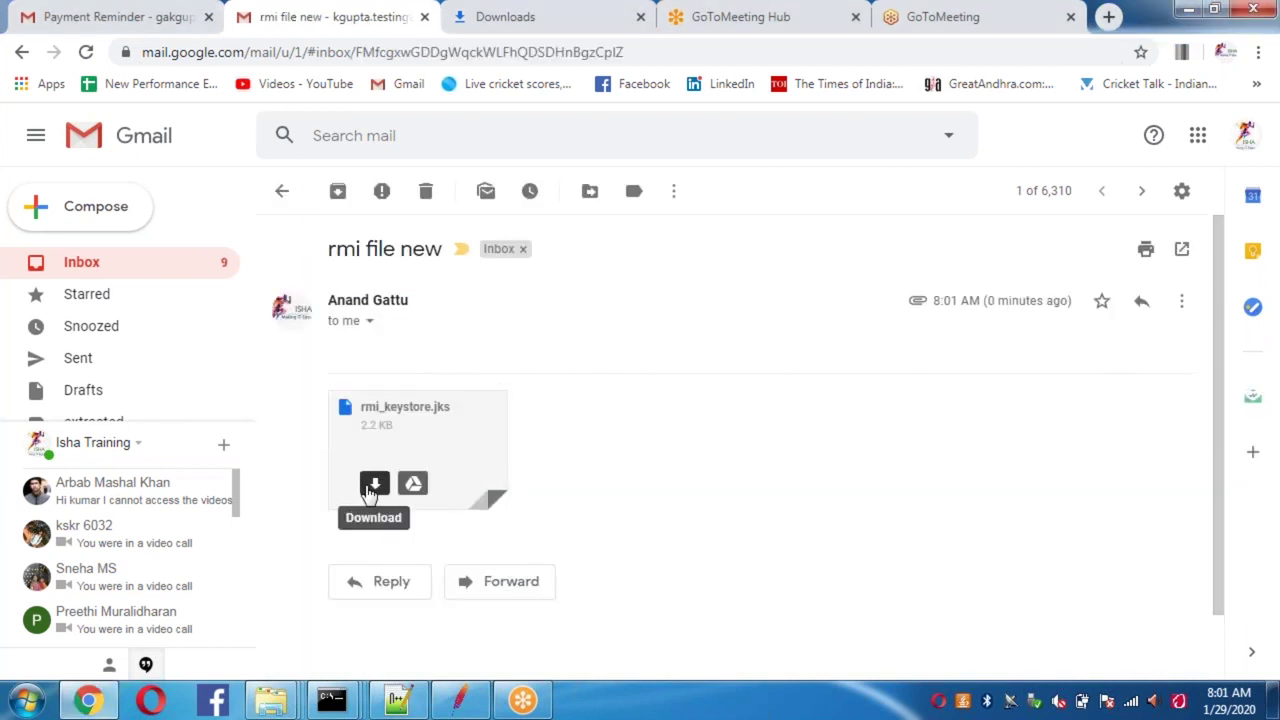
pyautogui.click(375, 483)
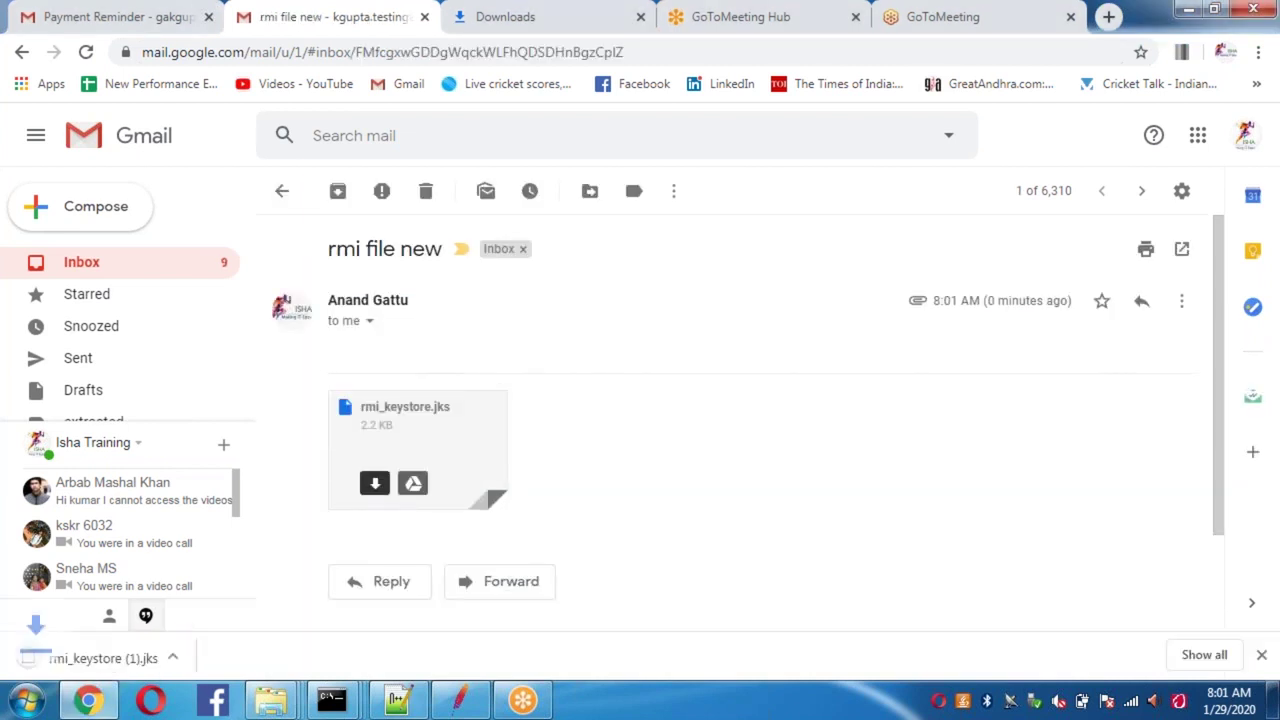
pyautogui.click(1200, 660)
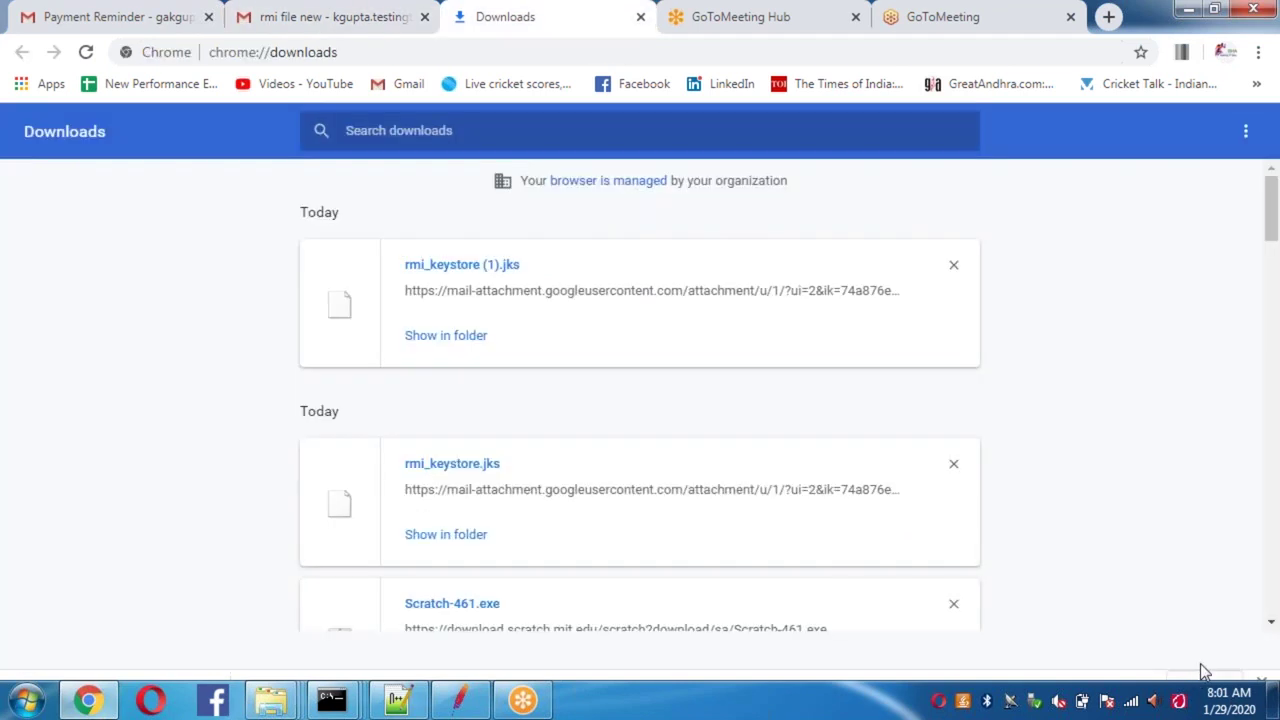
pyautogui.click(426, 338)
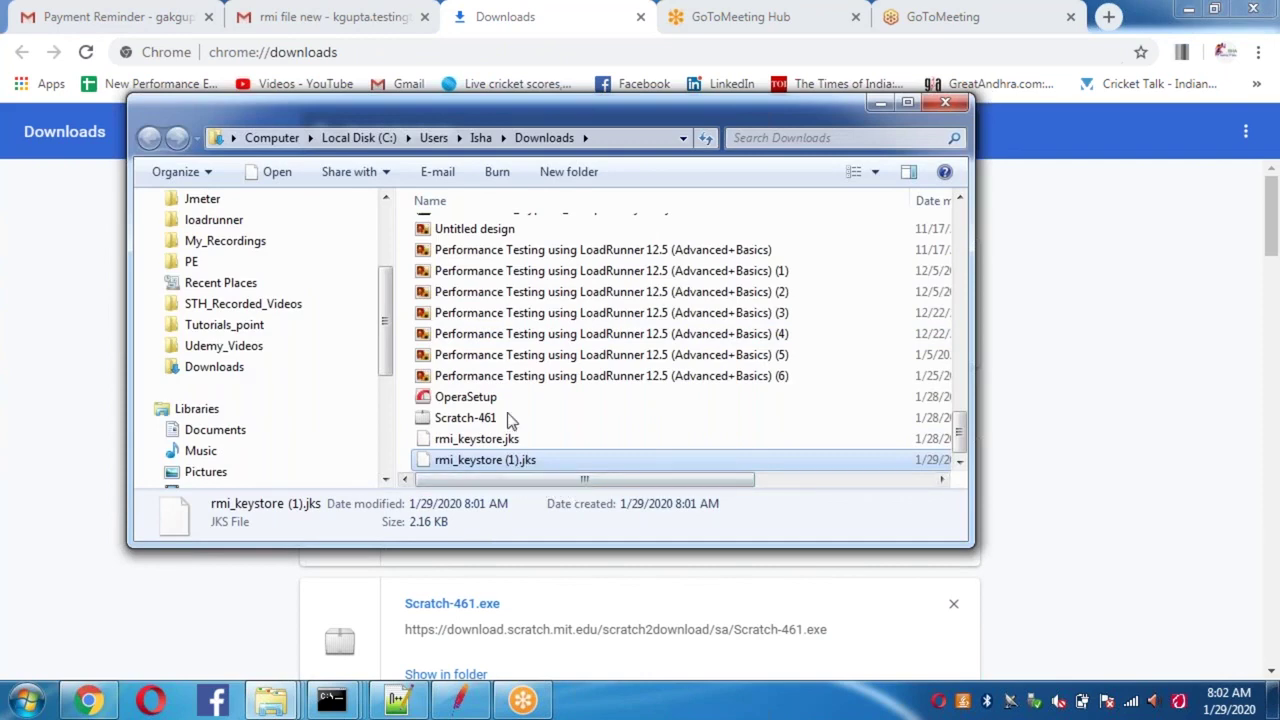
# Step: Maximize Downloads, delete rmi_keystore (1).jks and rmi_keystore.jks, then return to Chrome
pyautogui.doubleClick(545, 124)
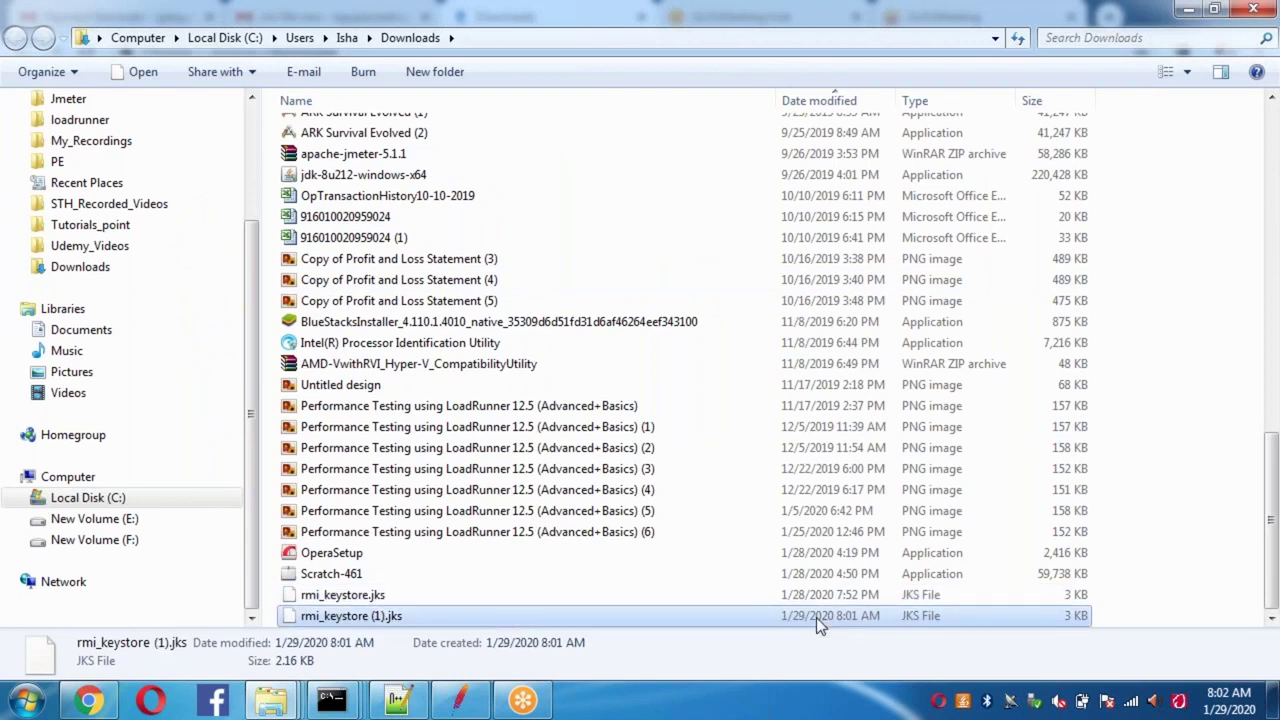
pyautogui.click(389, 598)
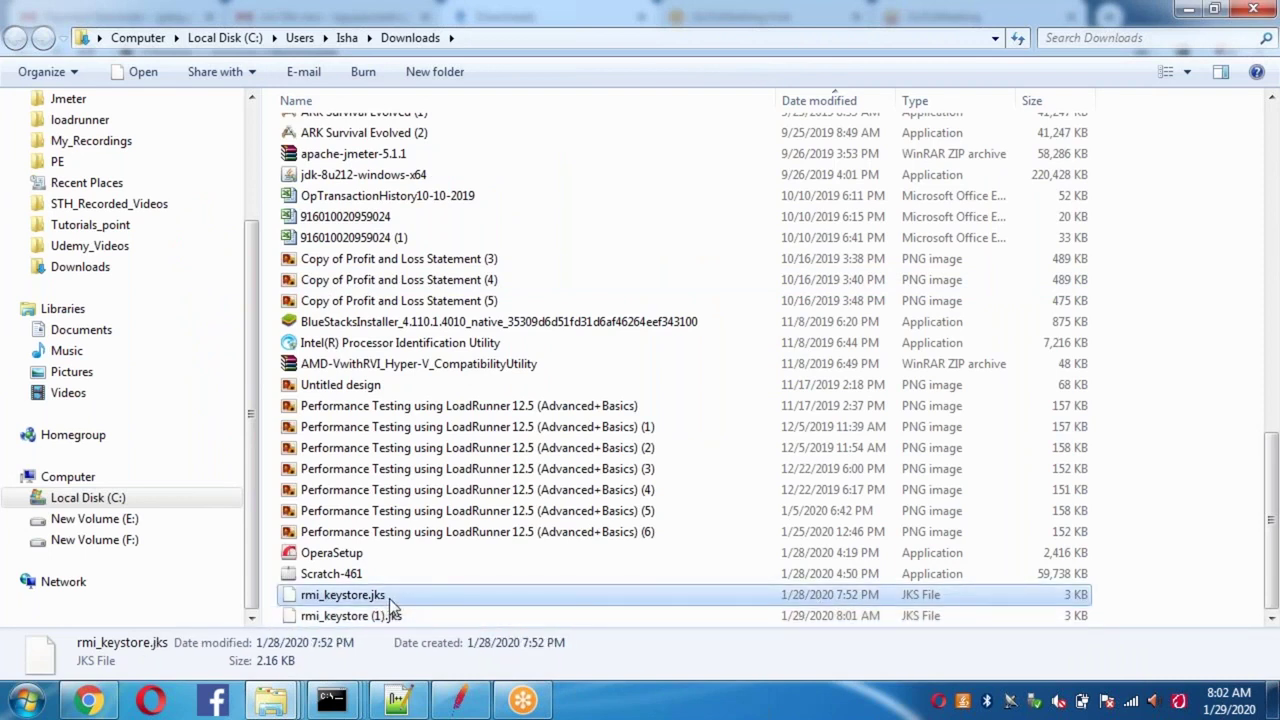
pyautogui.press('Down')
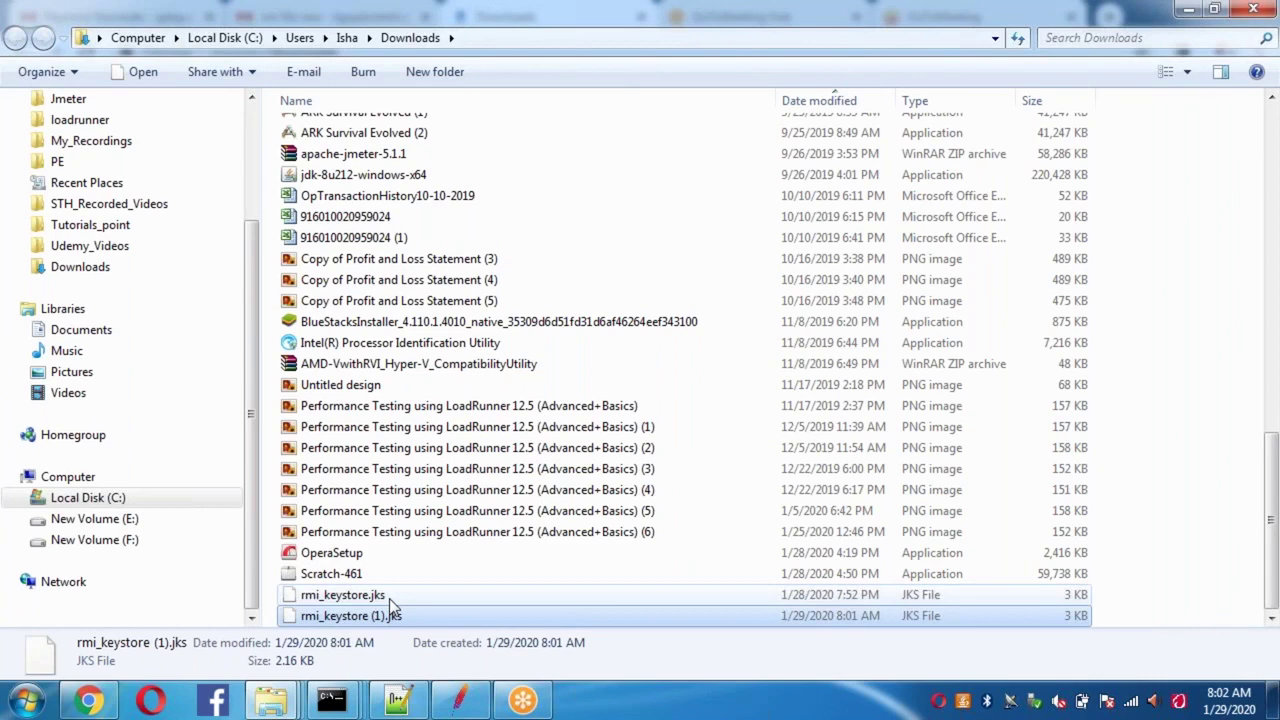
pyautogui.press('Delete')
pyautogui.press('Return')
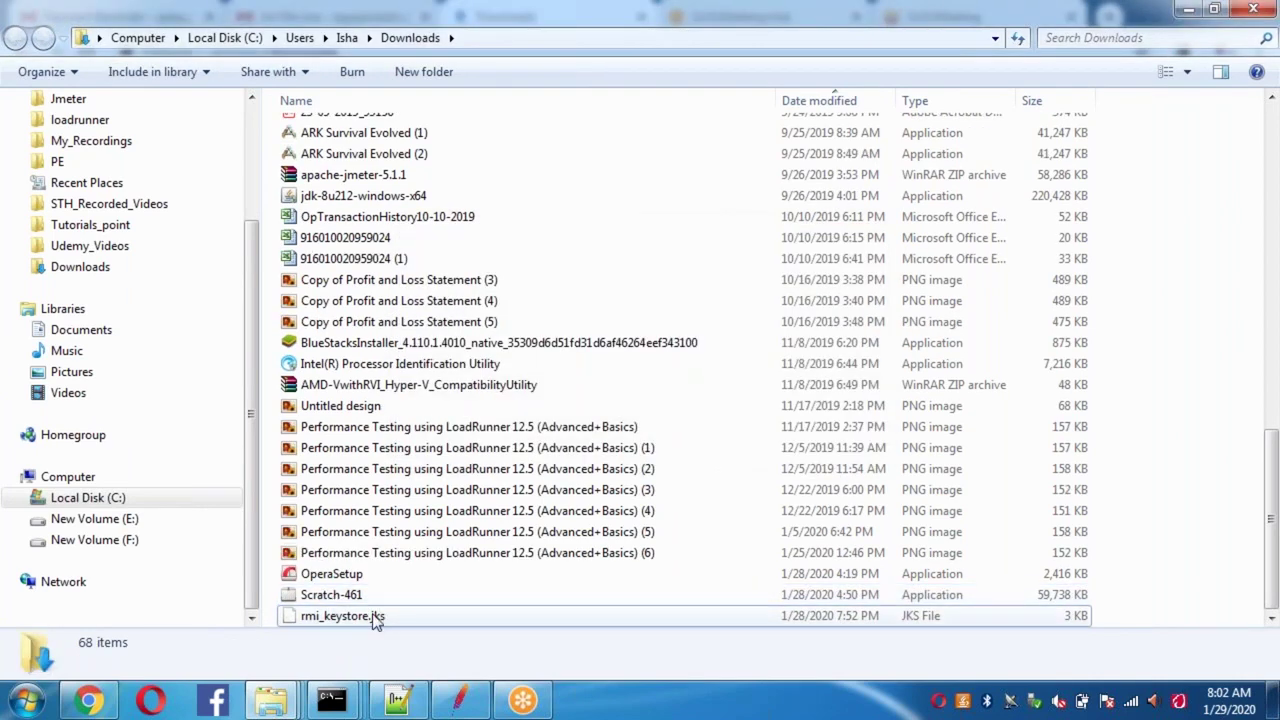
pyautogui.click(381, 613)
pyautogui.press('Delete')
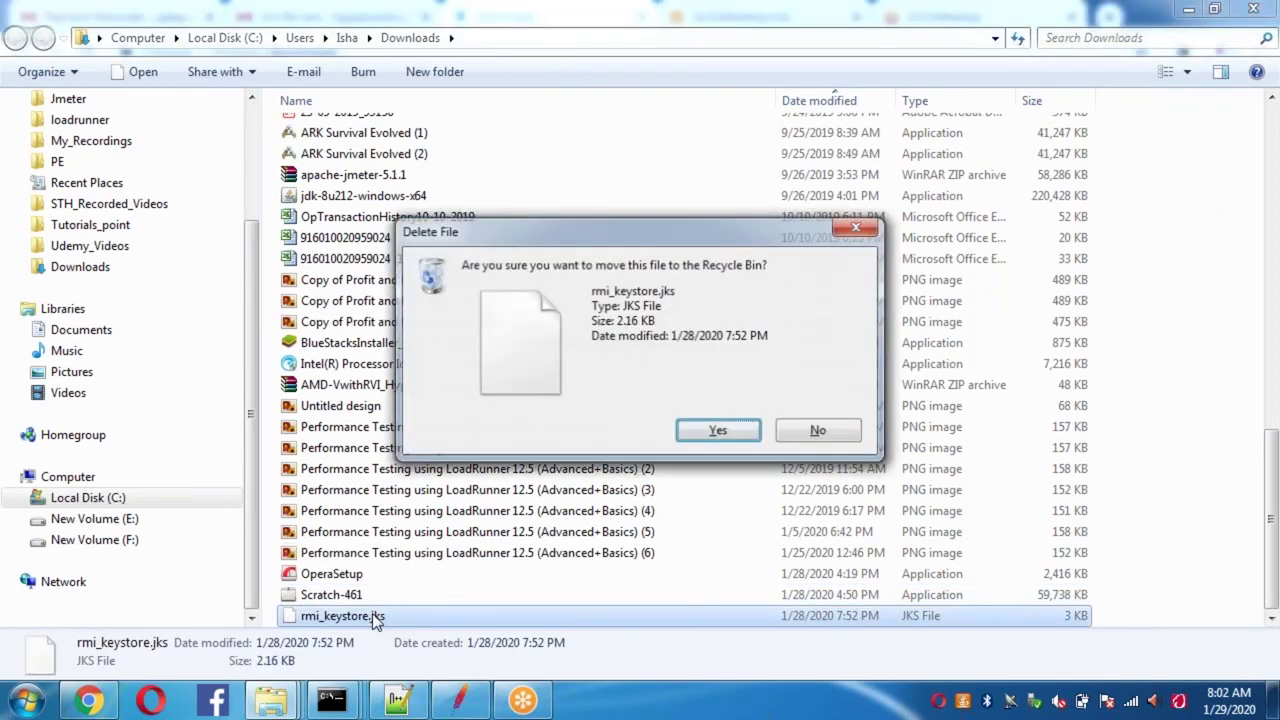
pyautogui.press('Return')
pyautogui.hotkey('alt', 'Tab')
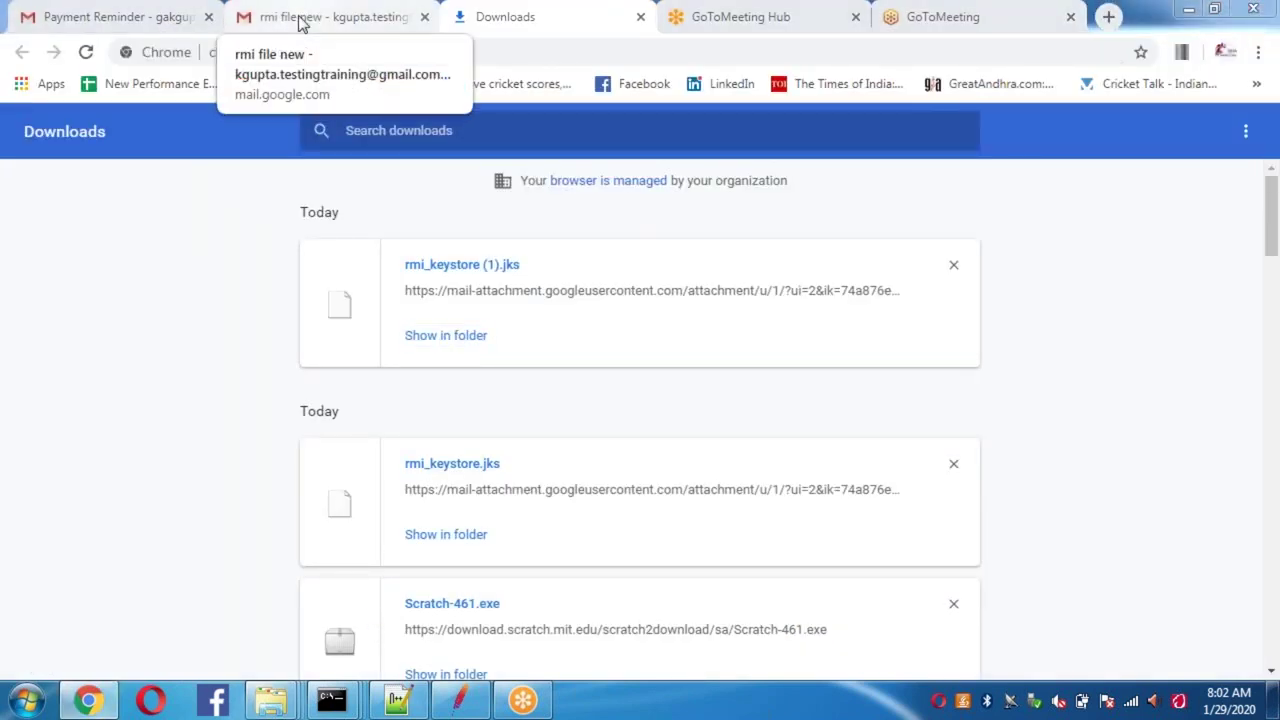
# Step: Re-download rmi_keystore.jks from the email, show it in Downloads, and bring up the JMeter bin window
pyautogui.click(300, 20)
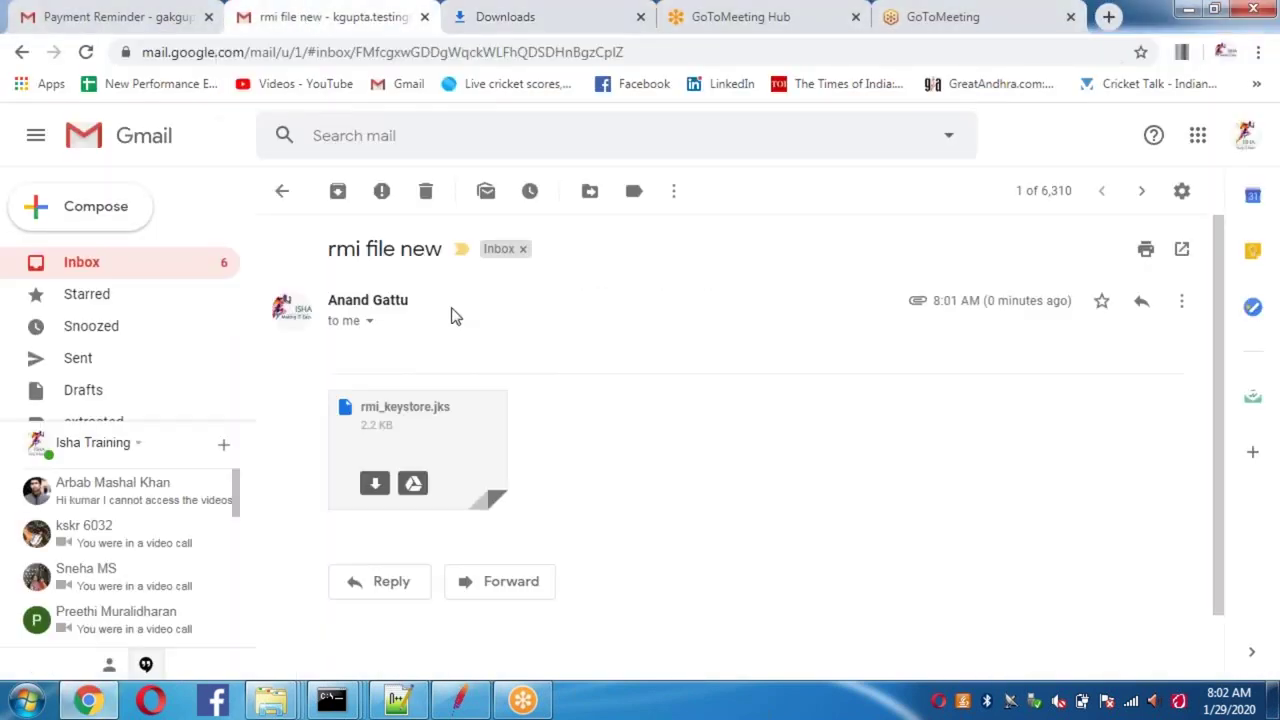
pyautogui.click(375, 485)
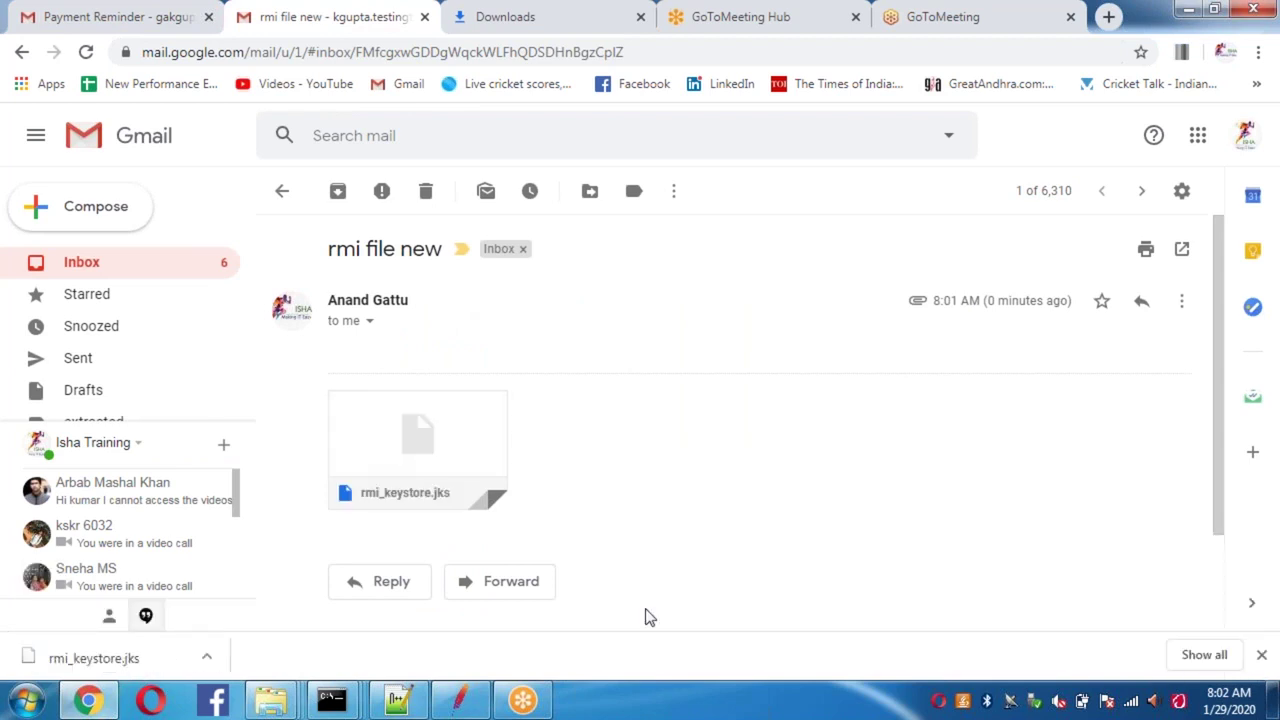
pyautogui.click(1200, 655)
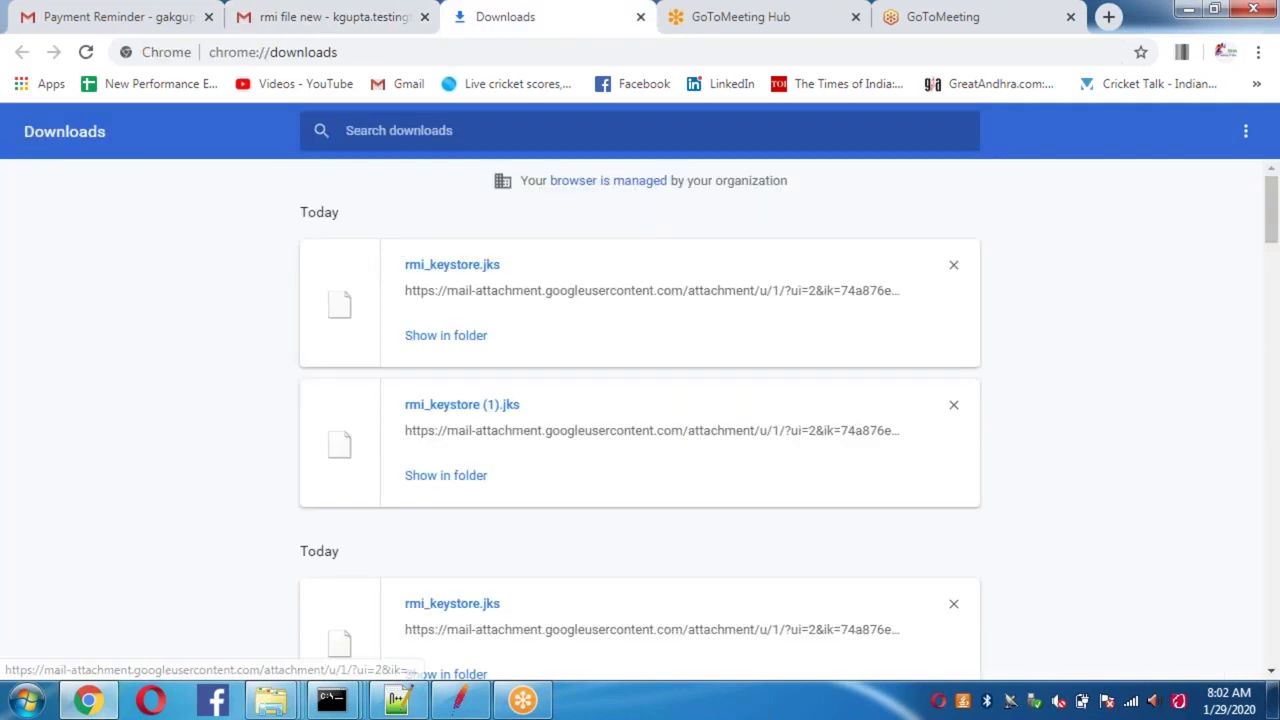
pyautogui.click(431, 337)
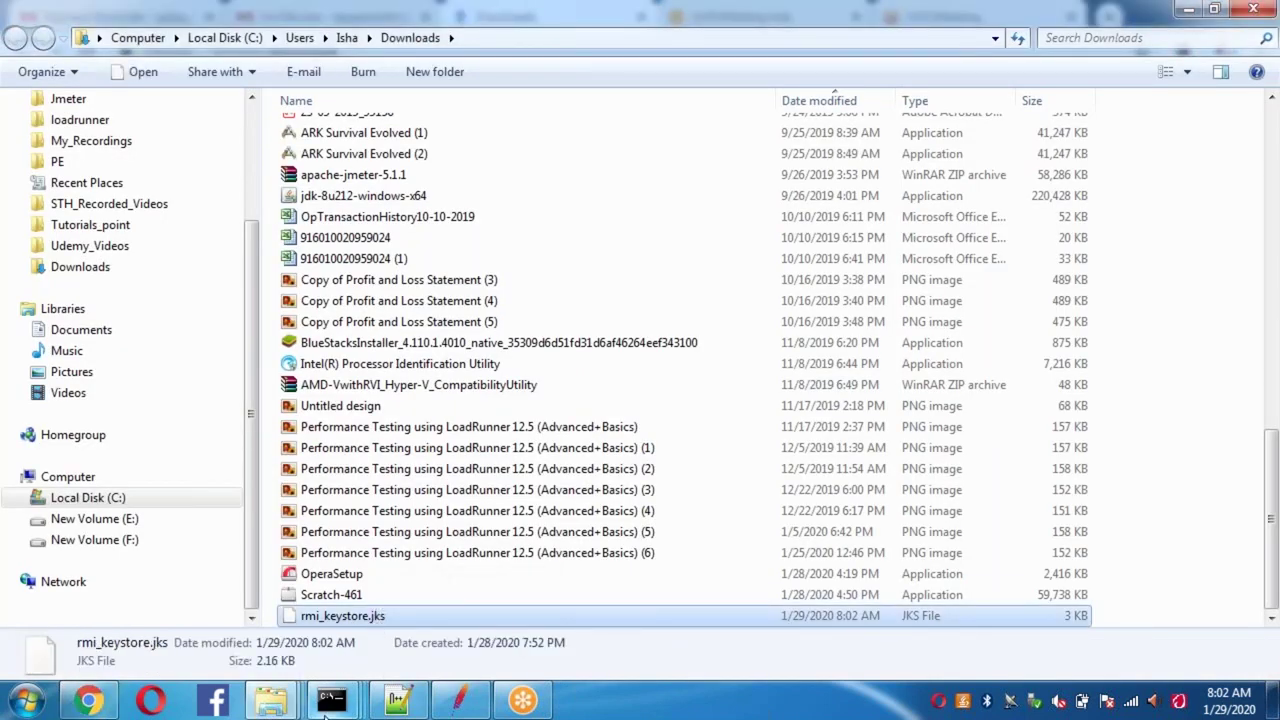
pyautogui.click(285, 707)
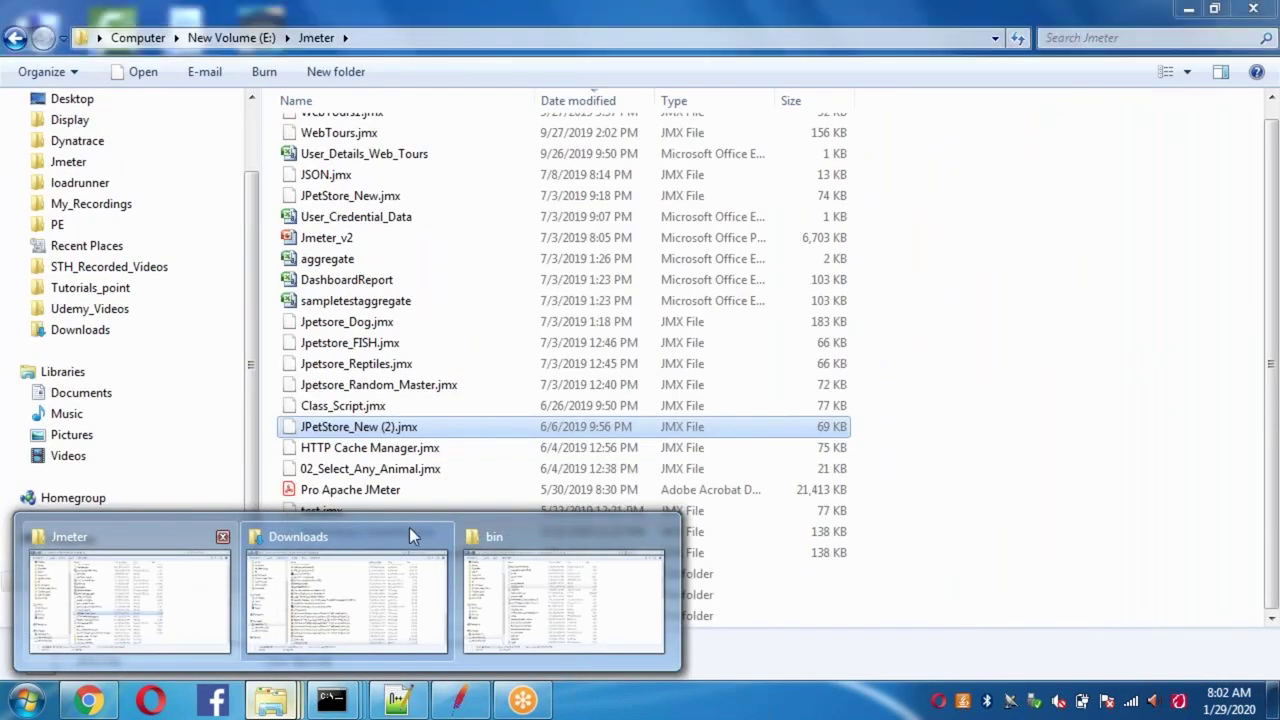
pyautogui.click(555, 582)
# Step: Paste the downloaded rmi_keystore.jks into the bin folder, replacing the existing copy
pyautogui.click(1034, 294)
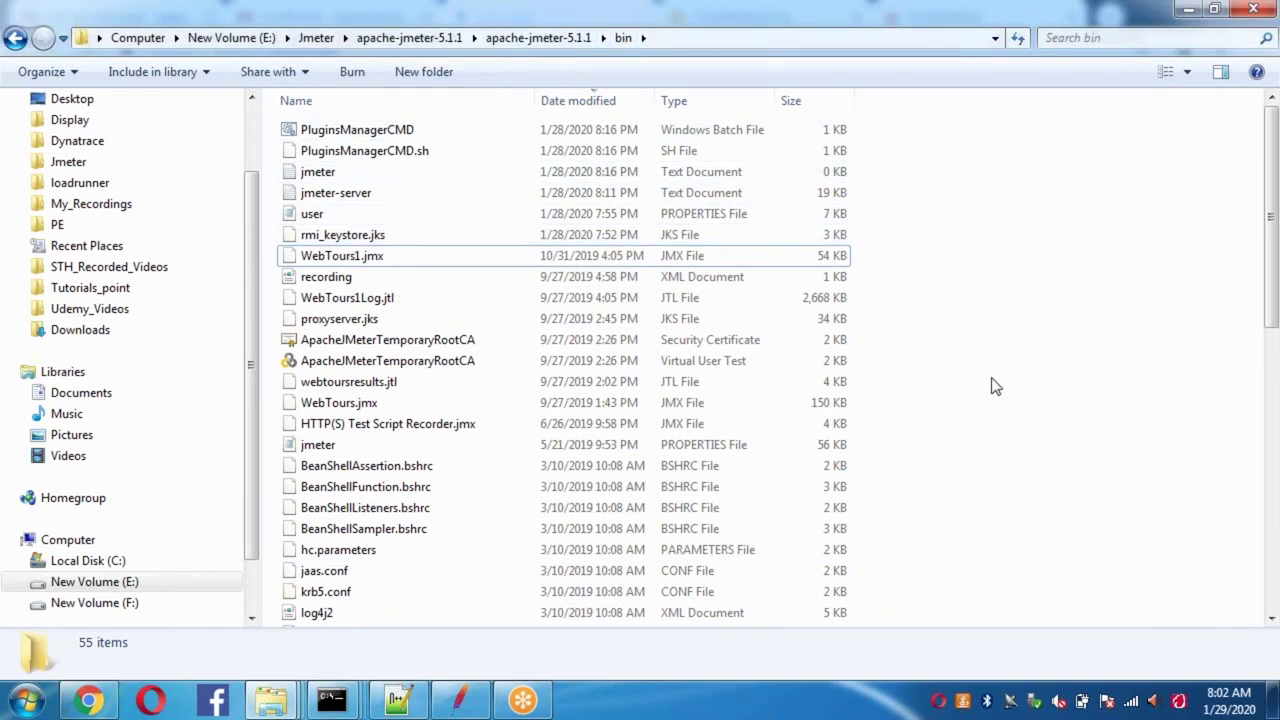
pyautogui.hotkey('ctrl', 'v')
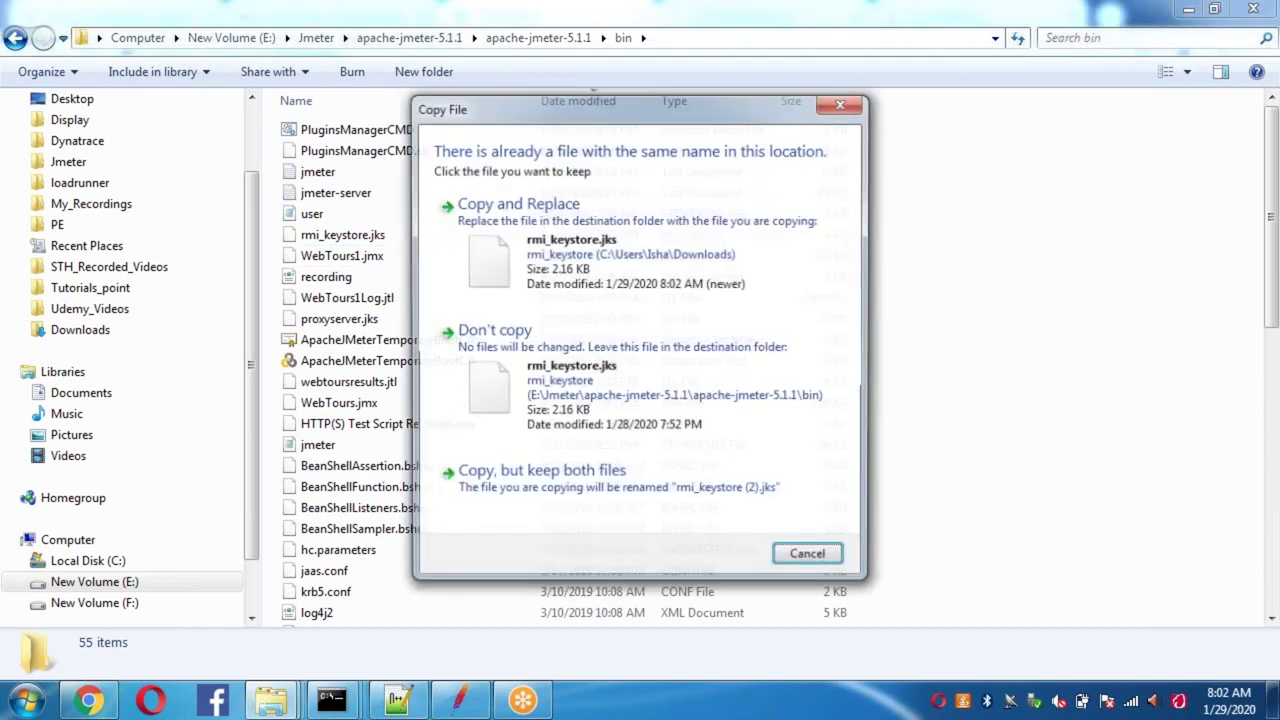
pyautogui.click(640, 272)
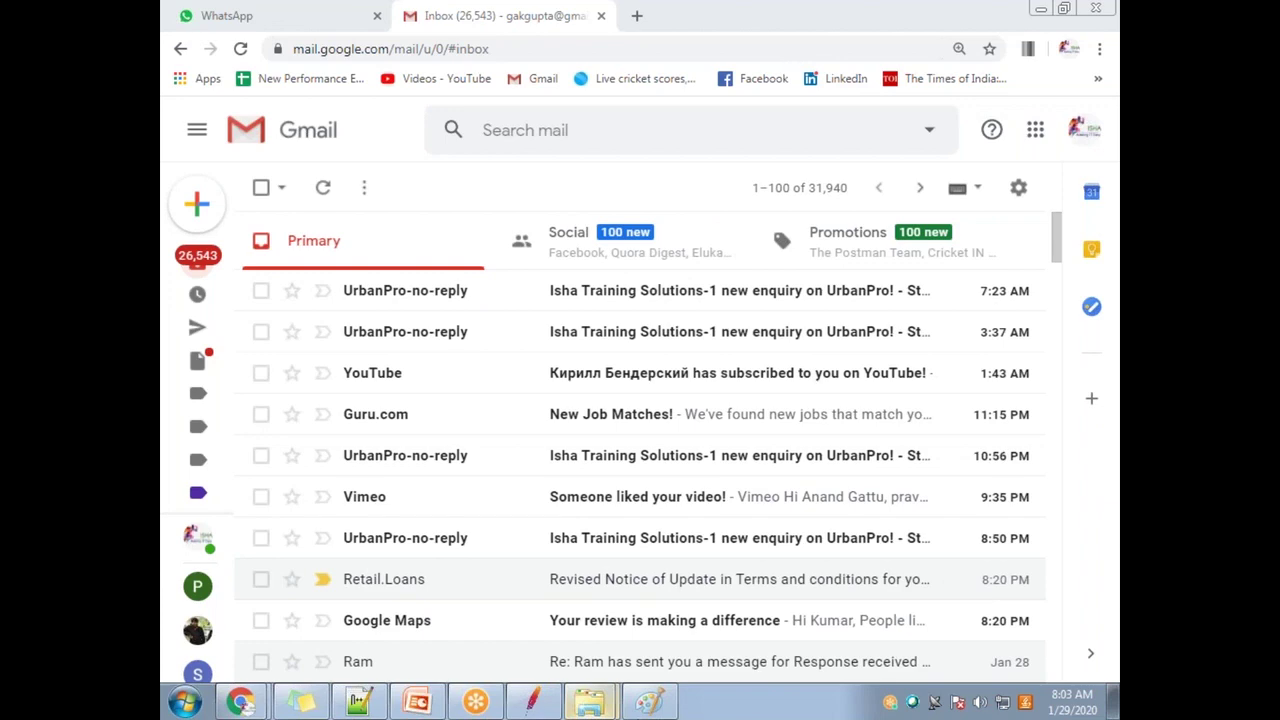
# Step: In Notepad++, add a note that the master/slave machines' IP addresses were obtained
pyautogui.click(358, 702)
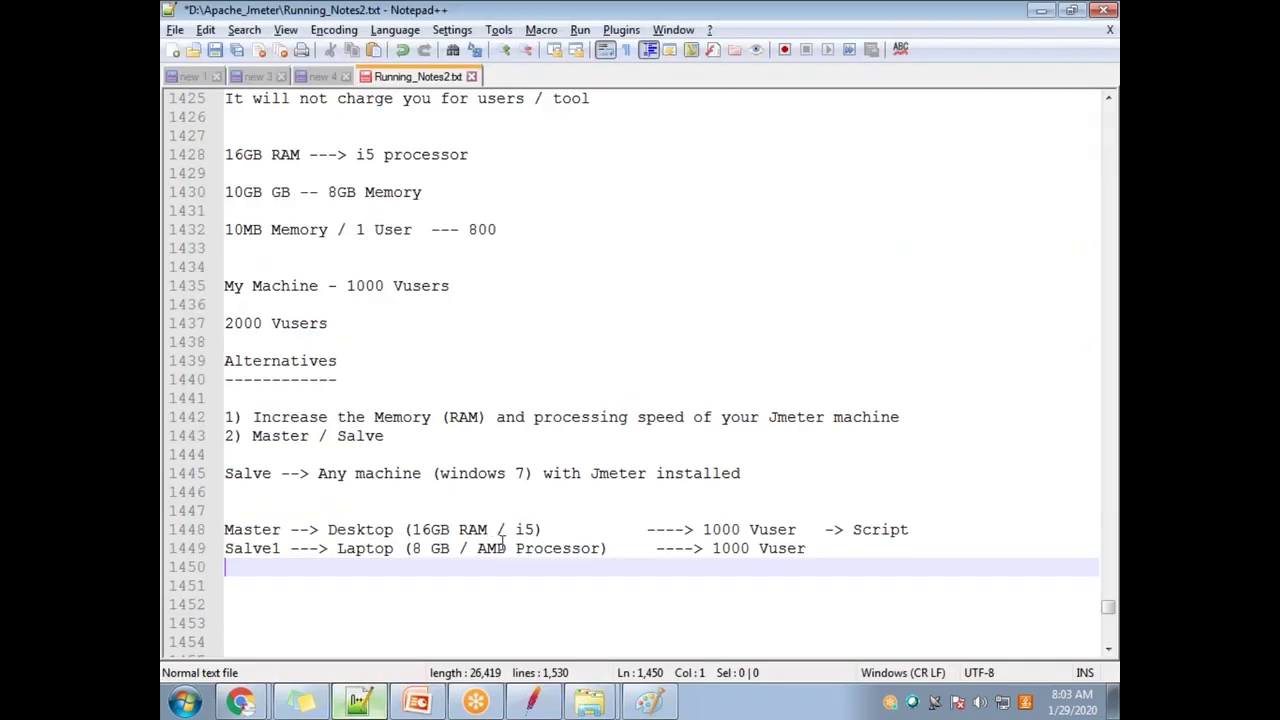
pyautogui.press('Return')
pyautogui.press('Return')
pyautogui.press('Return')
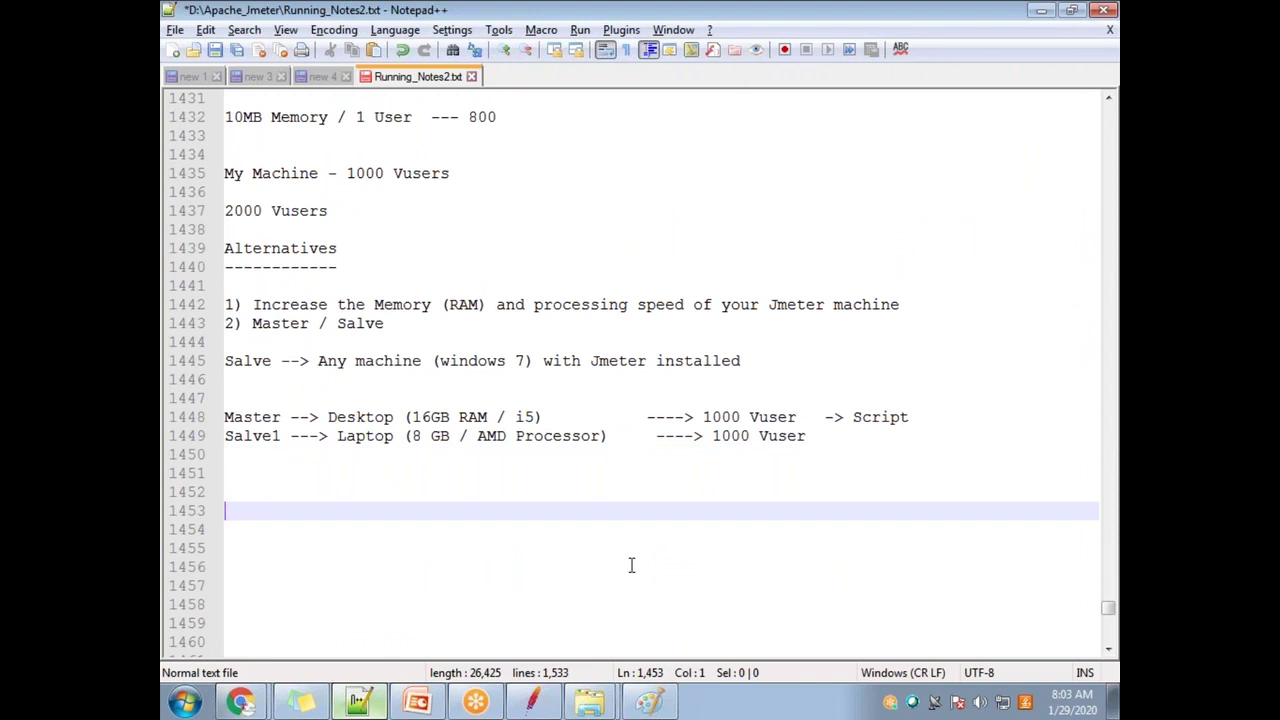
pyautogui.write('Got the IP addresses of')
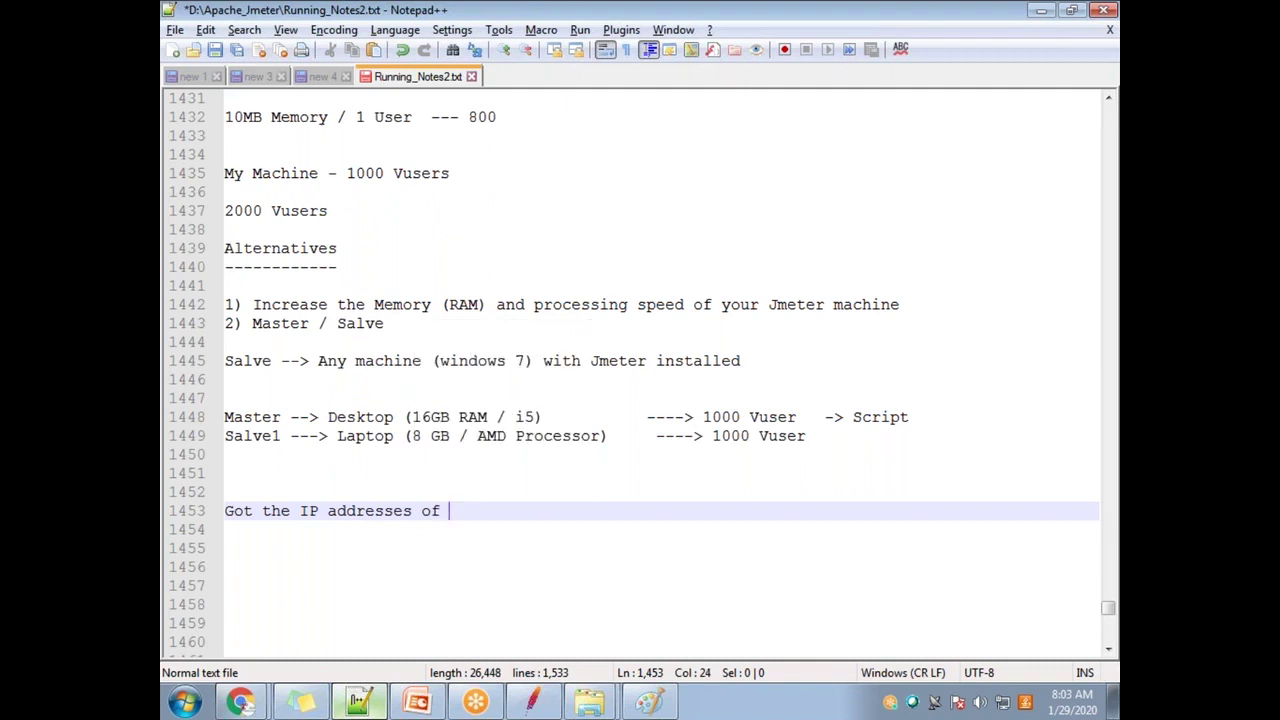
pyautogui.write(' the master / Salve machine')
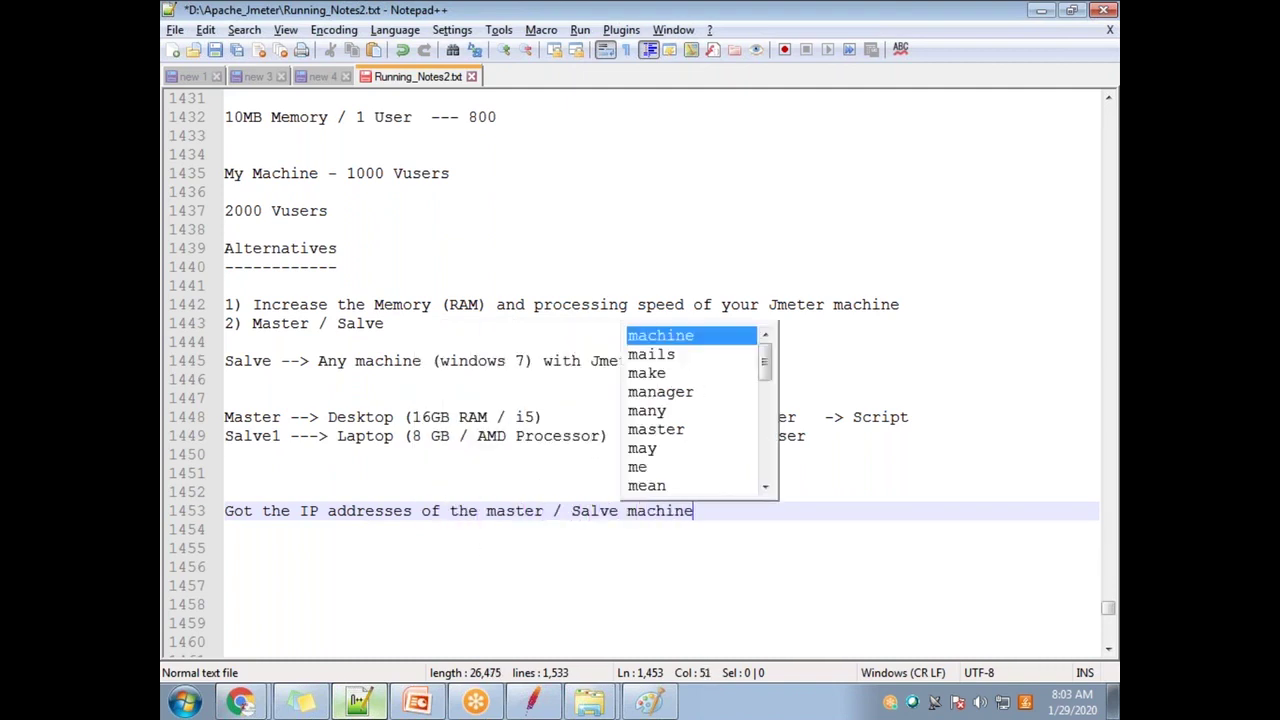
pyautogui.write('s')
pyautogui.press('Return')
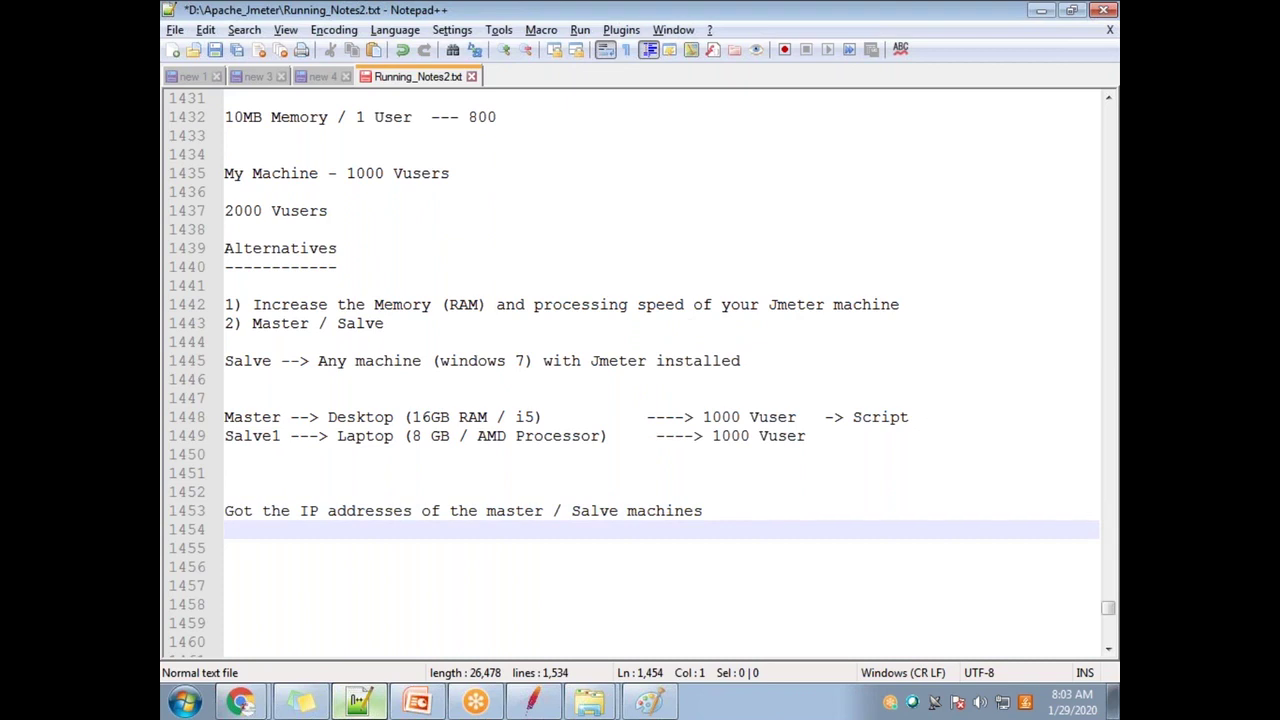
# Step: Add 'Check both the machine are in same network' and begin the rmi-keystore copy note
pyautogui.write('Check both')
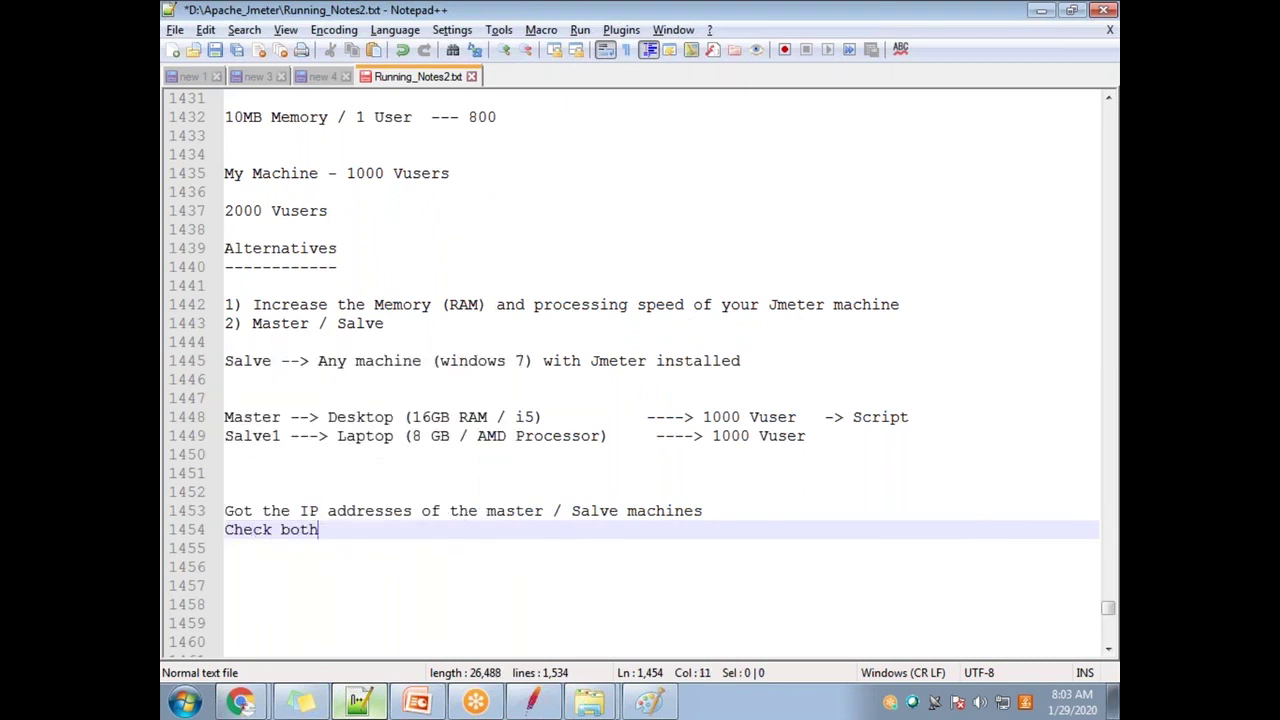
pyautogui.write('t  the machine a')
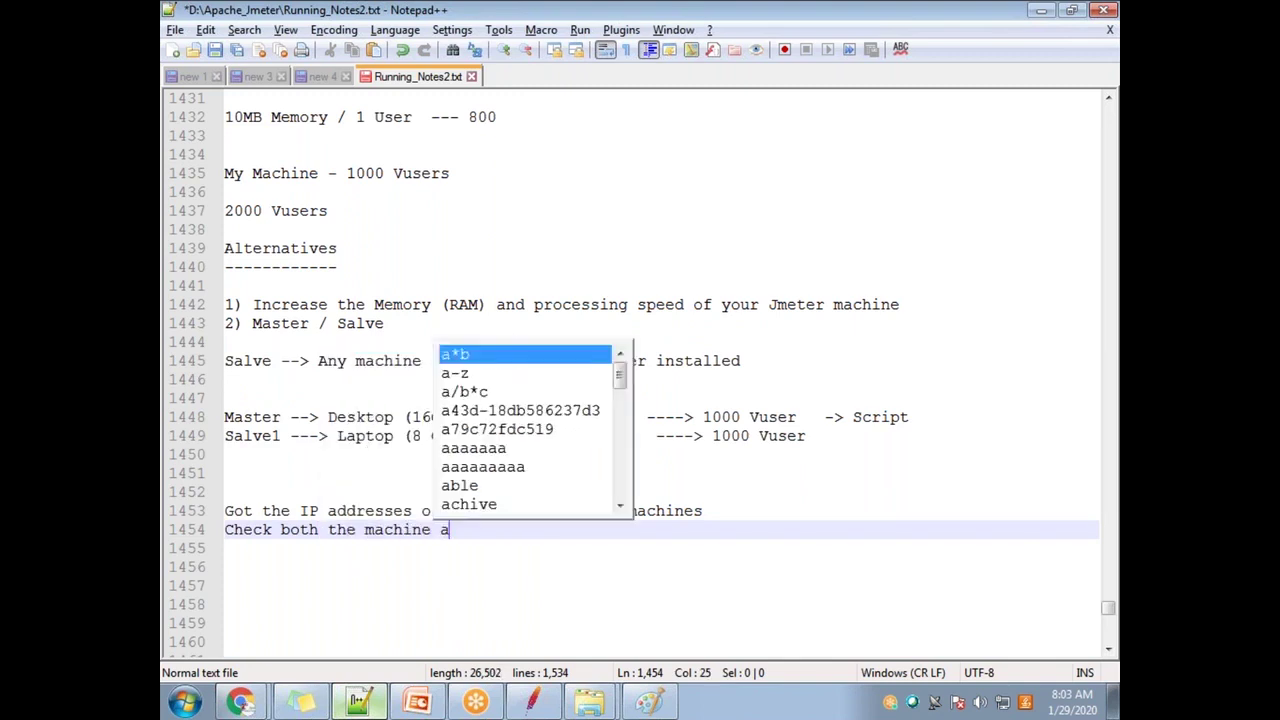
pyautogui.write('re in same netqwork')
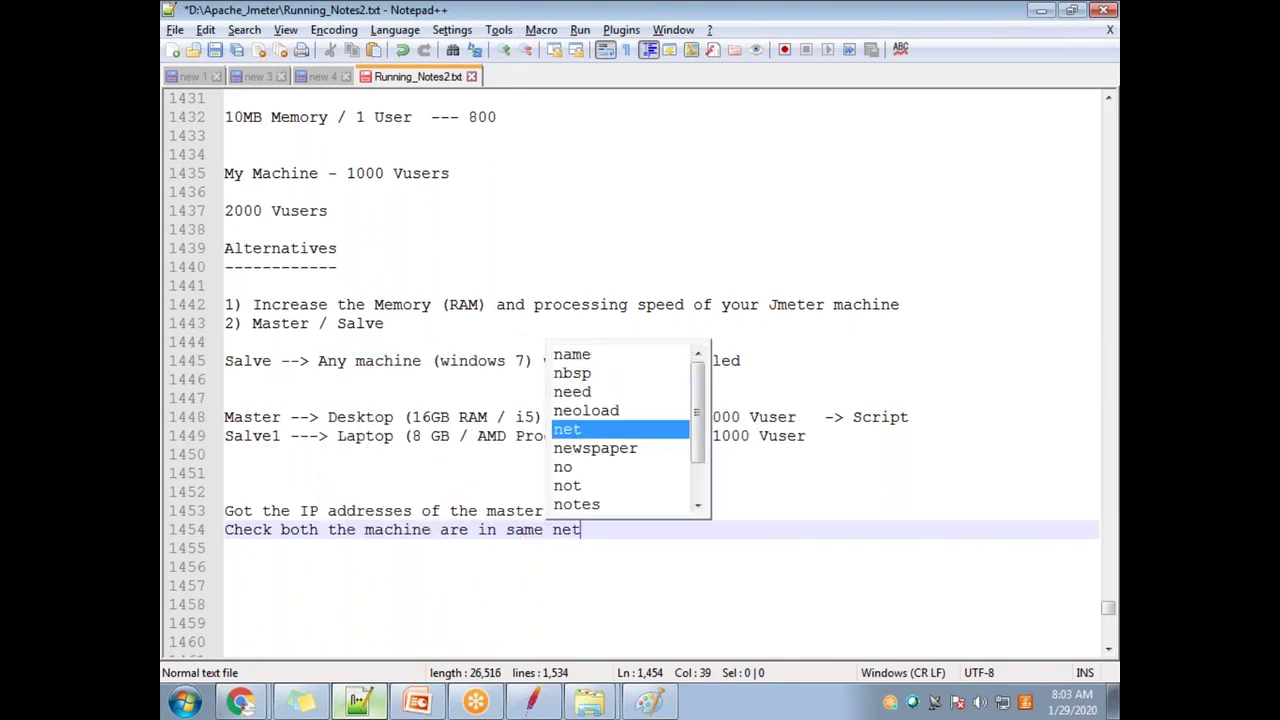
pyautogui.press('BackSpace')
pyautogui.press('BackSpace')
pyautogui.press('BackSpace')
pyautogui.press('BackSpace')
pyautogui.press('BackSpace')
pyautogui.write('work')
pyautogui.press('Return')
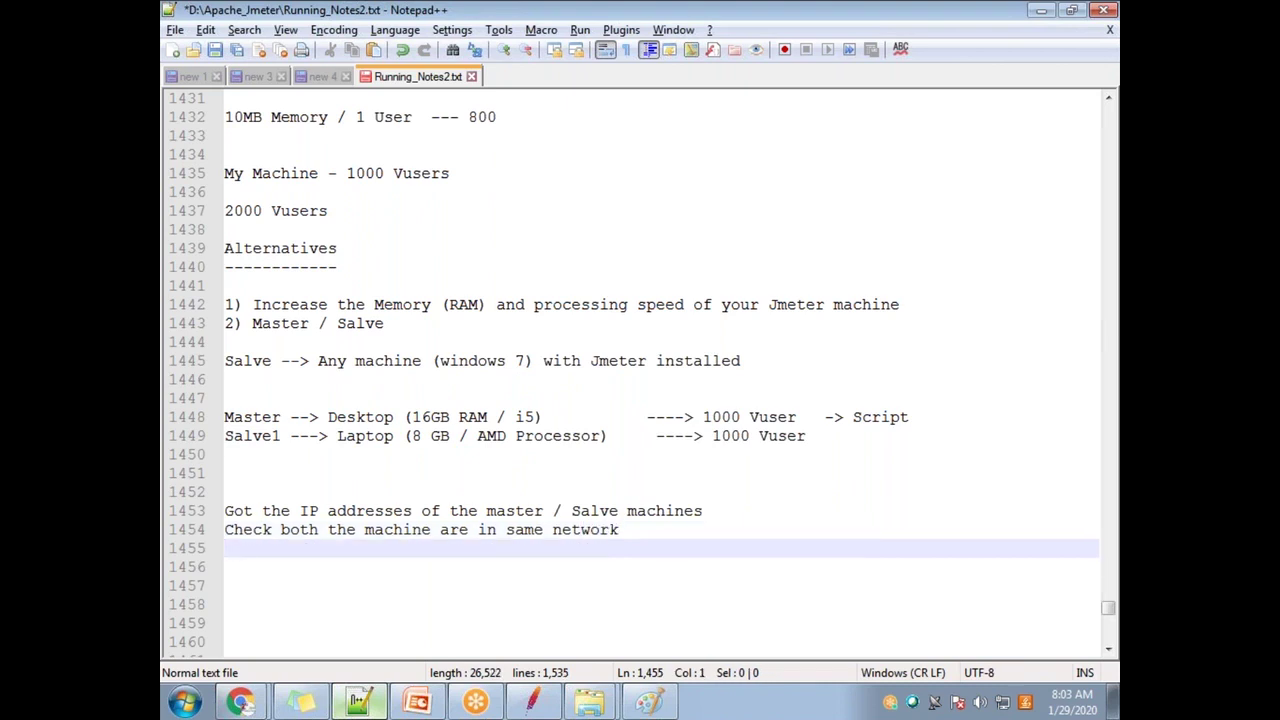
pyautogui.write('create rmi-')
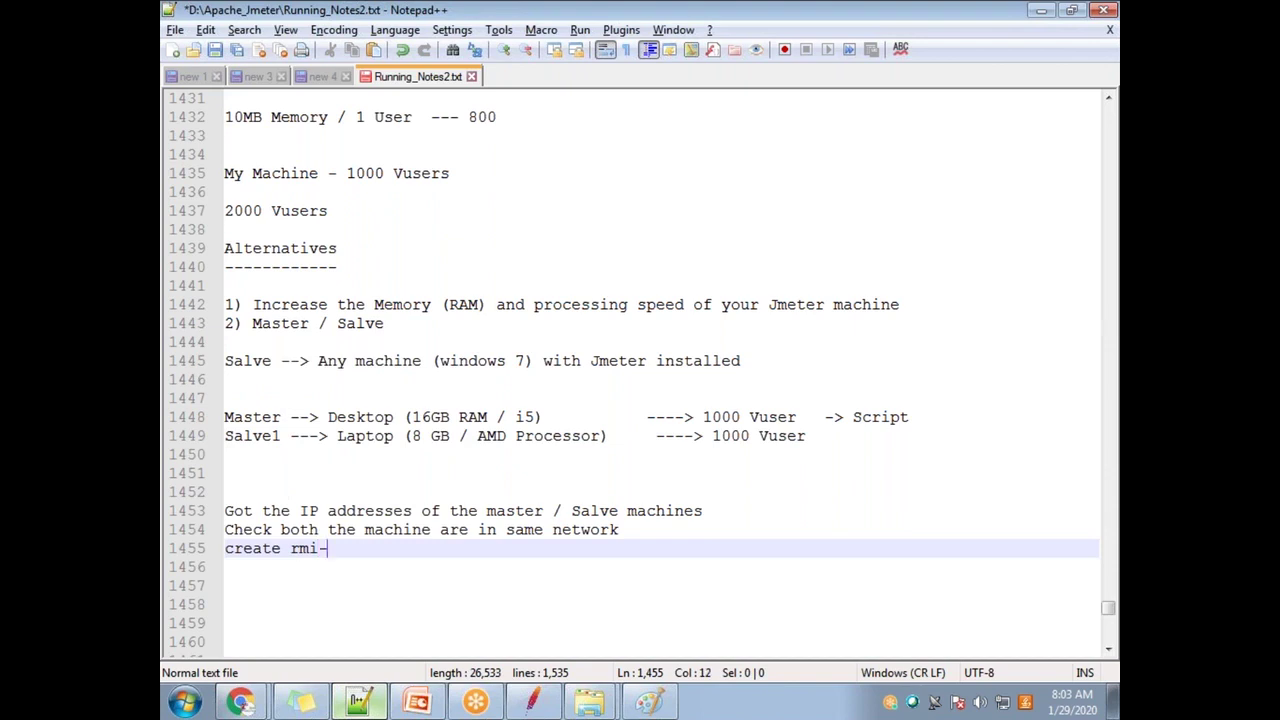
pyautogui.write('keystire.jks f')
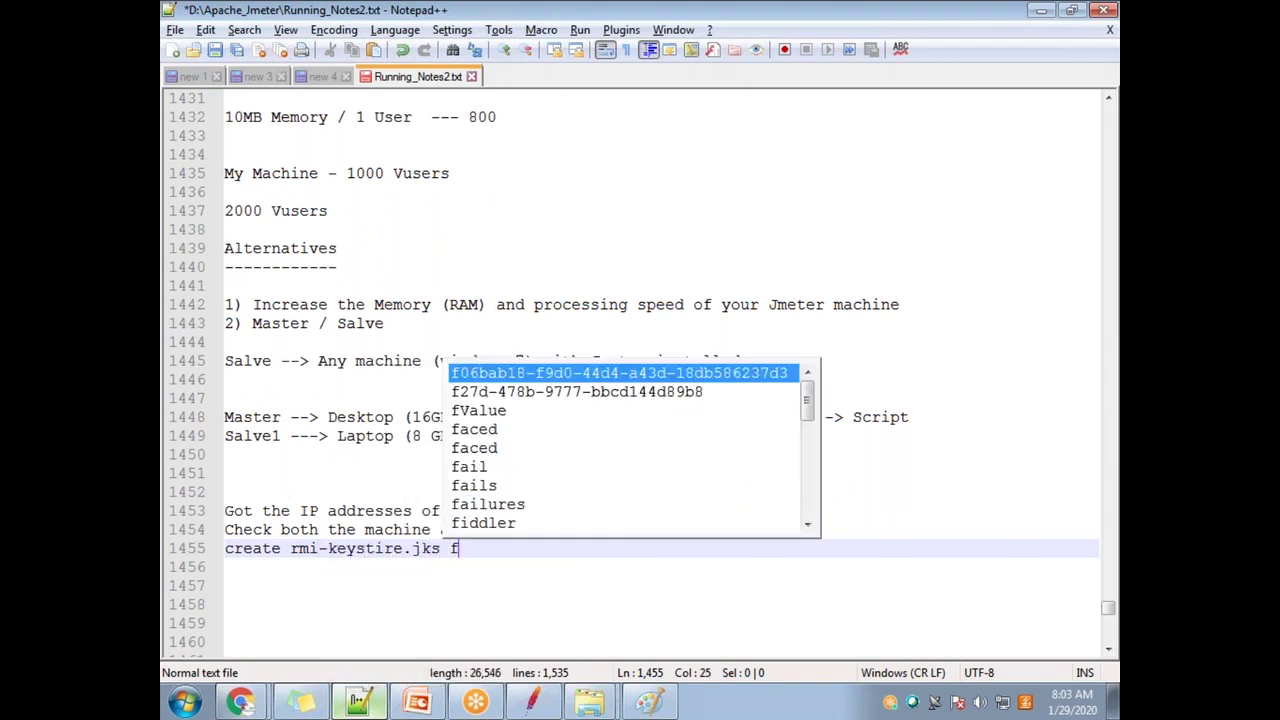
pyautogui.write('ile form mast')
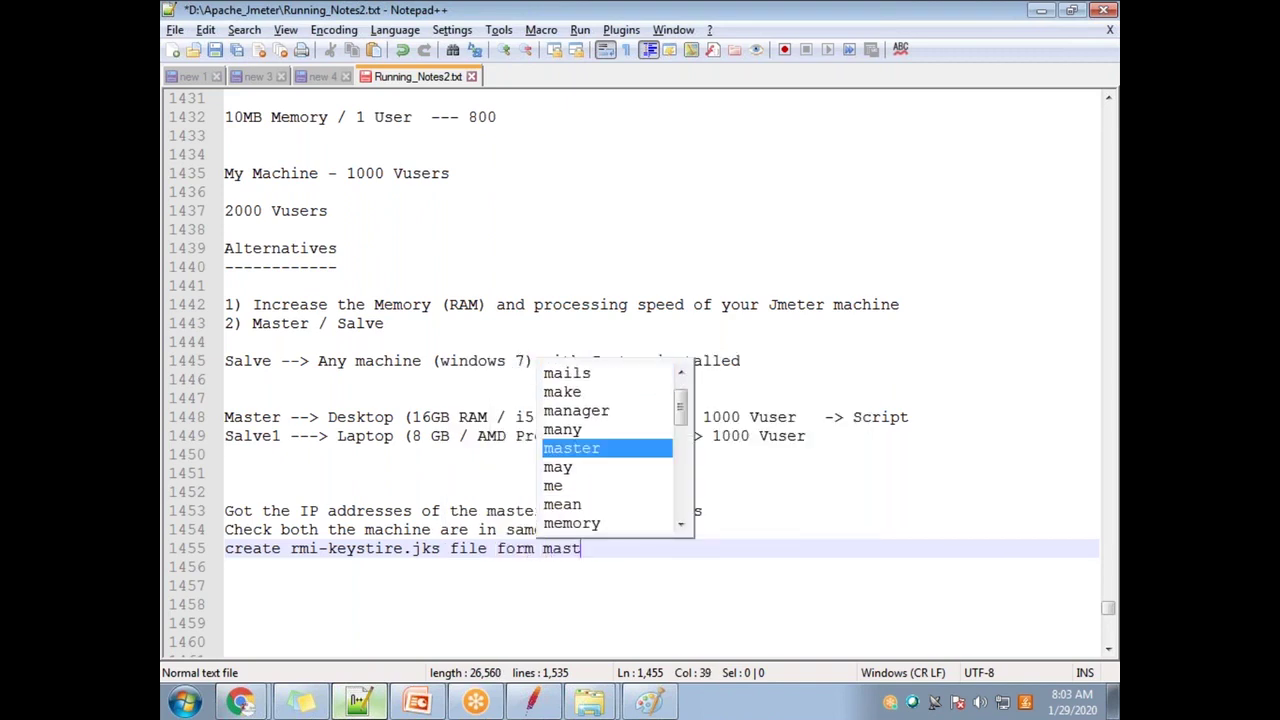
pyautogui.write('er machine and ')
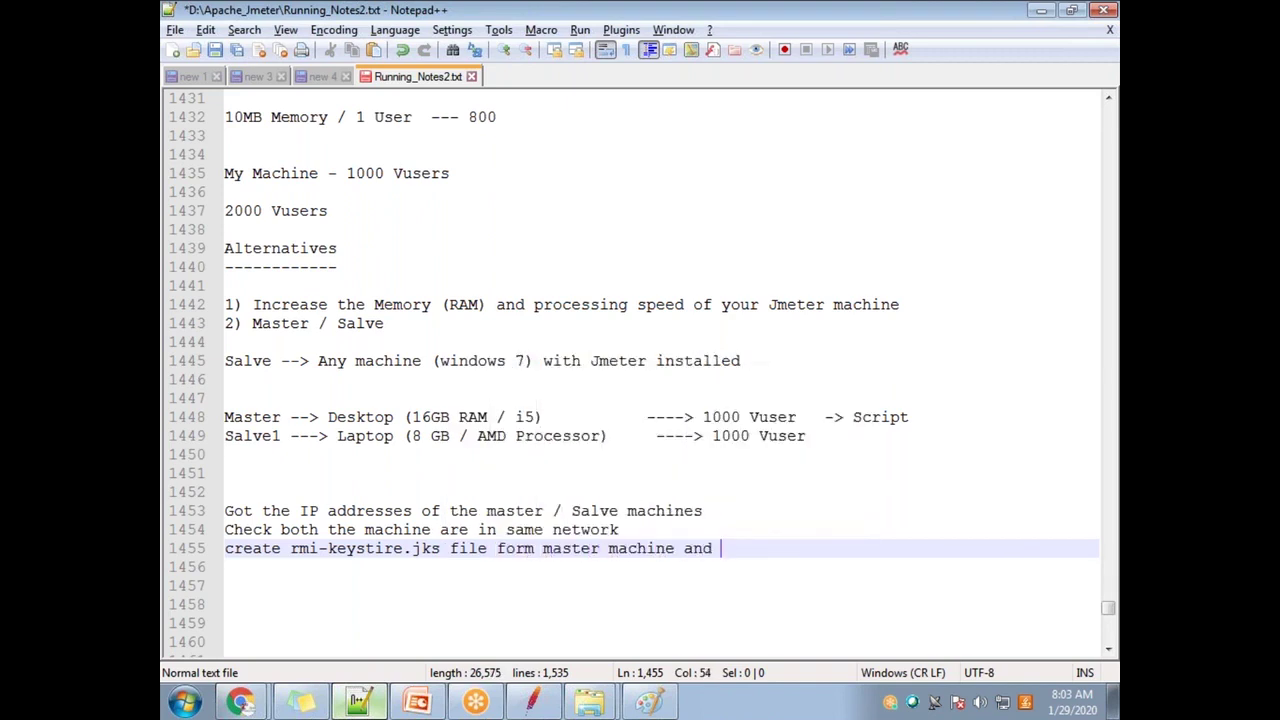
pyautogui.write('copy that into salve machine')
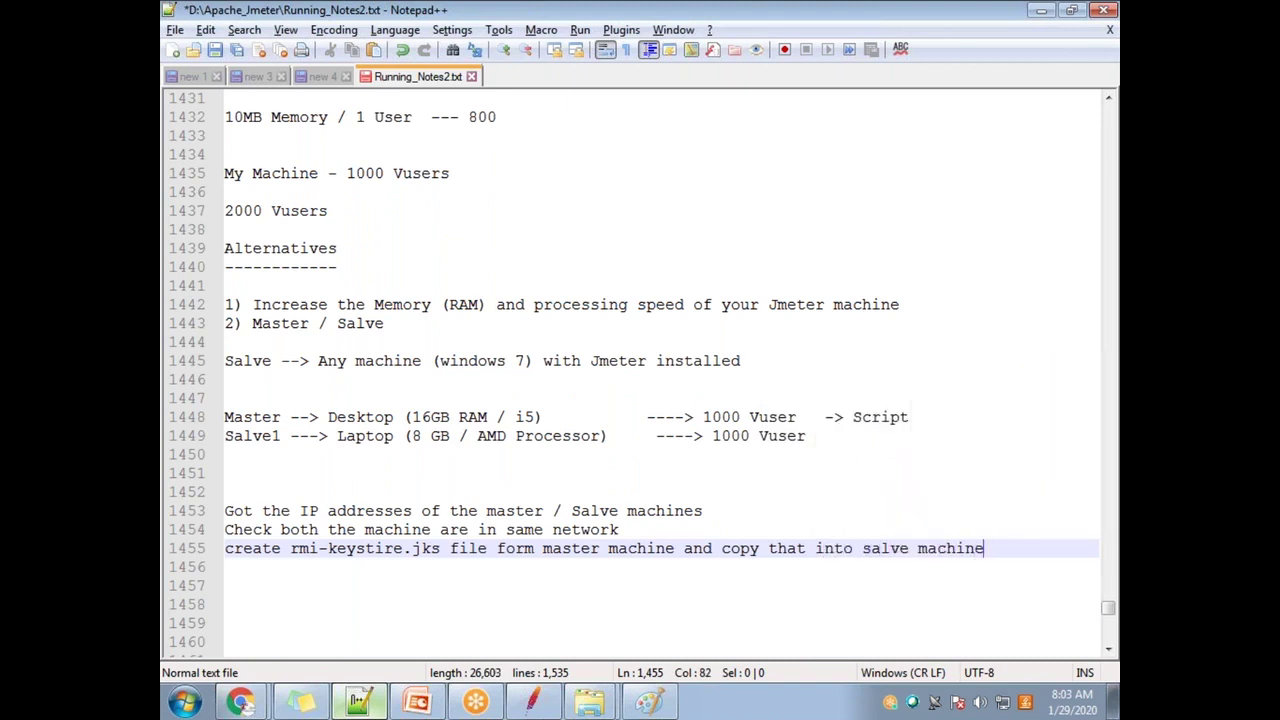
pyautogui.write(' --> Bin folder fo')
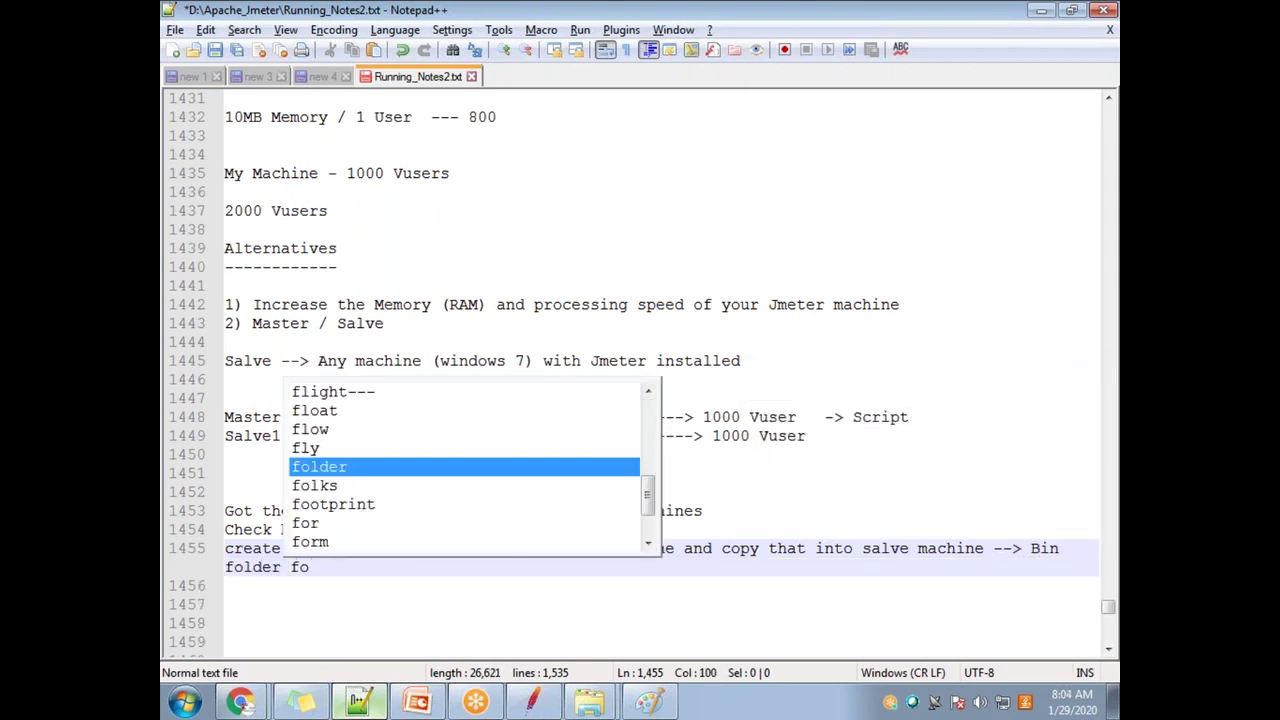
# Step: Finish the keystore note so it ends with the Bin folder of jmeter
pyautogui.press('BackSpace')
pyautogui.press('BackSpace')
pyautogui.write('of jmeter')
pyautogui.press('Return')
pyautogui.press('Return')
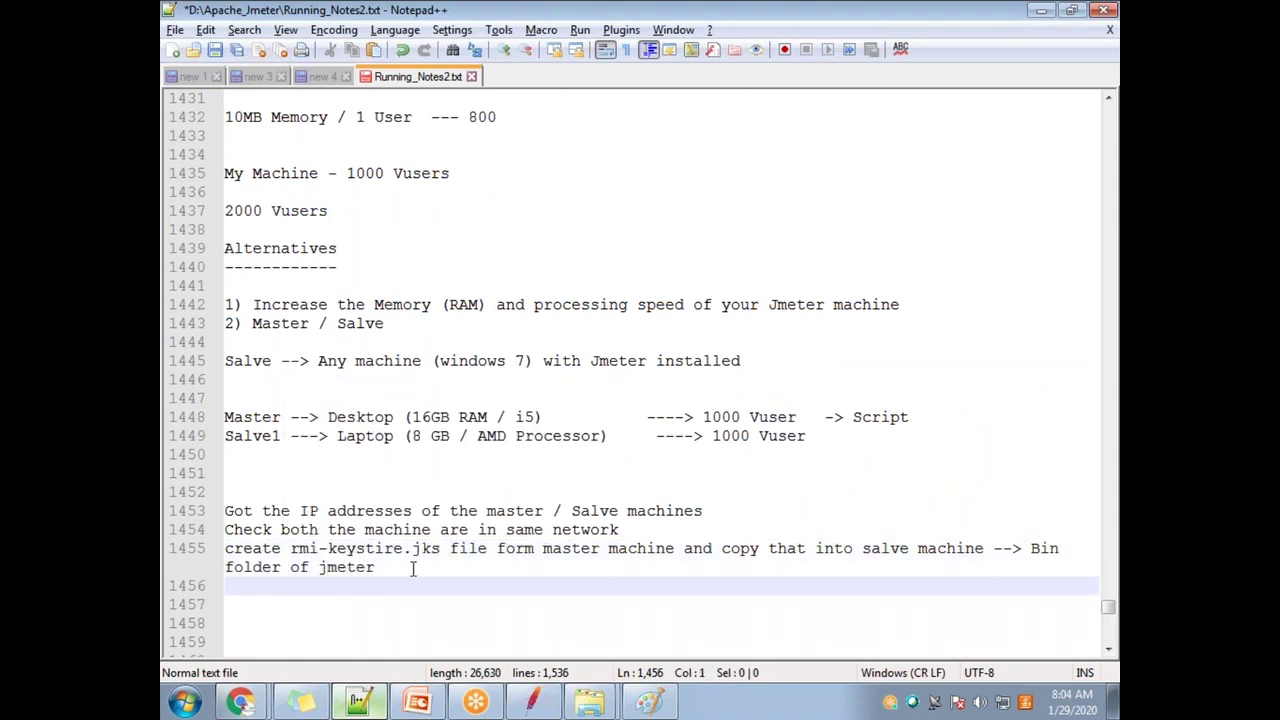
# Step: Number the three setup note lines 1), 2) and 3)
pyautogui.click(226, 510)
pyautogui.write('1)')
pyautogui.press('Down')
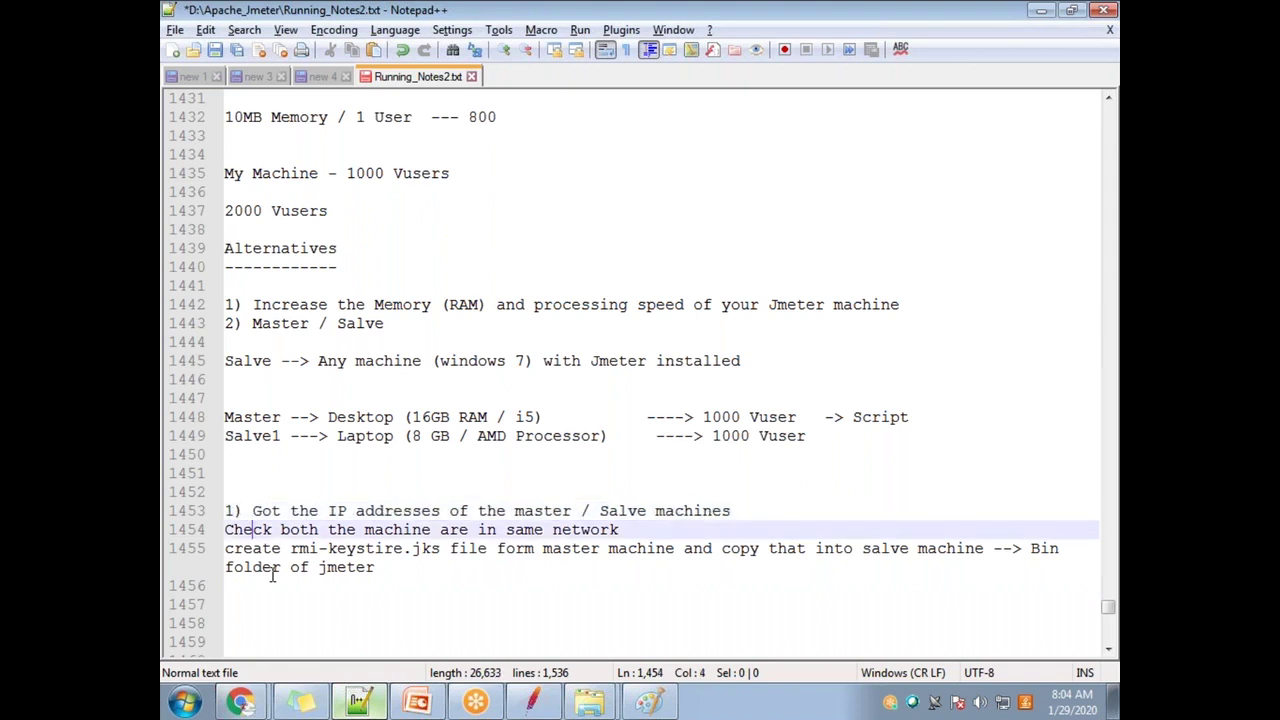
pyautogui.write('2')
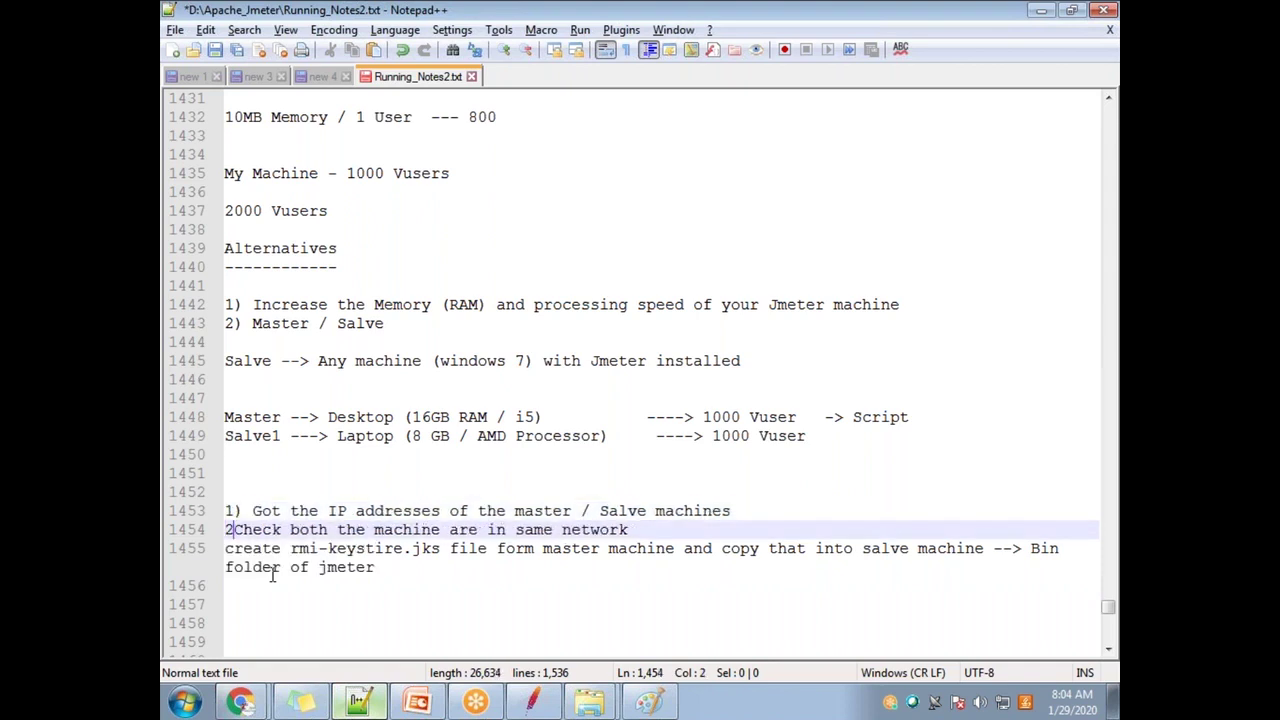
pyautogui.write('(')
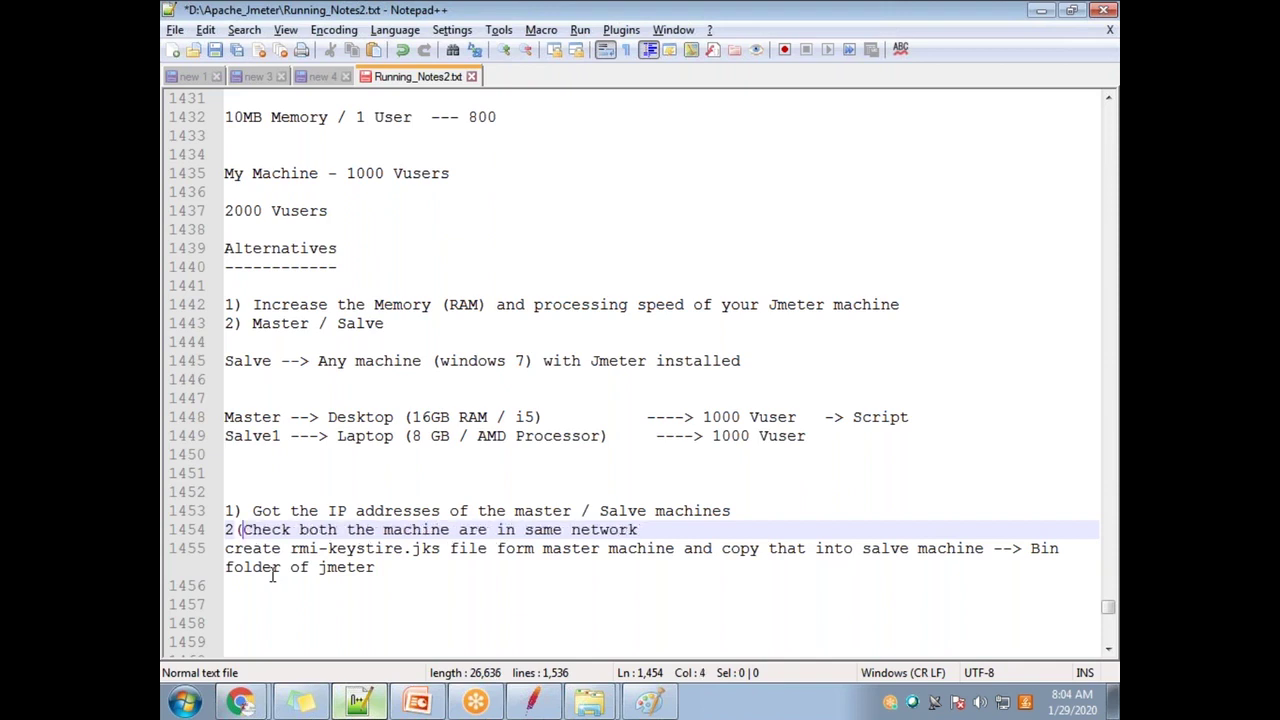
pyautogui.press('BackSpace')
pyautogui.write(')')
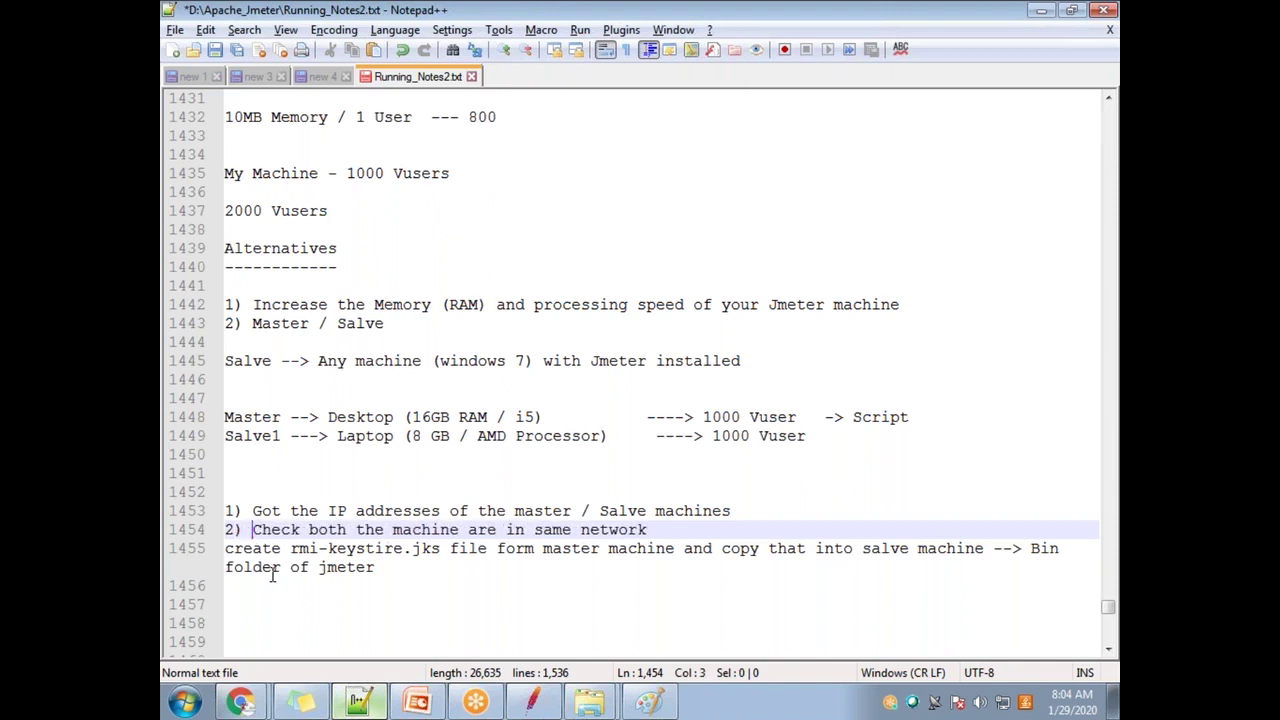
pyautogui.press('Down')
pyautogui.write('3)')
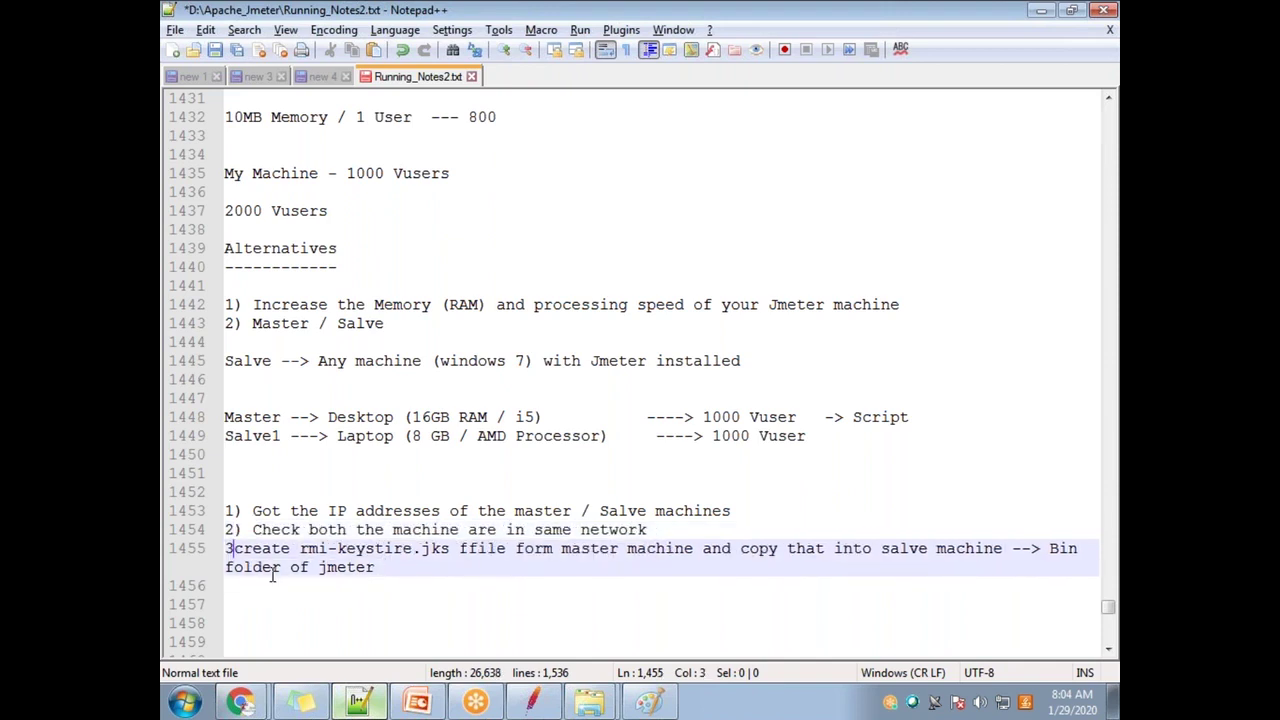
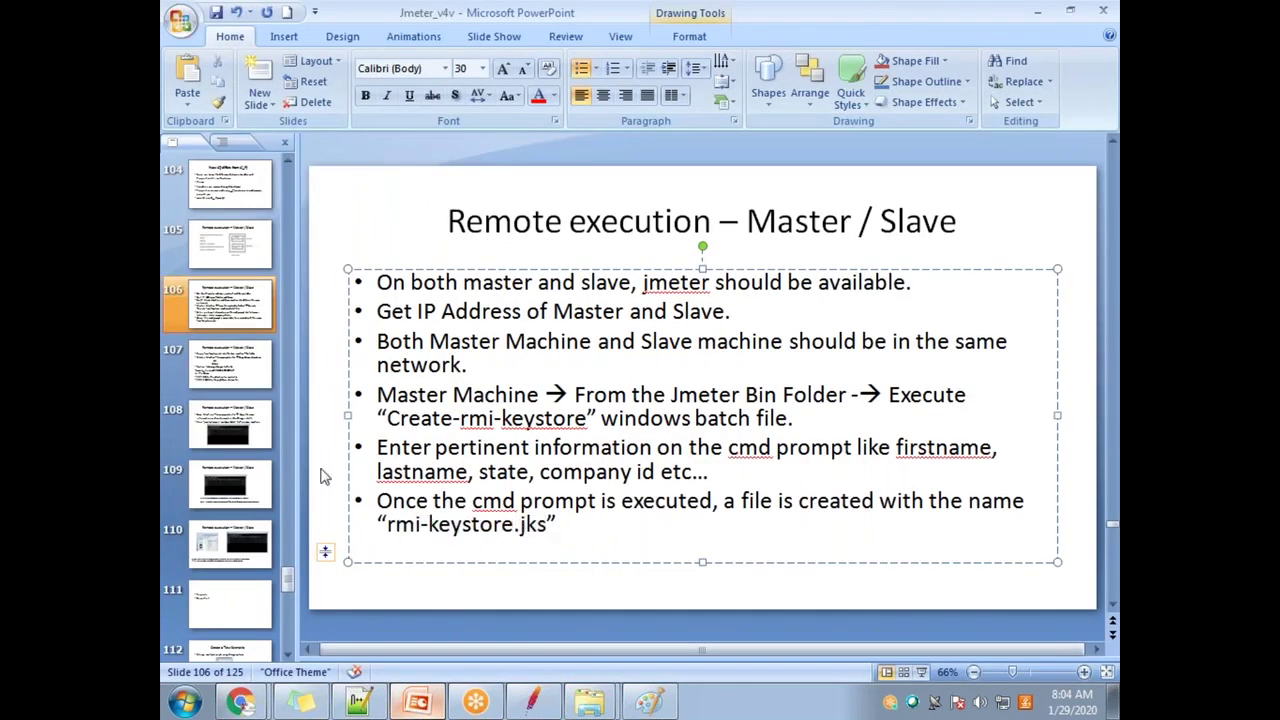
# Step: Open the embedded User.properties package on slide 107 in WordPad to view its contents
pyautogui.scroll(-1, 620, 500)
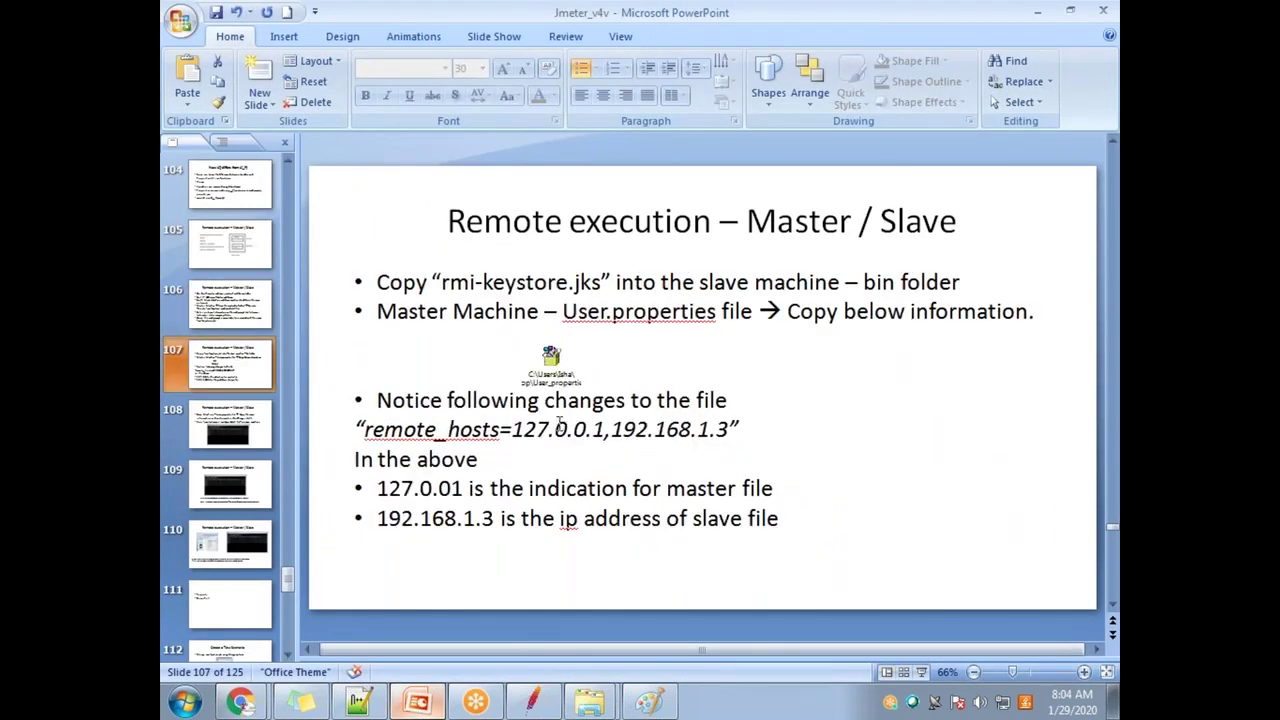
pyautogui.moveTo(564, 311); pyautogui.dragTo(752, 311)
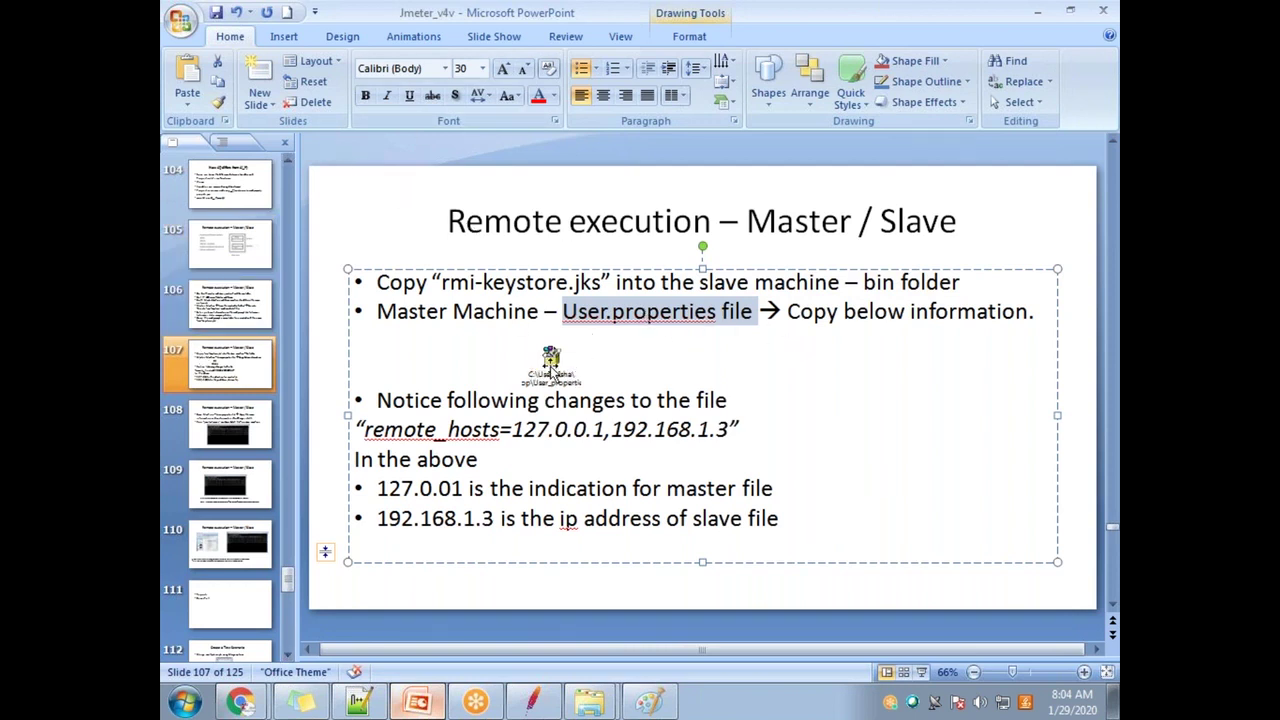
pyautogui.click(545, 390)
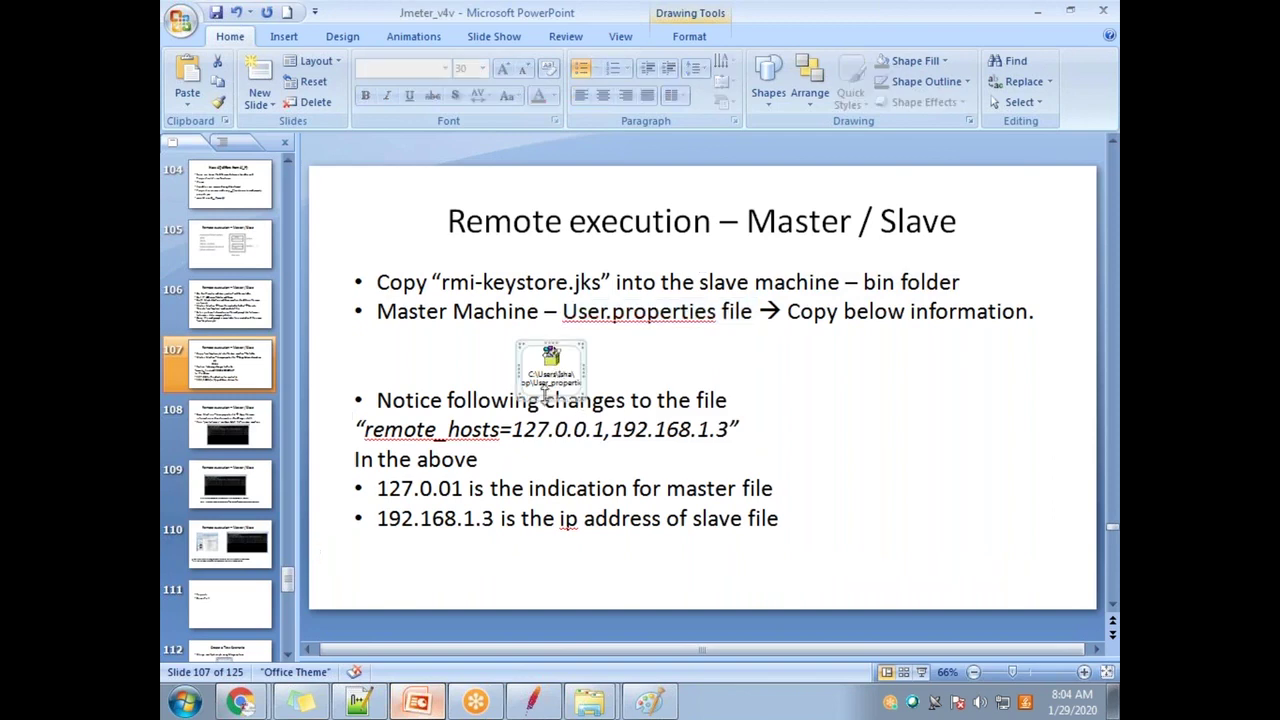
pyautogui.doubleClick(549, 370)
pyautogui.scroll(-4, 540, 575)
# Step: Highlight the DISTRIBUTED TESTING CONFIGURATION text in WordPad
pyautogui.scroll(4, 505, 573)
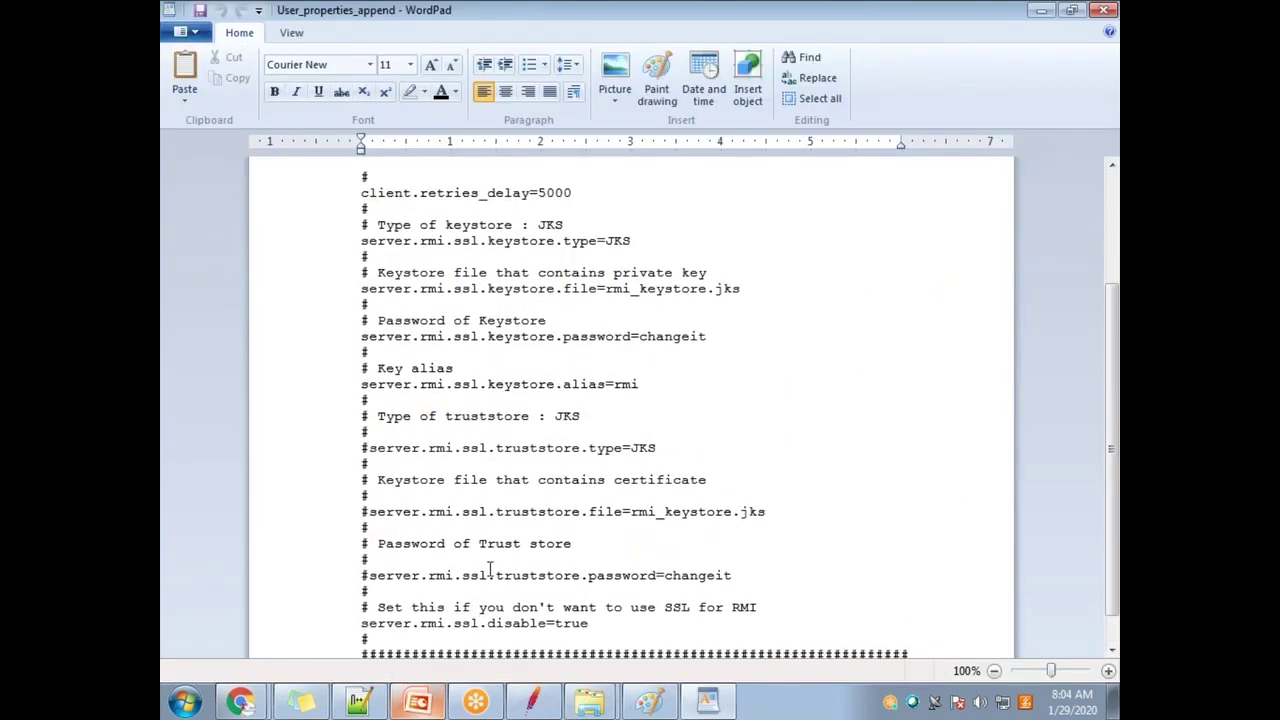
pyautogui.moveTo(549, 213); pyautogui.dragTo(936, 209)
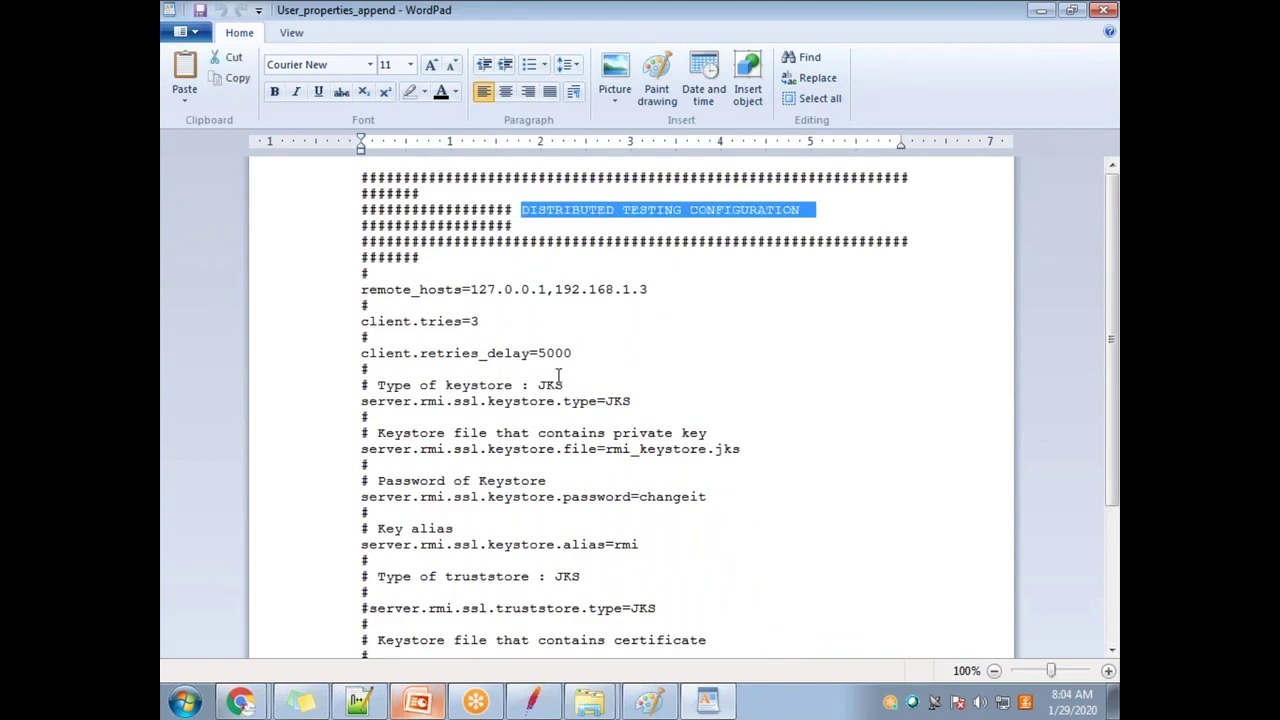
pyautogui.scroll(-4, 558, 375)
pyautogui.click(487, 620)
pyautogui.moveTo(476, 646); pyautogui.dragTo(356, 172)
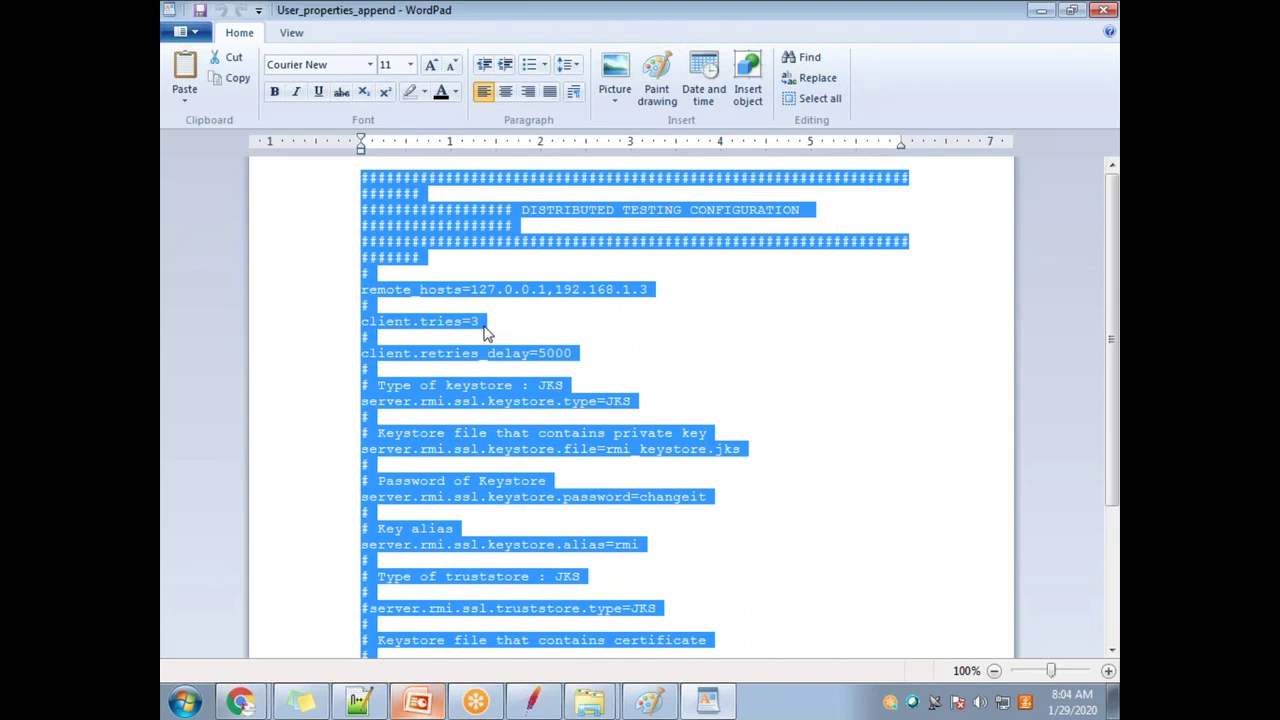
# Step: Close WordPad and bring the JMeter bin folder window forward
pyautogui.doubleClick(378, 12)
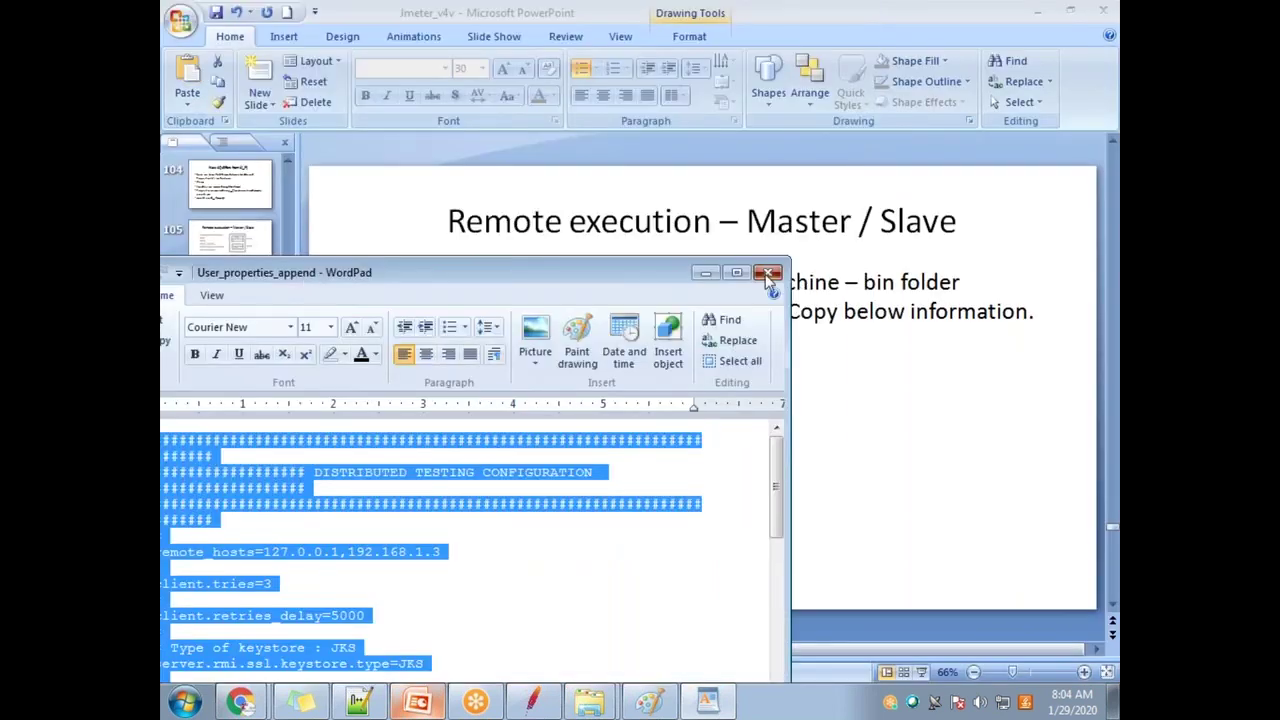
pyautogui.click(766, 280)
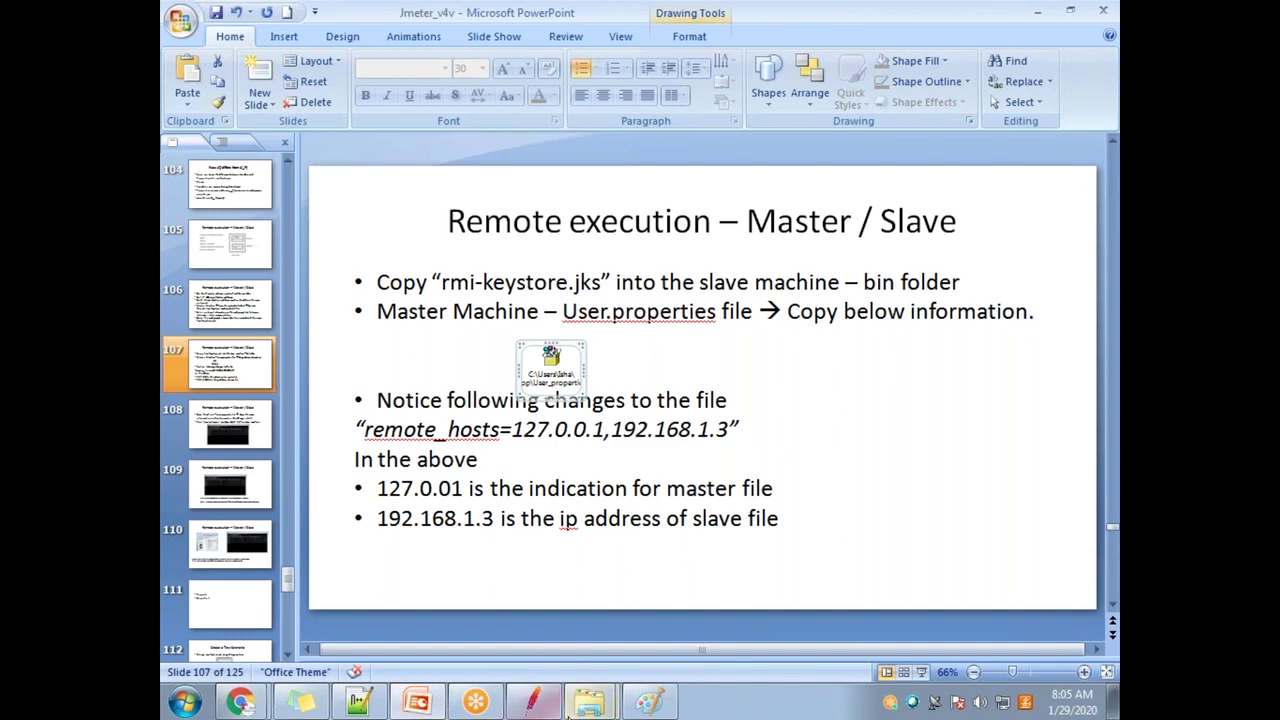
pyautogui.moveTo(588, 698)
pyautogui.click(584, 664)
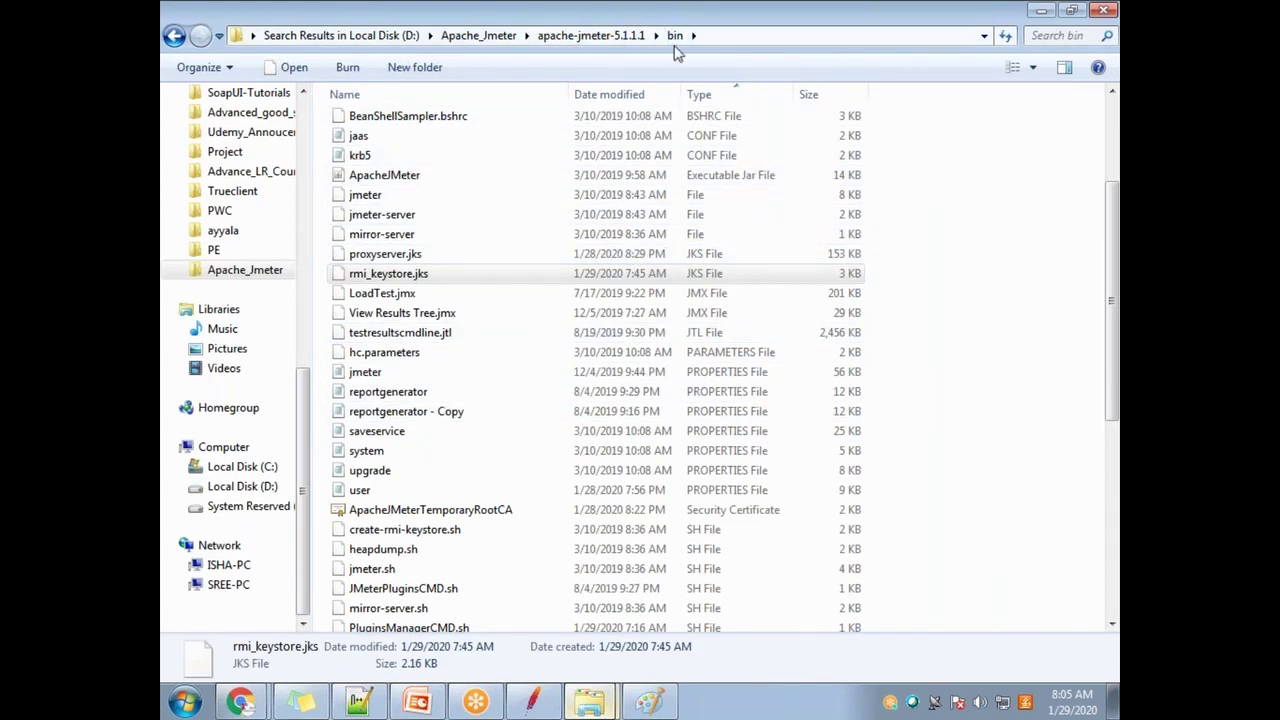
# Step: Open user.properties from the apache-jmeter-5.1.1.1 bin folder in Notepad++
pyautogui.click(366, 214)
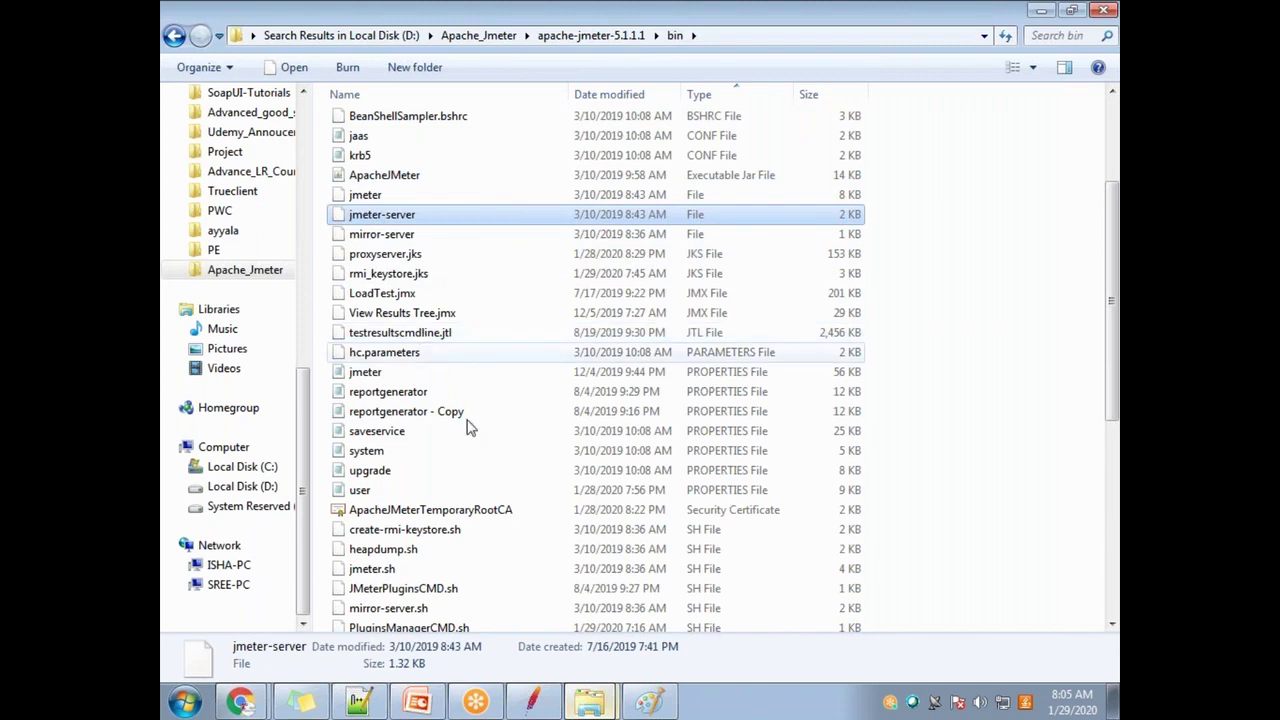
pyautogui.click(440, 472)
pyautogui.click(372, 490)
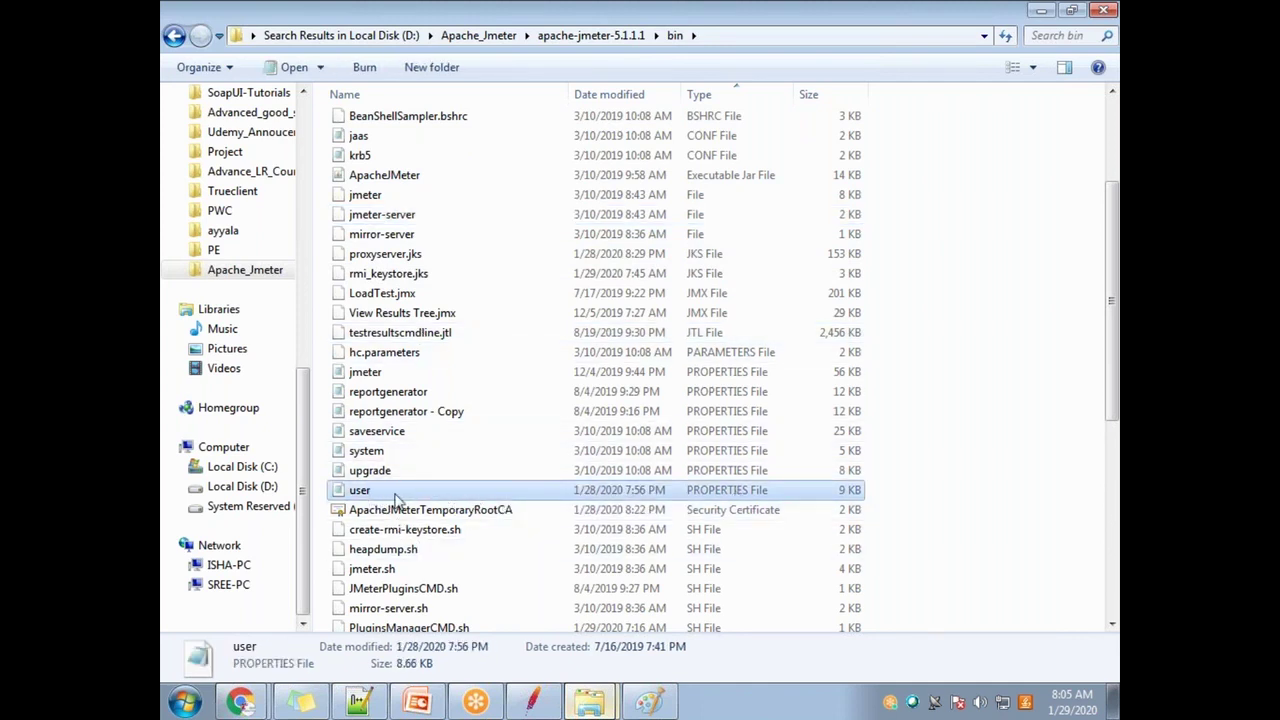
pyautogui.rightClick(396, 497)
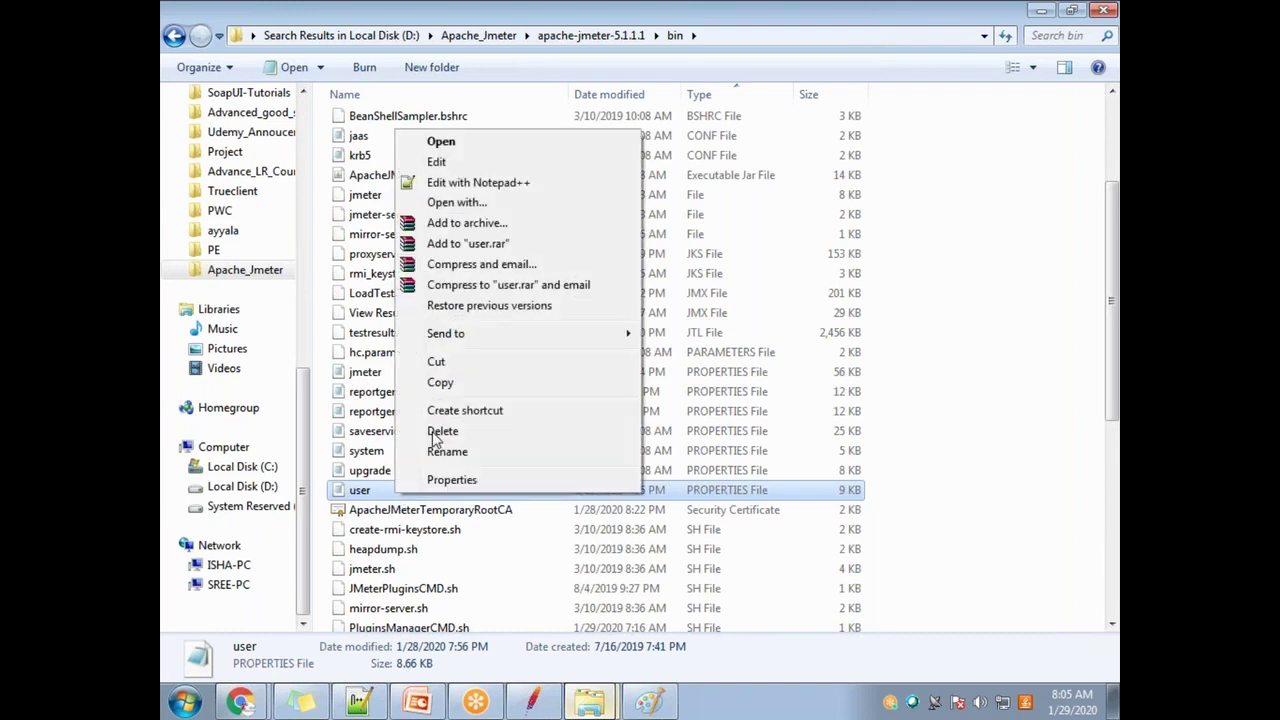
pyautogui.click(488, 190)
# Step: Scroll through user.properties and select the old distributed testing block, lines 150–186
pyautogui.click(767, 476)
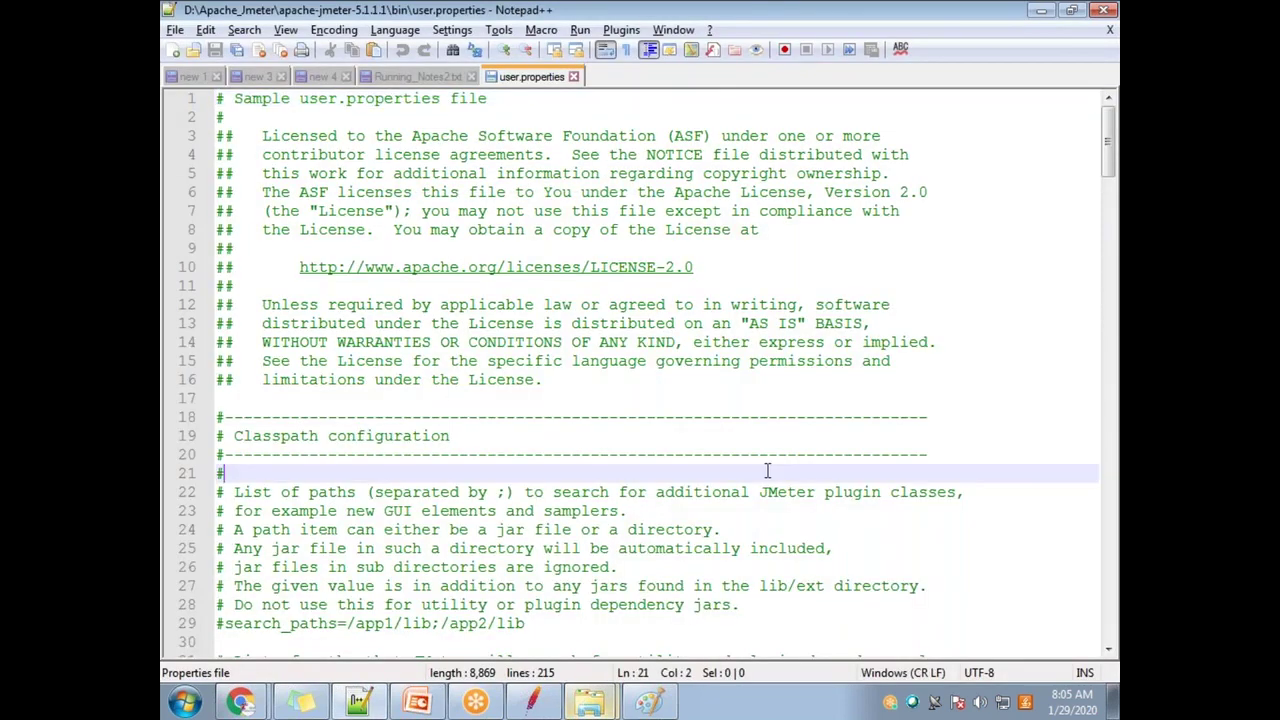
pyautogui.scroll(-1, 767, 484)
pyautogui.scroll(-20, 767, 484)
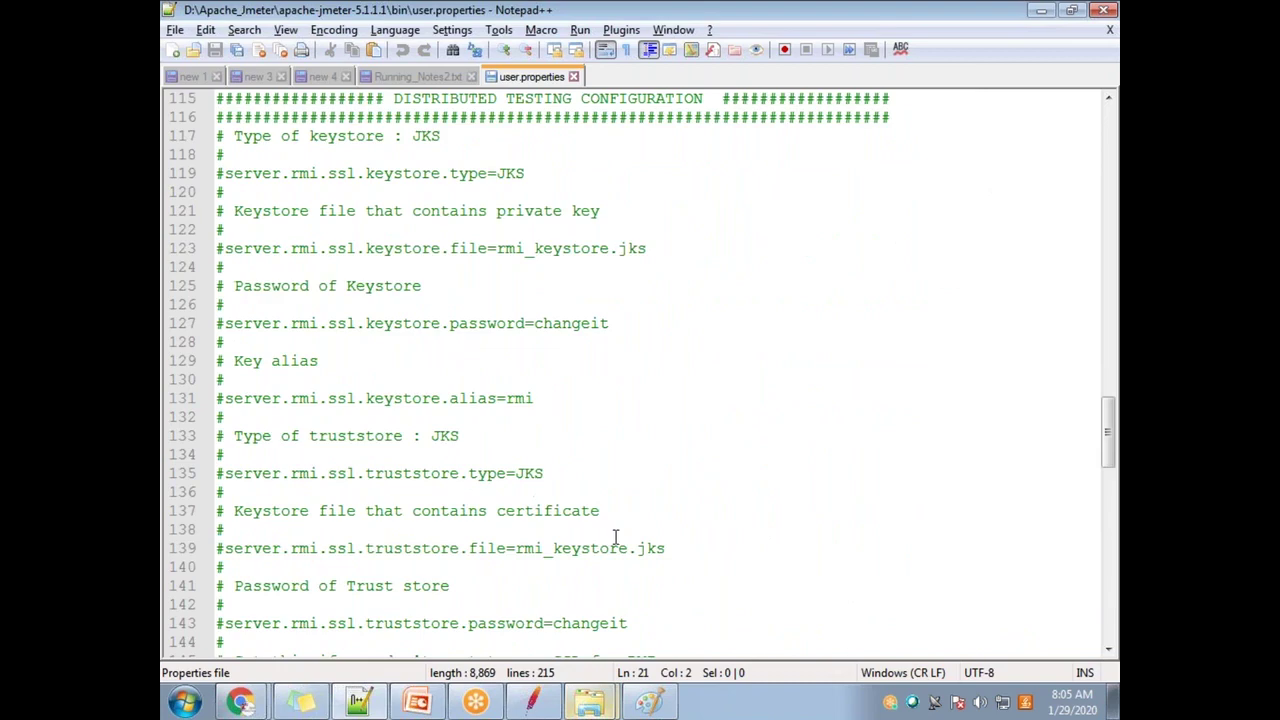
pyautogui.scroll(4, 508, 395)
pyautogui.scroll(-13, 560, 398)
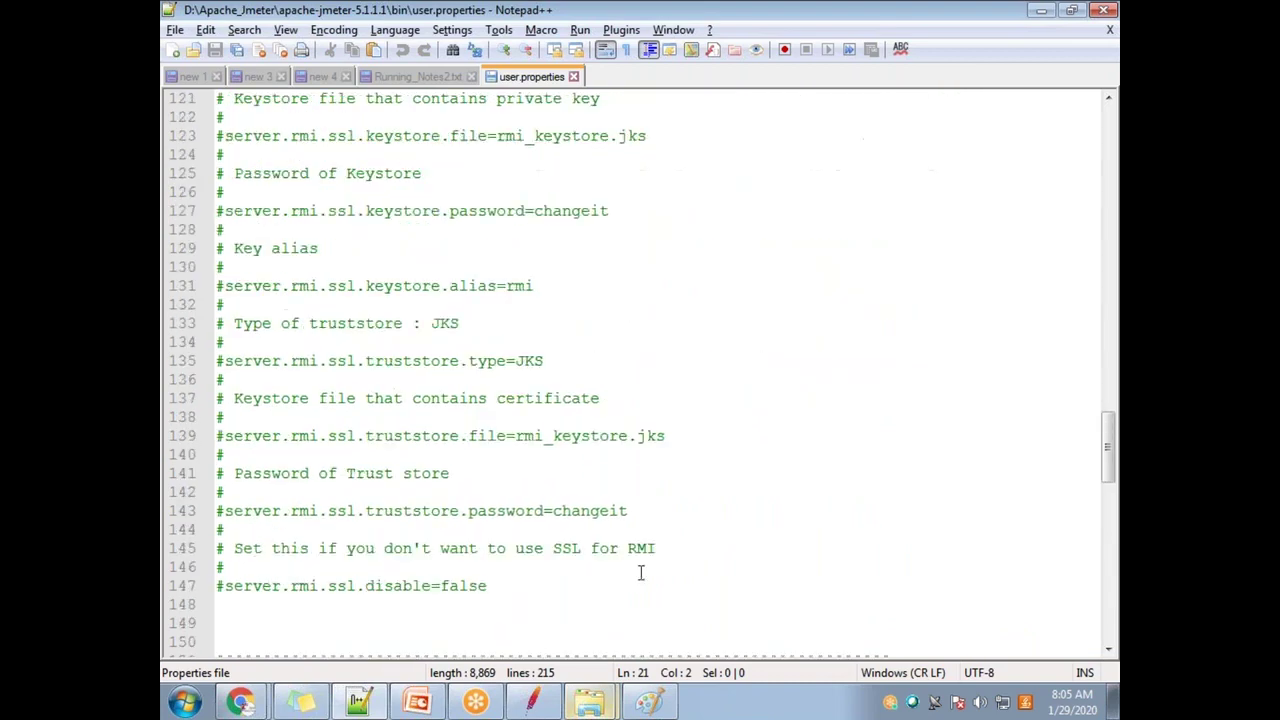
pyautogui.scroll(17, 585, 413)
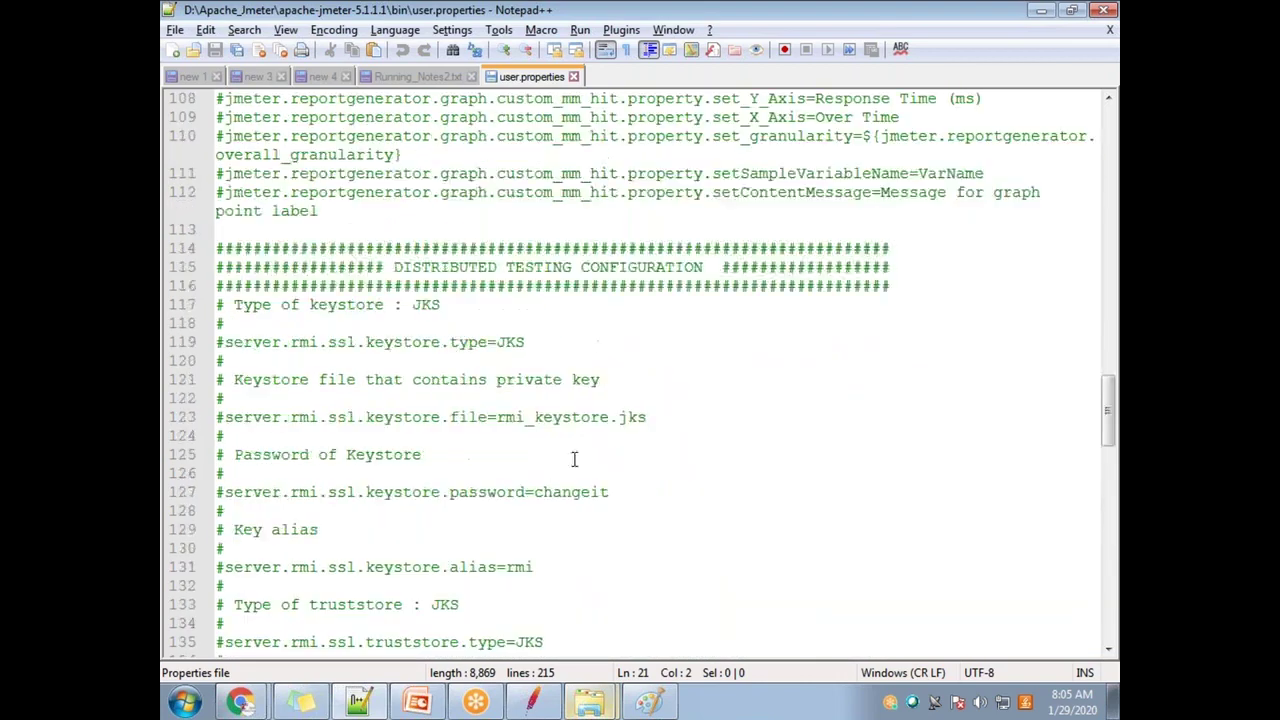
pyautogui.scroll(-3, 589, 476)
pyautogui.scroll(-20, 589, 476)
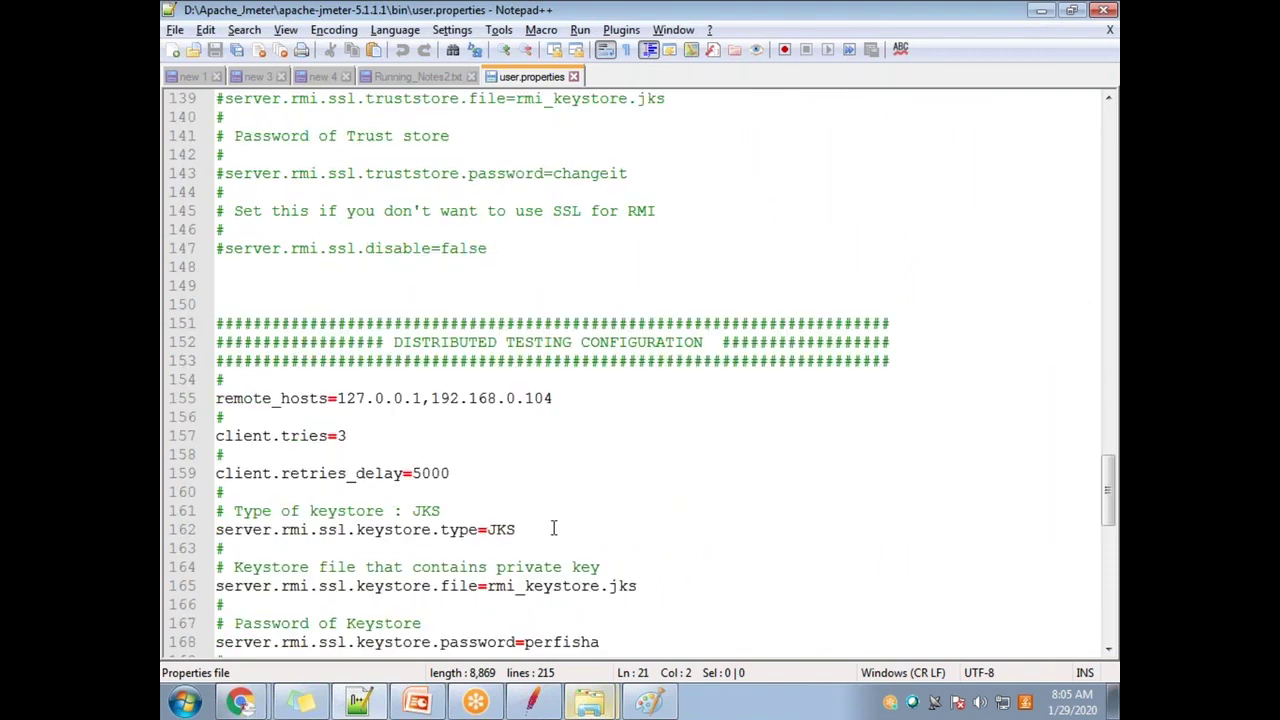
pyautogui.scroll(17, 545, 545)
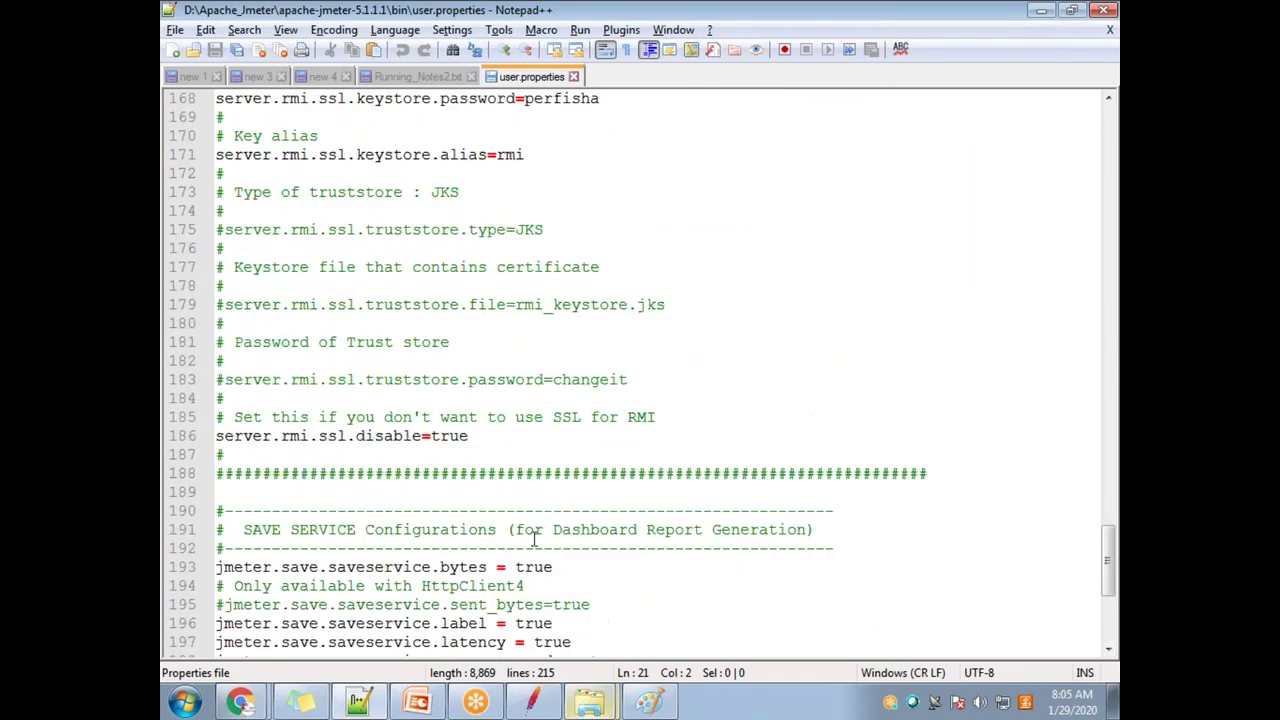
pyautogui.scroll(-1, 469, 529)
pyautogui.moveTo(218, 305); pyautogui.dragTo(501, 530)
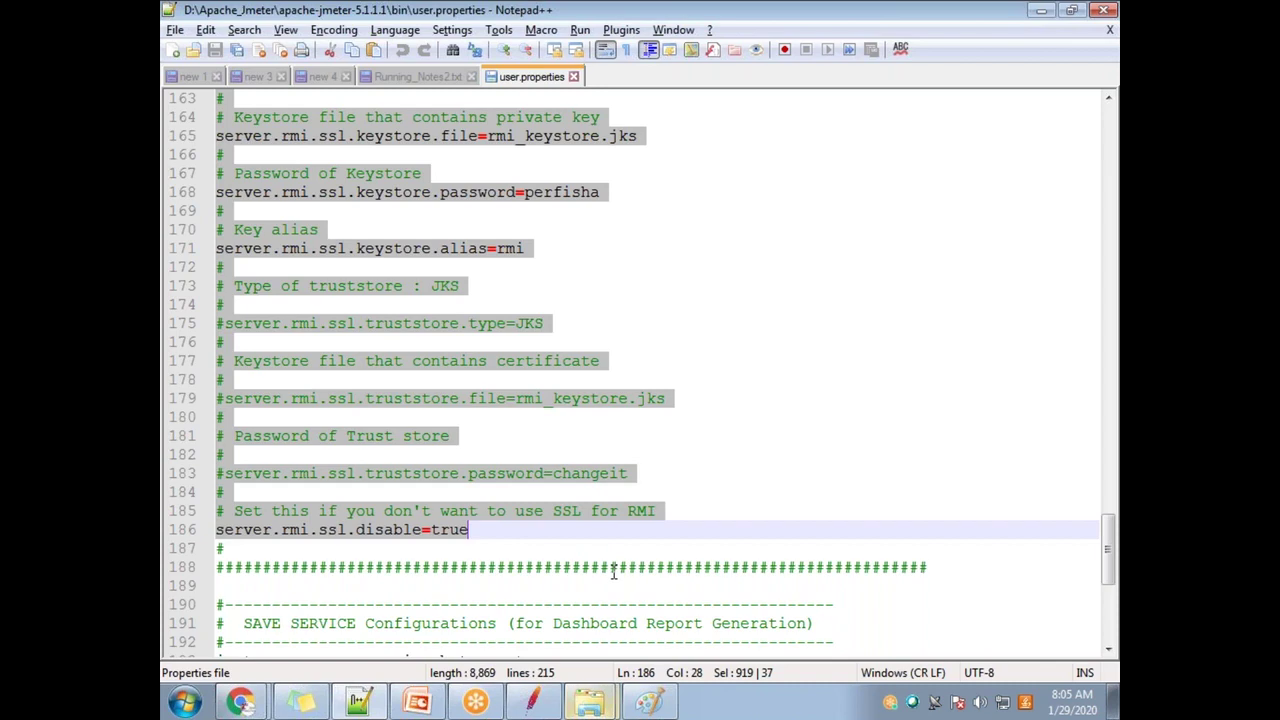
# Step: Delete the old block and paste the copied configuration after line 174
pyautogui.press('Delete')
pyautogui.scroll(-4, 434, 489)
pyautogui.click(707, 547)
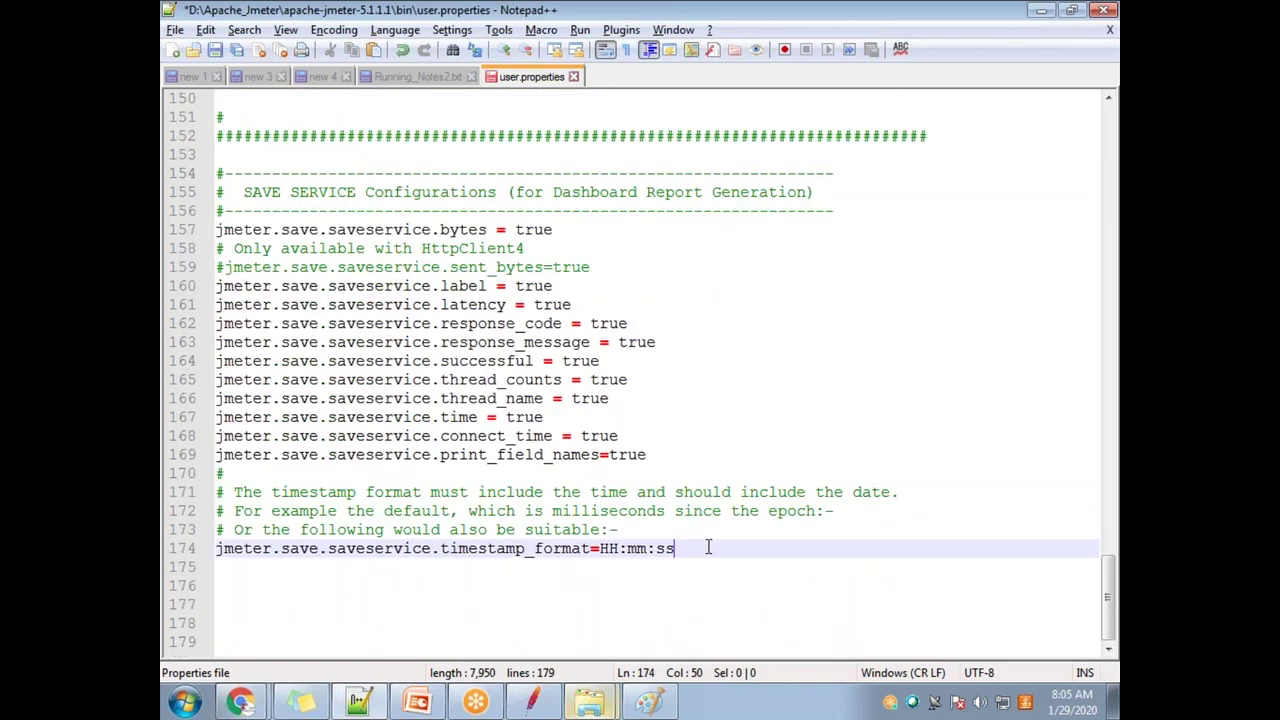
pyautogui.press('Return')
pyautogui.press('Return')
pyautogui.press('Return')
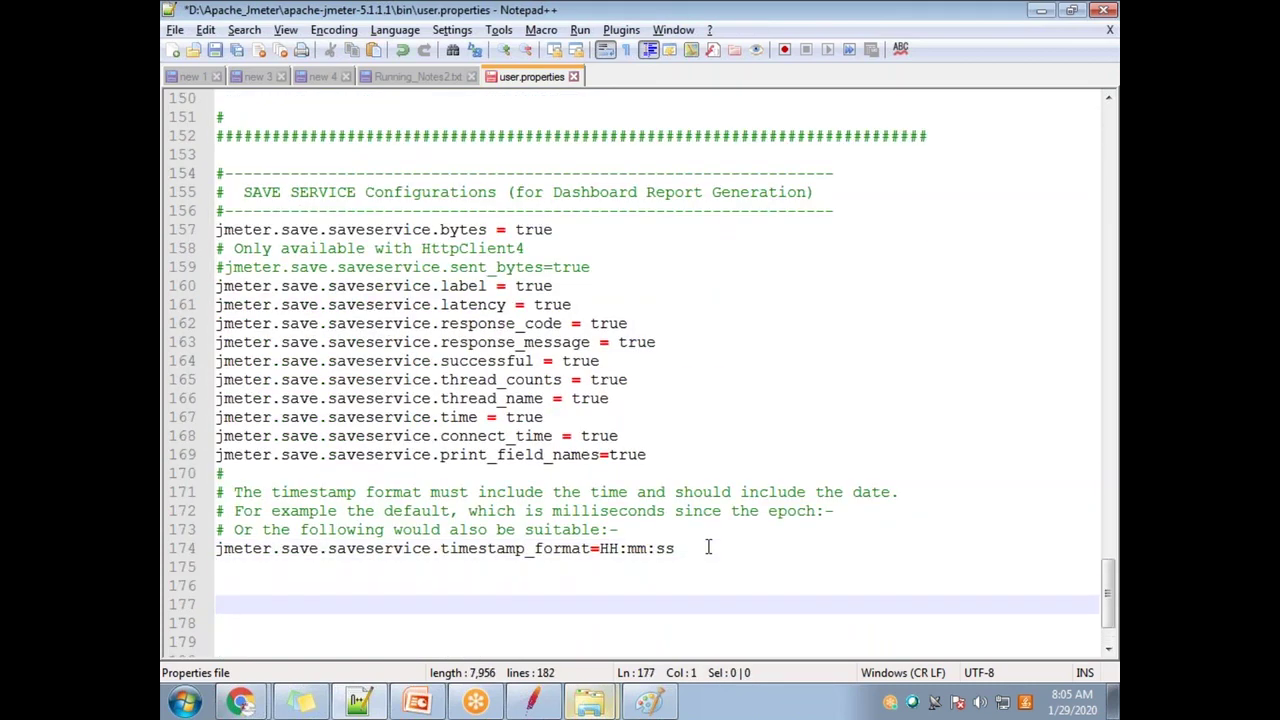
pyautogui.hotkey('ctrl', 'v')
# Step: Review the pasted configuration with remote_hosts=127.0.0.1,192.168.1.3
pyautogui.scroll(4, 267, 363)
pyautogui.scroll(3, 378, 345)
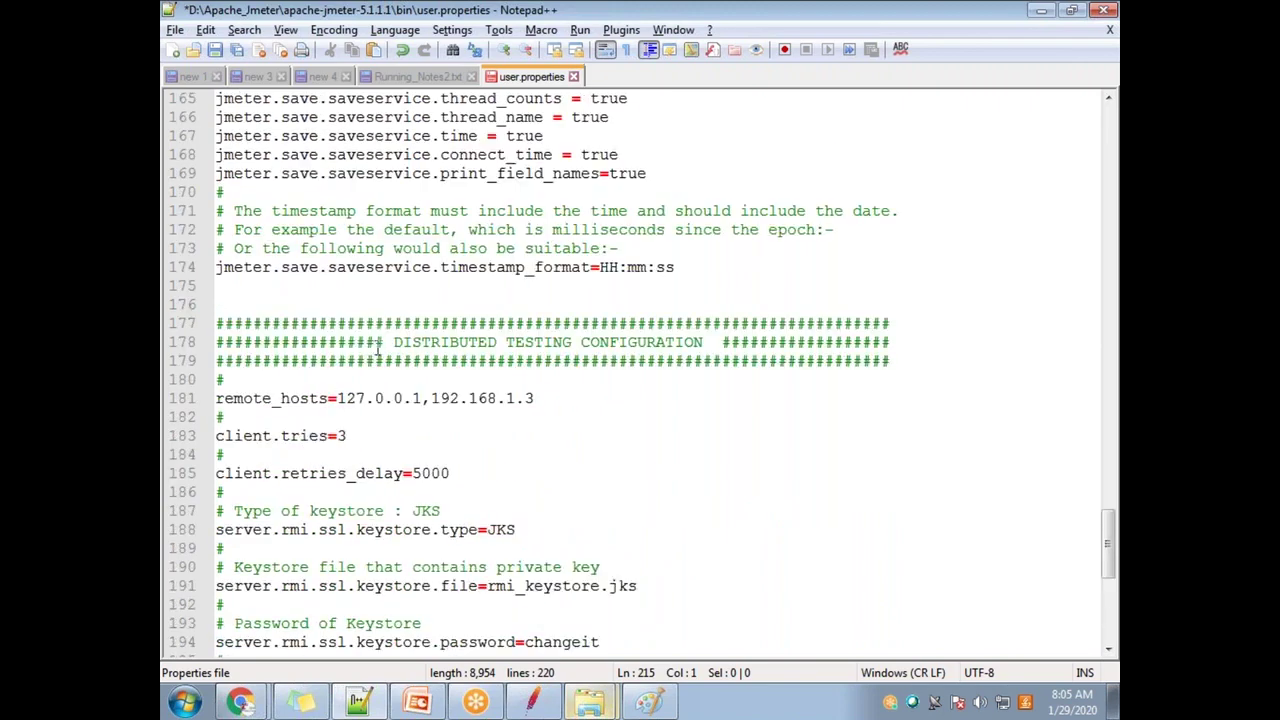
pyautogui.moveTo(381, 342); pyautogui.dragTo(787, 342)
pyautogui.scroll(-3, 571, 431)
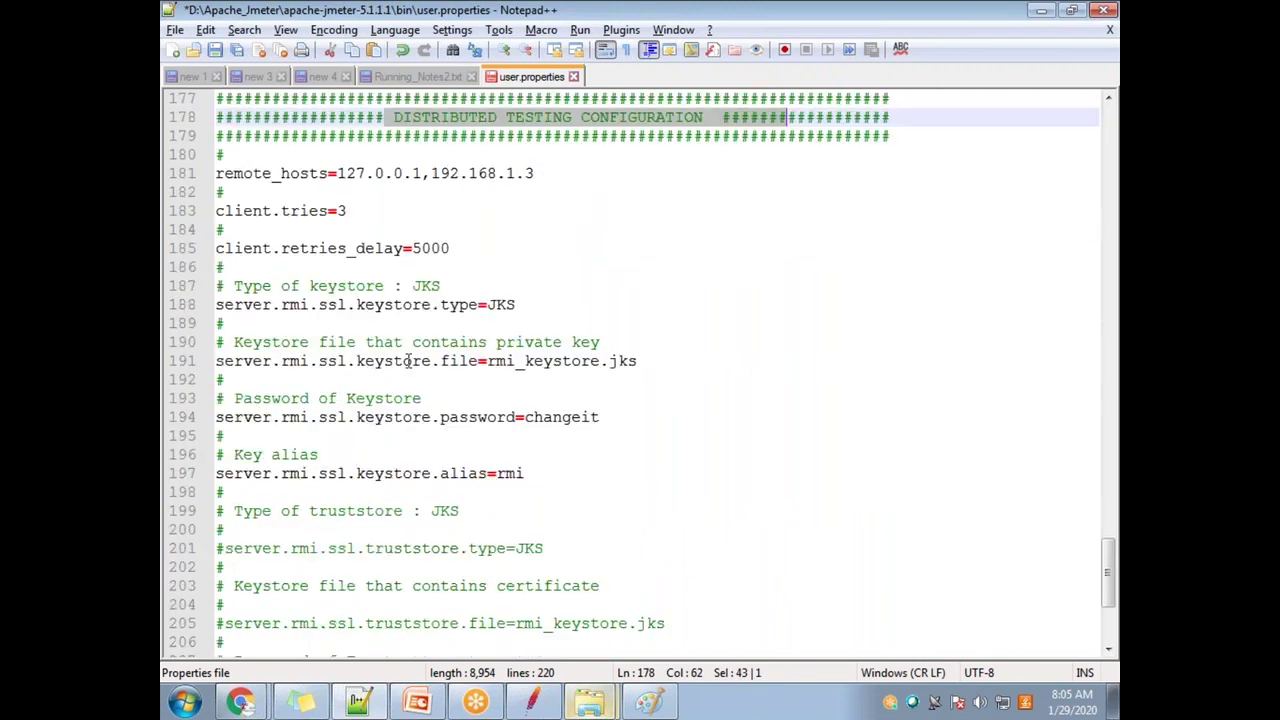
pyautogui.scroll(2, 406, 357)
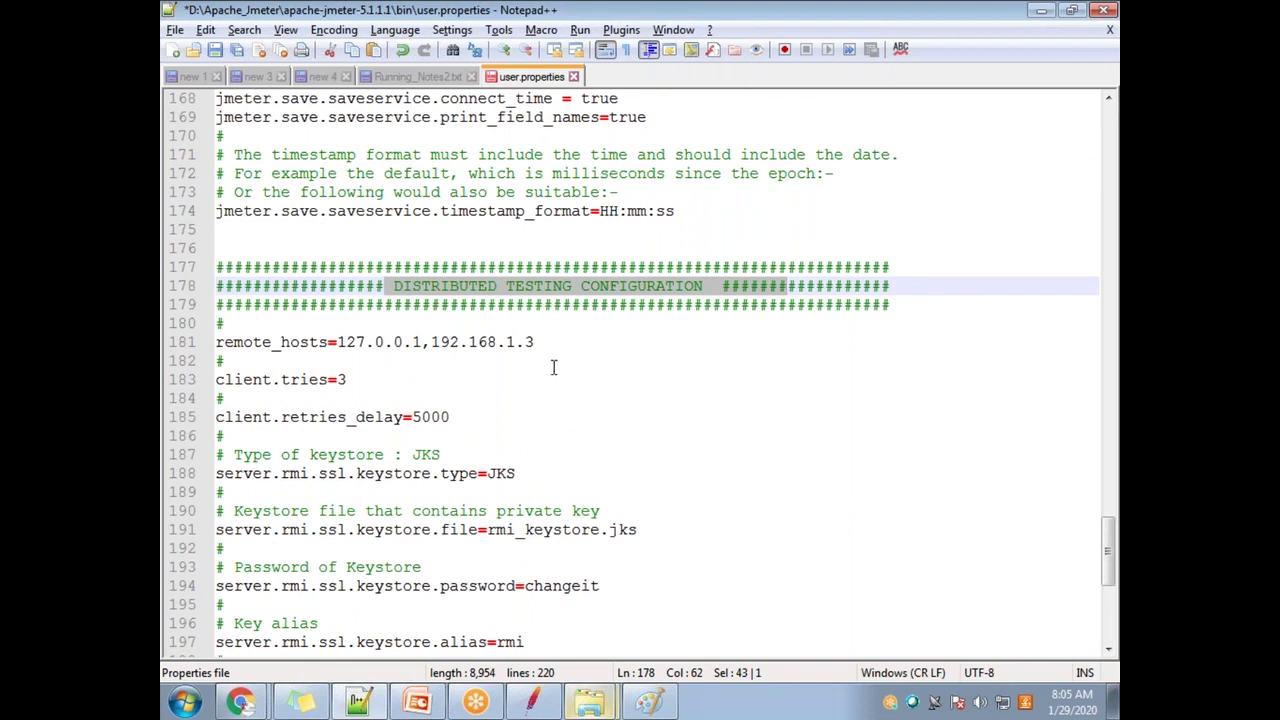
pyautogui.click(554, 369)
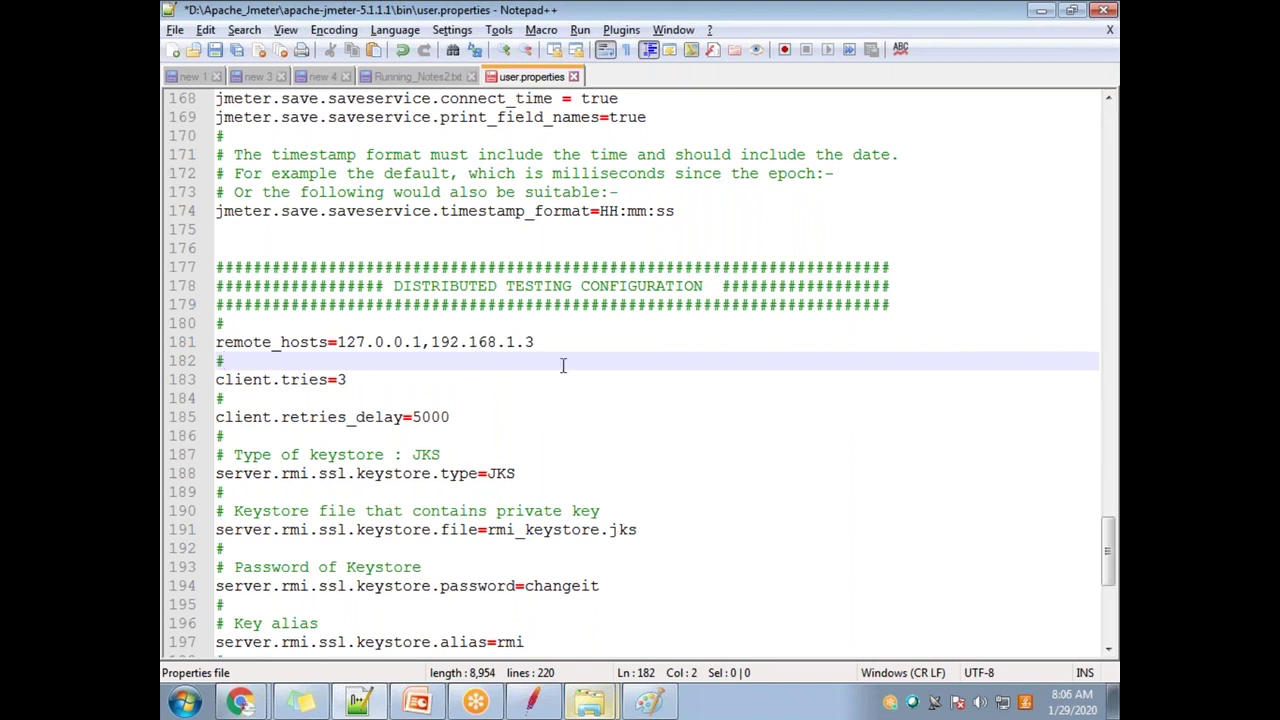
pyautogui.moveTo(444, 704)
pyautogui.click(440, 704)
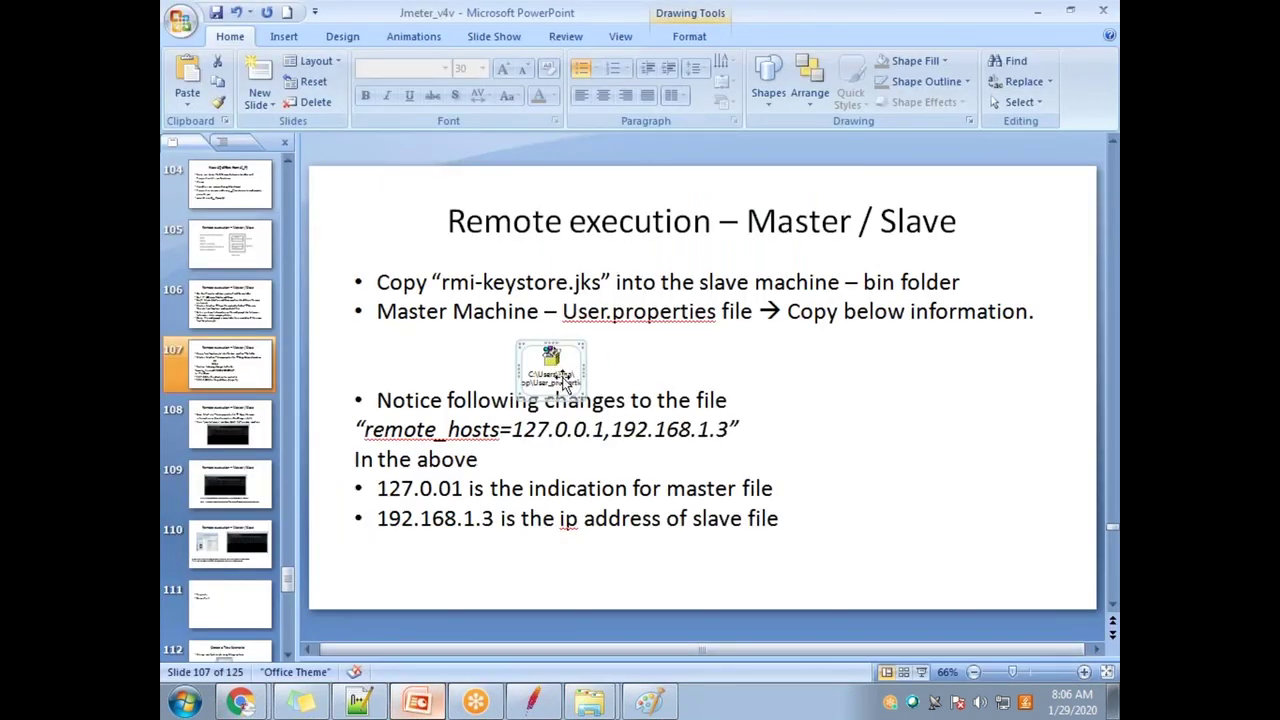
pyautogui.hotkey('alt', 'Tab')
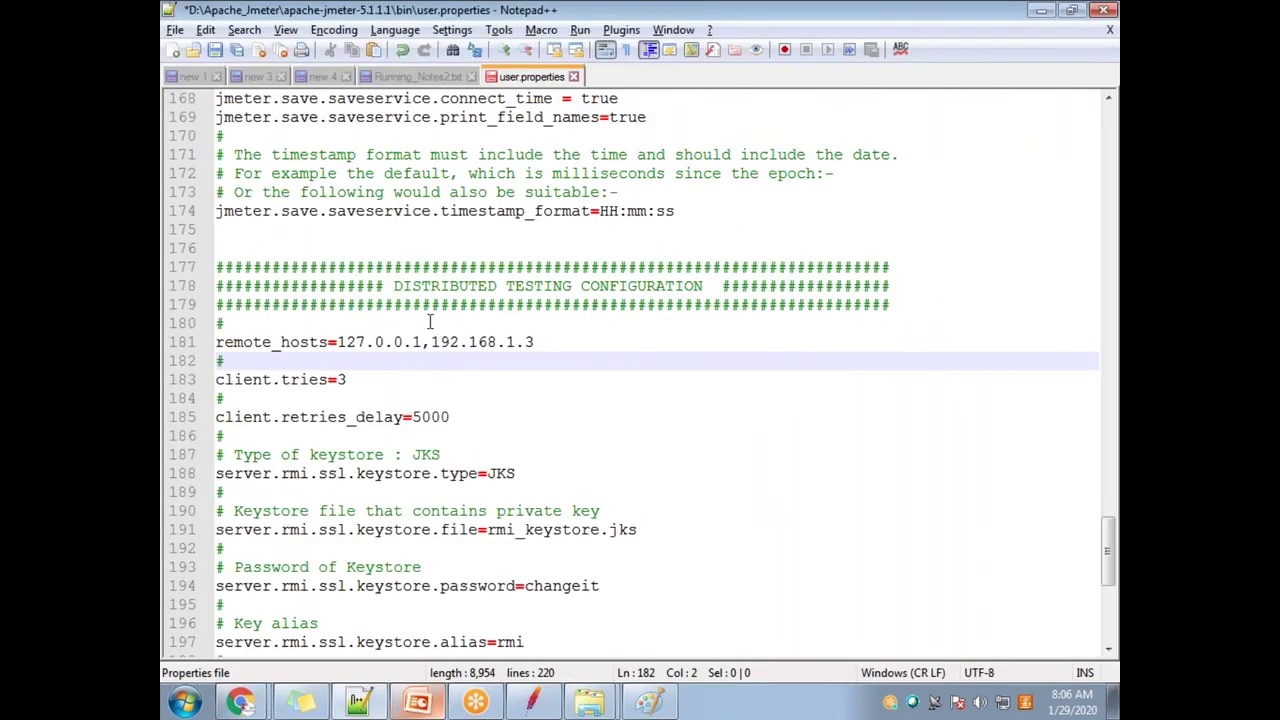
pyautogui.scroll(4, 622, 377)
pyautogui.scroll(20, 622, 377)
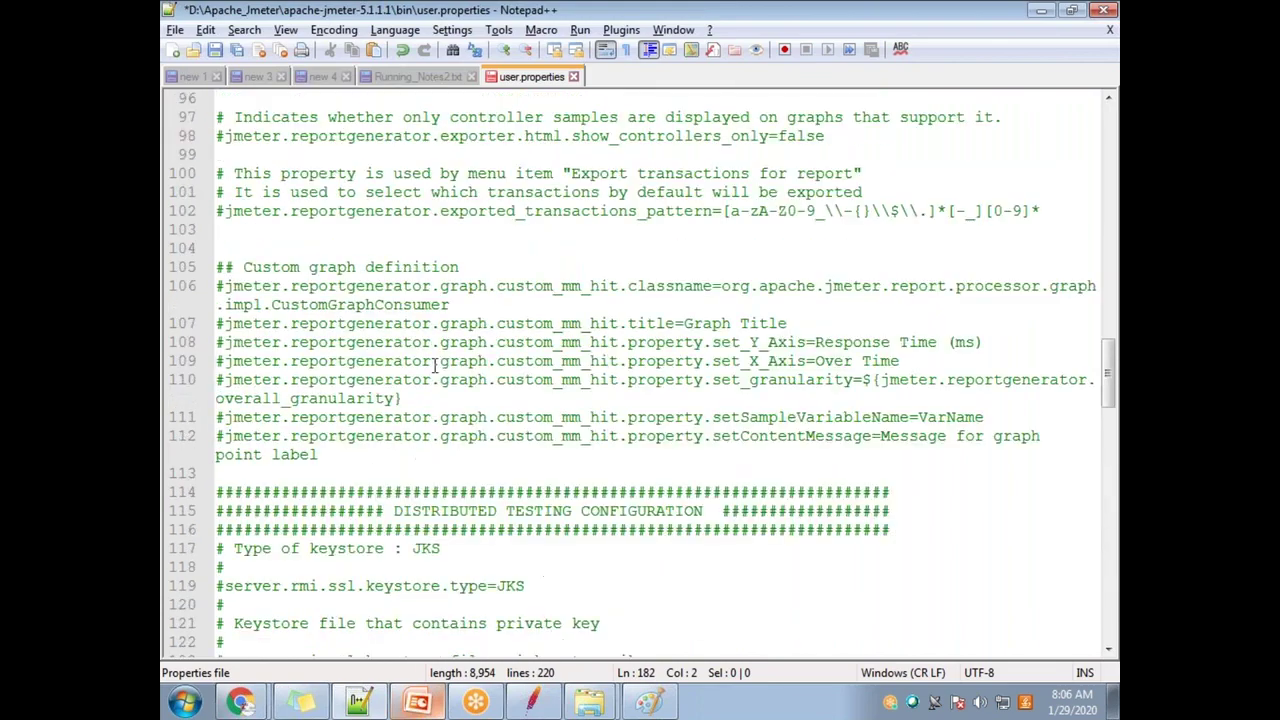
pyautogui.scroll(20, 391, 128)
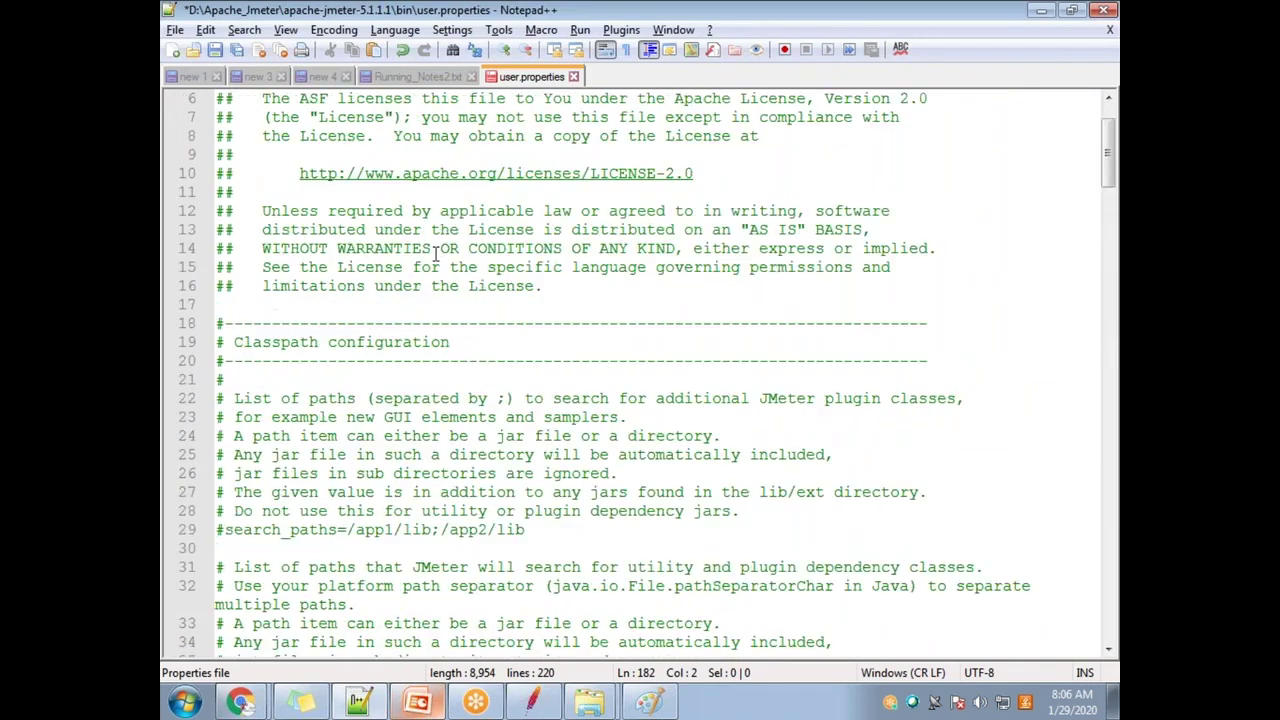
pyautogui.moveTo(1110, 125); pyautogui.dragTo(1108, 585)
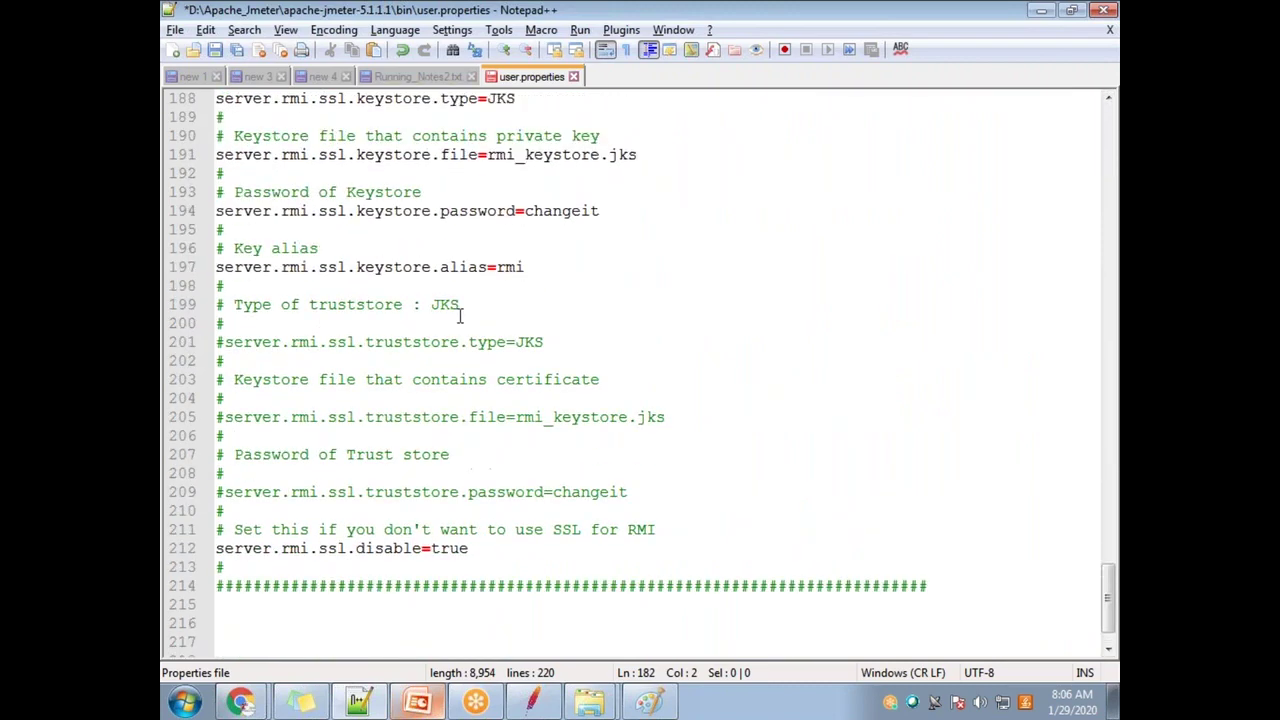
pyautogui.scroll(7, 460, 316)
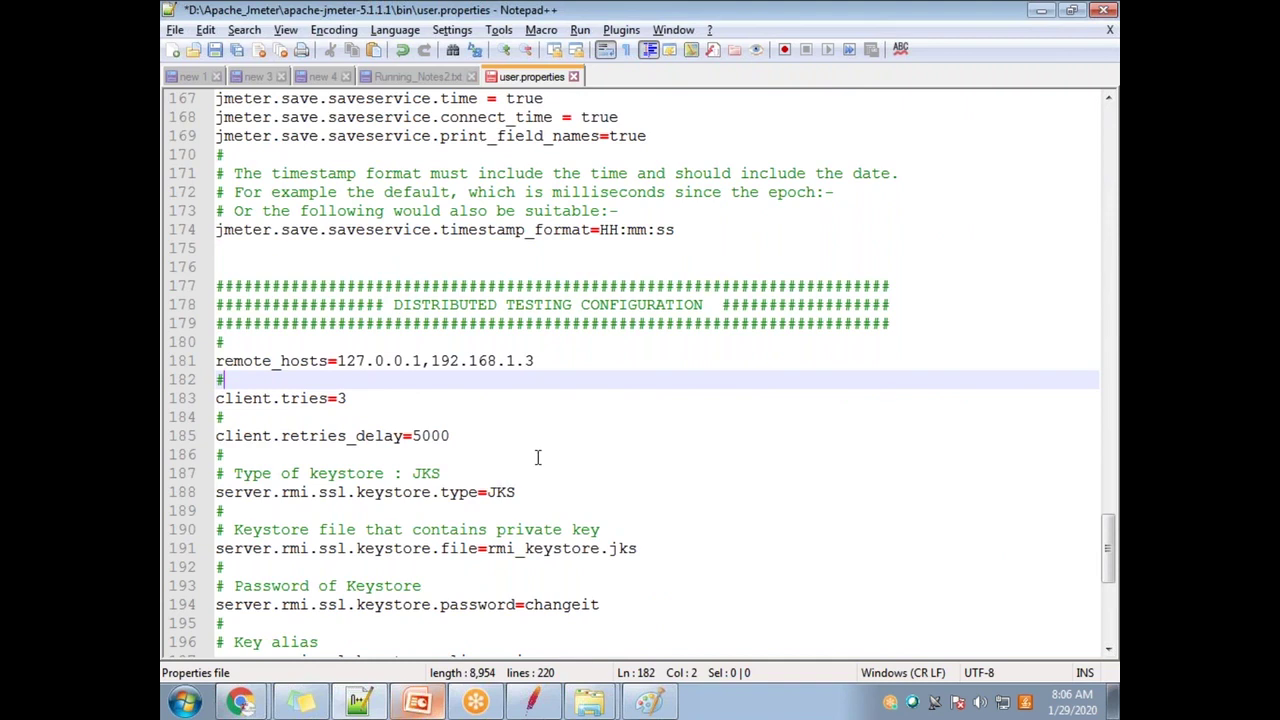
pyautogui.scroll(-1, 537, 457)
pyautogui.moveTo(226, 307); pyautogui.dragTo(320, 306)
pyautogui.moveTo(234, 342); pyautogui.dragTo(316, 342)
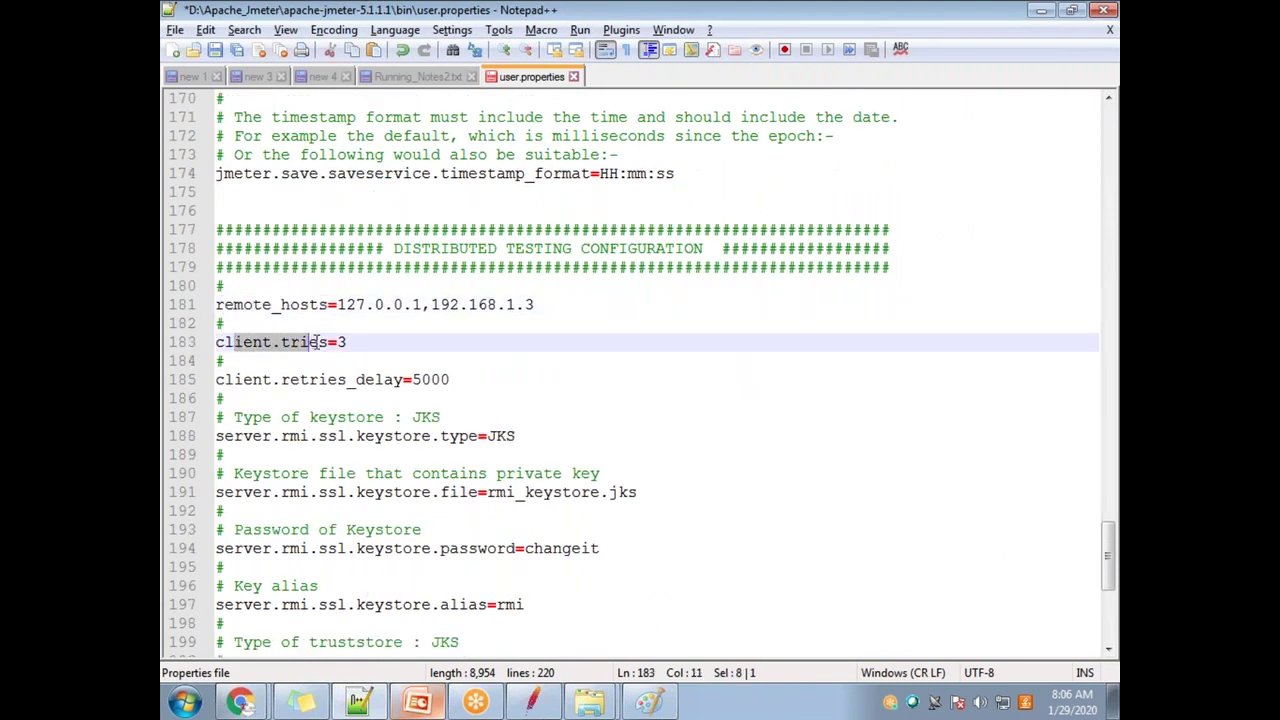
pyautogui.moveTo(262, 380); pyautogui.dragTo(322, 378)
pyautogui.scroll(-2, 392, 383)
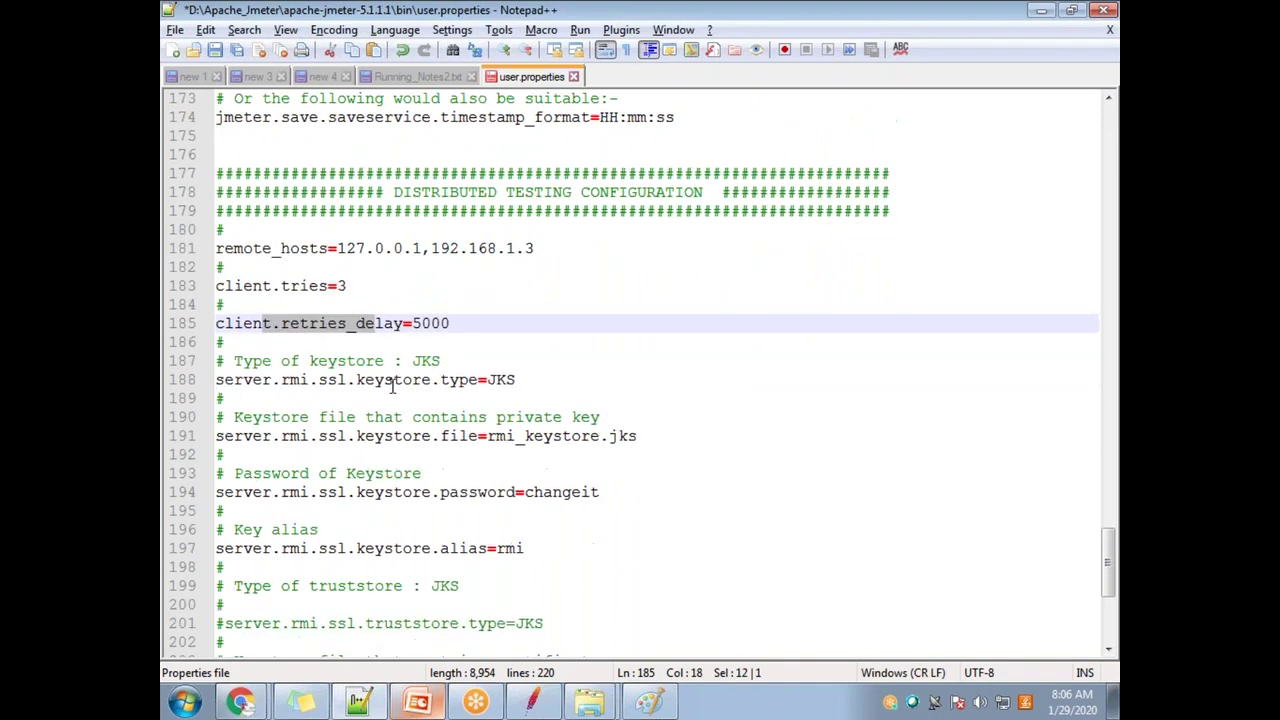
pyautogui.scroll(-5, 422, 380)
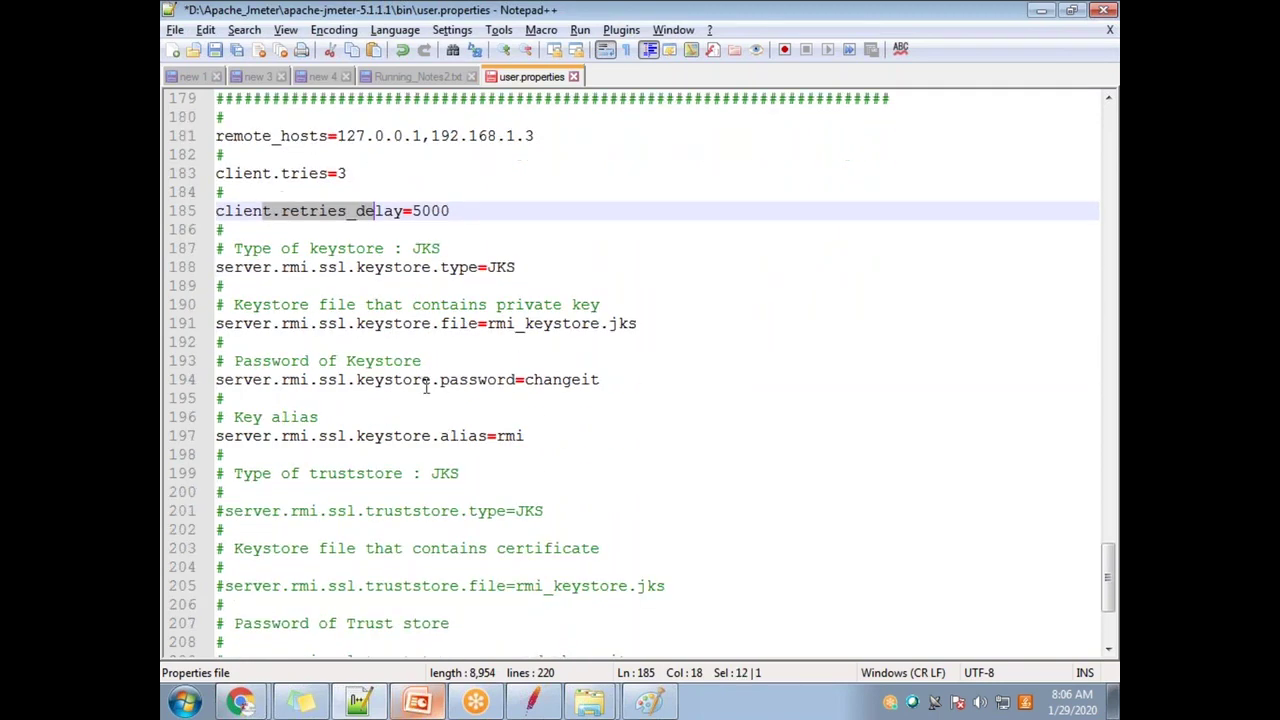
pyautogui.scroll(4, 411, 445)
pyautogui.moveTo(357, 267); pyautogui.dragTo(488, 267)
pyautogui.click(441, 363)
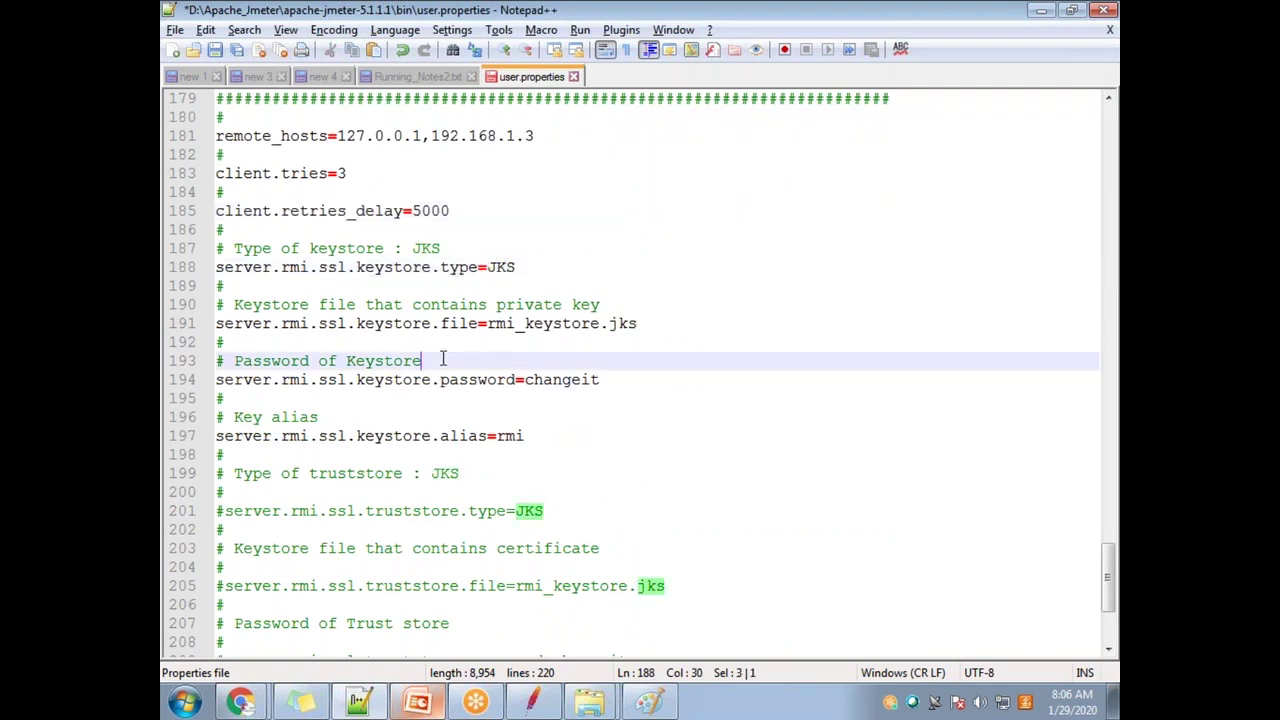
# Step: Replace the default value after server.rmi.ssl.keystore.password= with the new keystore password
pyautogui.moveTo(489, 324); pyautogui.dragTo(640, 323)
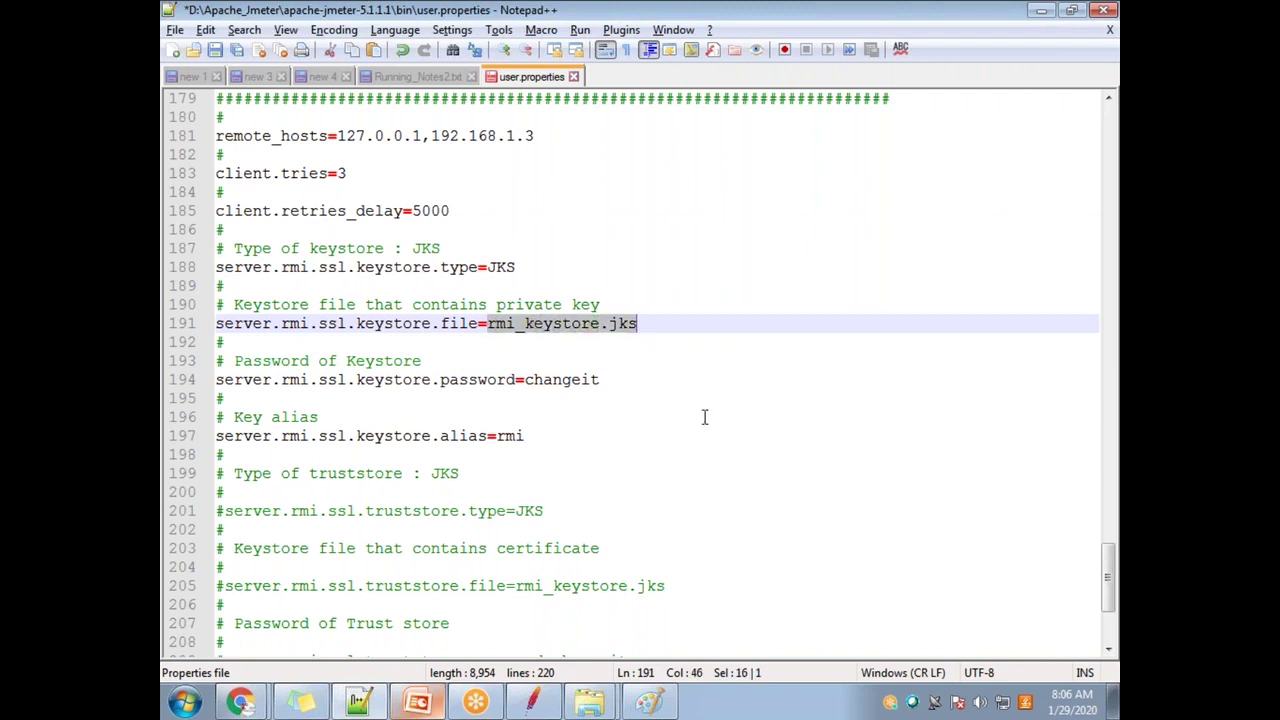
pyautogui.moveTo(440, 360); pyautogui.dragTo(347, 361)
pyautogui.moveTo(628, 380); pyautogui.dragTo(528, 393)
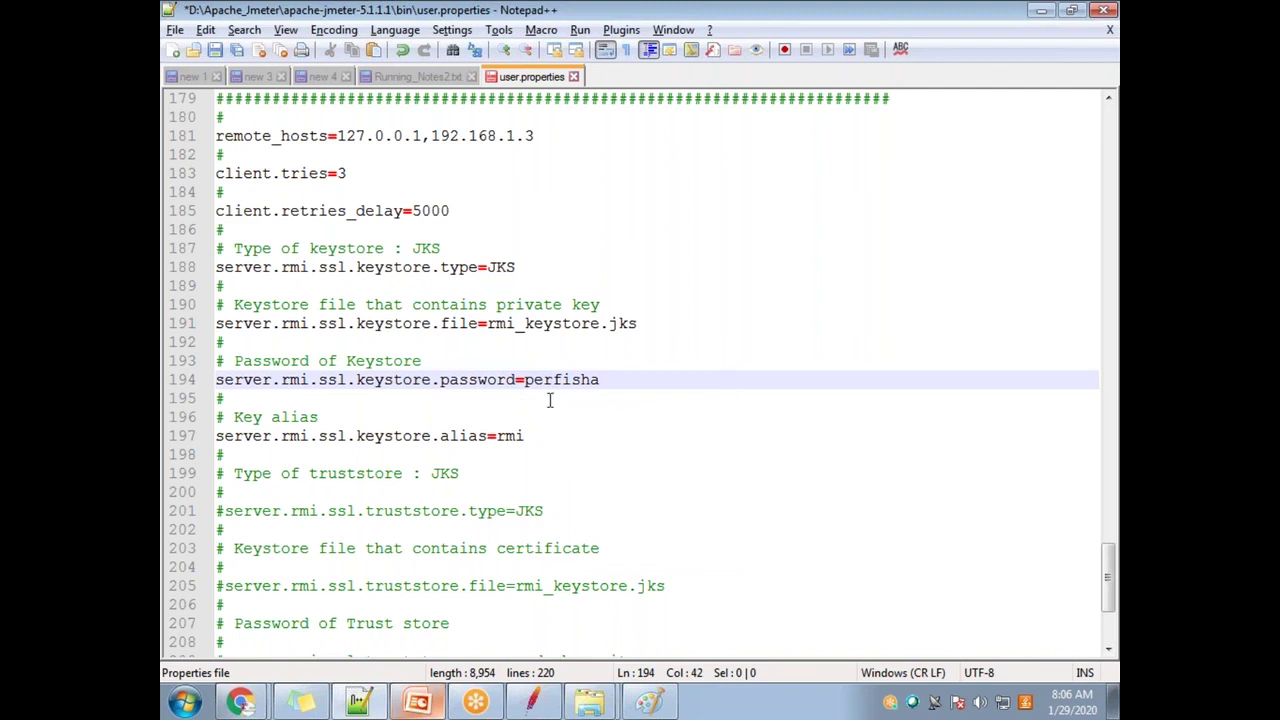
# Step: Review the keystore alias and SSL disable settings, then save user.properties
pyautogui.scroll(-1, 595, 470)
pyautogui.moveTo(229, 381); pyautogui.dragTo(540, 378)
pyautogui.scroll(-3, 551, 445)
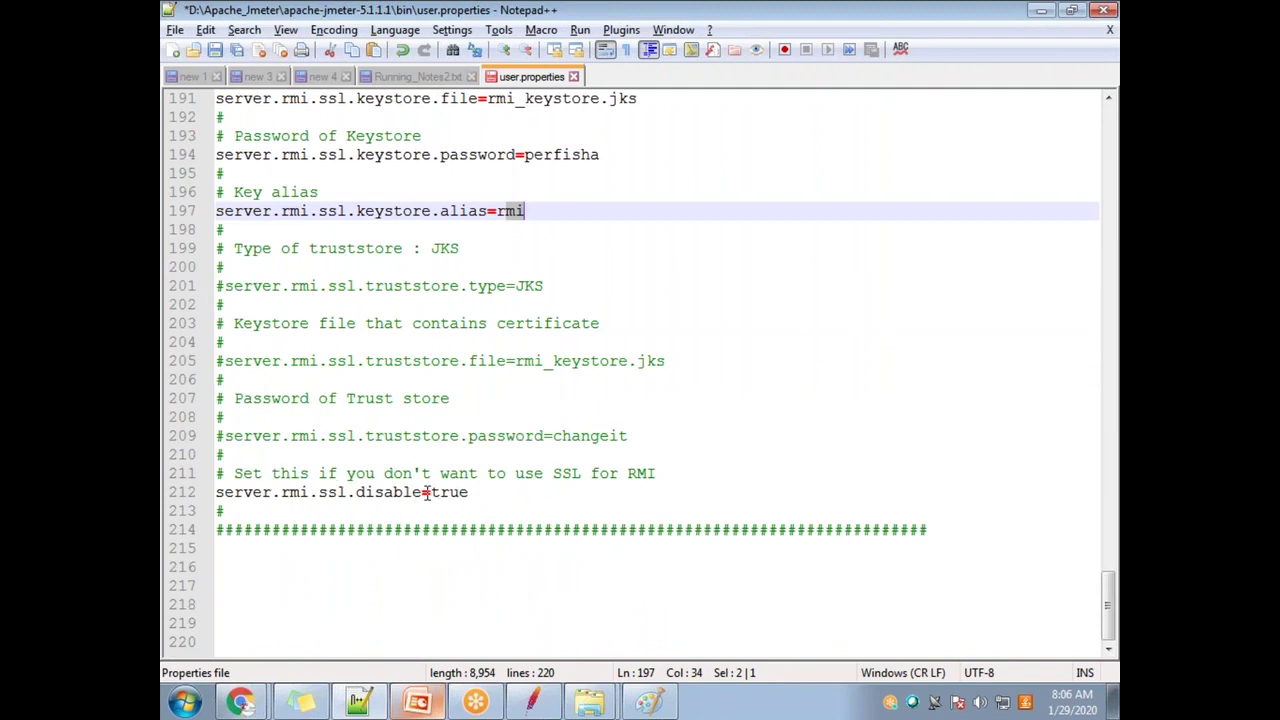
pyautogui.moveTo(470, 493); pyautogui.dragTo(280, 474)
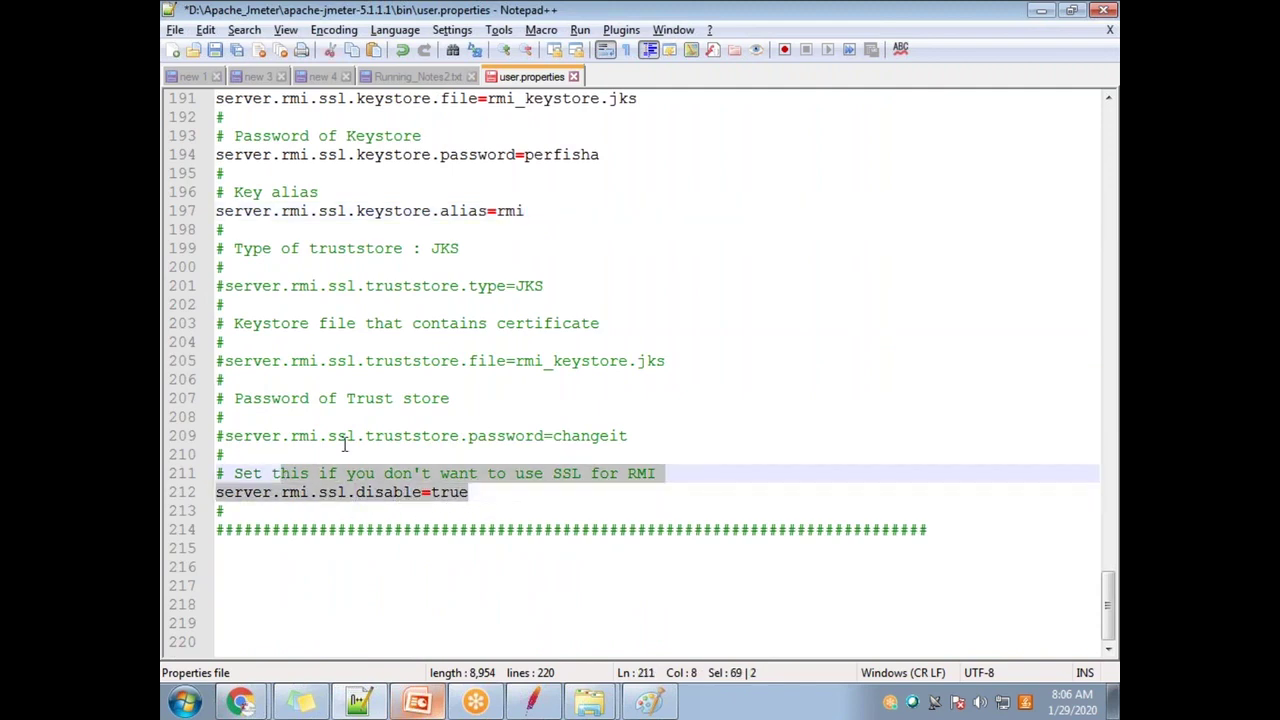
pyautogui.scroll(8, 440, 420)
pyautogui.scroll(-7, 449, 470)
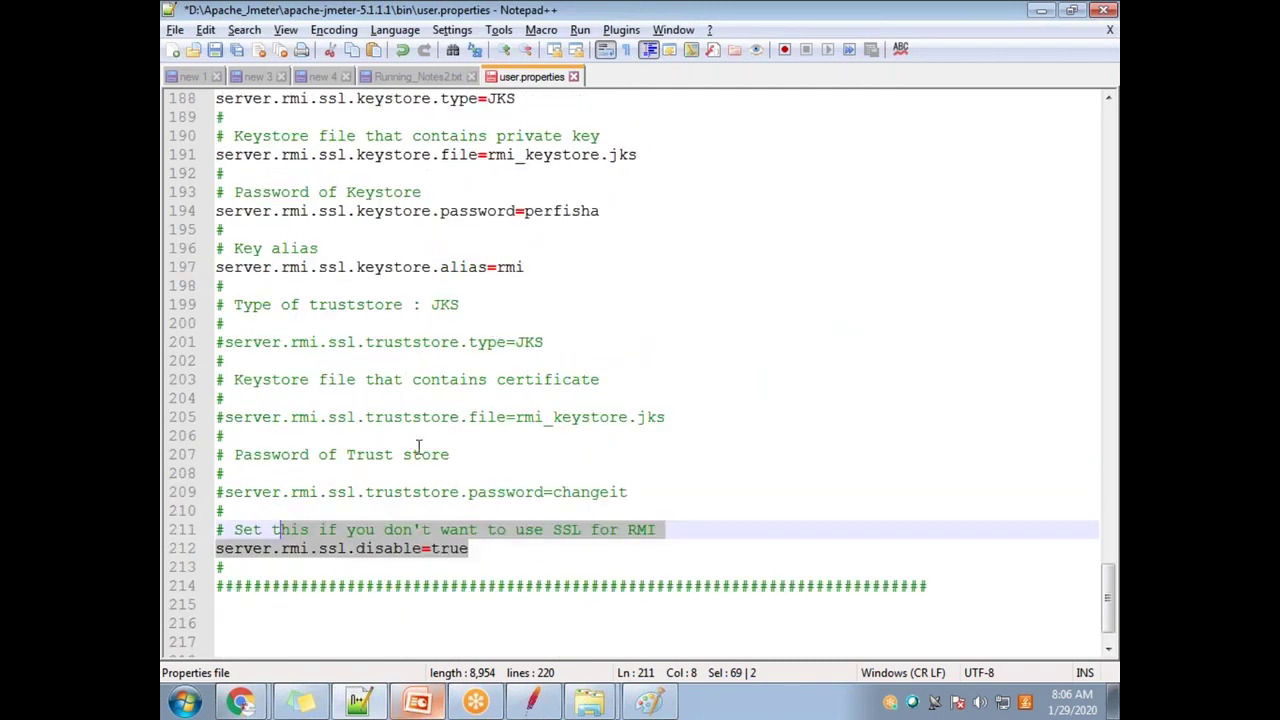
pyautogui.scroll(5, 406, 463)
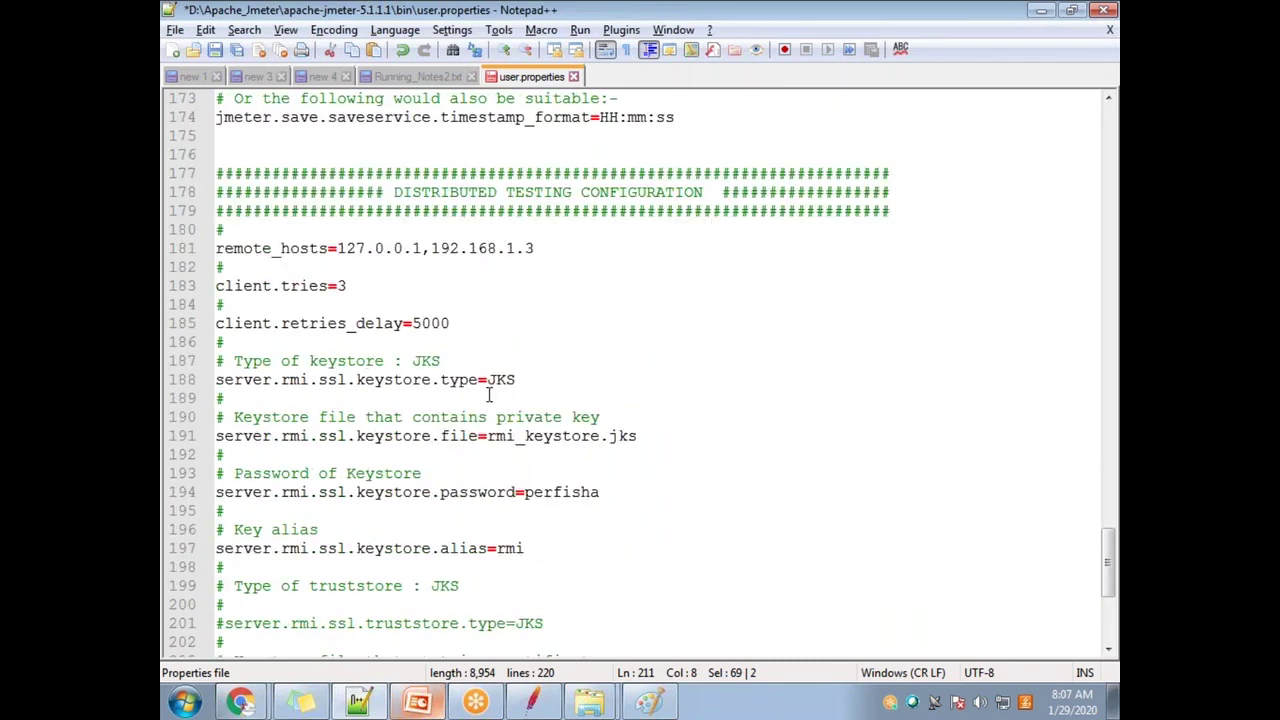
pyautogui.hotkey('ctrl', 's')
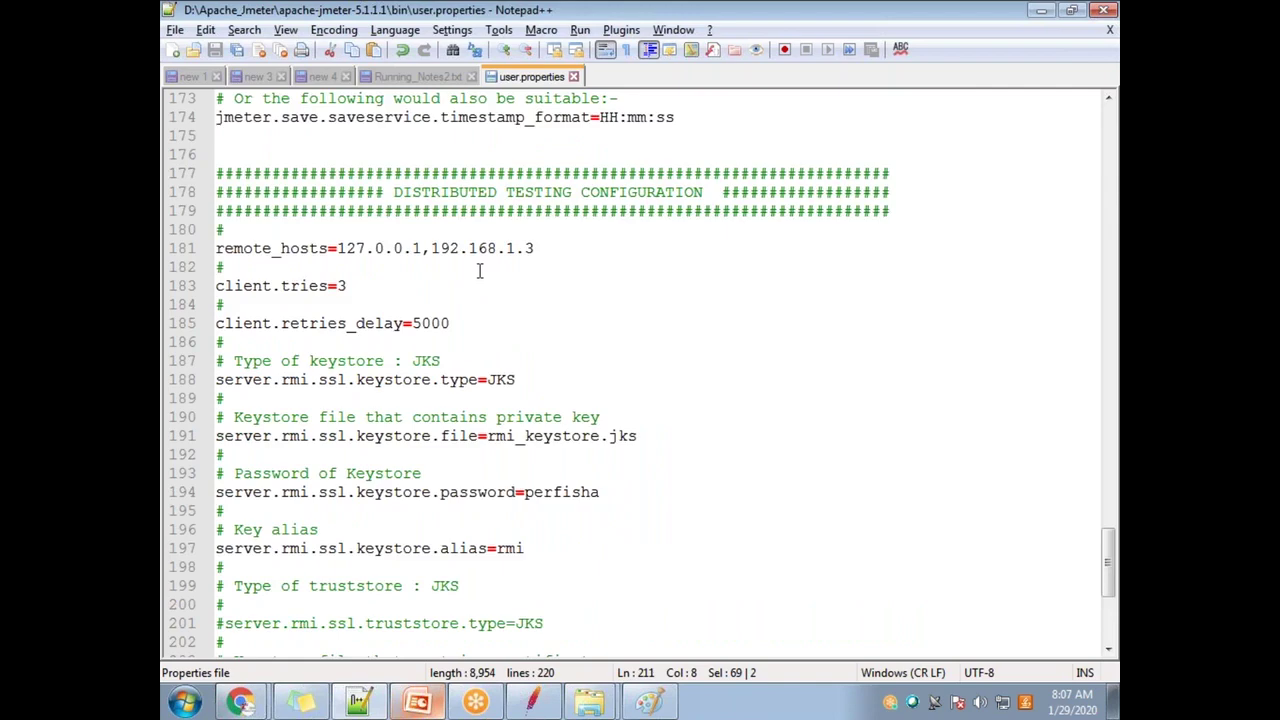
# Step: Re-check the new keystore password and select the remote_hosts addresses on line 181
pyautogui.scroll(-3, 480, 290)
pyautogui.click(603, 323)
pyautogui.moveTo(603, 323); pyautogui.dragTo(523, 323)
pyautogui.click(286, 328)
pyautogui.moveTo(287, 333); pyautogui.dragTo(511, 320)
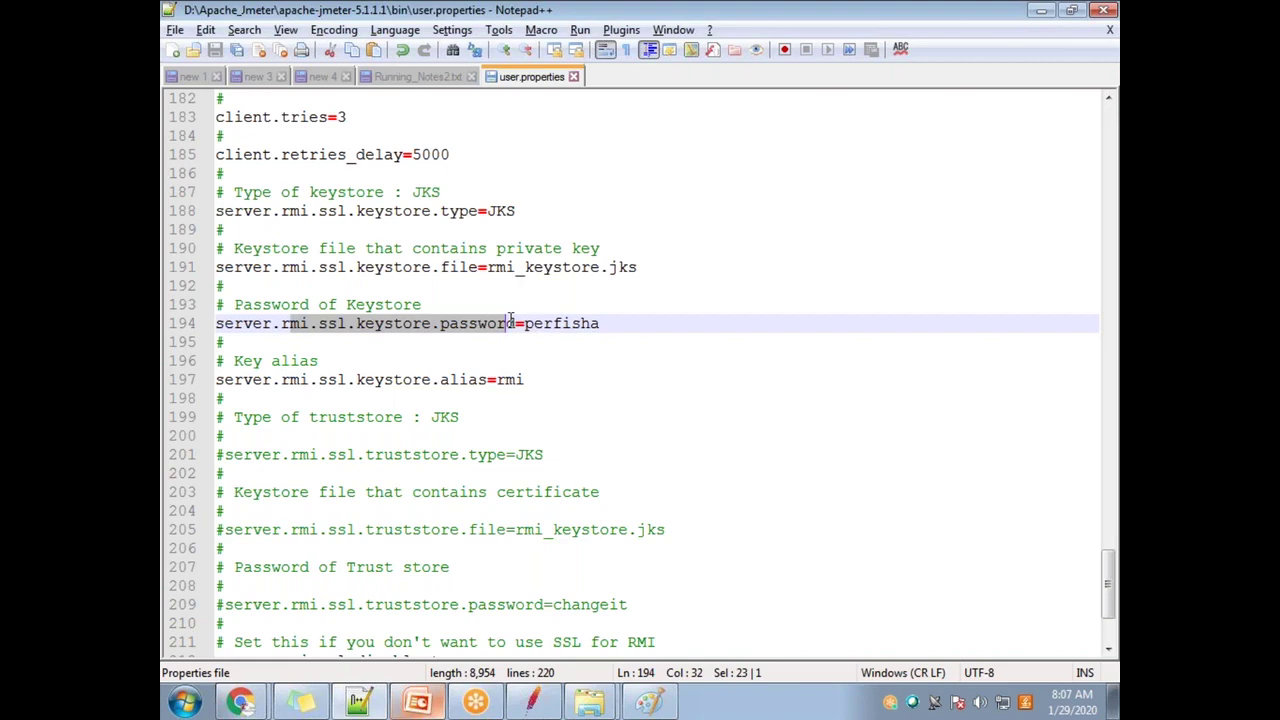
pyautogui.moveTo(612, 323); pyautogui.dragTo(524, 323)
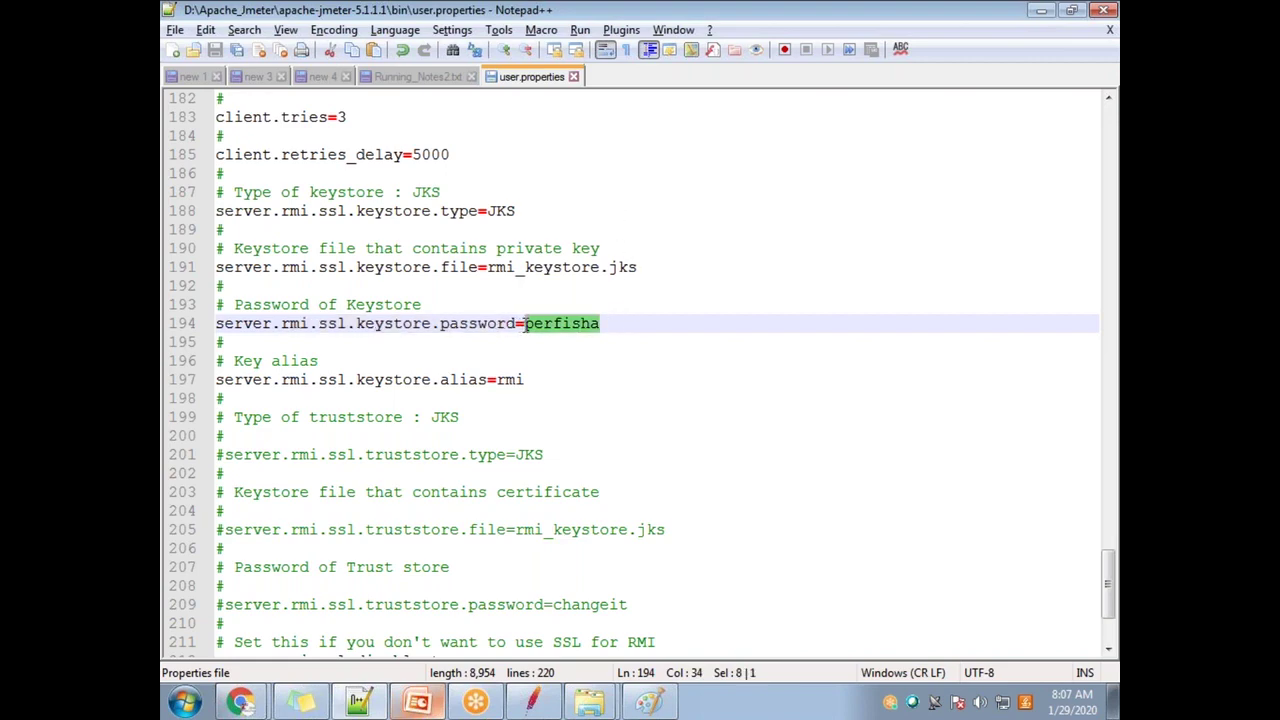
pyautogui.scroll(5, 534, 338)
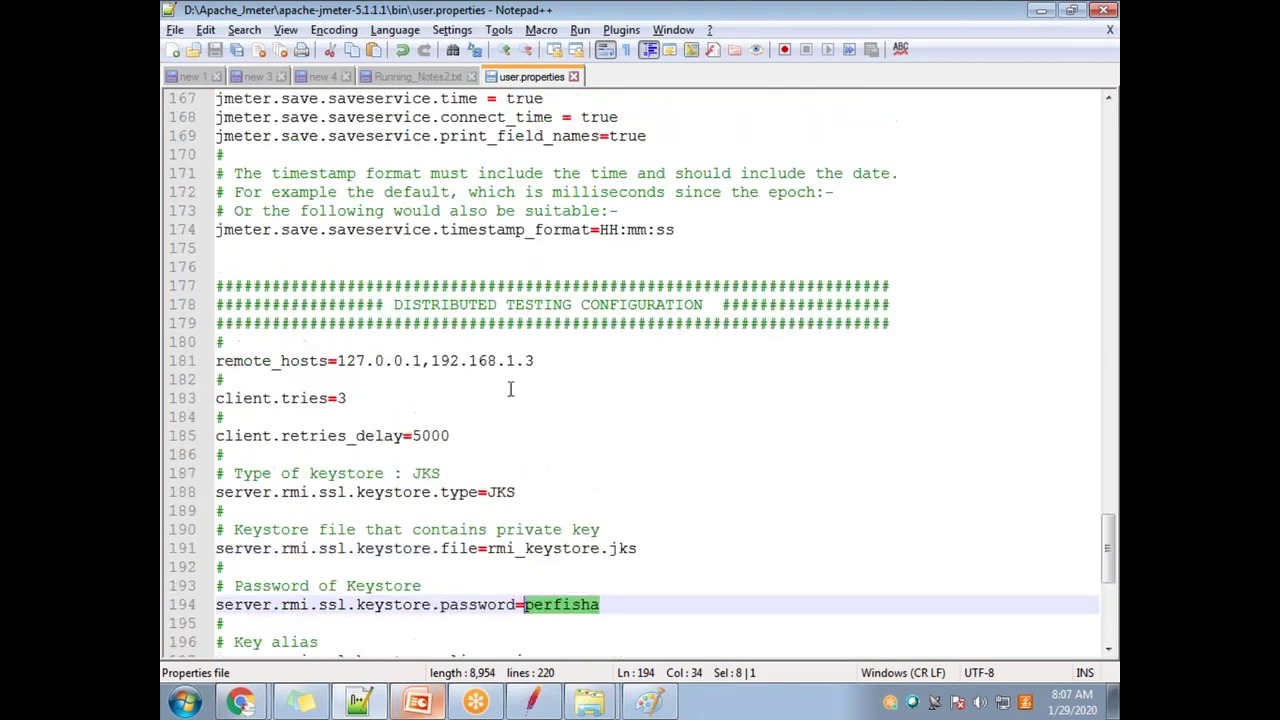
pyautogui.moveTo(338, 360); pyautogui.dragTo(543, 361)
pyautogui.click(551, 396)
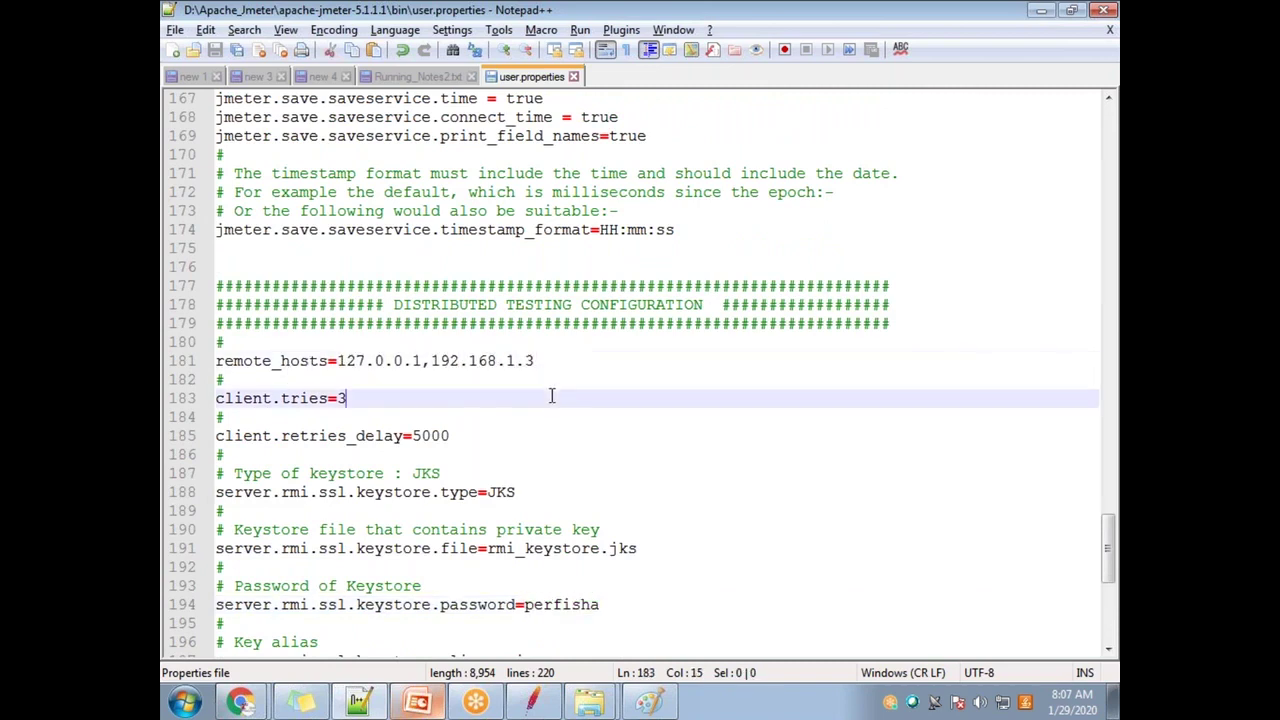
pyautogui.moveTo(535, 360); pyautogui.dragTo(340, 365)
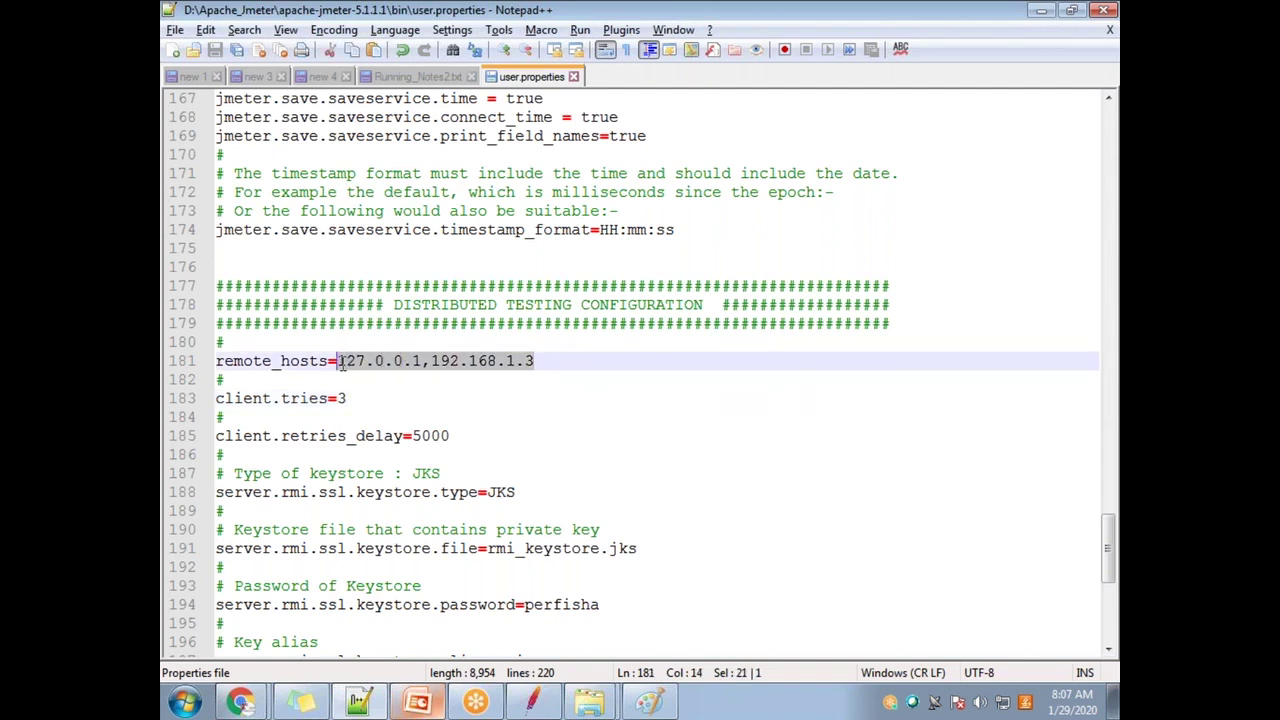
# Step: Replace remote_hosts with 192.168.0.103,192.168.0.104, checking IPs on the network diagram, and save
pyautogui.click(482, 378)
pyautogui.moveTo(535, 361); pyautogui.dragTo(339, 355)
pyautogui.write('192.')
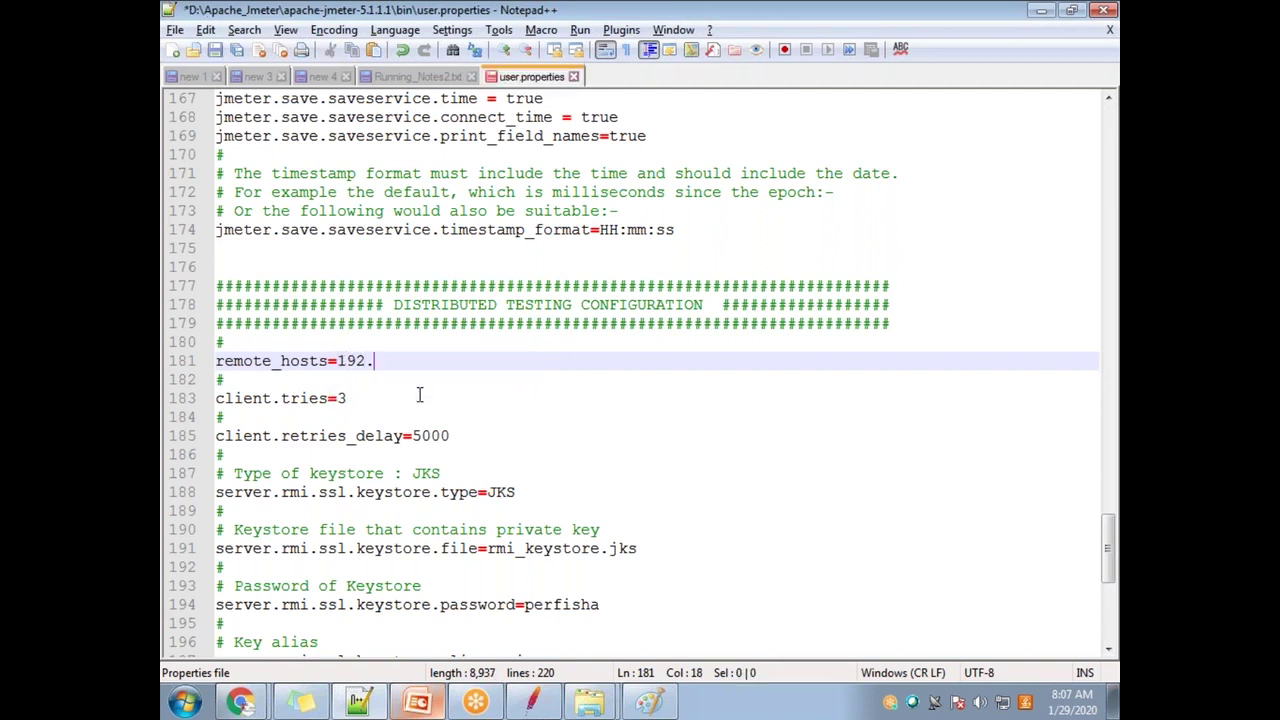
pyautogui.write('168.0.103,')
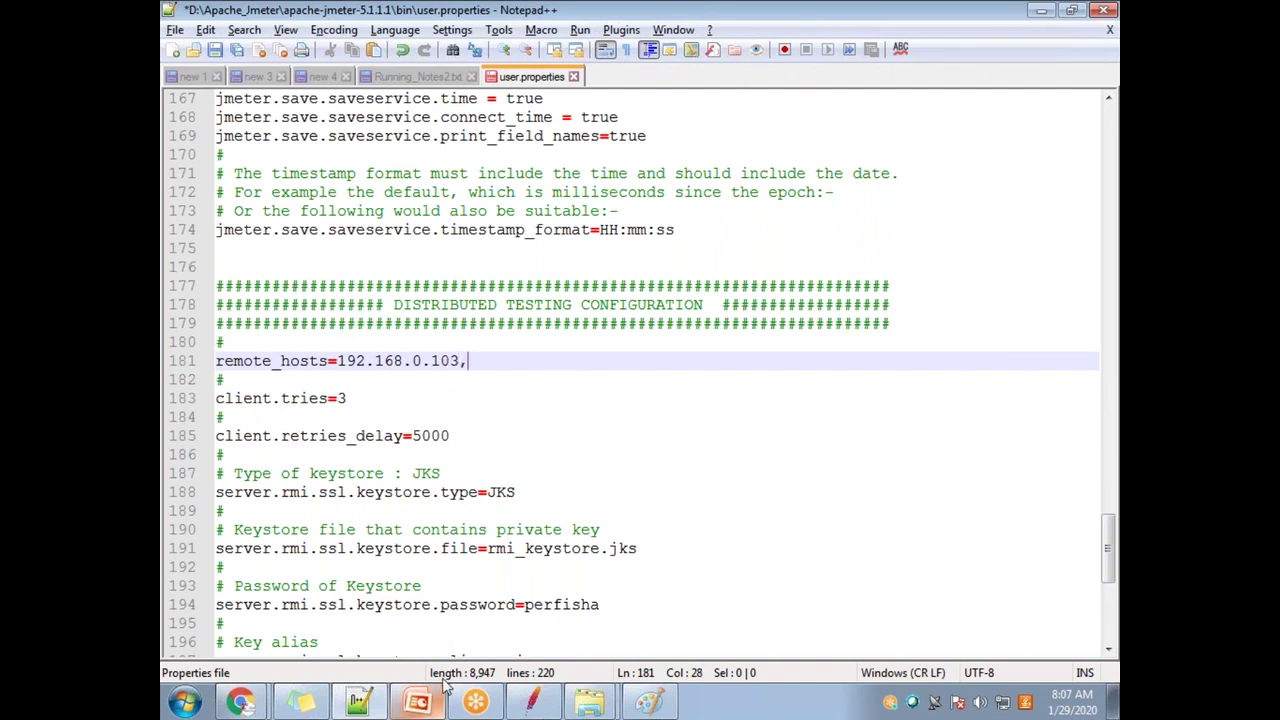
pyautogui.click(650, 702)
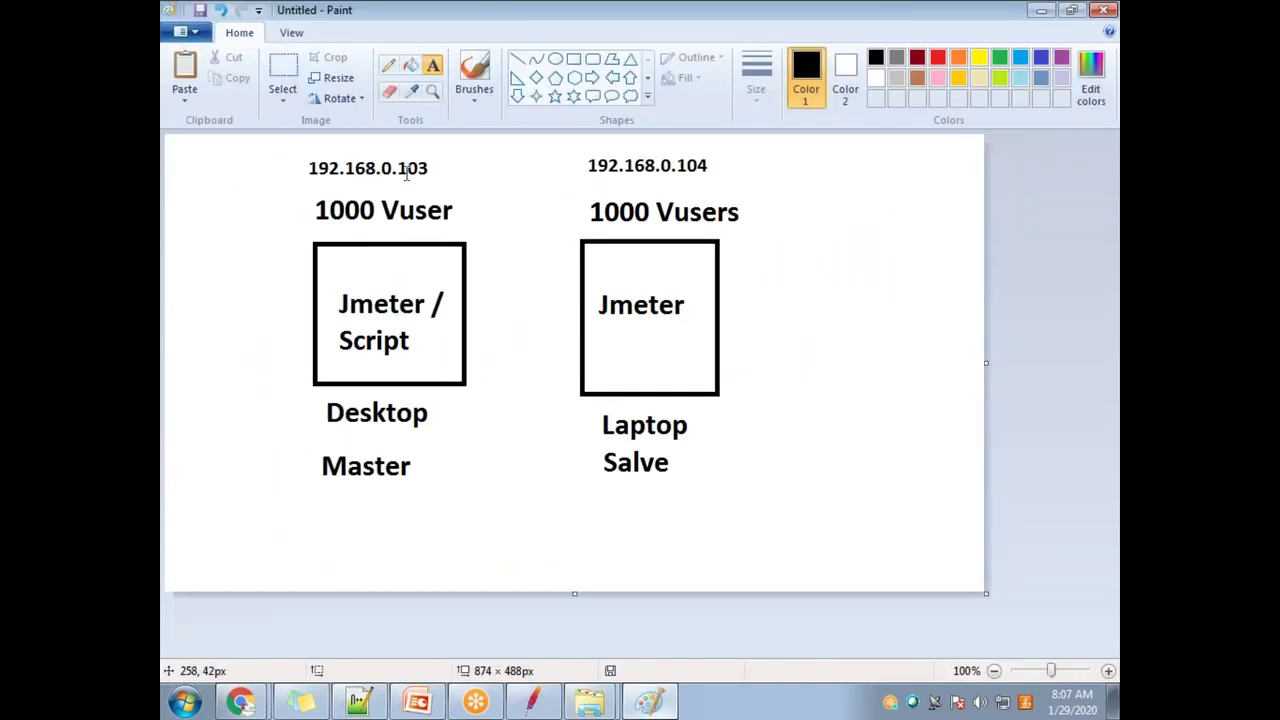
pyautogui.hotkey('alt', 'Tab')
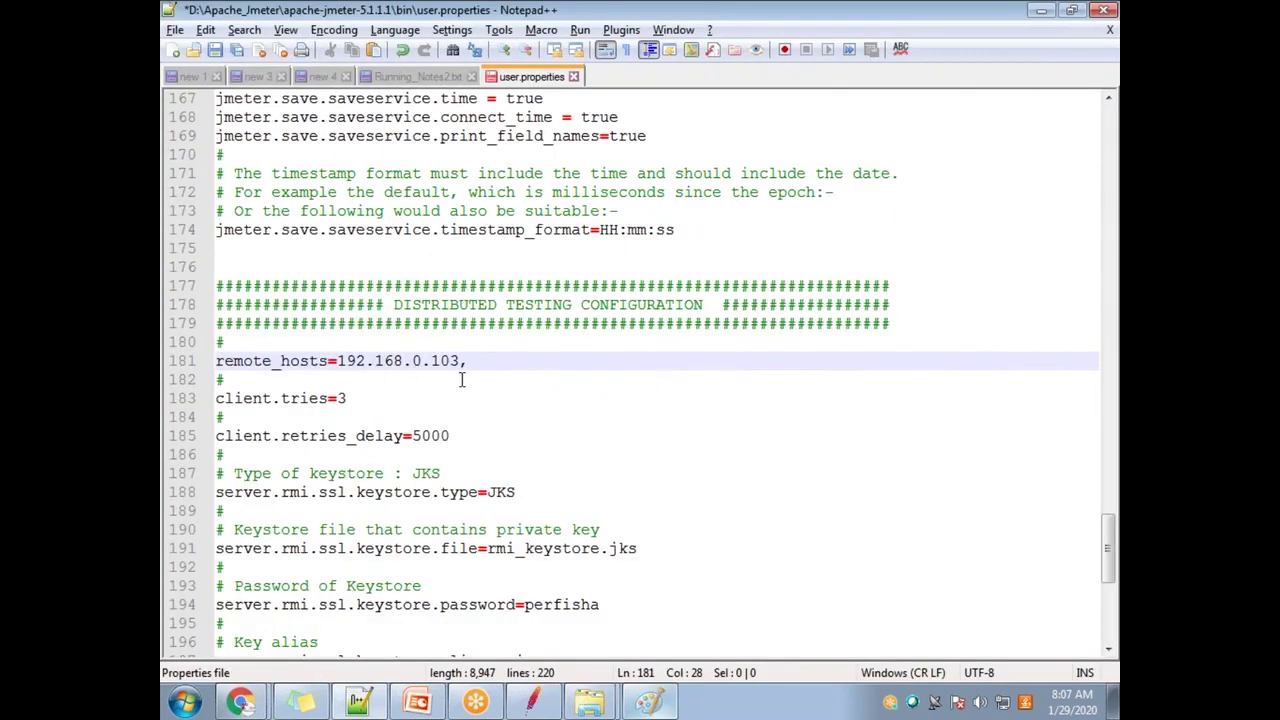
pyautogui.write('92.168.0.104')
pyautogui.hotkey('alt', 'Tab')
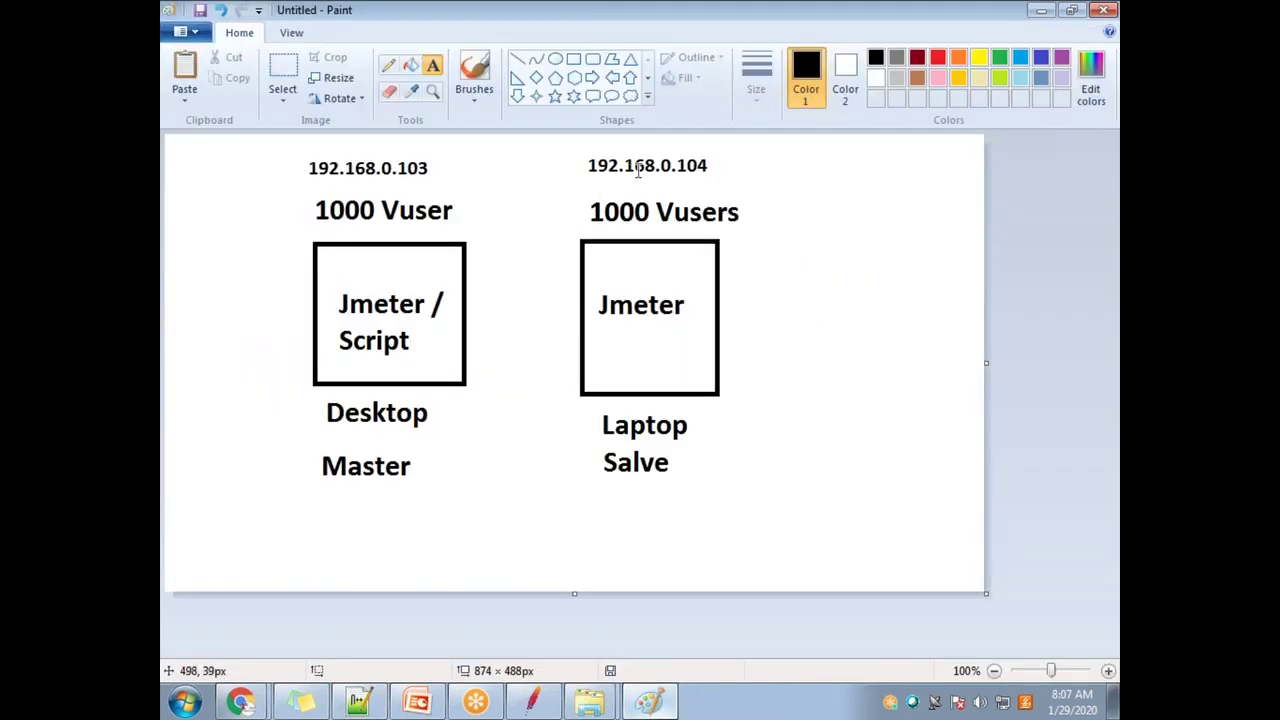
pyautogui.hotkey('alt', 'Tab')
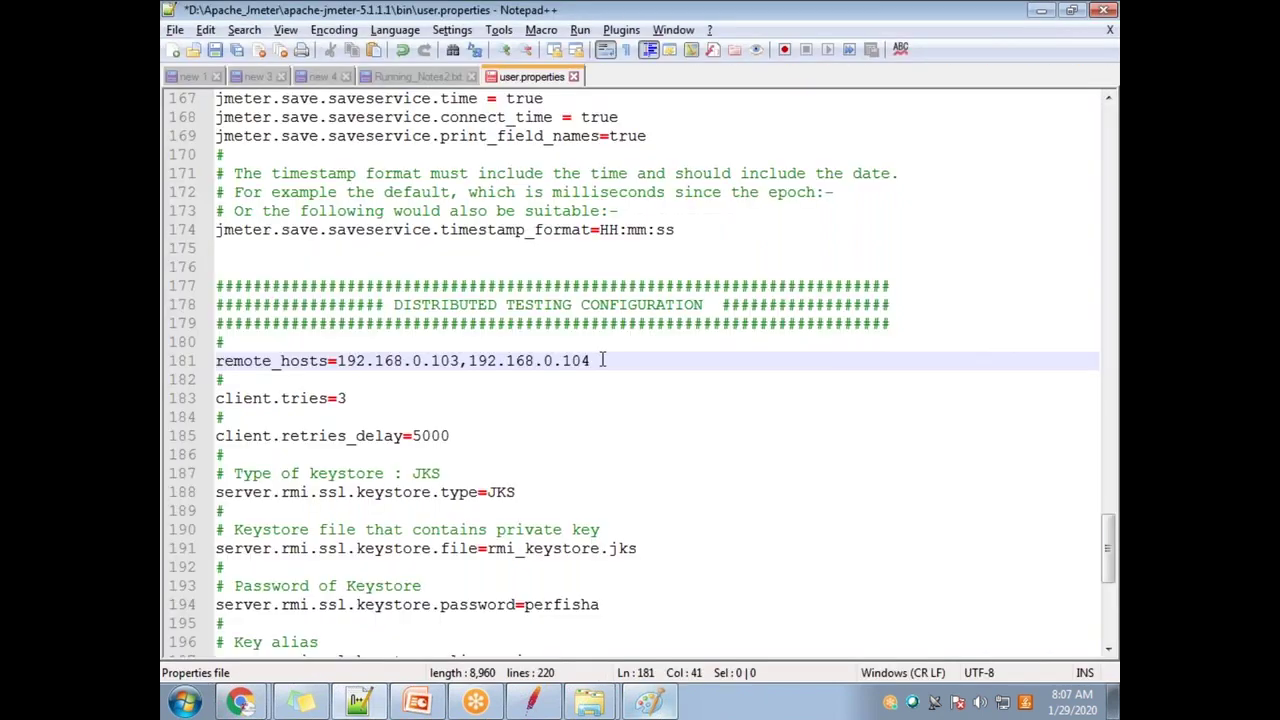
pyautogui.hotkey('ctrl', 's')
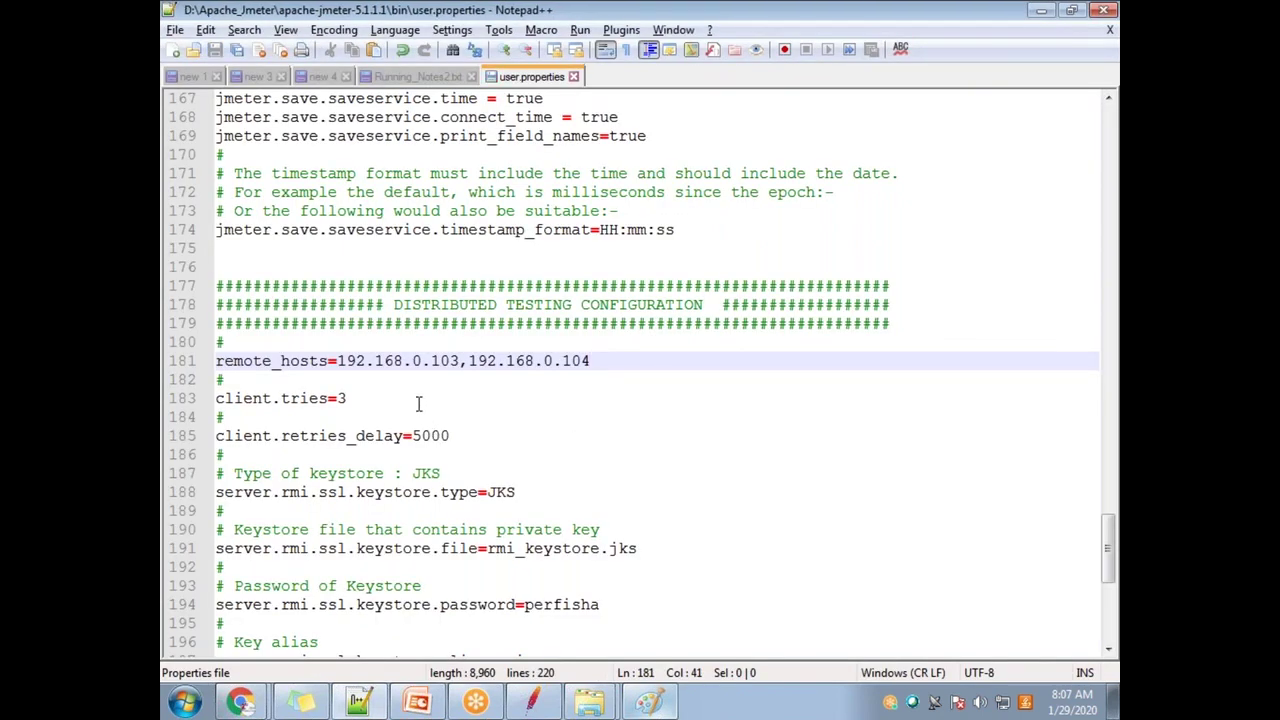
pyautogui.moveTo(590, 361); pyautogui.dragTo(356, 361)
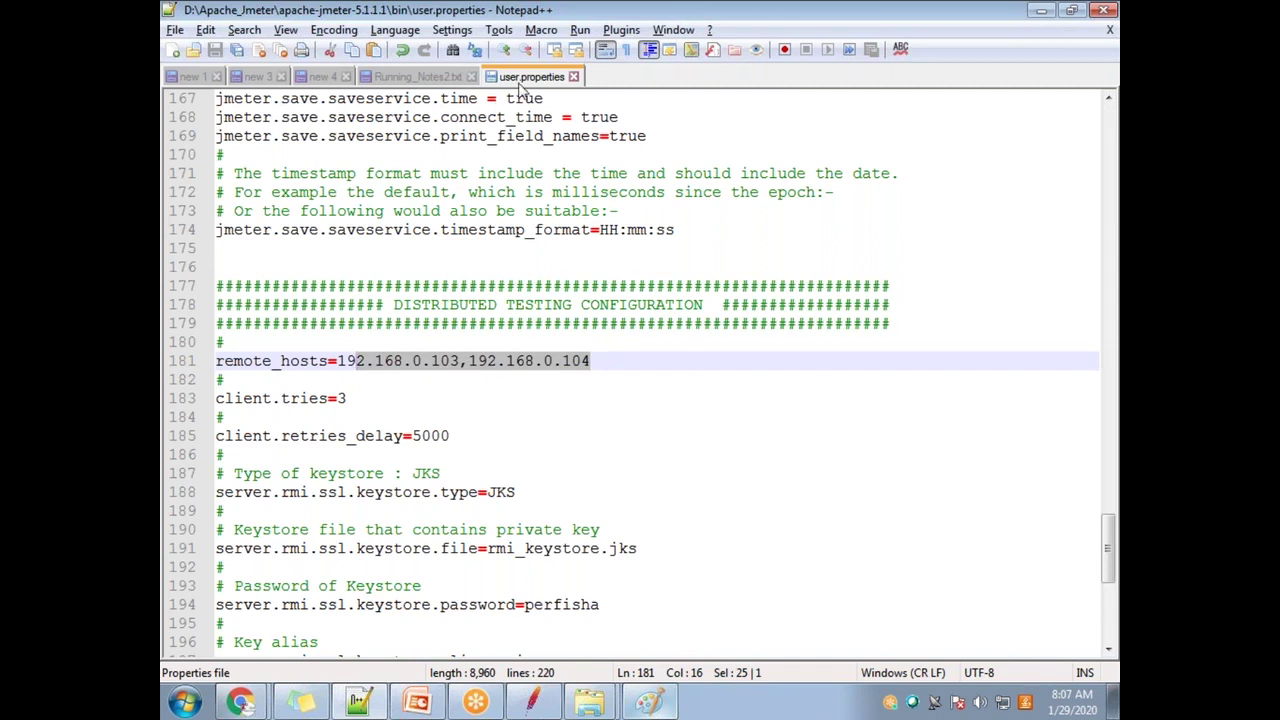
pyautogui.moveTo(478, 702)
pyautogui.moveTo(590, 702)
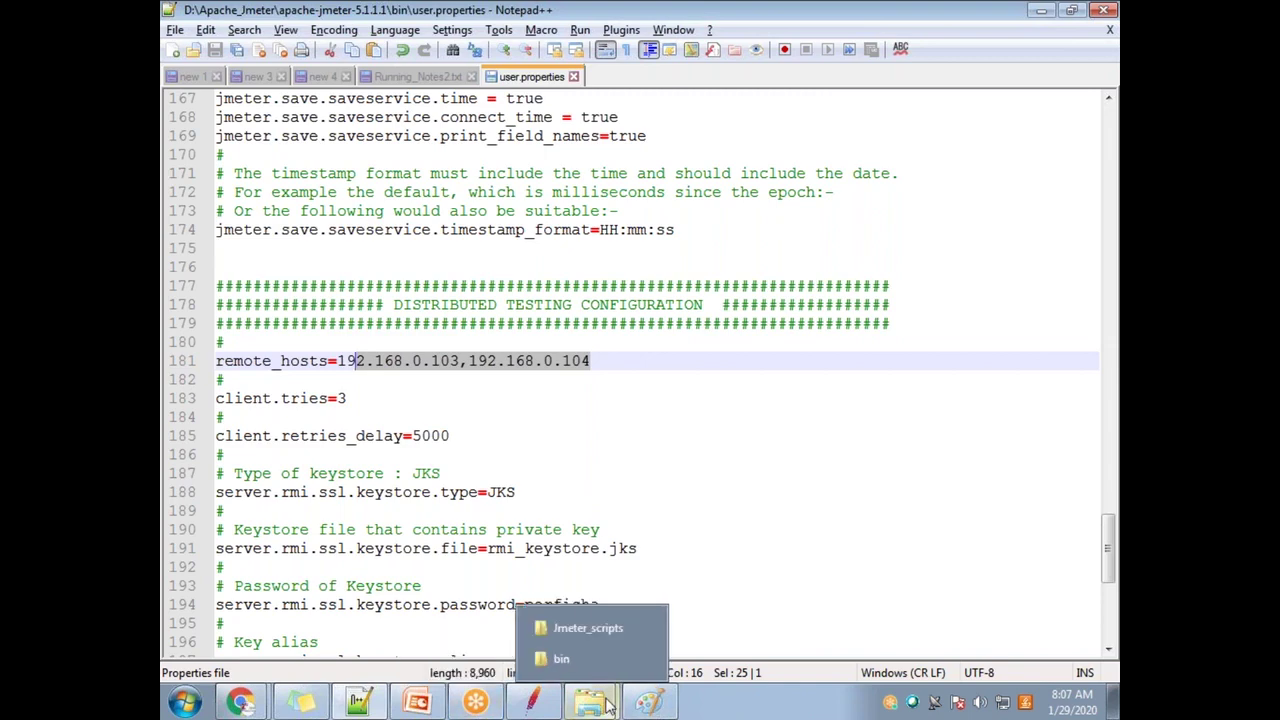
pyautogui.click(567, 659)
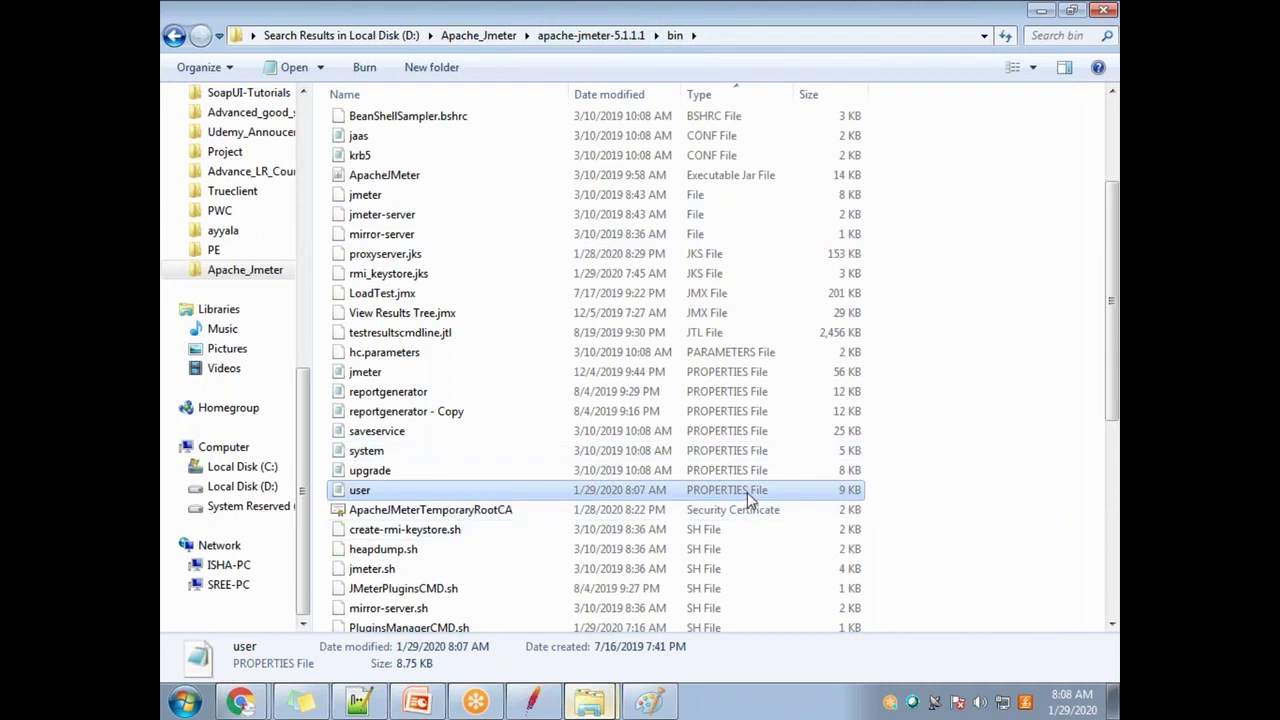
pyautogui.click(387, 706)
pyautogui.moveTo(222, 266); pyautogui.dragTo(340, 662)
pyautogui.scroll(5, 591, 547)
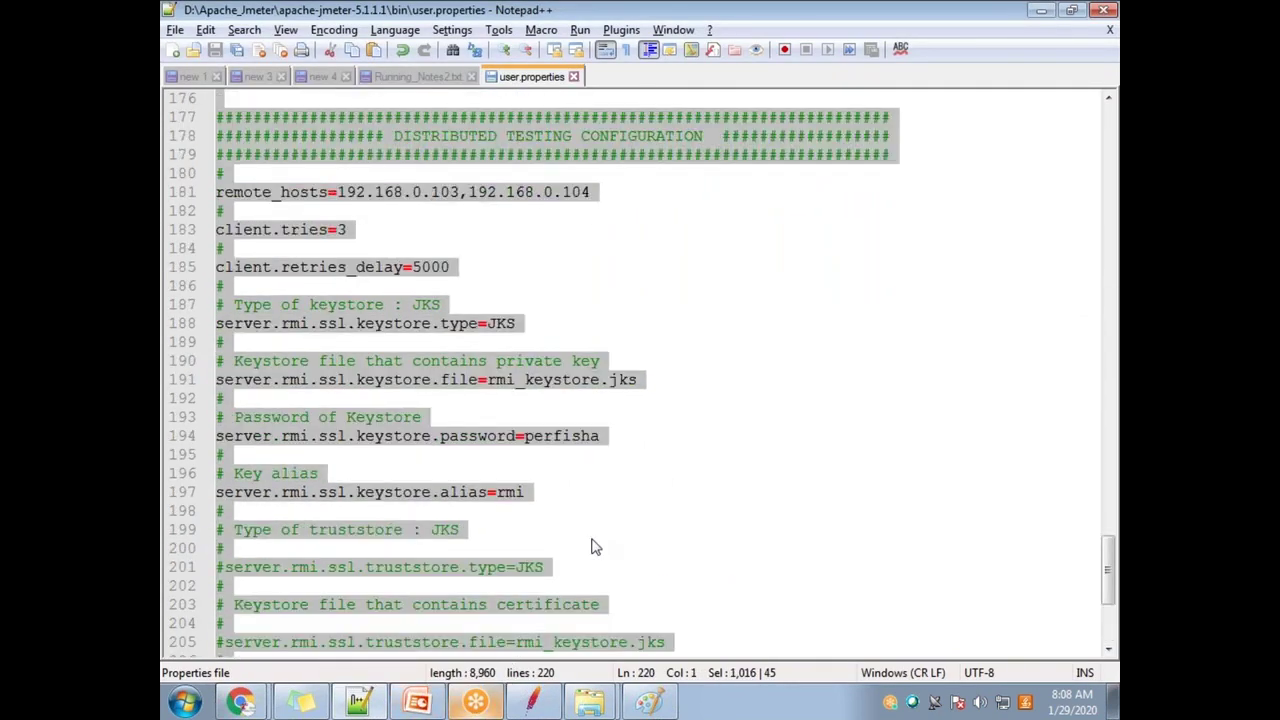
pyautogui.scroll(4, 591, 547)
pyautogui.click(520, 473)
pyautogui.moveTo(412, 362); pyautogui.dragTo(712, 364)
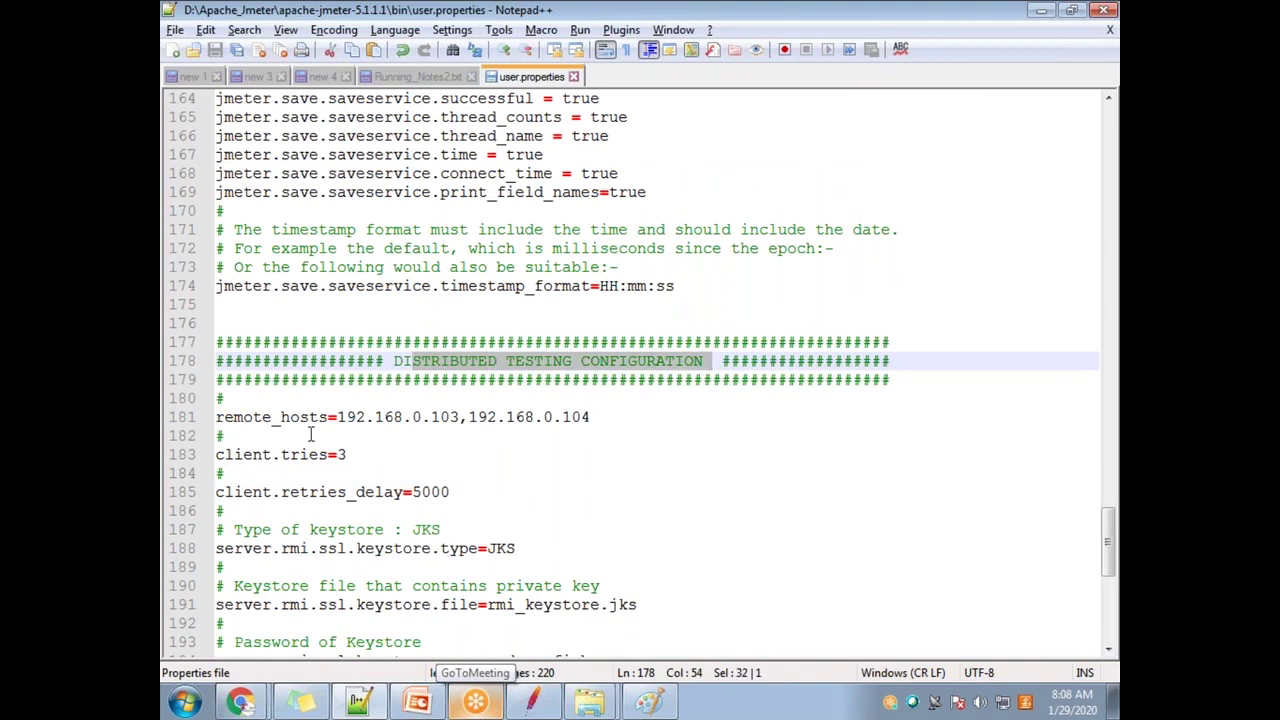
pyautogui.click(405, 472)
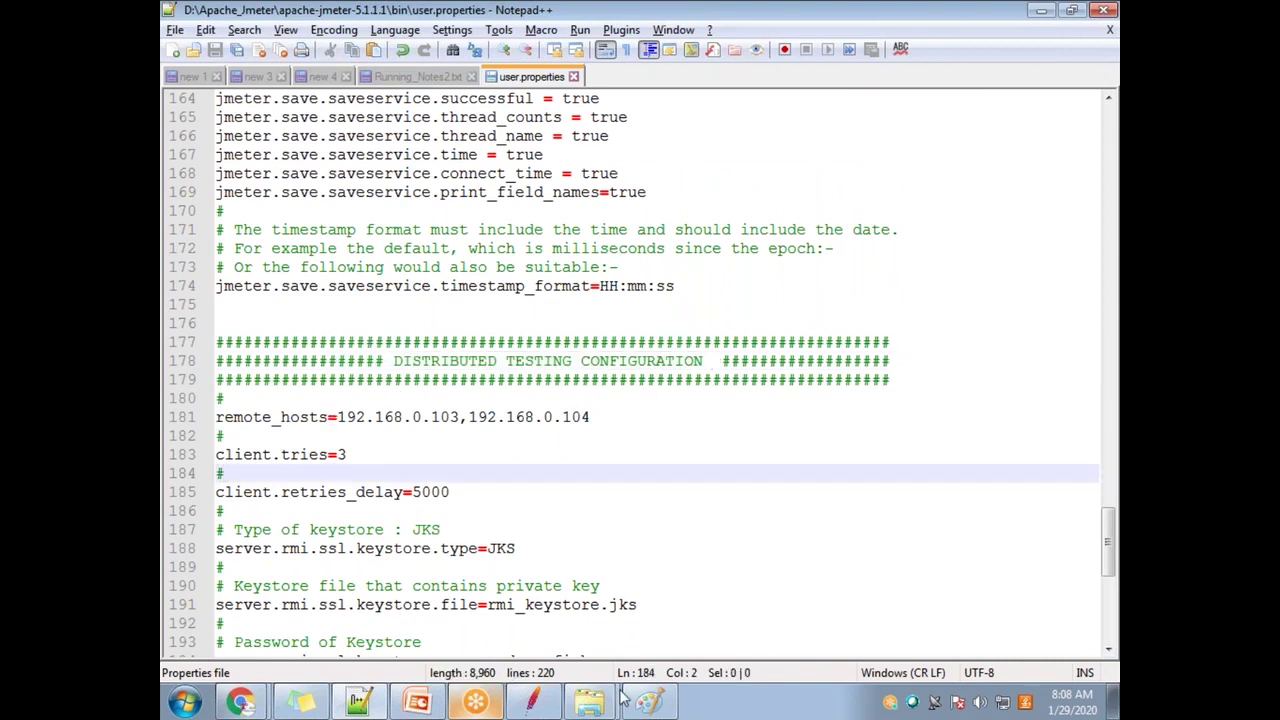
pyautogui.scroll(-1, 589, 512)
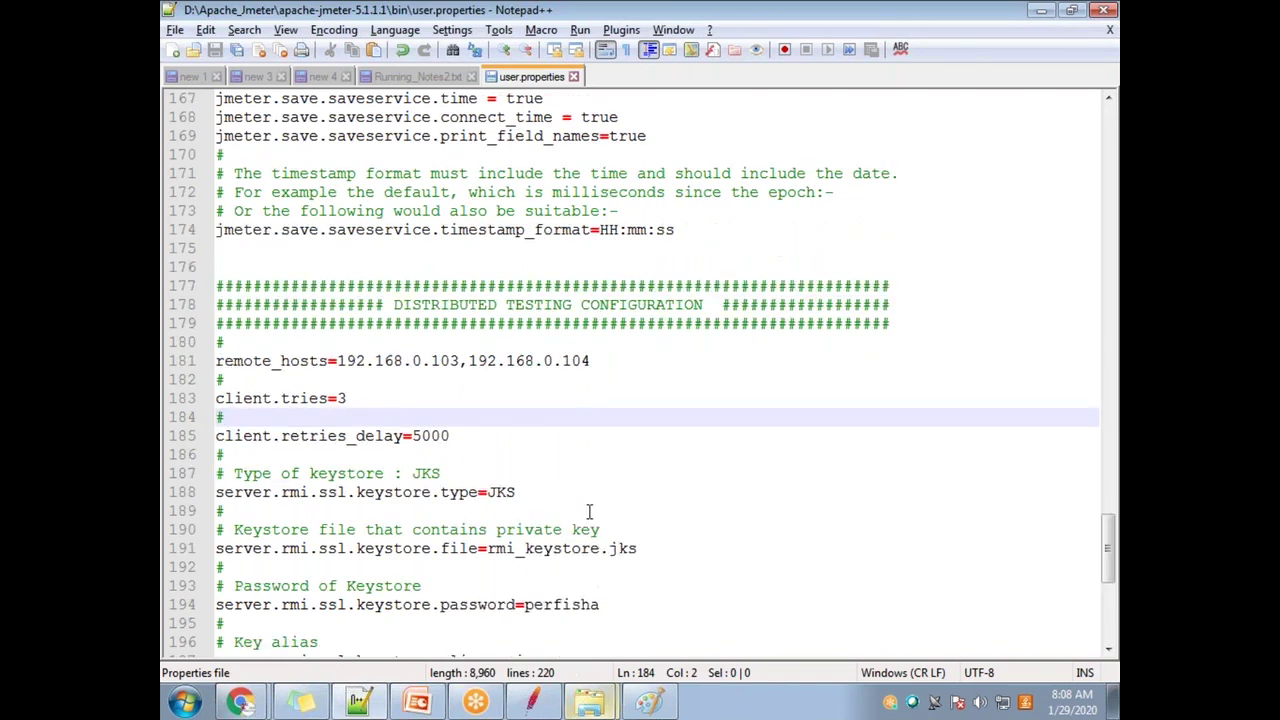
pyautogui.scroll(-2, 589, 512)
pyautogui.moveTo(591, 249); pyautogui.dragTo(340, 254)
pyautogui.moveTo(620, 502); pyautogui.dragTo(523, 492)
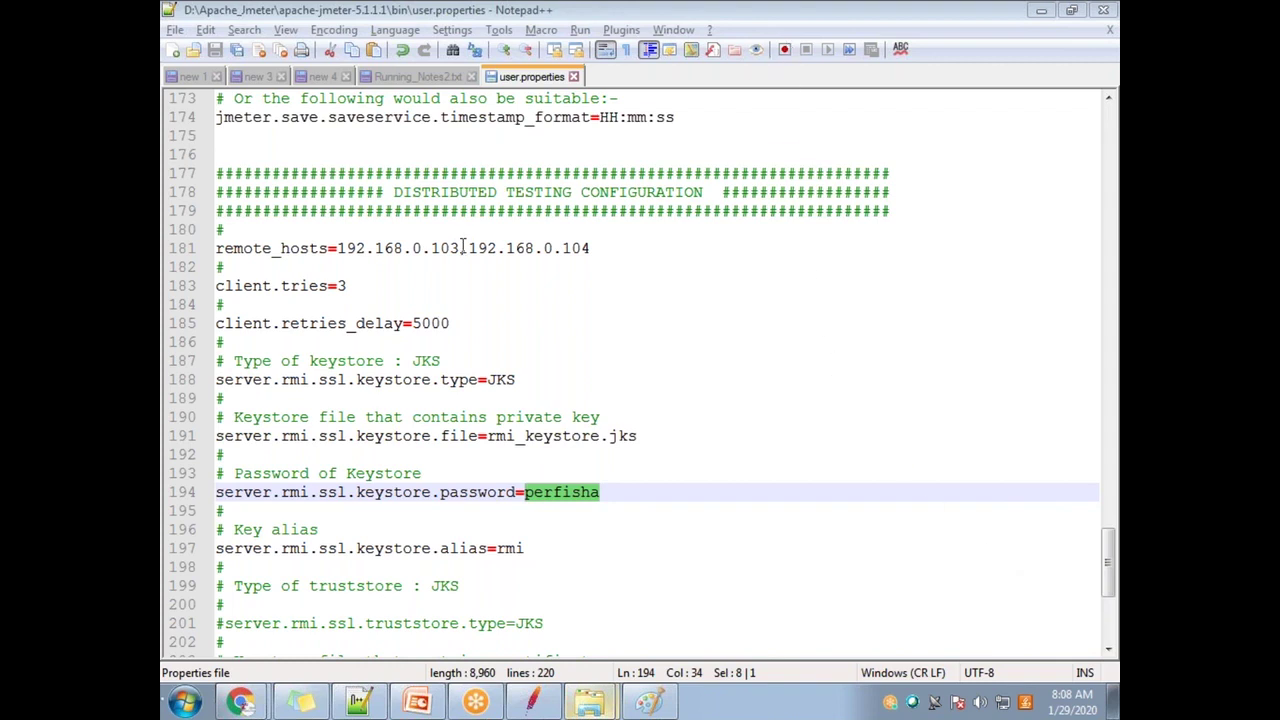
pyautogui.moveTo(463, 246); pyautogui.dragTo(337, 247)
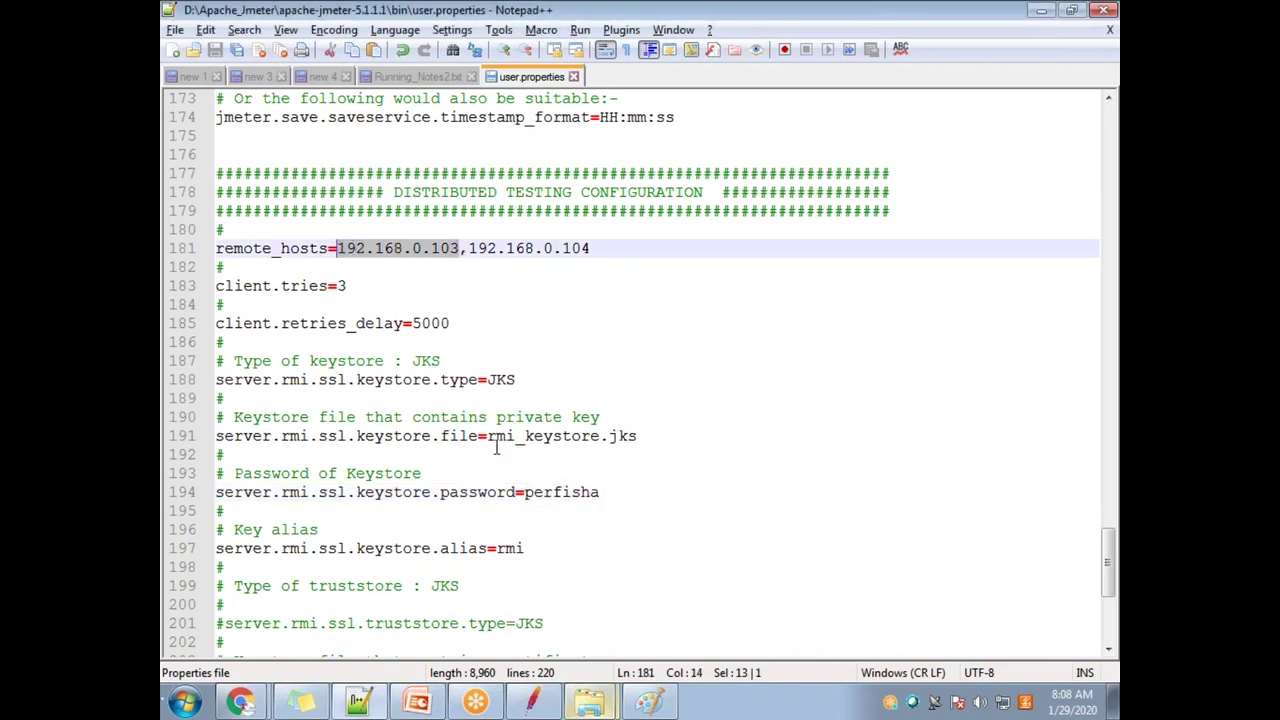
# Step: Enter 127.0.0.1 as the first remote_hosts address, fixing the misplaced digit
pyautogui.write('127.0.0')
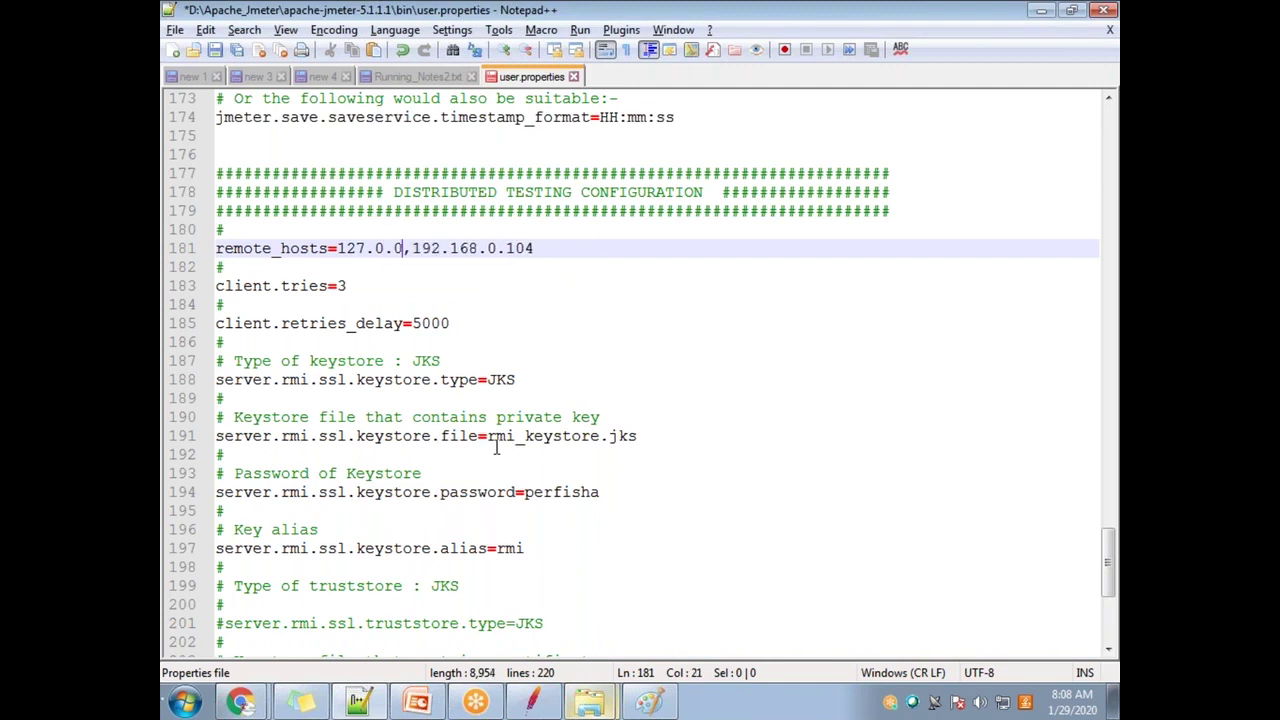
pyautogui.write('1')
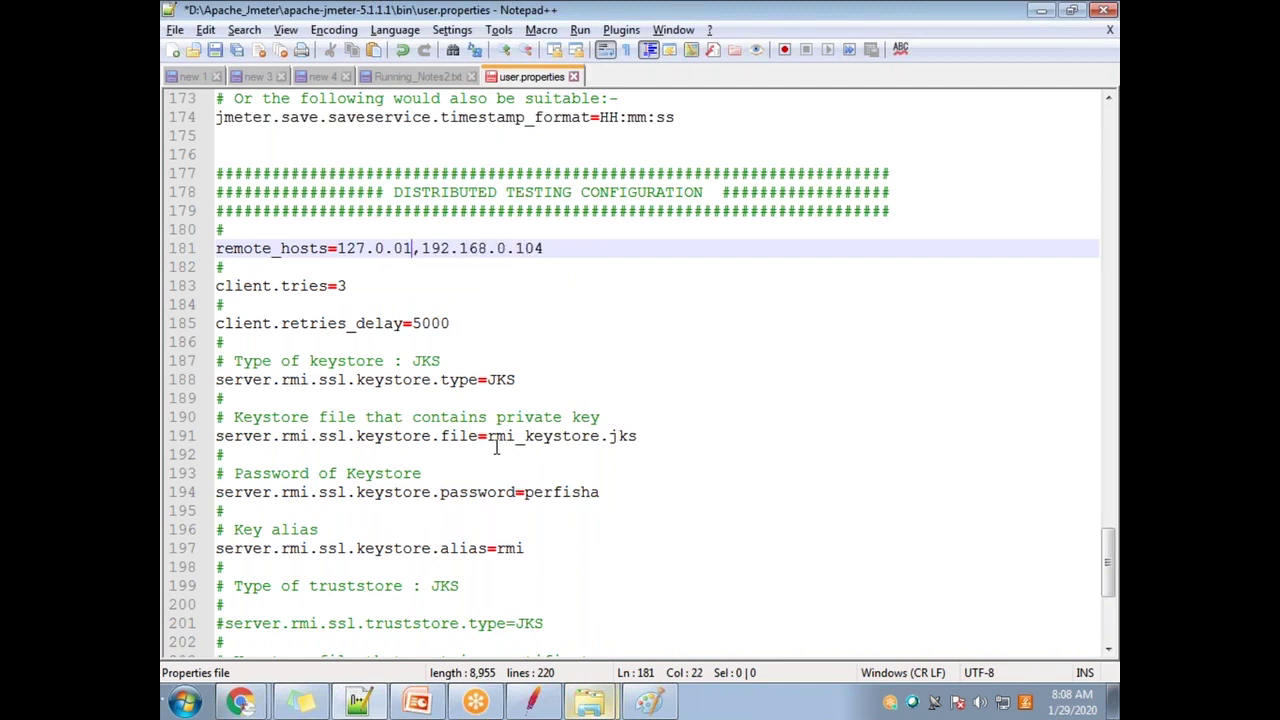
pyautogui.press('BackSpace')
pyautogui.write('.1')
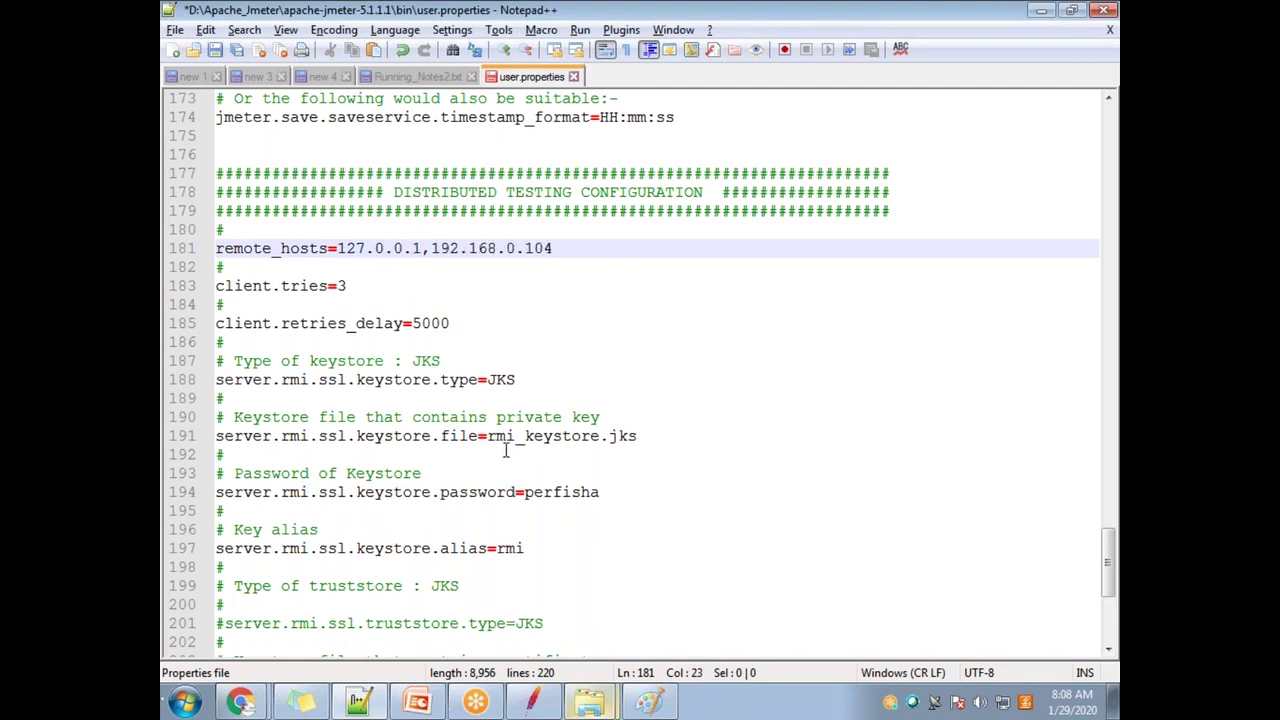
pyautogui.moveTo(551, 247); pyautogui.dragTo(342, 252)
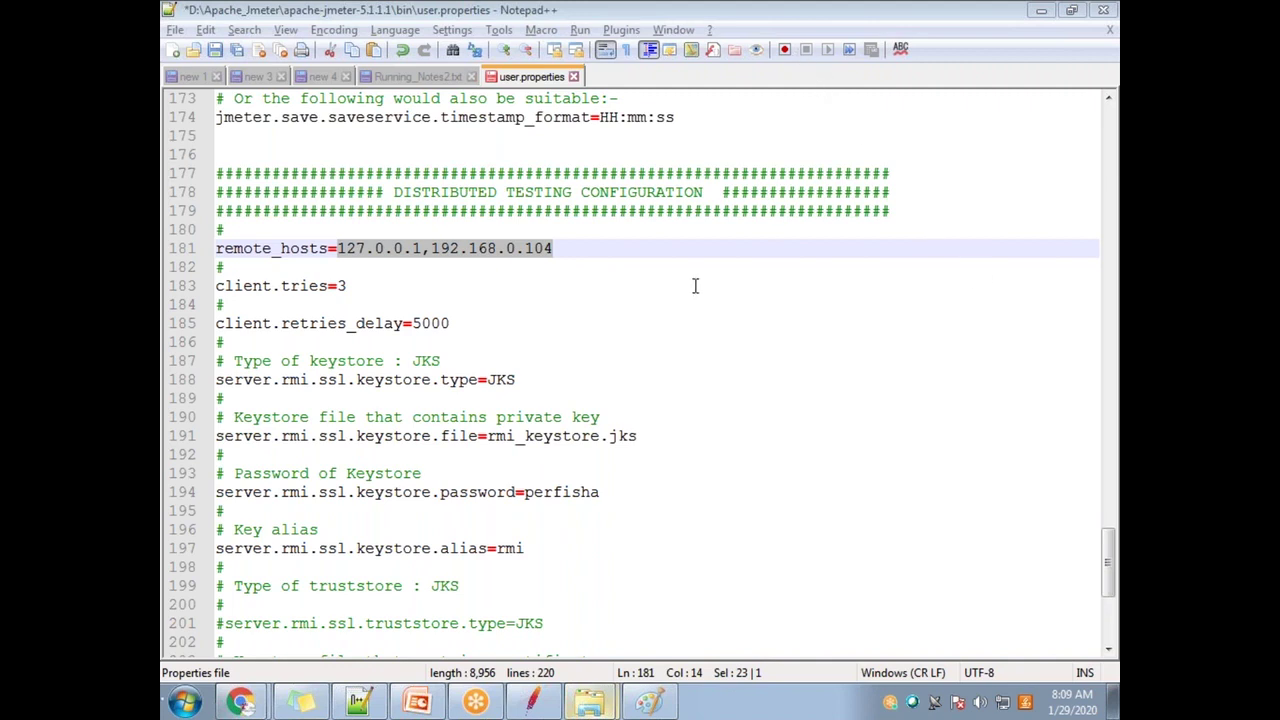
pyautogui.click(423, 248)
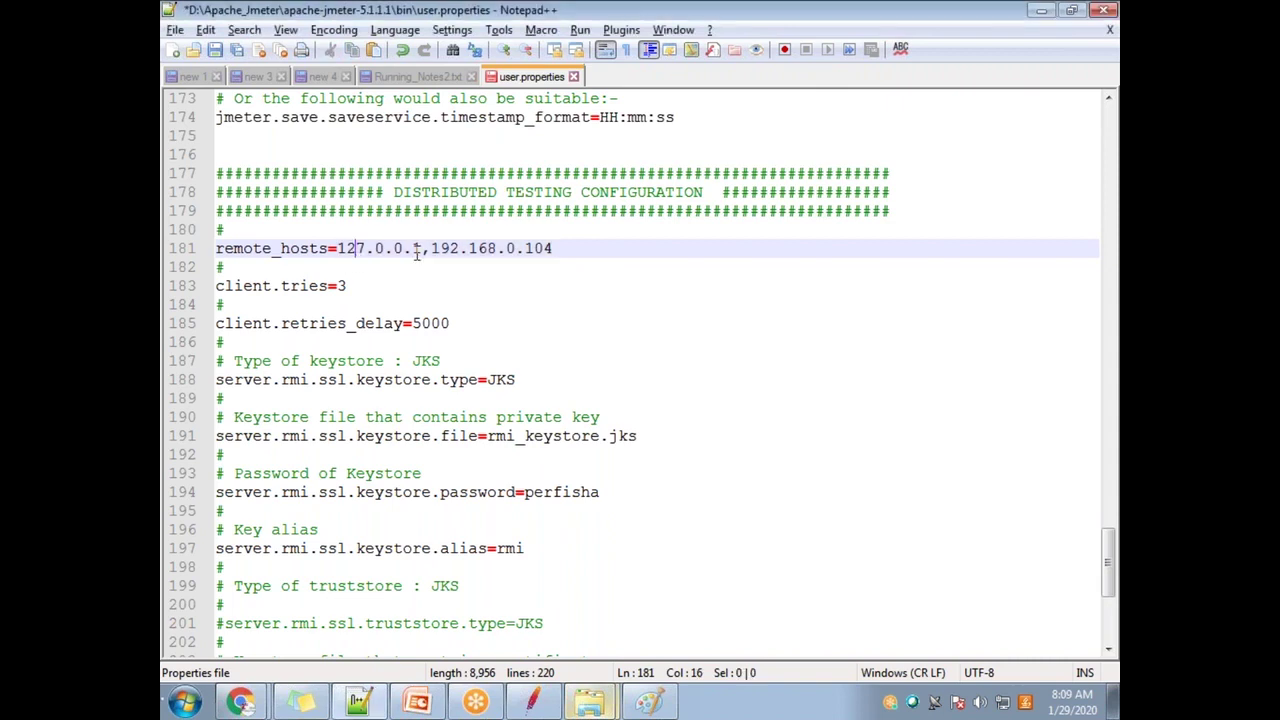
pyautogui.moveTo(421, 248); pyautogui.dragTo(338, 250)
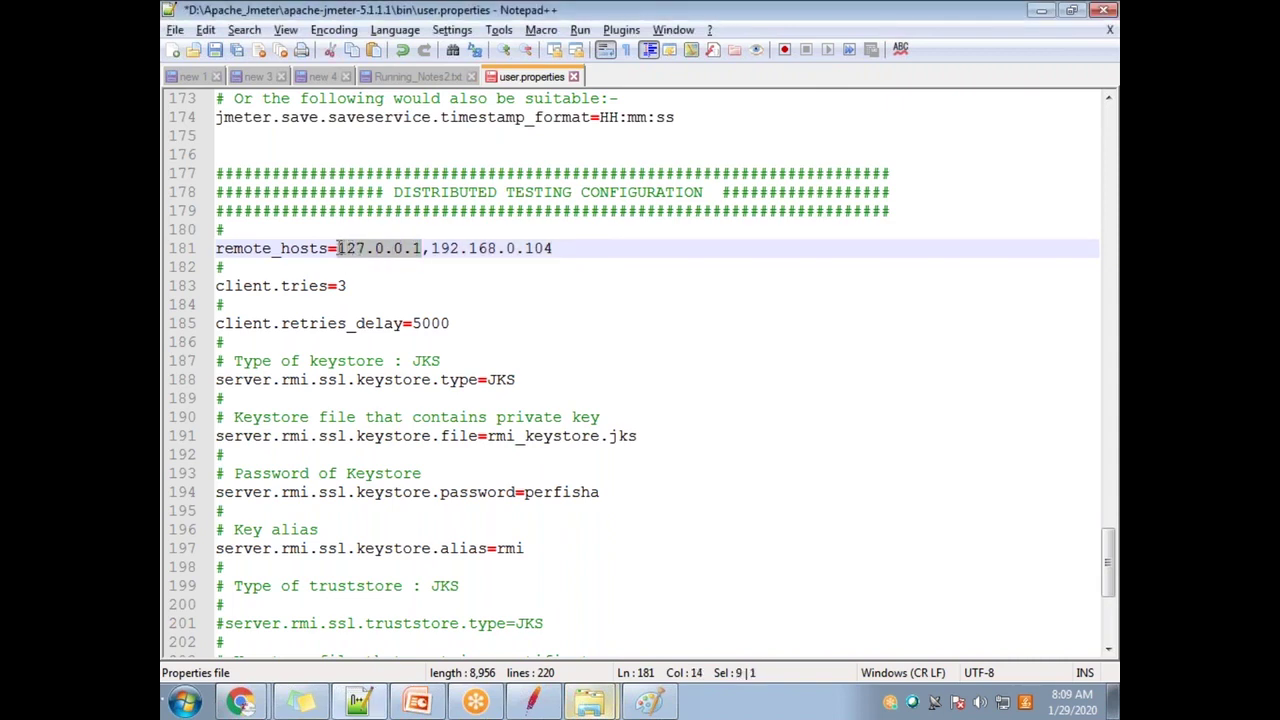
pyautogui.click(415, 248)
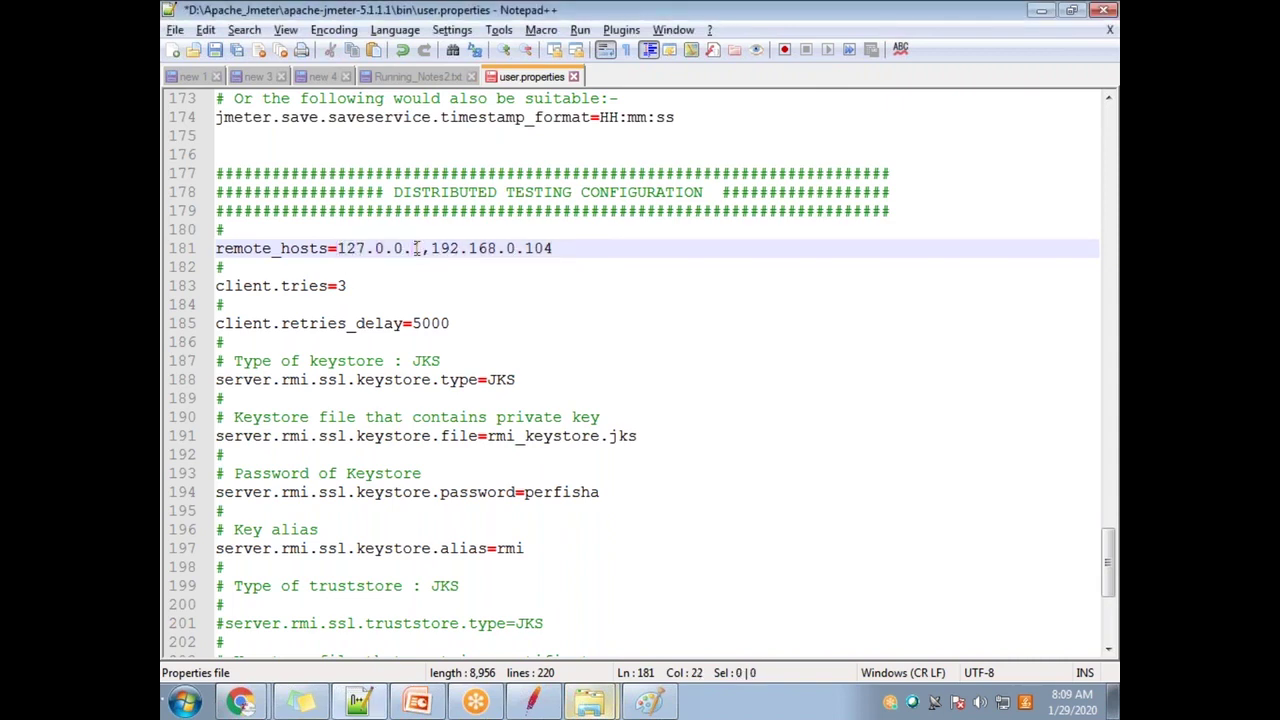
pyautogui.moveTo(421, 250); pyautogui.dragTo(339, 253)
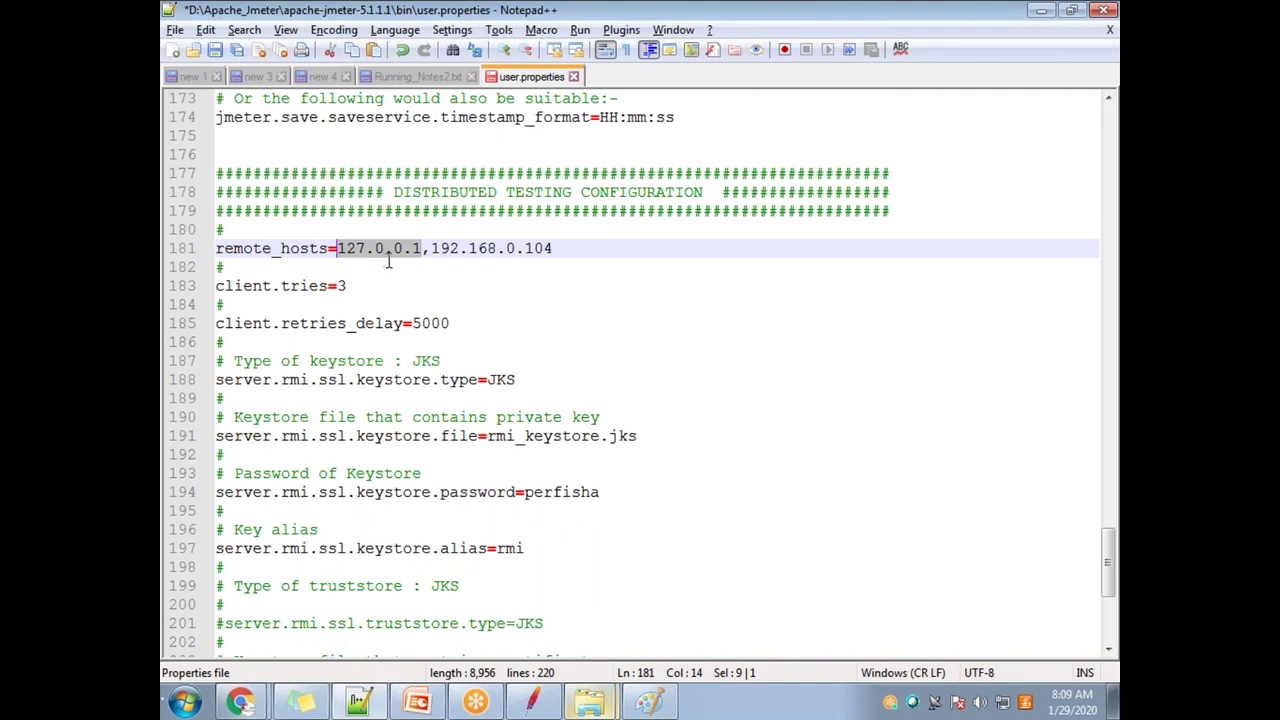
pyautogui.moveTo(582, 245); pyautogui.dragTo(431, 242)
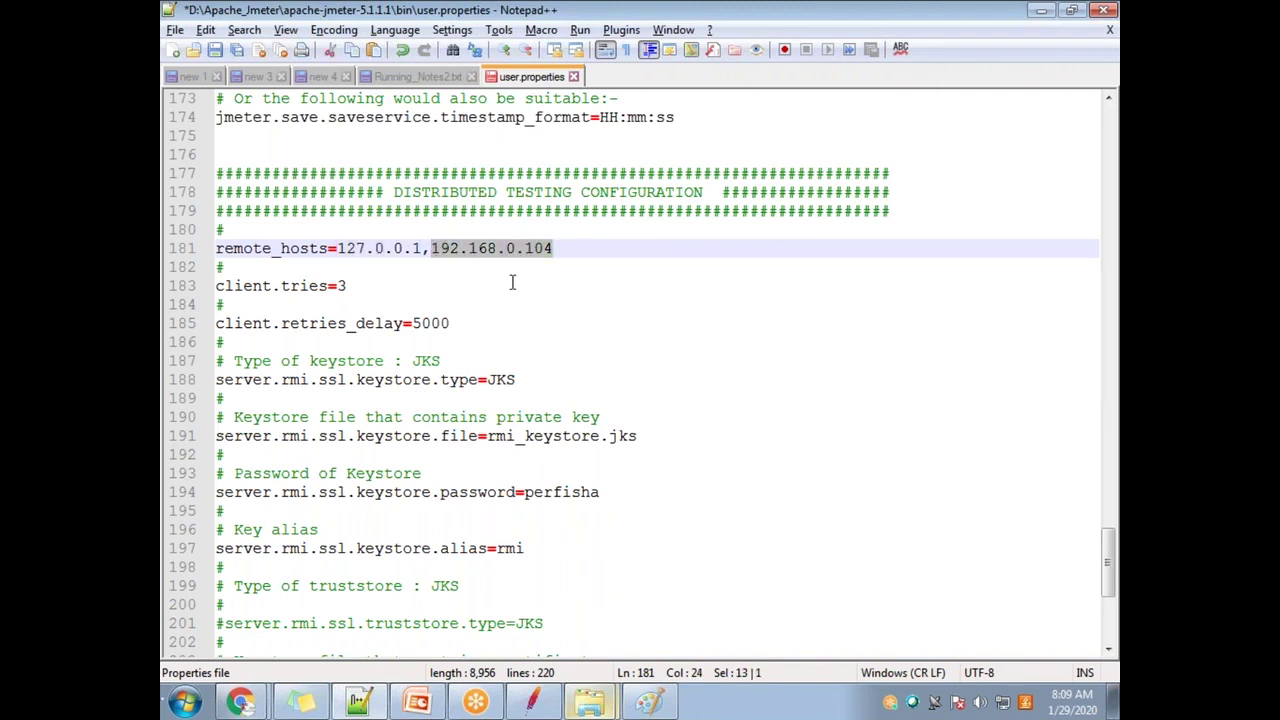
pyautogui.click(415, 251)
pyautogui.moveTo(415, 251); pyautogui.dragTo(338, 248)
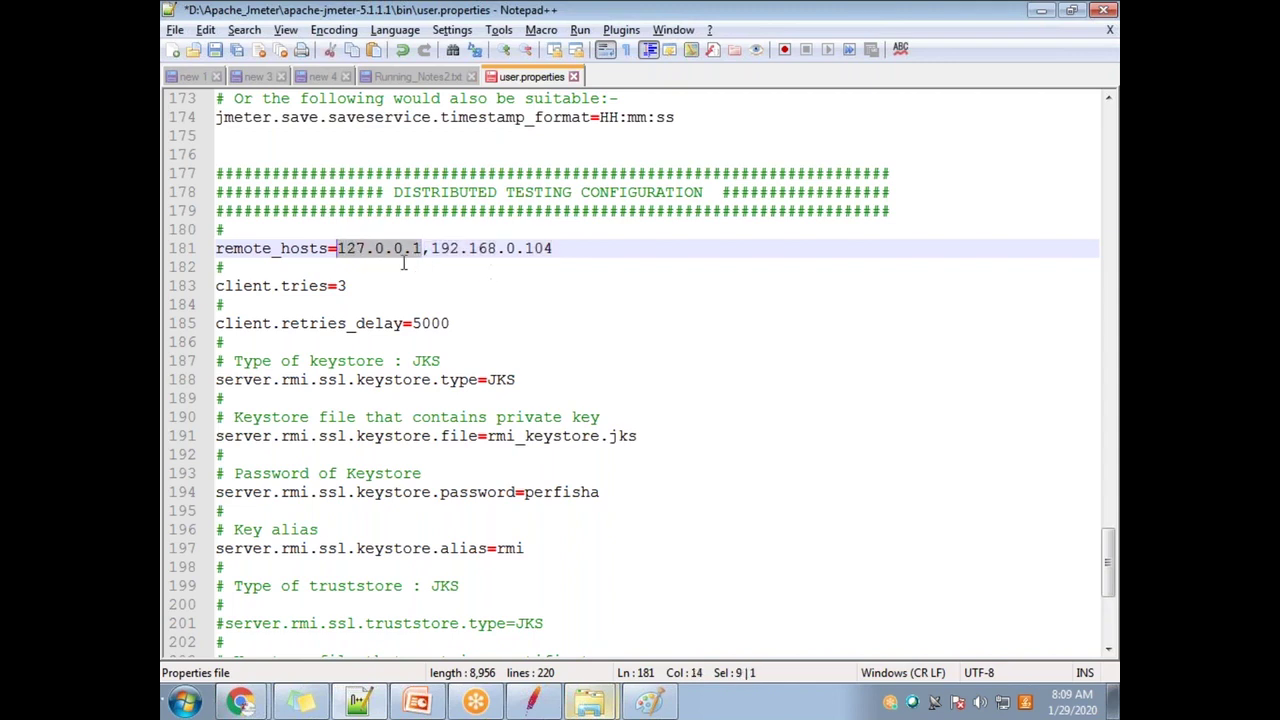
pyautogui.click(422, 250)
pyautogui.moveTo(409, 245); pyautogui.dragTo(338, 248)
pyautogui.click(416, 258)
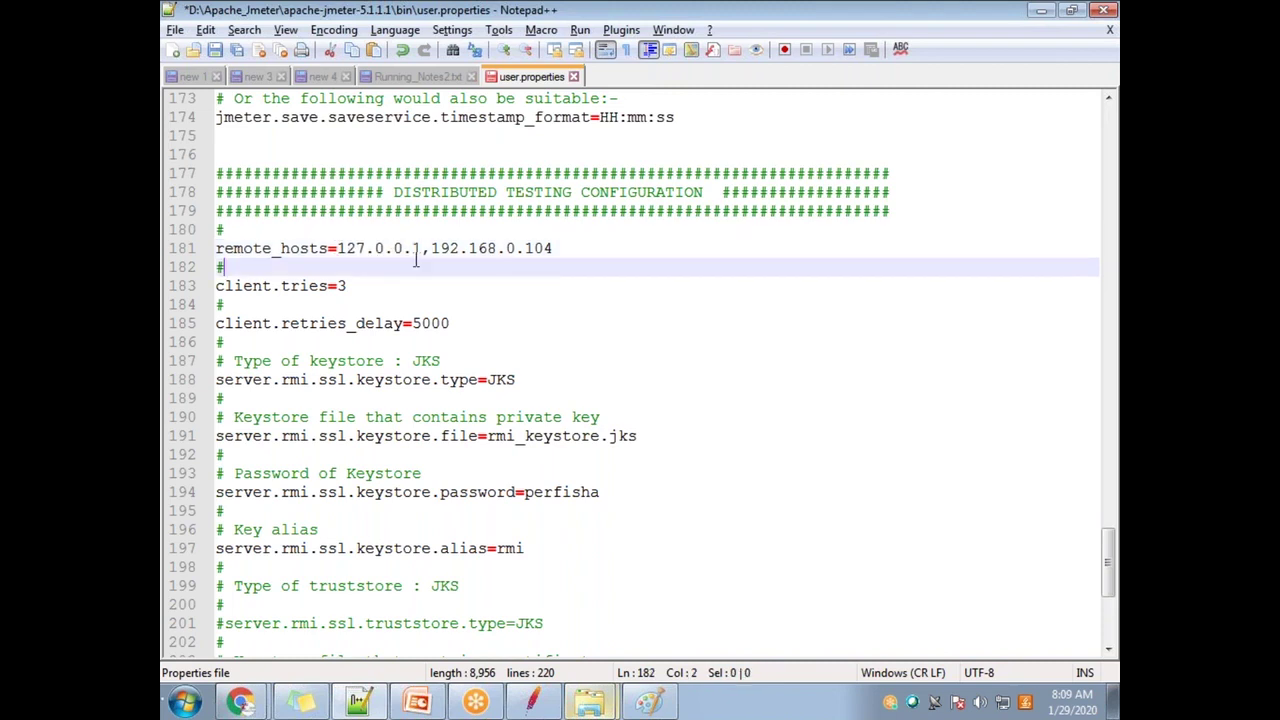
pyautogui.moveTo(421, 250); pyautogui.dragTo(337, 248)
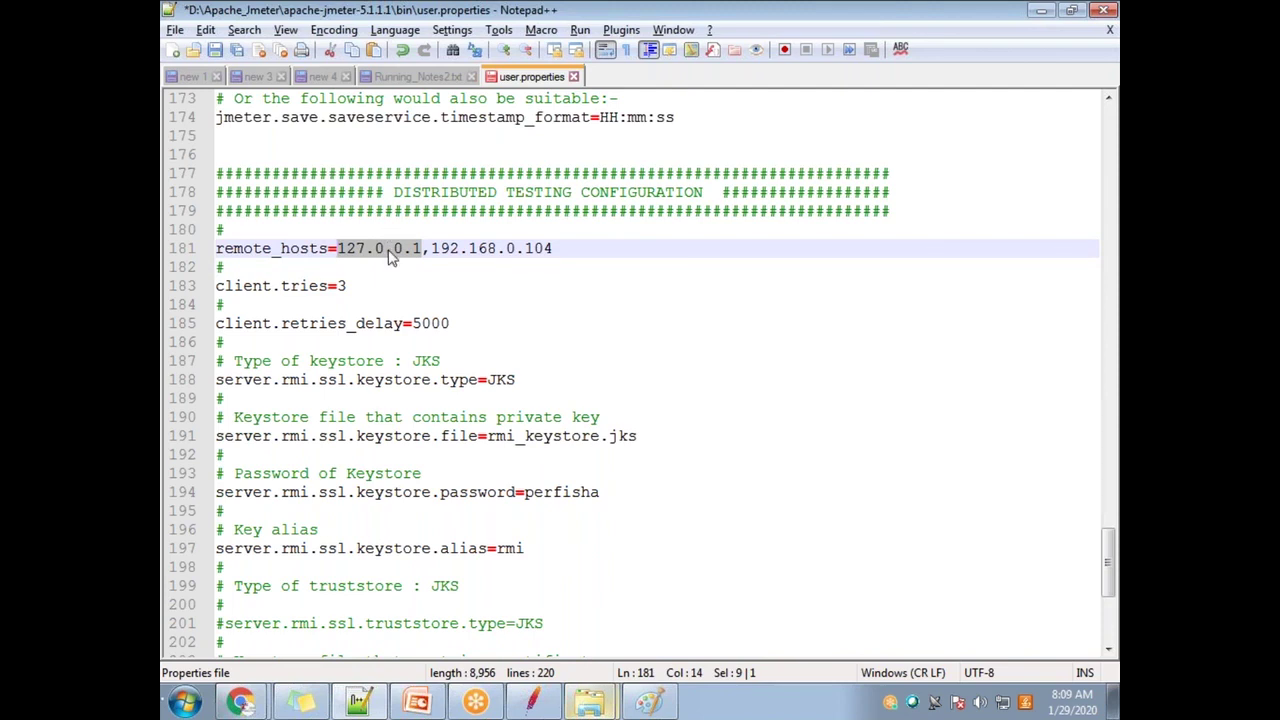
pyautogui.click(468, 291)
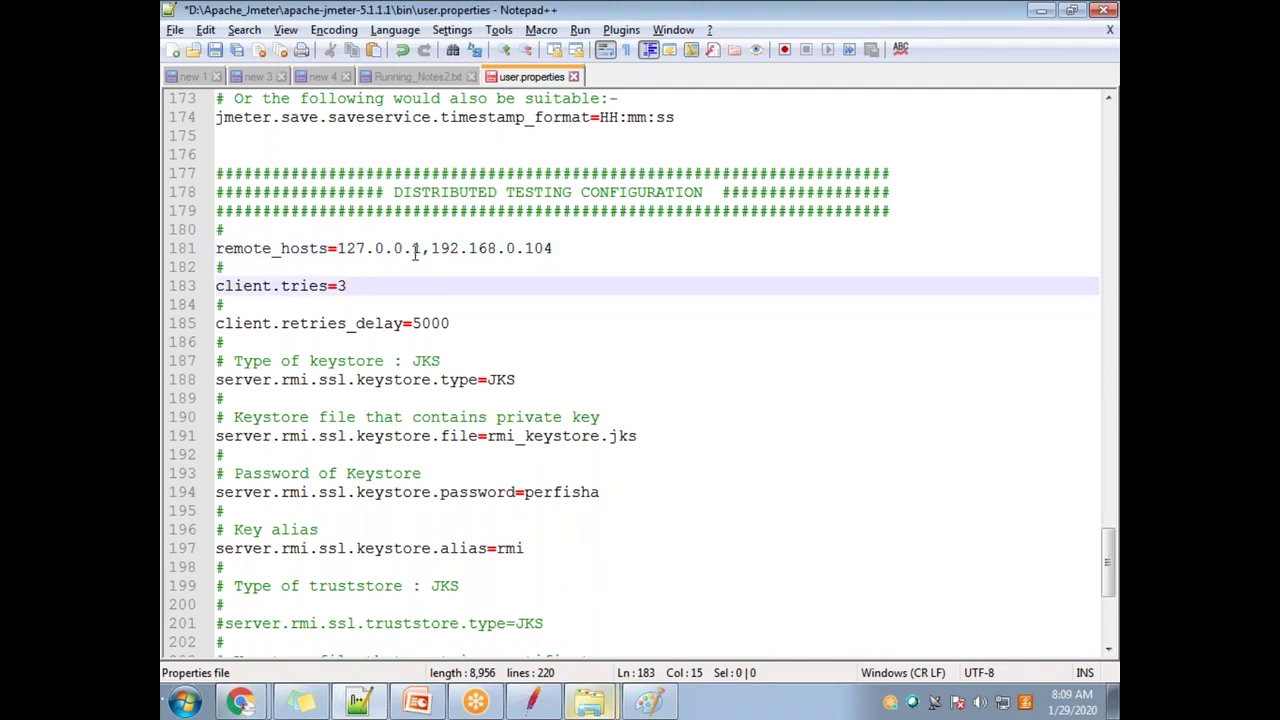
pyautogui.moveTo(421, 248); pyautogui.dragTo(337, 248)
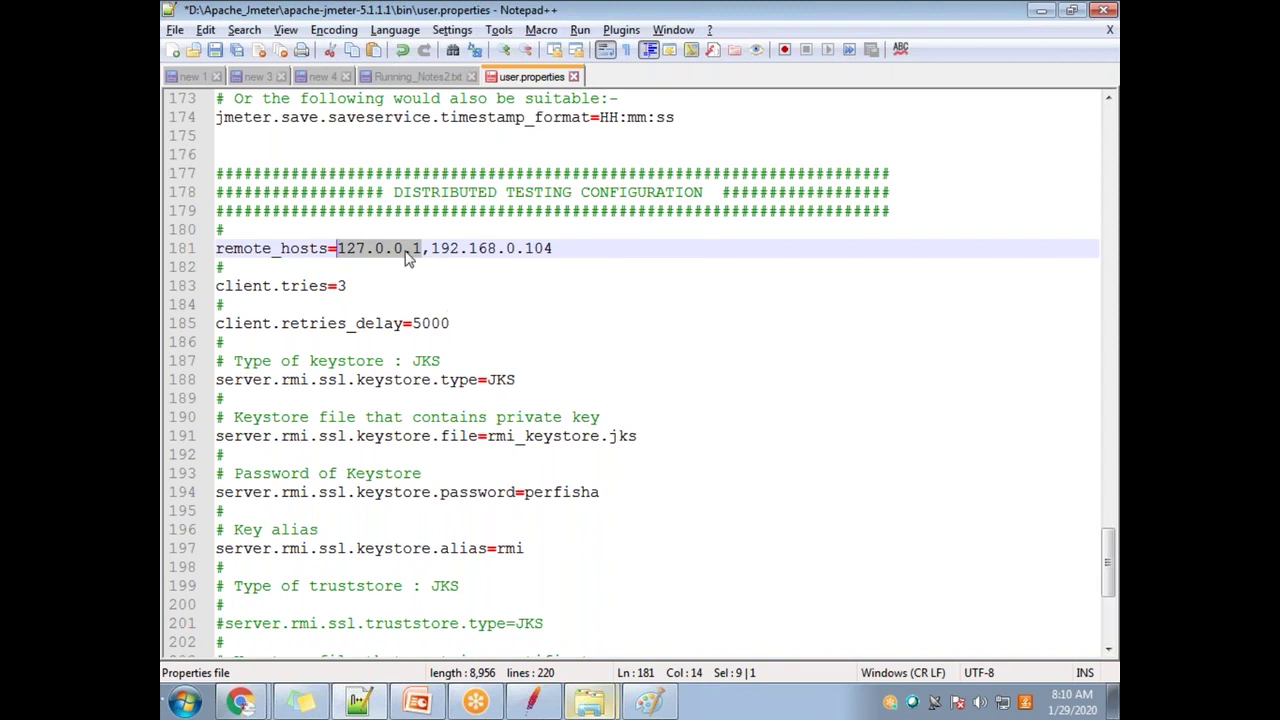
pyautogui.moveTo(422, 250); pyautogui.dragTo(336, 248)
pyautogui.click(426, 267)
pyautogui.click(419, 248)
pyautogui.moveTo(419, 248); pyautogui.dragTo(341, 250)
pyautogui.click(422, 249)
pyautogui.moveTo(419, 248); pyautogui.dragTo(340, 248)
pyautogui.click(409, 259)
pyautogui.moveTo(422, 248); pyautogui.dragTo(340, 248)
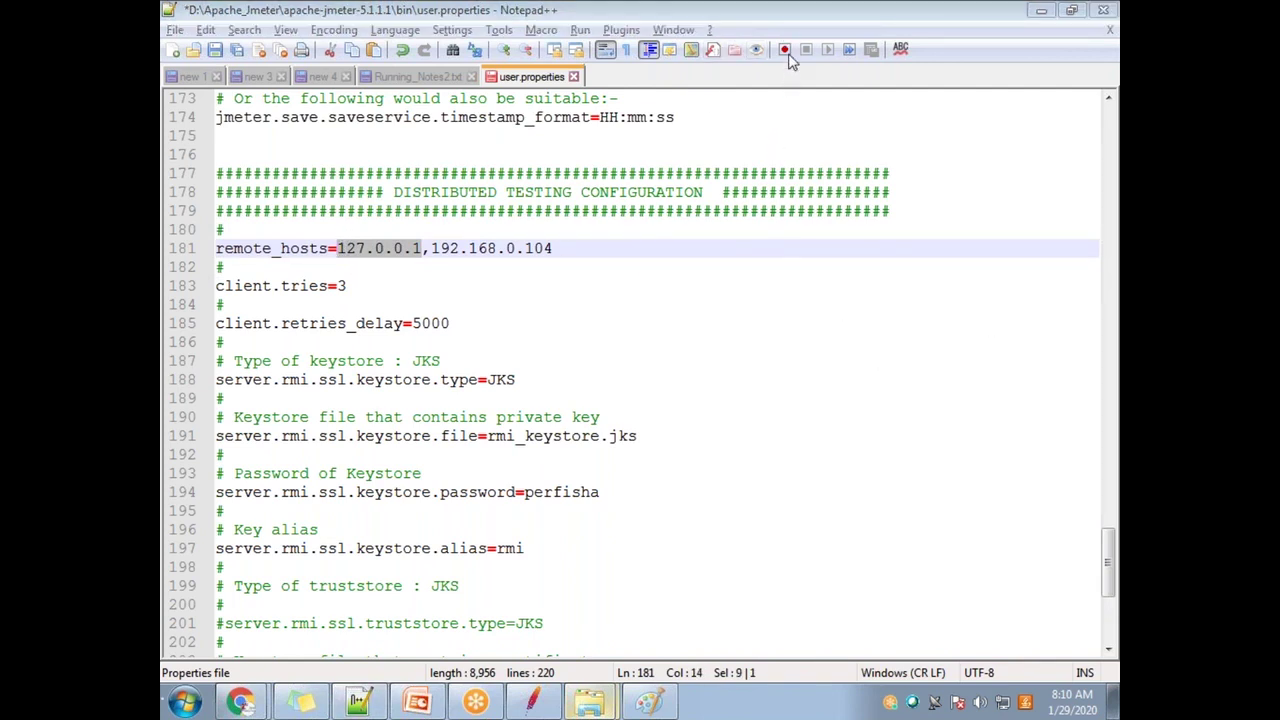
pyautogui.moveTo(421, 248); pyautogui.dragTo(337, 248)
pyautogui.moveTo(568, 249); pyautogui.dragTo(338, 249)
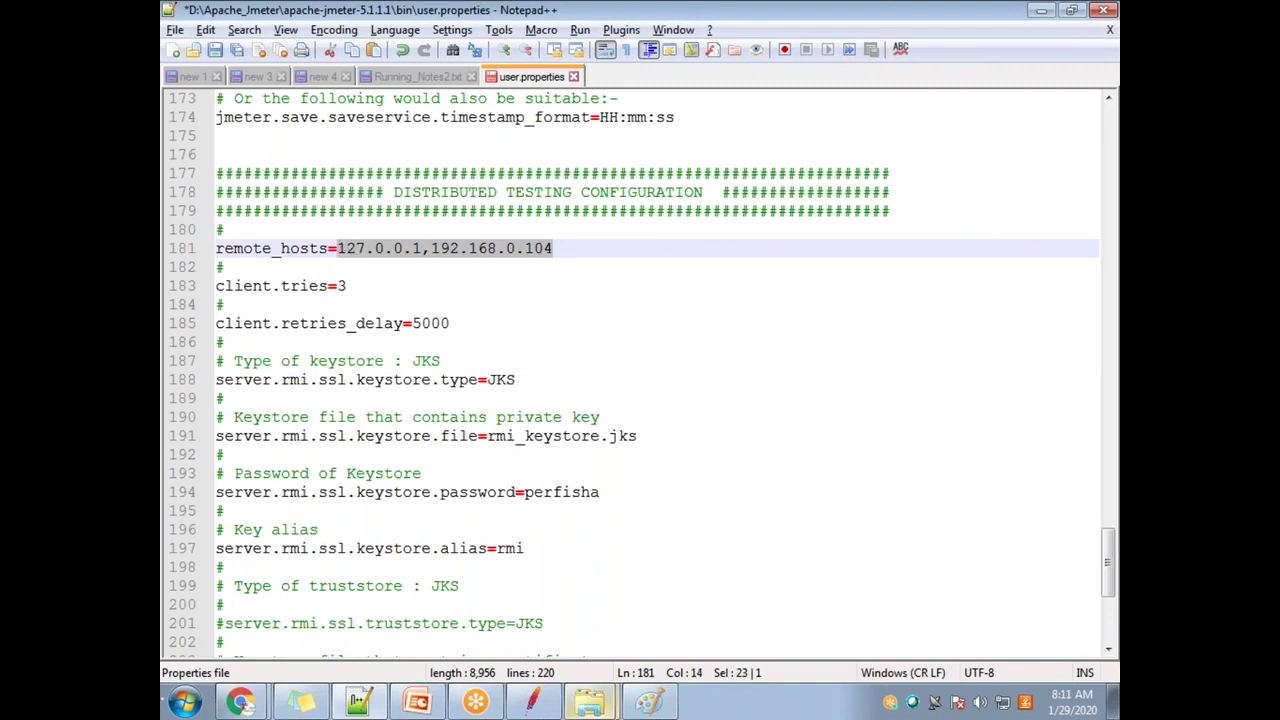
pyautogui.click(420, 249)
pyautogui.moveTo(420, 249); pyautogui.dragTo(338, 249)
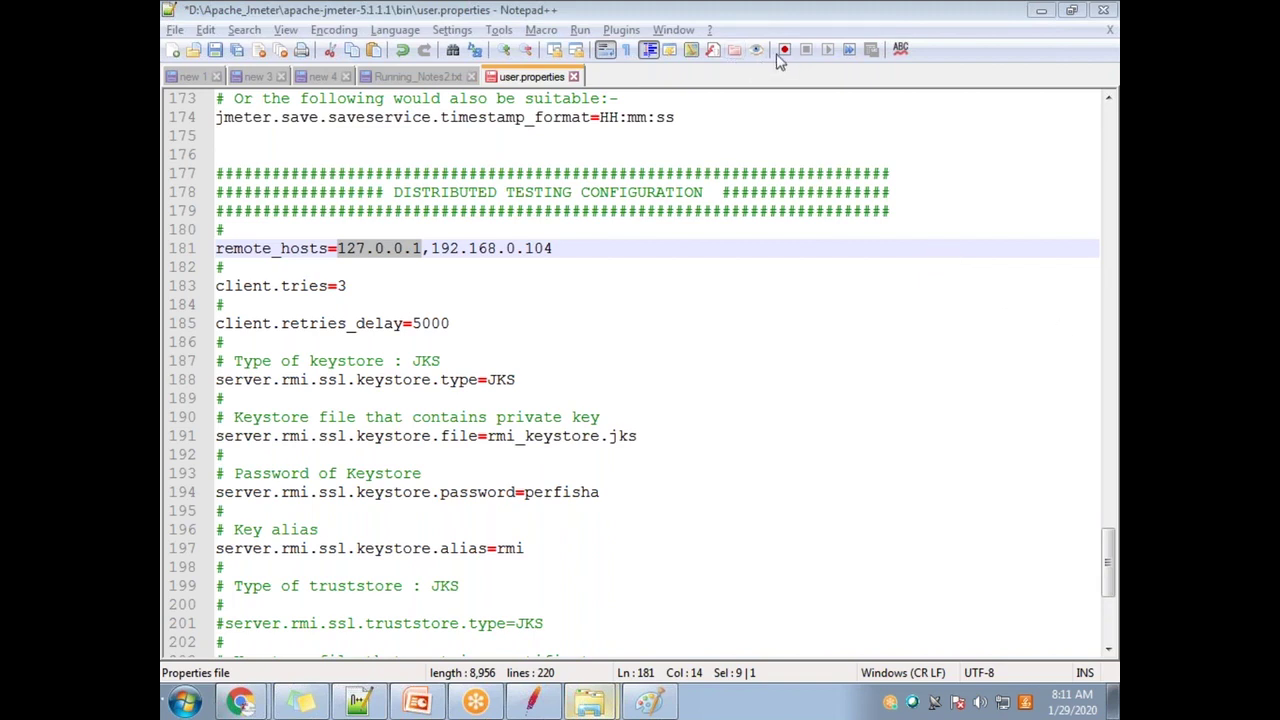
pyautogui.click(592, 434)
pyautogui.scroll(-4, 571, 491)
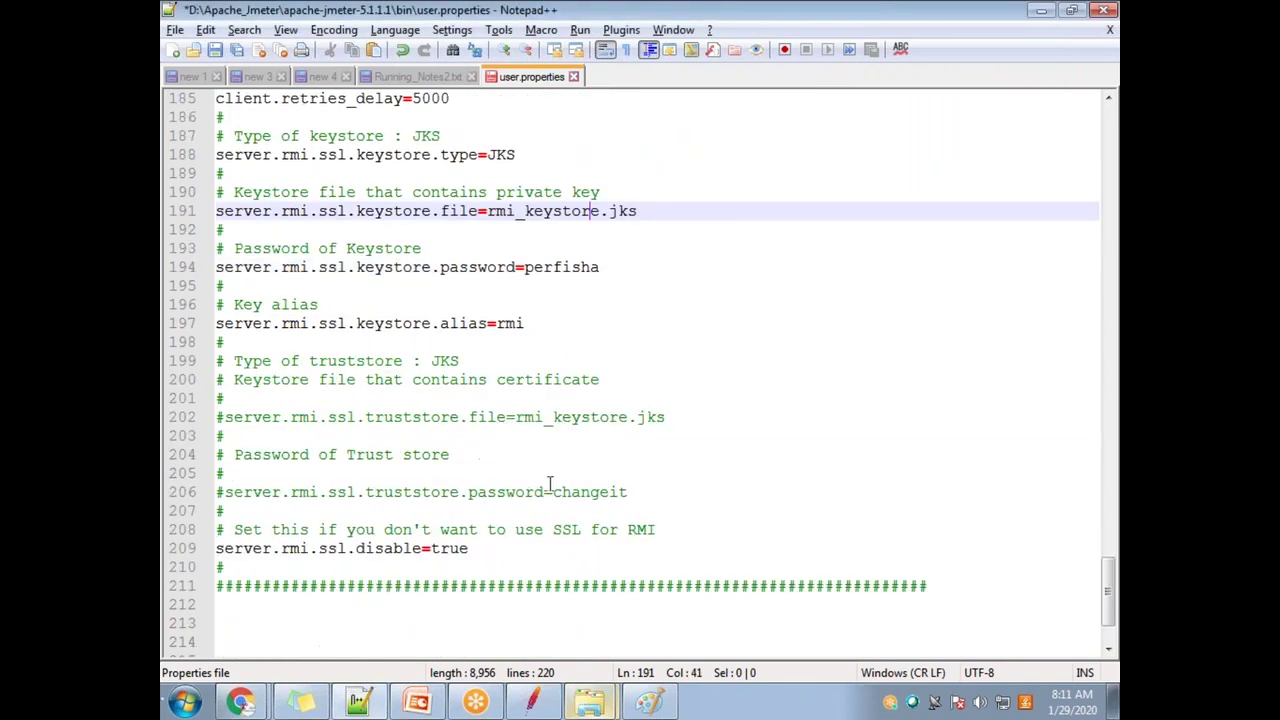
pyautogui.scroll(8, 555, 489)
pyautogui.moveTo(393, 417); pyautogui.dragTo(704, 420)
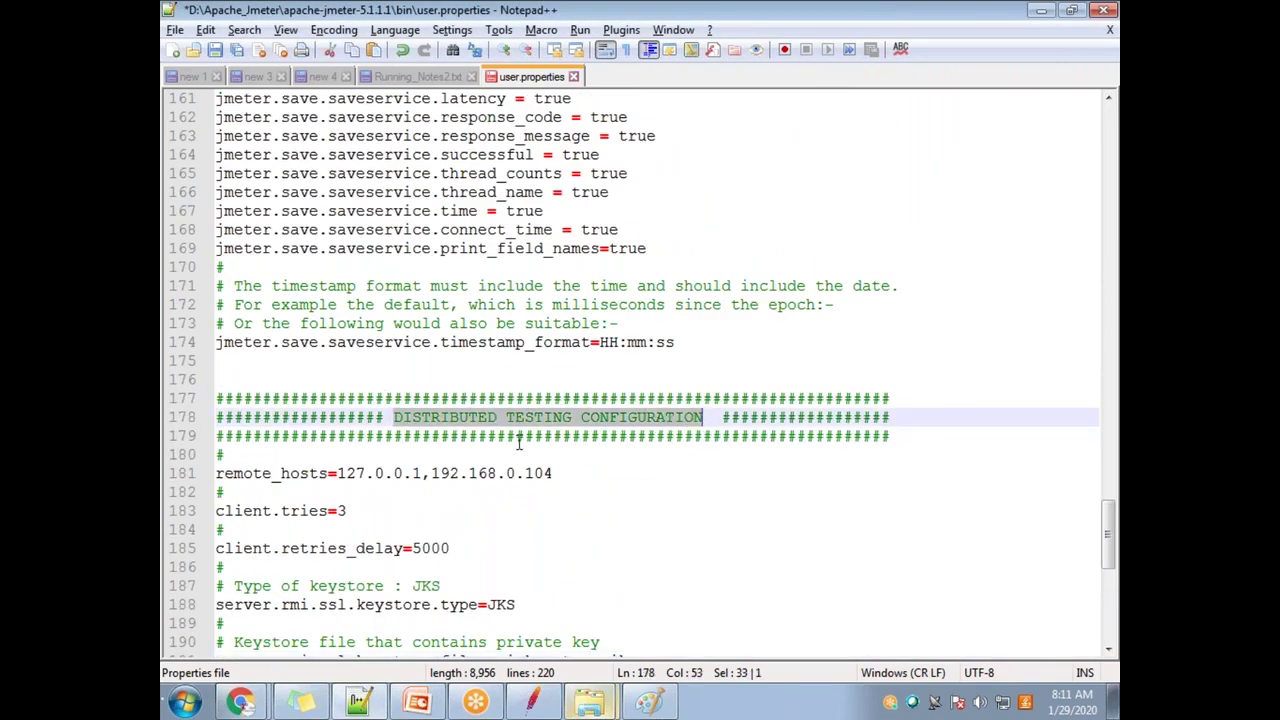
pyautogui.scroll(-5, 534, 430)
pyautogui.scroll(-5, 534, 430)
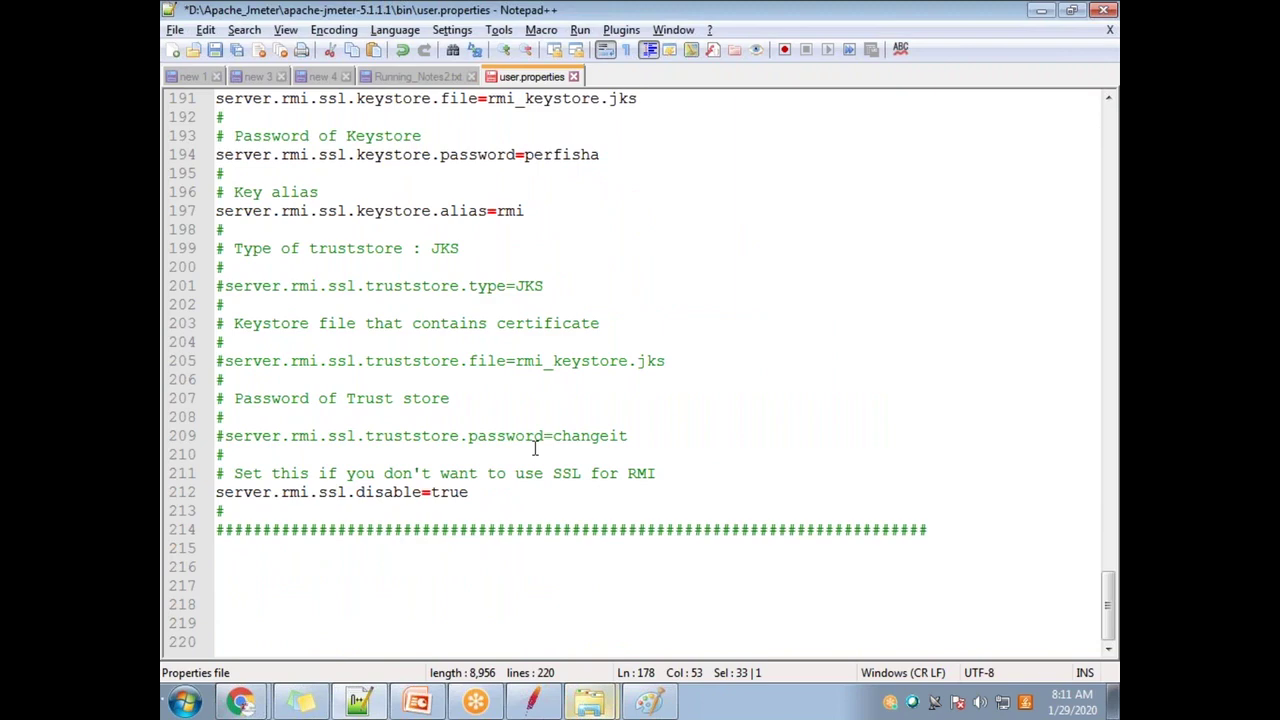
pyautogui.scroll(6, 534, 449)
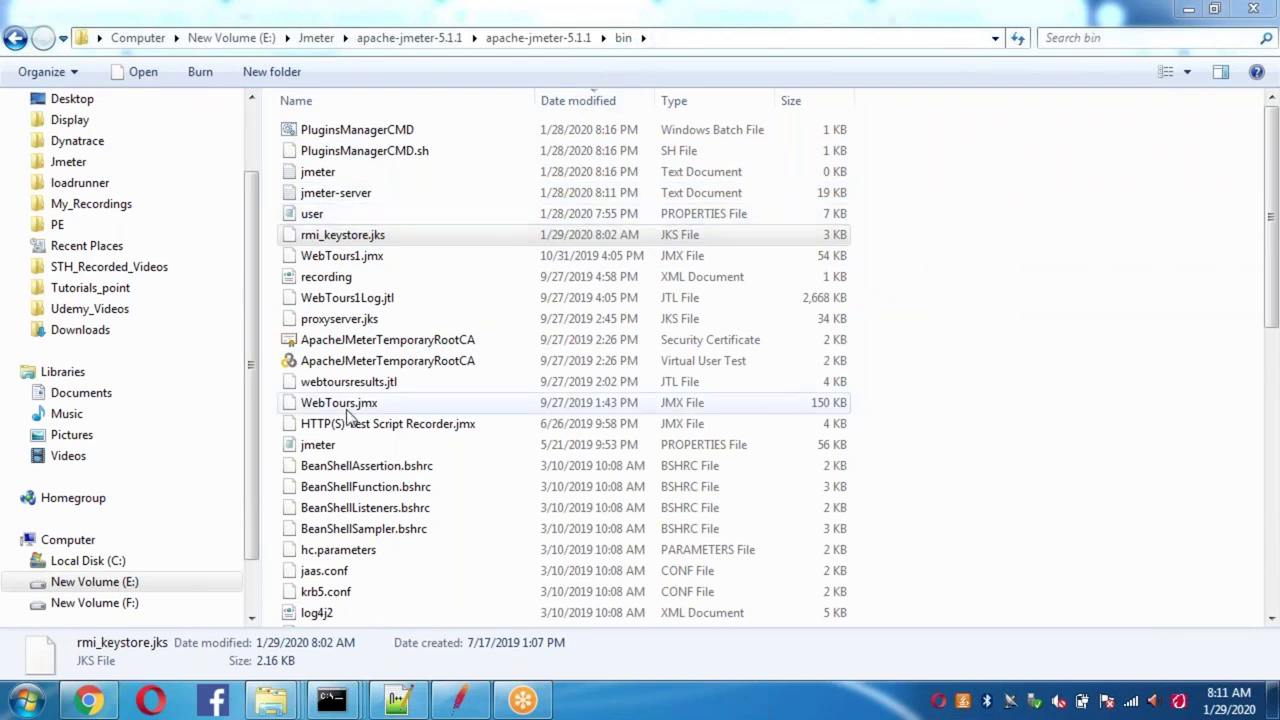
# Step: Jump to the user properties file in the bin folder and edit it with Notepad++
pyautogui.click(347, 470)
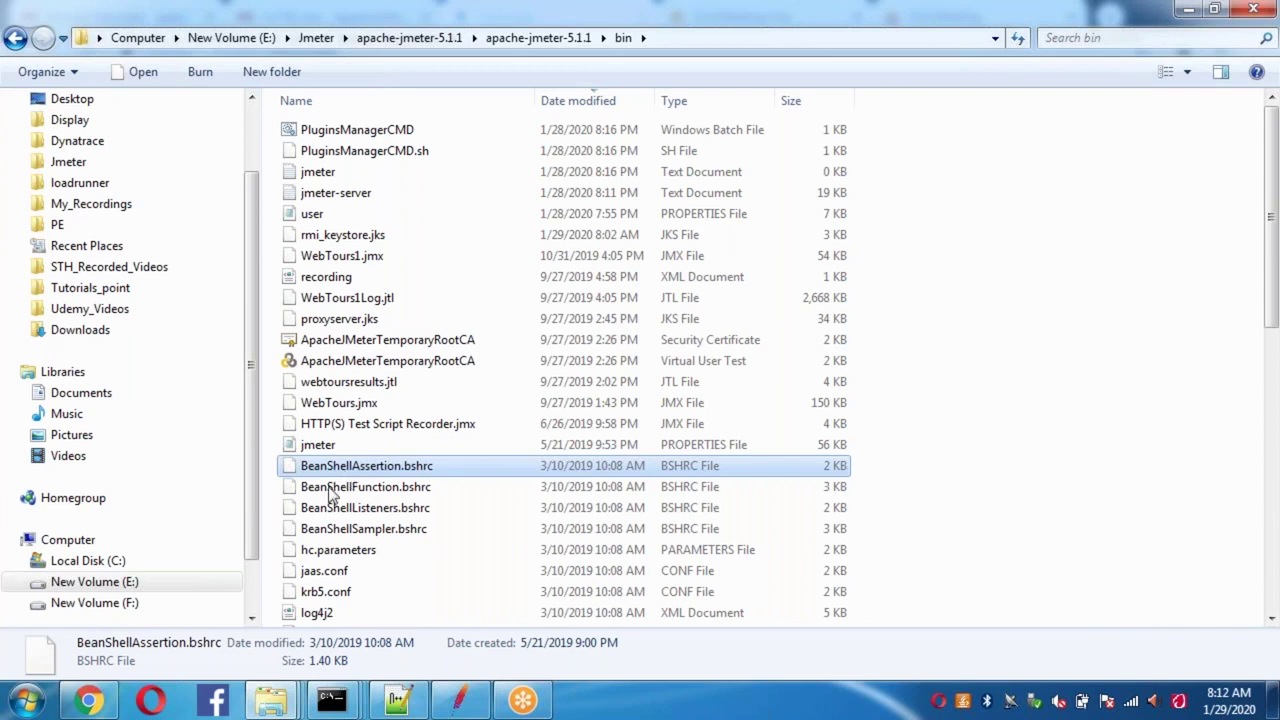
pyautogui.click(370, 424)
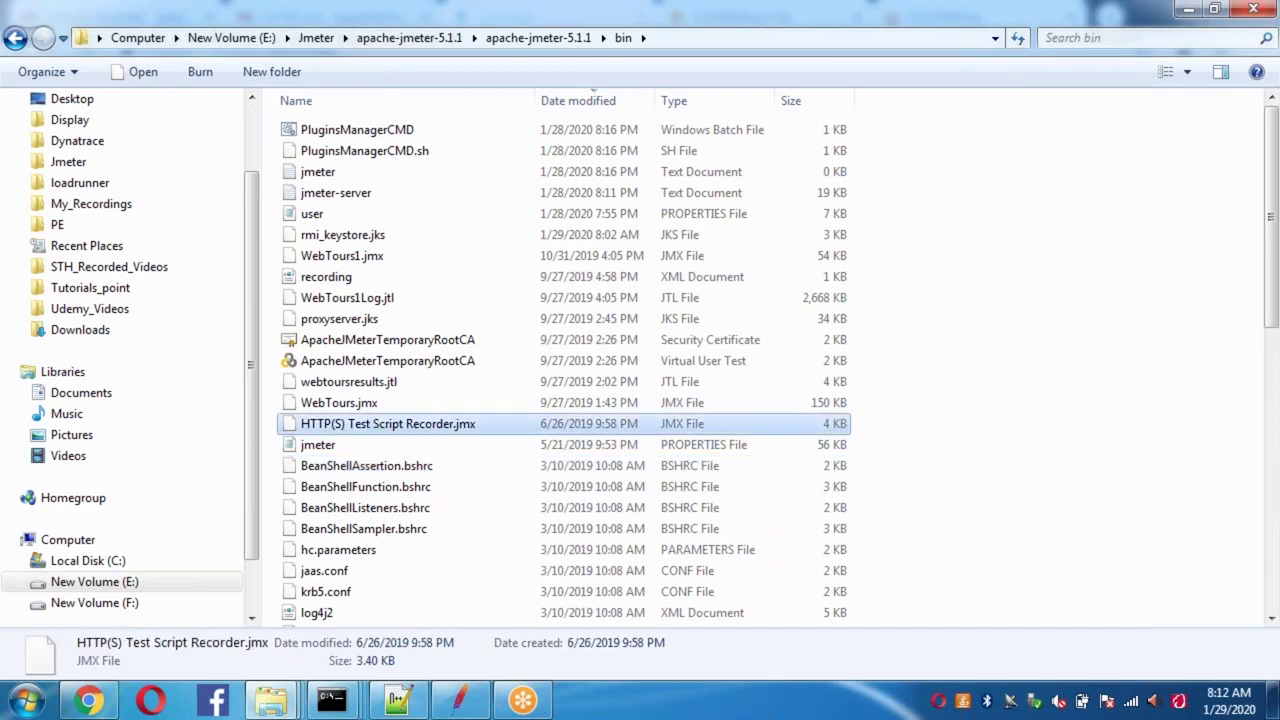
pyautogui.write('user')
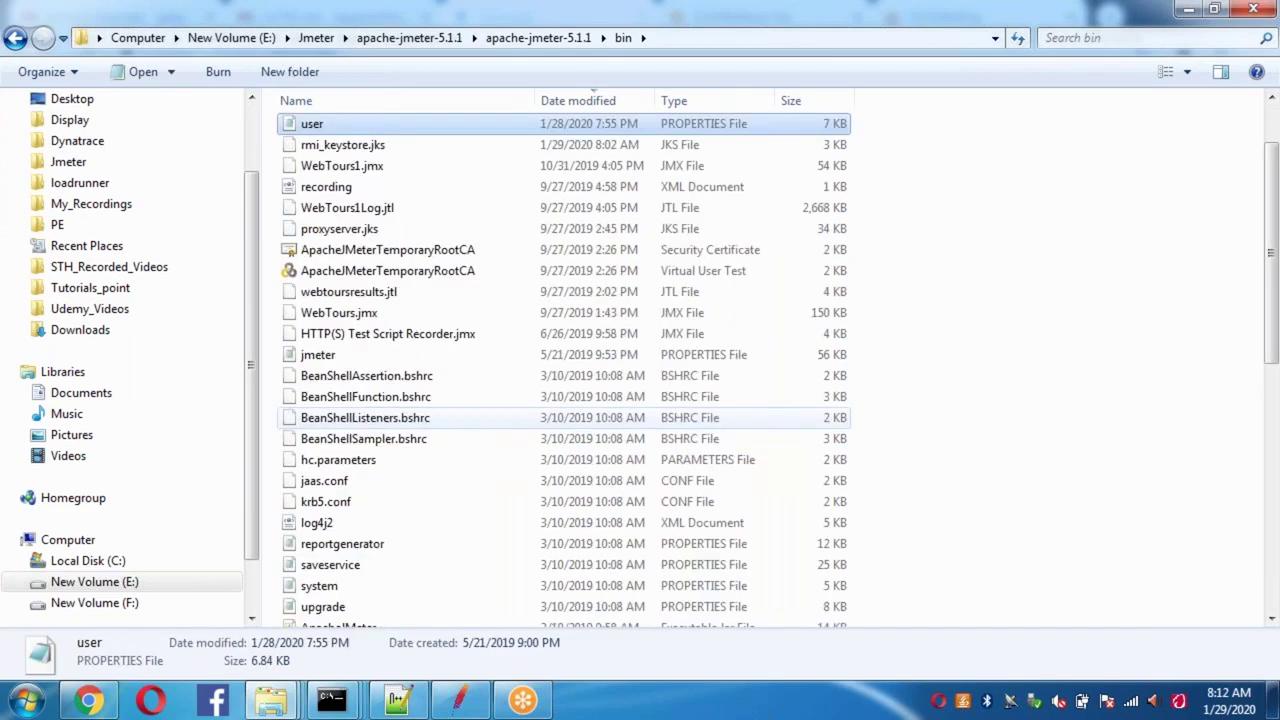
pyautogui.rightClick(375, 124)
pyautogui.click(445, 181)
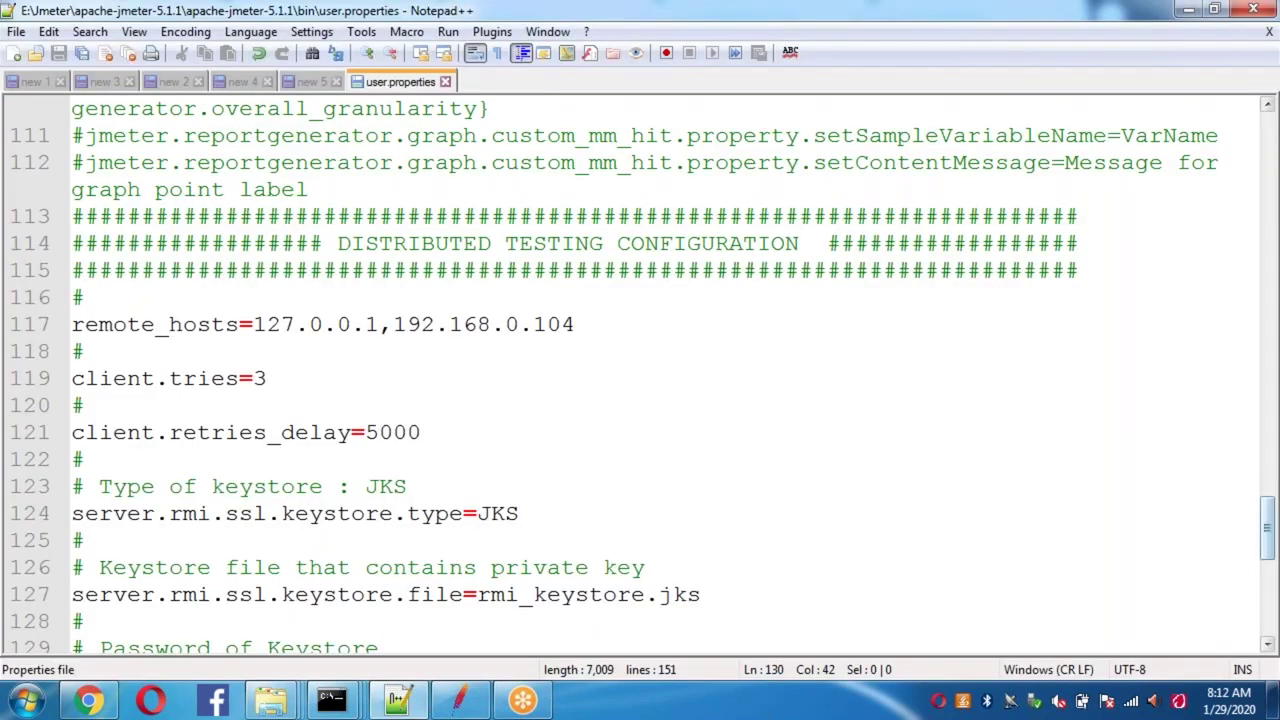
# Step: Scroll to the DISTRIBUTED TESTING CONFIGURATION section and inspect remote_hosts and the keystore password
pyautogui.click(1272, 304)
pyautogui.click(1272, 304)
pyautogui.moveTo(1270, 402); pyautogui.dragTo(1270, 520)
pyautogui.moveTo(341, 250); pyautogui.dragTo(812, 252)
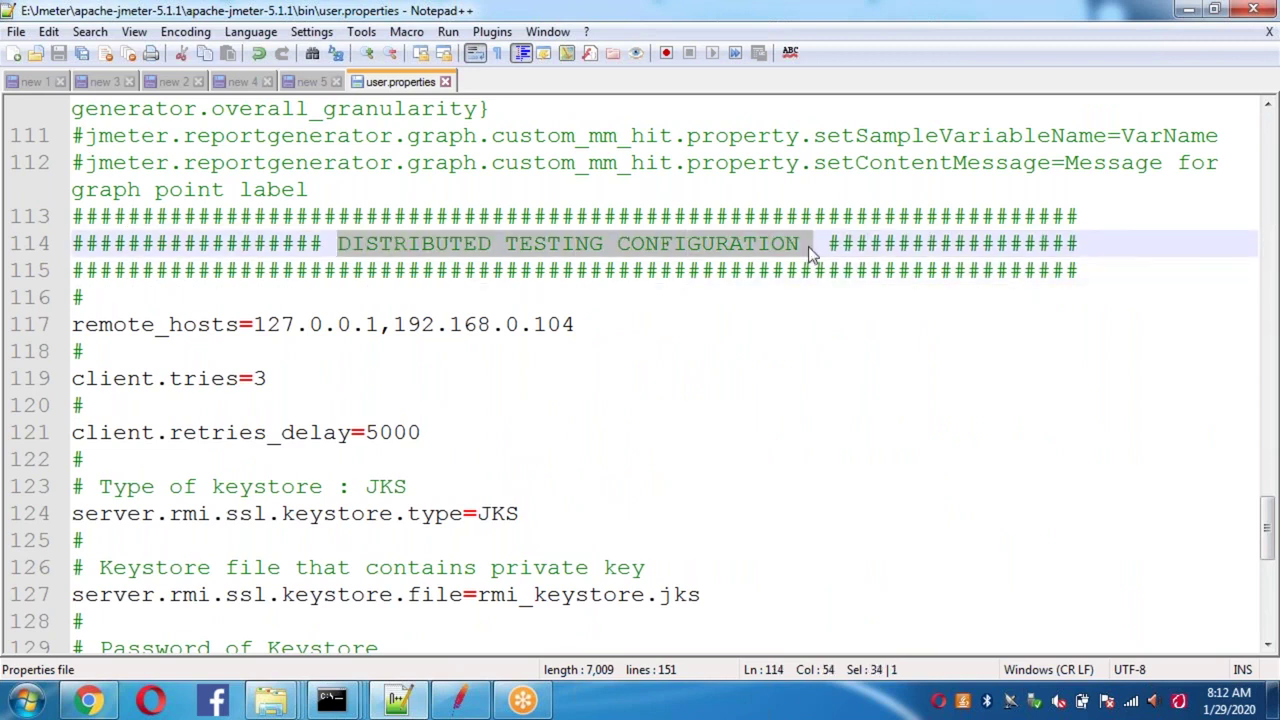
pyautogui.click(259, 327)
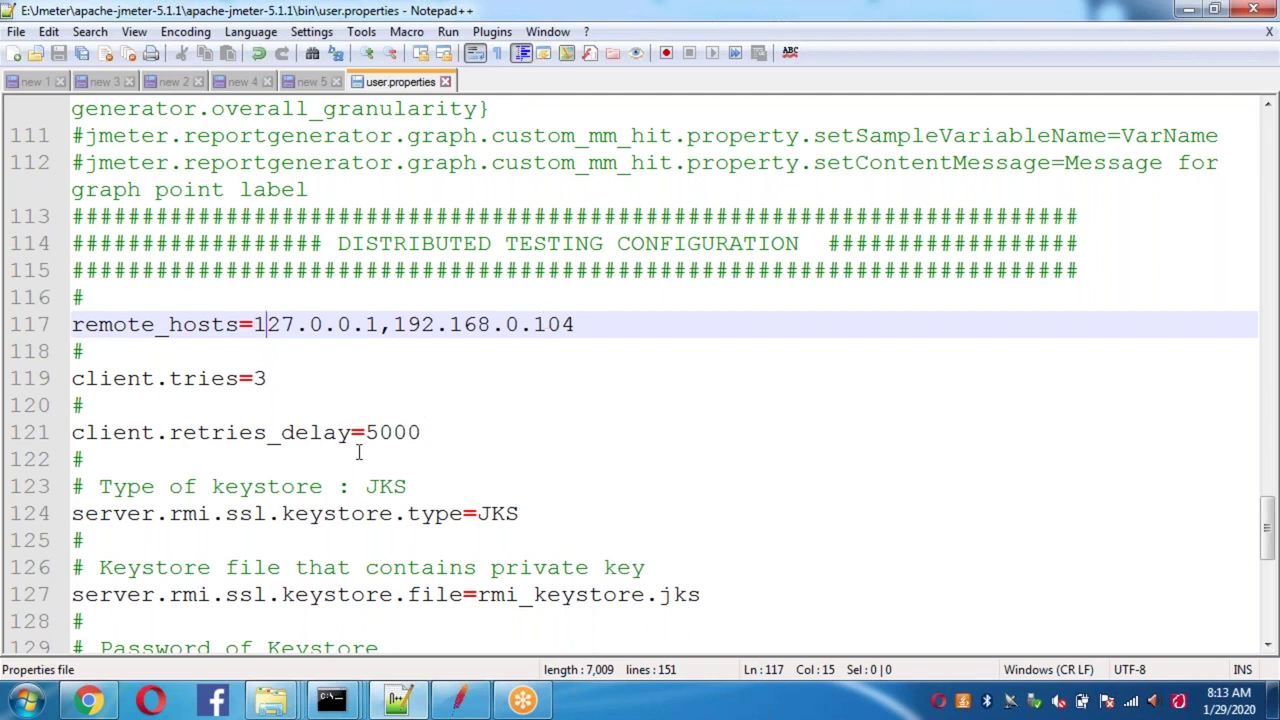
pyautogui.click(688, 571)
pyautogui.press('Down')
pyautogui.press('Down')
pyautogui.press('Down')
pyautogui.press('Down')
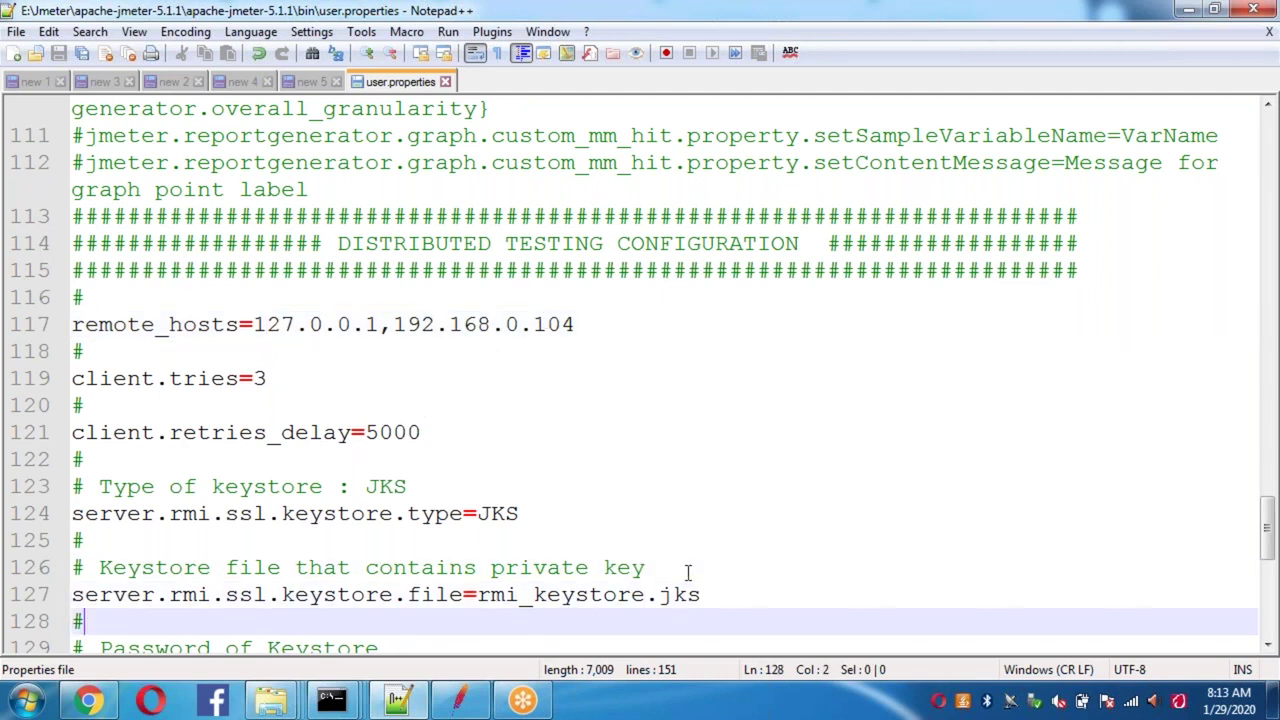
pyautogui.press('Down')
pyautogui.press('Down')
pyautogui.doubleClick(562, 566)
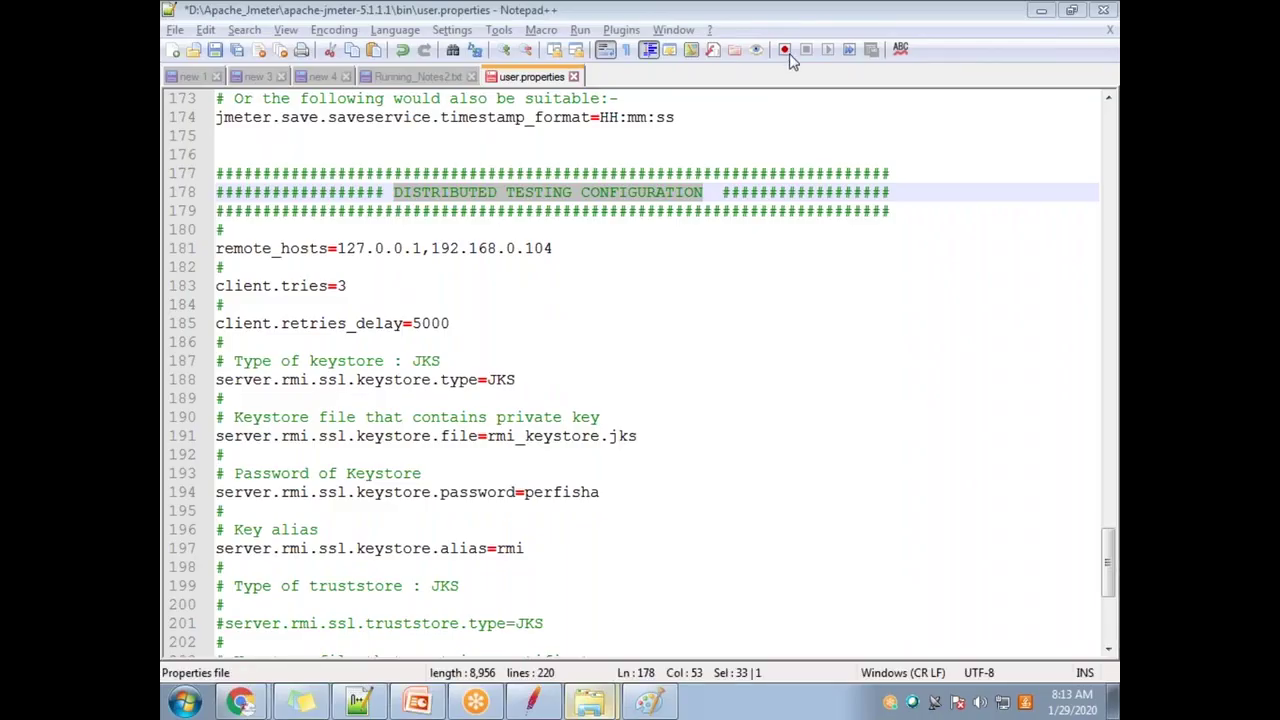
# Step: Save the edited D: drive user.properties and close its tab, returning to Running_Notes2.txt
pyautogui.click(551, 576)
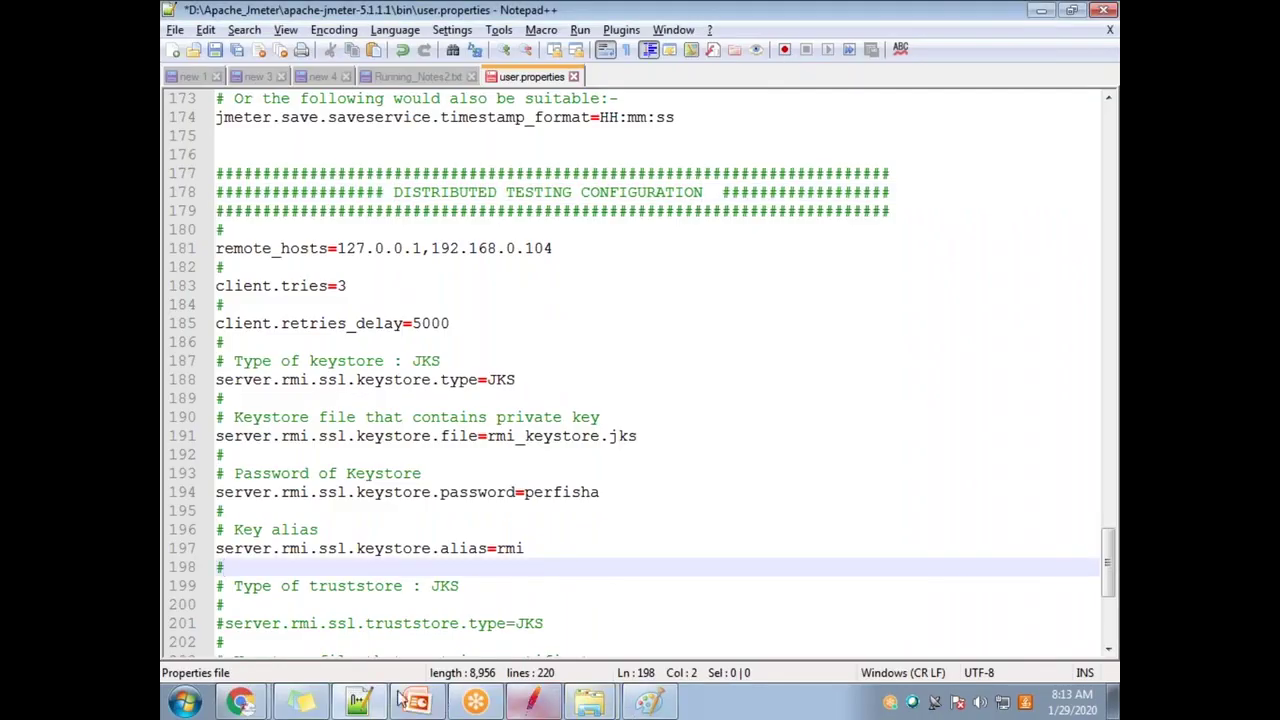
pyautogui.hotkey('alt', 'Tab')
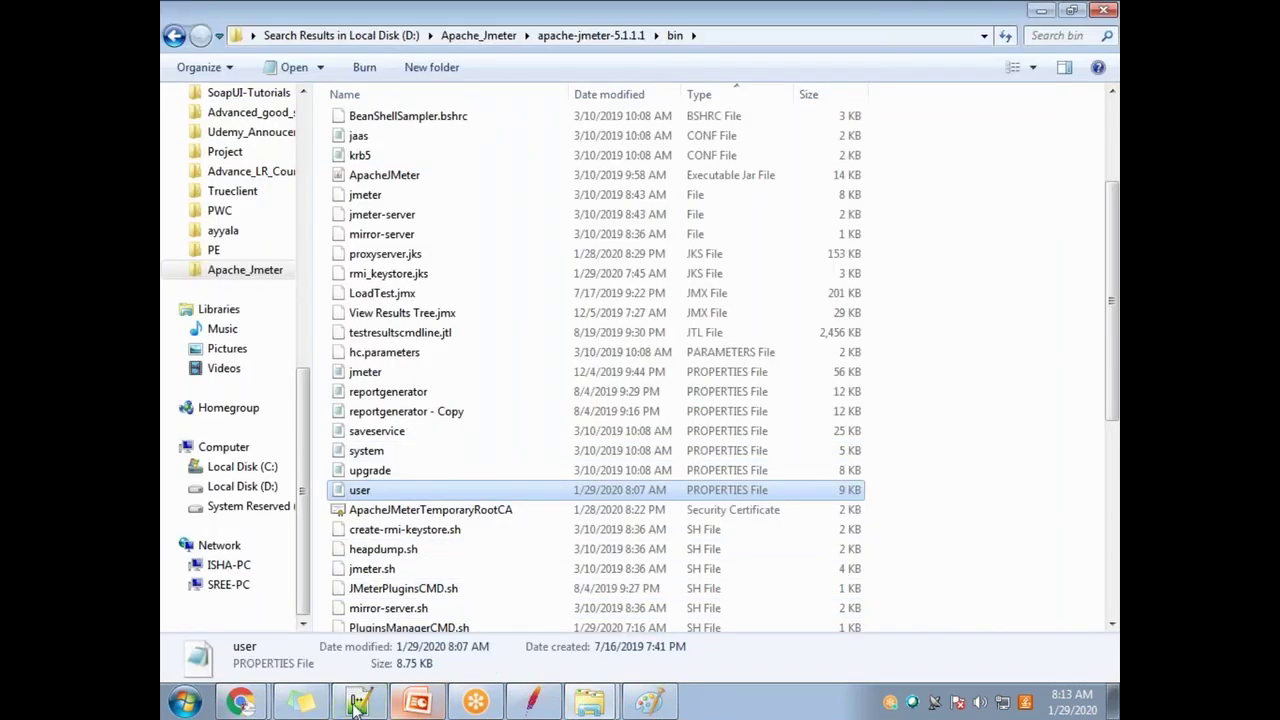
pyautogui.click(356, 703)
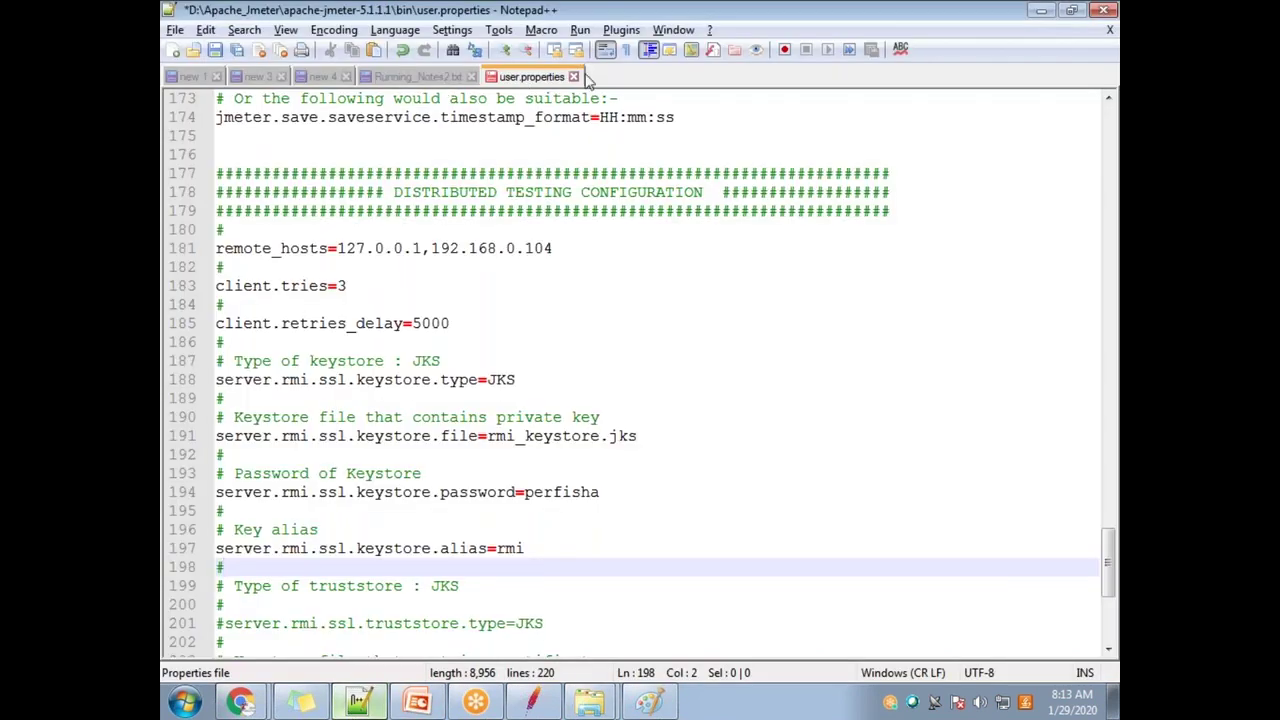
pyautogui.click(573, 77)
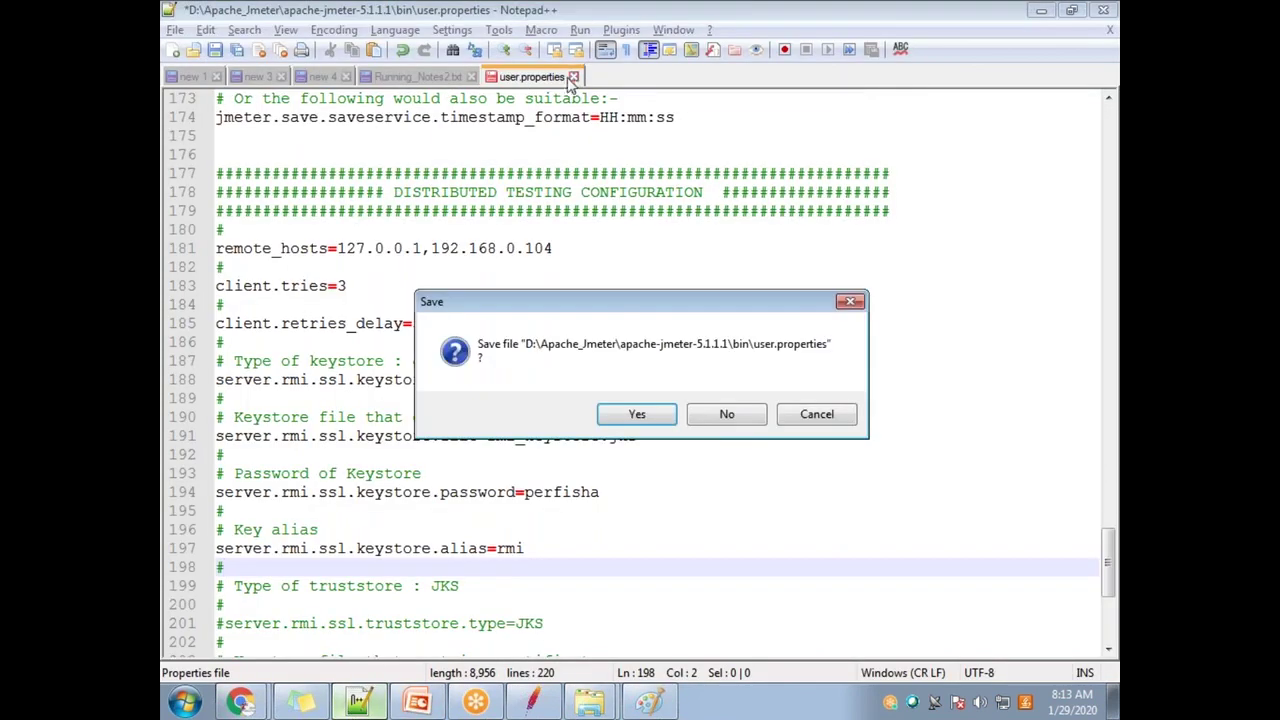
pyautogui.click(665, 415)
pyautogui.click(439, 585)
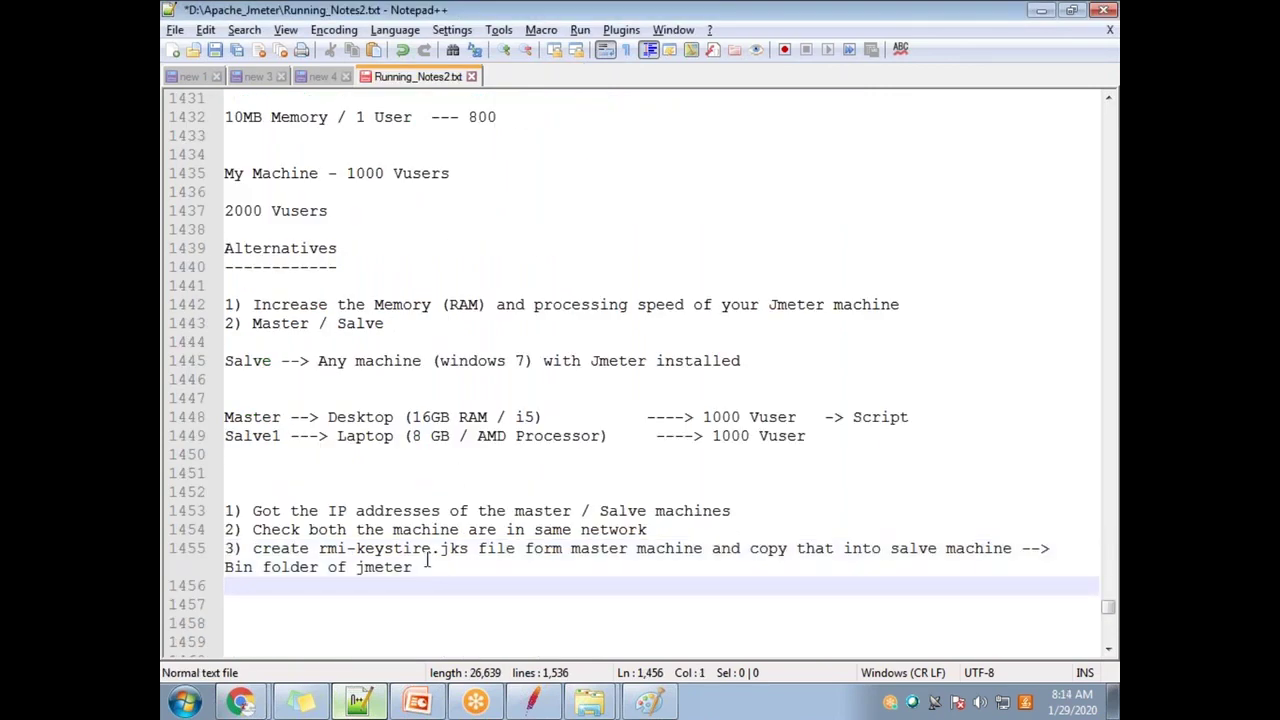
# Step: Add step 4, 'Modify User properties file --> Both Matser and salve', below step 3
pyautogui.click(445, 569)
pyautogui.press('Return')
pyautogui.write('4) ')
pyautogui.write(' Cm')
pyautogui.press('BackSpace')
pyautogui.press('BackSpace')
pyautogui.write('Modify User')
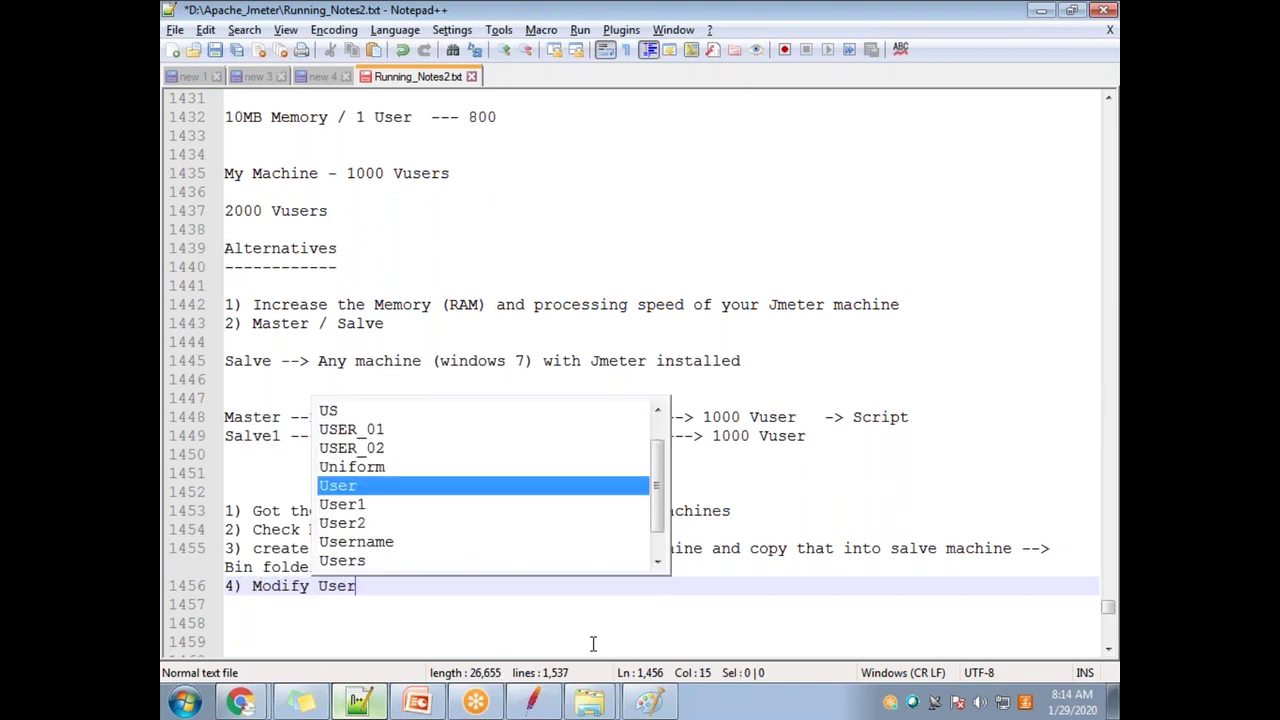
pyautogui.write(' properties f')
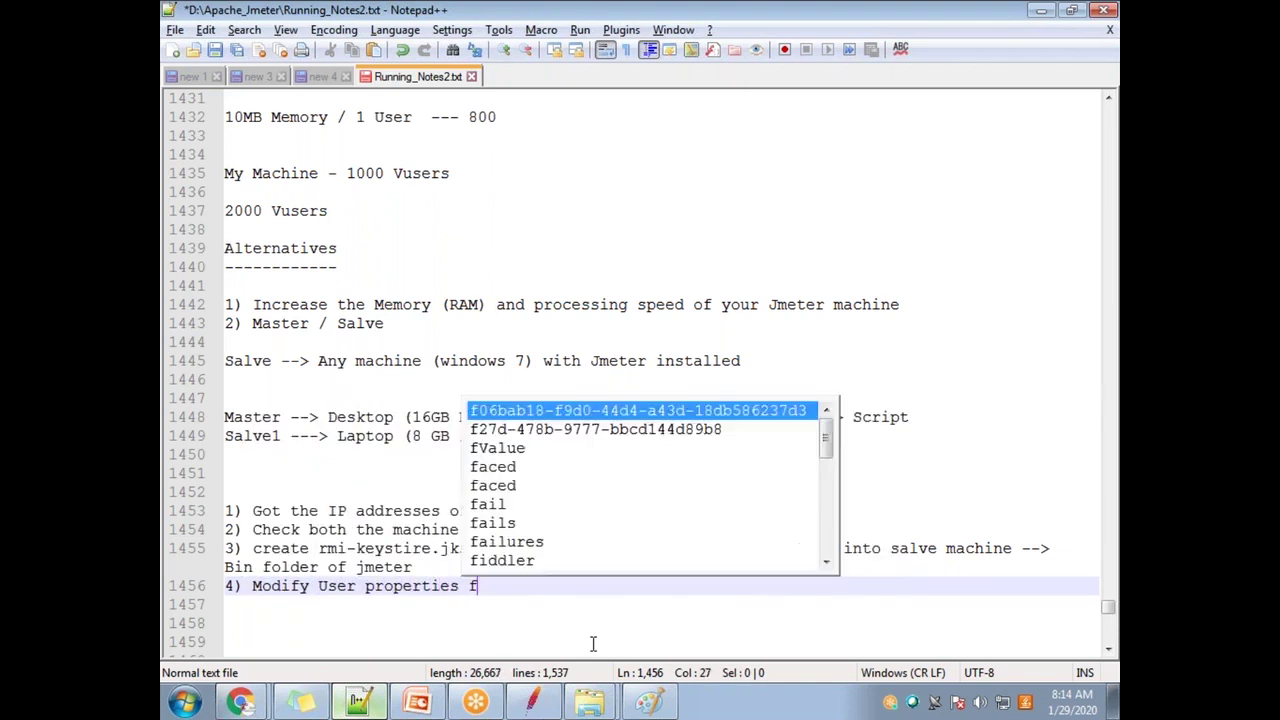
pyautogui.write('iles')
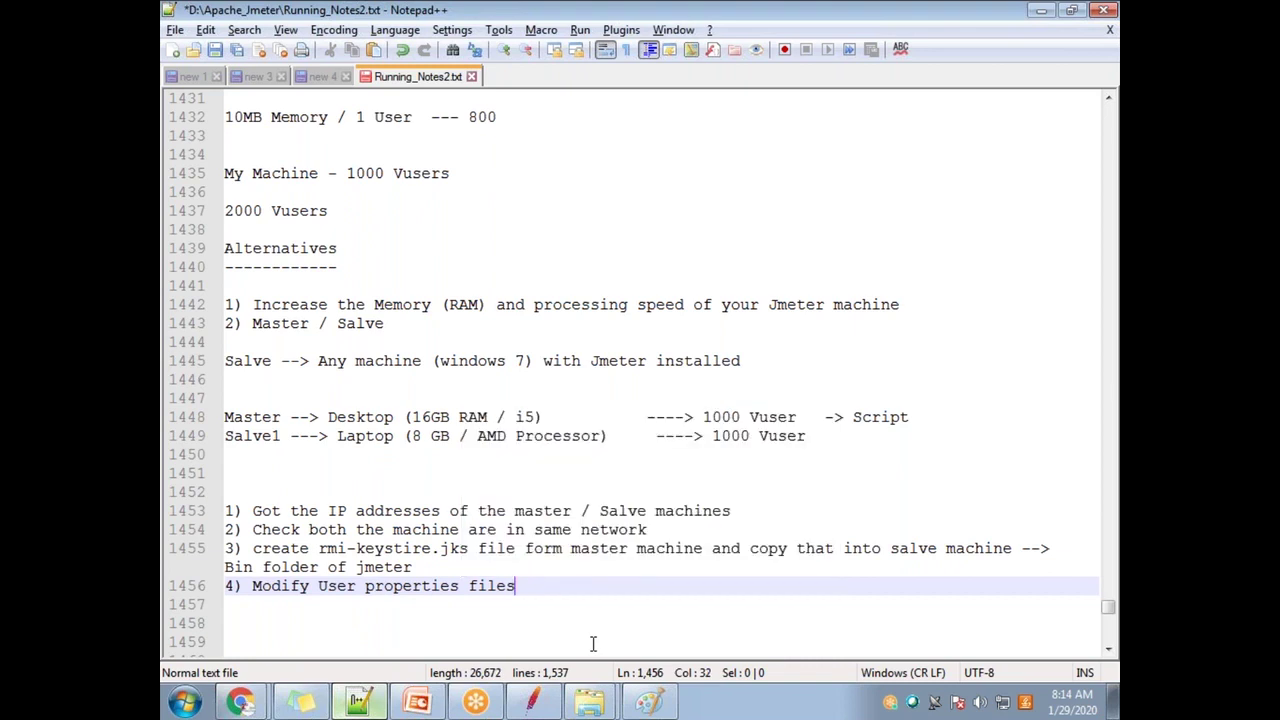
pyautogui.press('BackSpace')
pyautogui.write('--> Both Matser and salve')
# Step: Add a 'Password / Remote hosts' line under step 4 and begin step '5)'
pyautogui.press('Return')
pyautogui.press('Return')
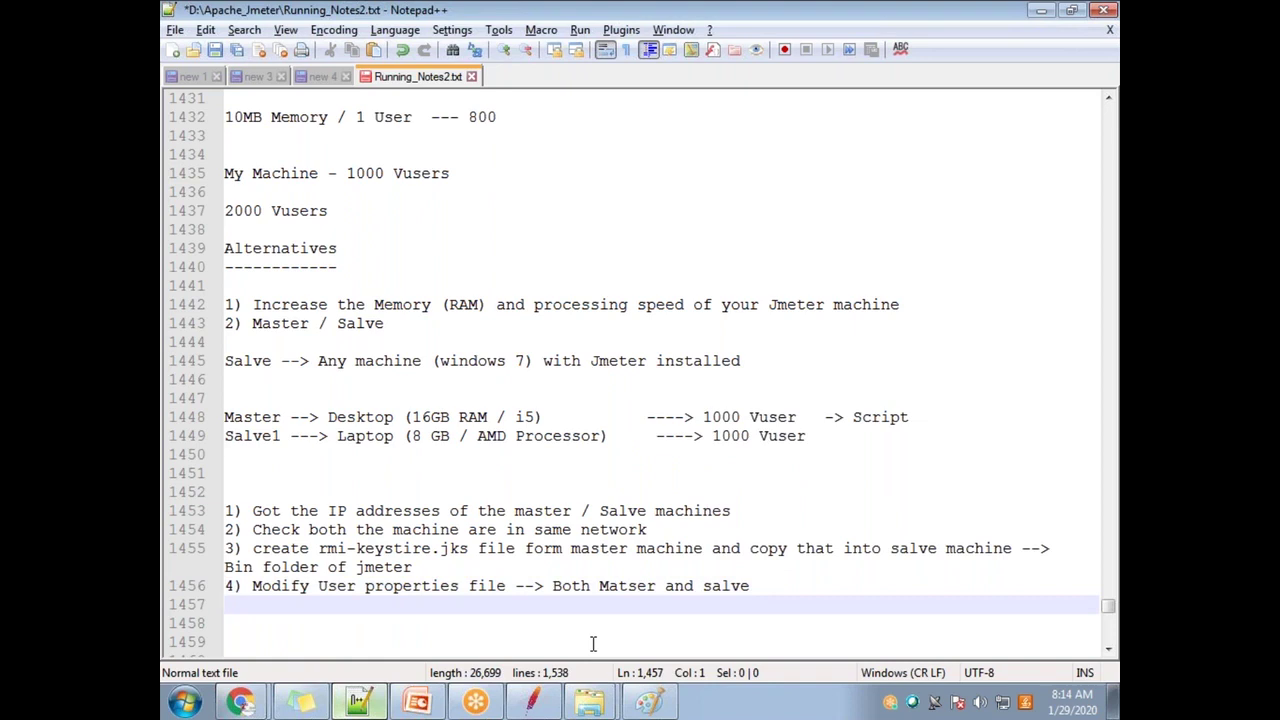
pyautogui.write('Passwor')
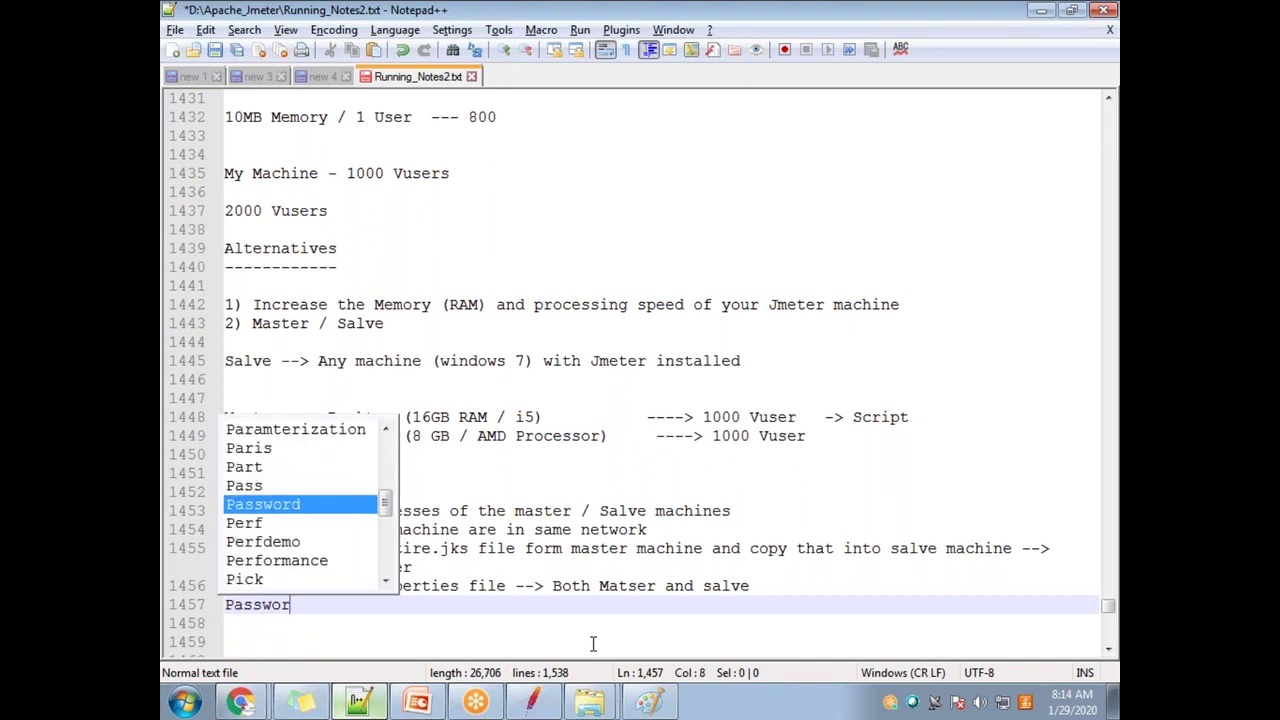
pyautogui.write('d / R')
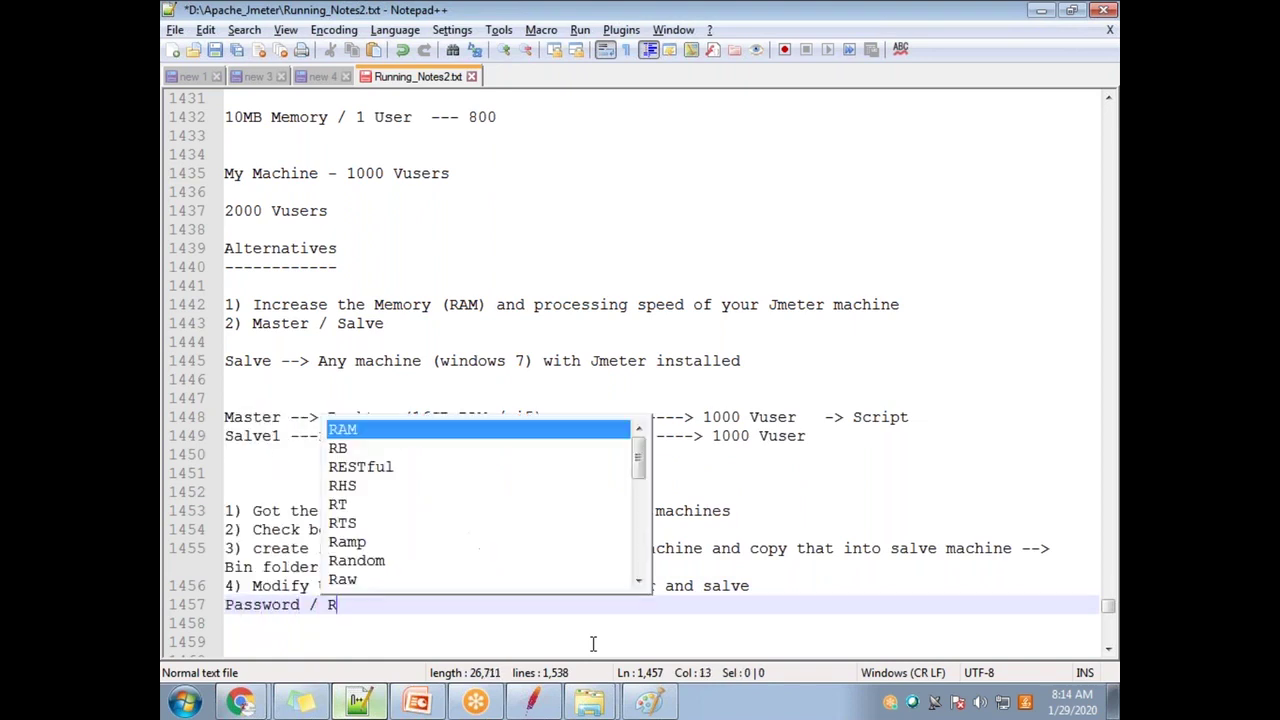
pyautogui.write('emote hosts')
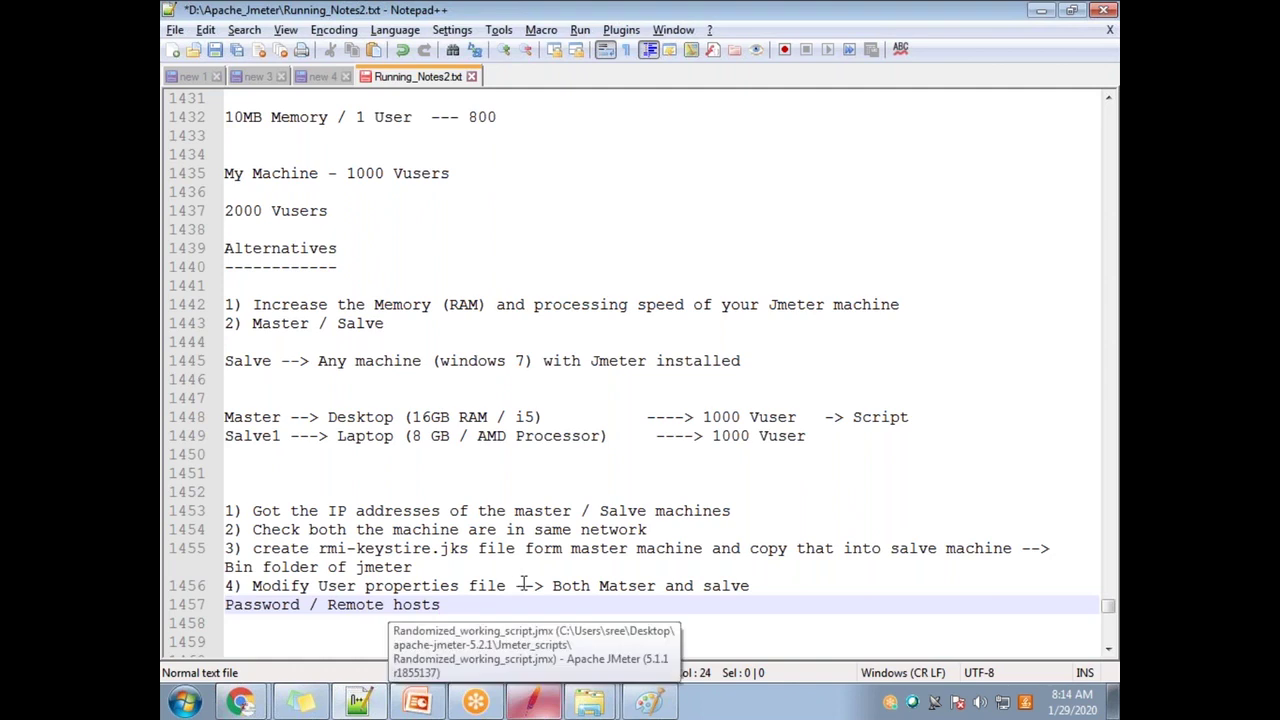
pyautogui.moveTo(514, 586); pyautogui.dragTo(256, 588)
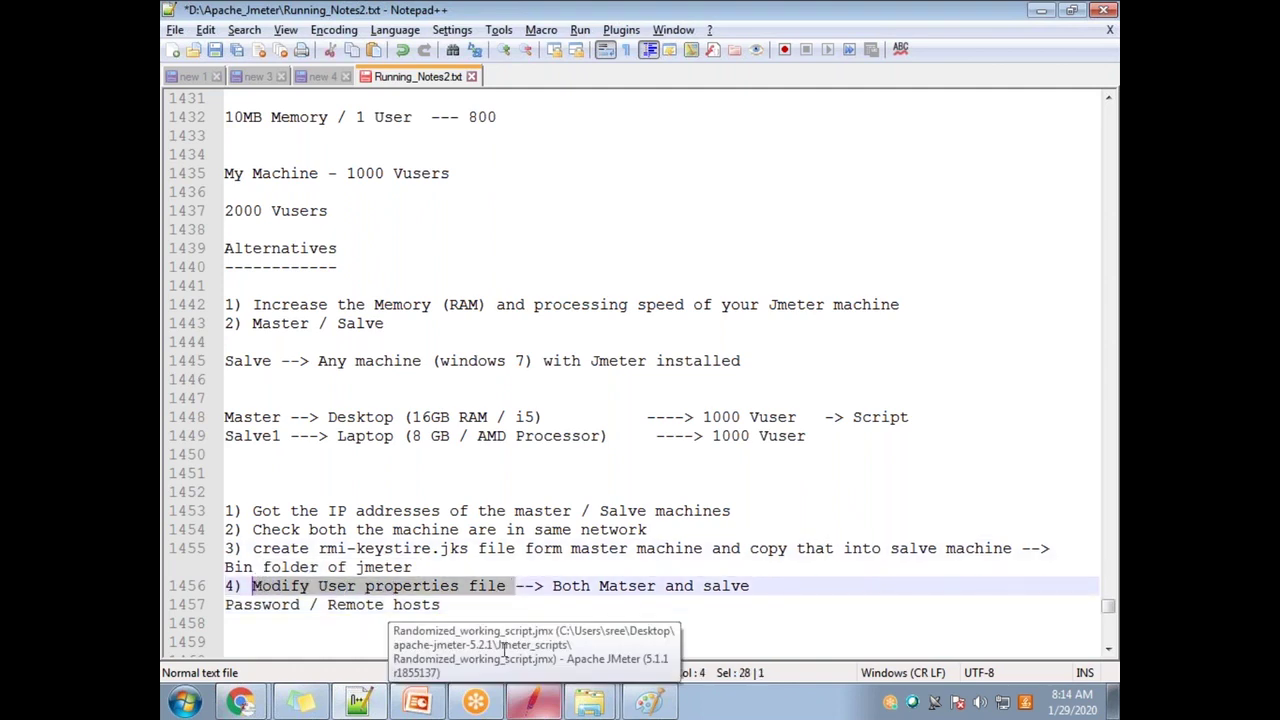
pyautogui.click(474, 614)
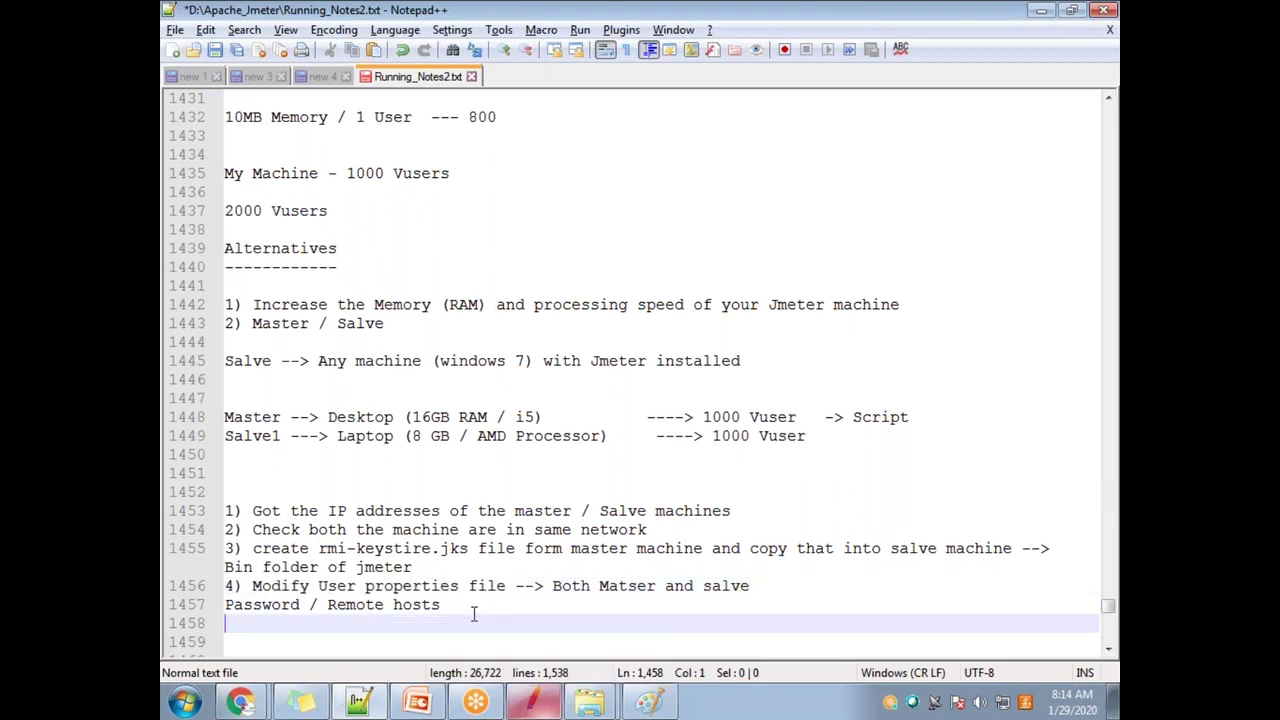
pyautogui.write('5)')
pyautogui.click(418, 705)
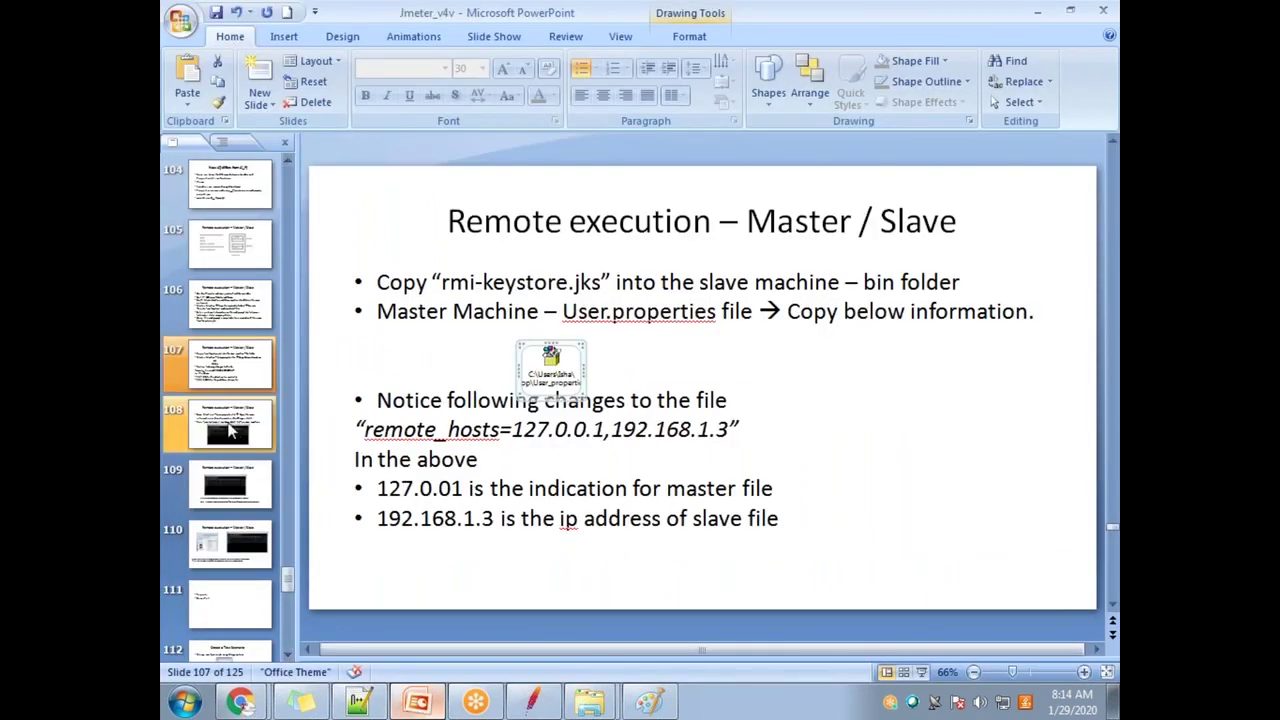
# Step: Show slide 108 on slave setup and highlight 'jmeter-server' in its Run line
pyautogui.click(232, 410)
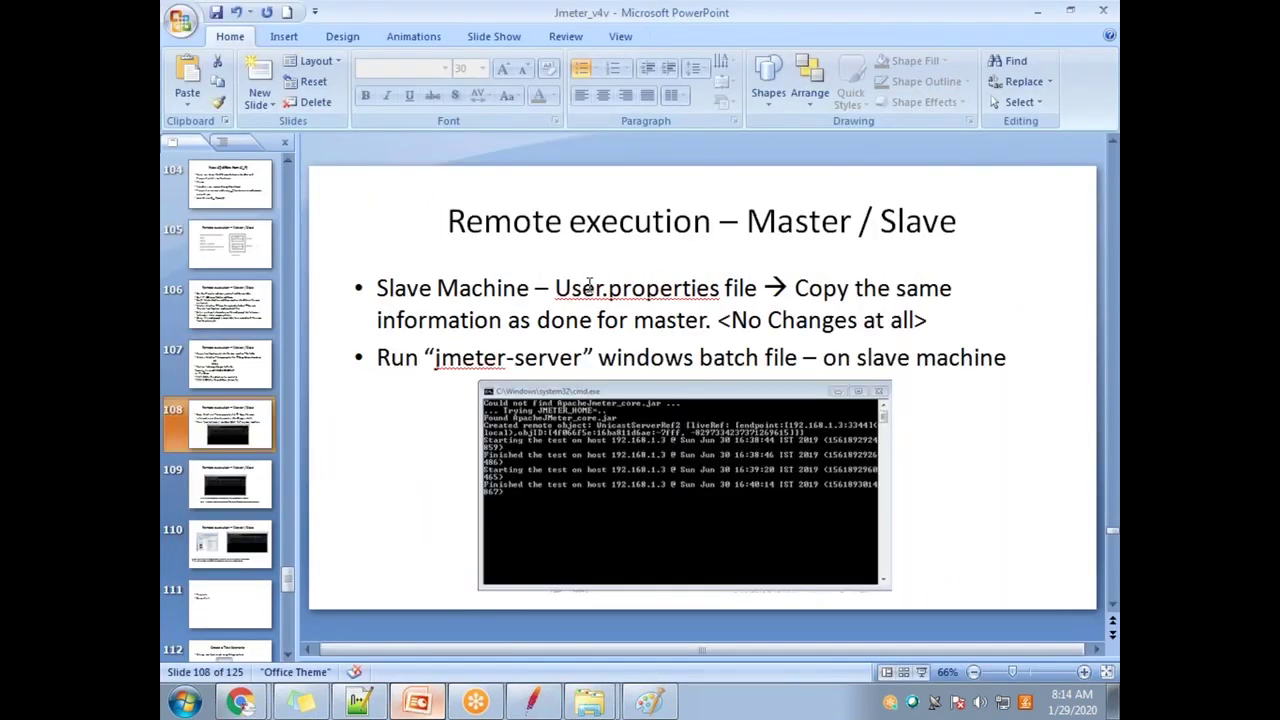
pyautogui.moveTo(436, 360); pyautogui.dragTo(581, 358)
pyautogui.click(520, 370)
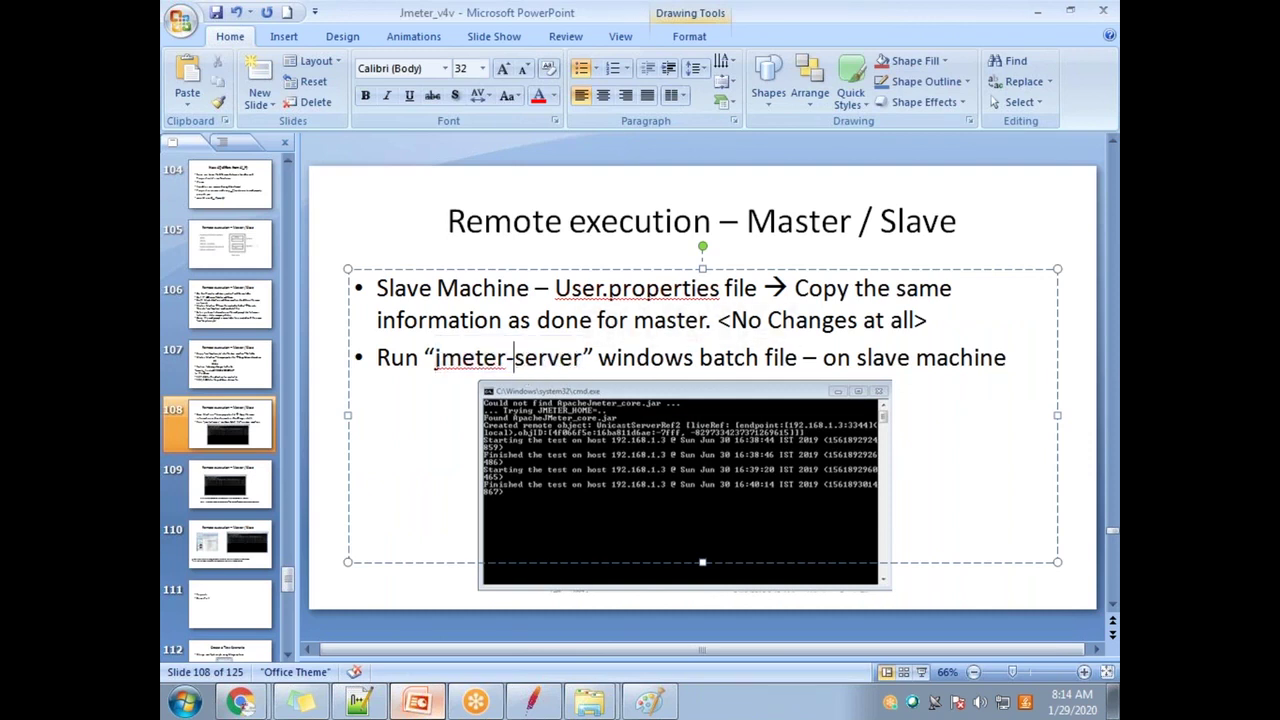
pyautogui.moveTo(436, 360); pyautogui.dragTo(573, 368)
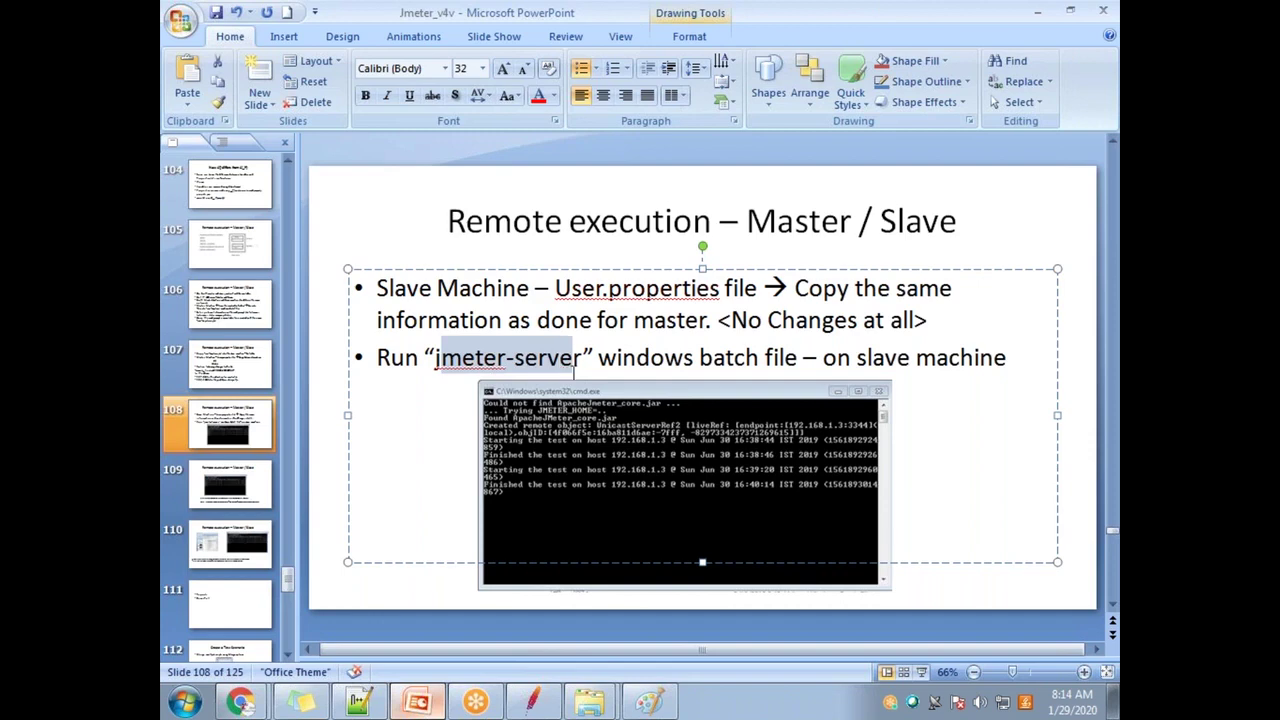
pyautogui.click(588, 703)
# Step: Launch the jmeter-server Windows Batch File from the apache-jmeter-5.1.1 bin folder
pyautogui.click(580, 660)
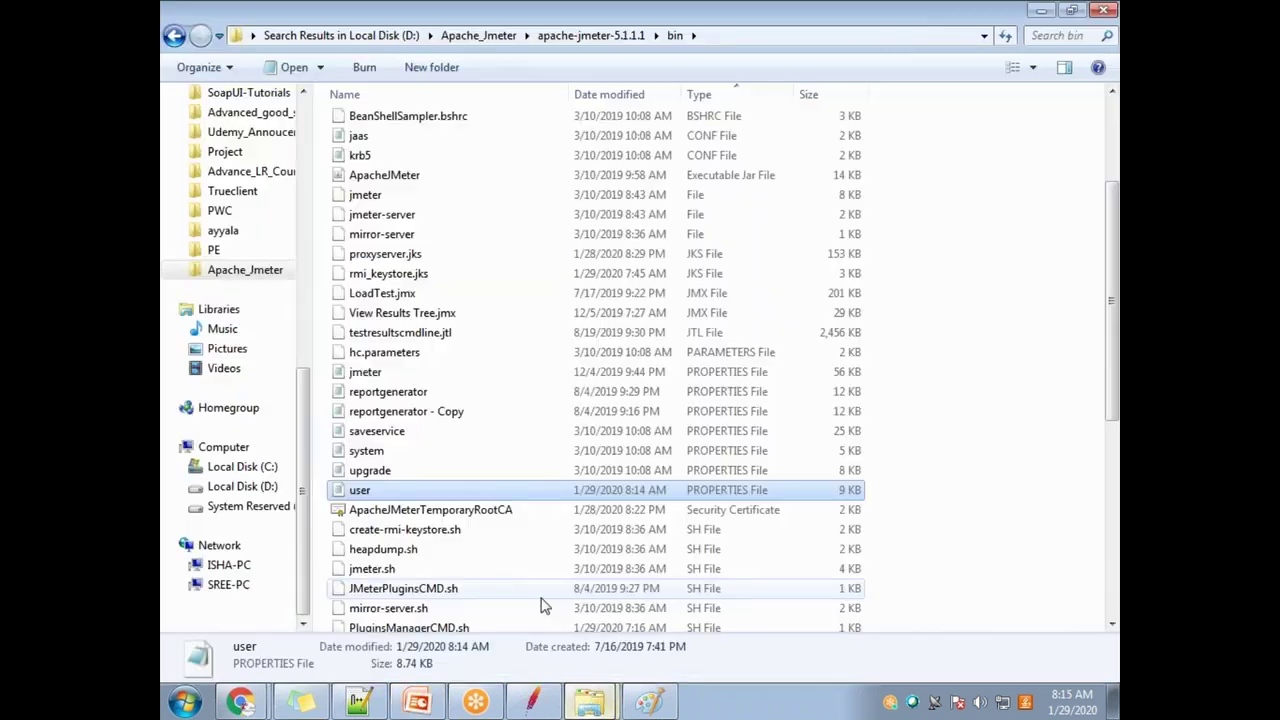
pyautogui.click(358, 214)
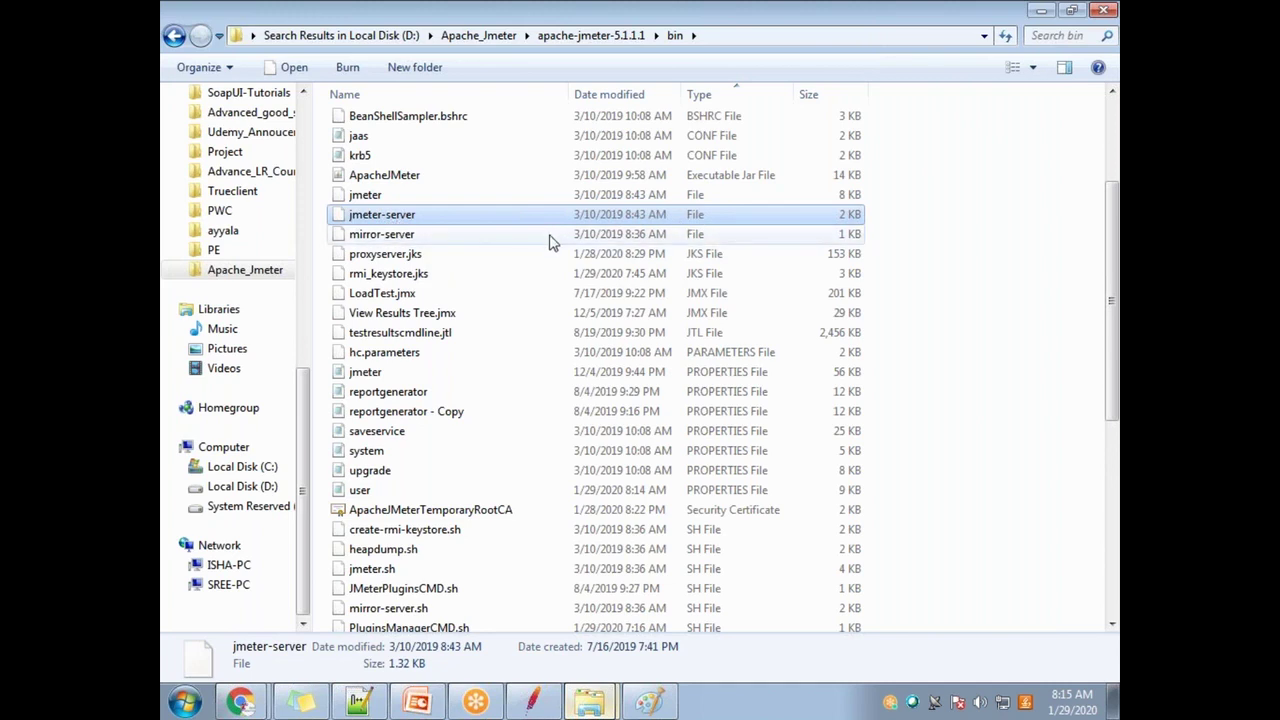
pyautogui.click(391, 373)
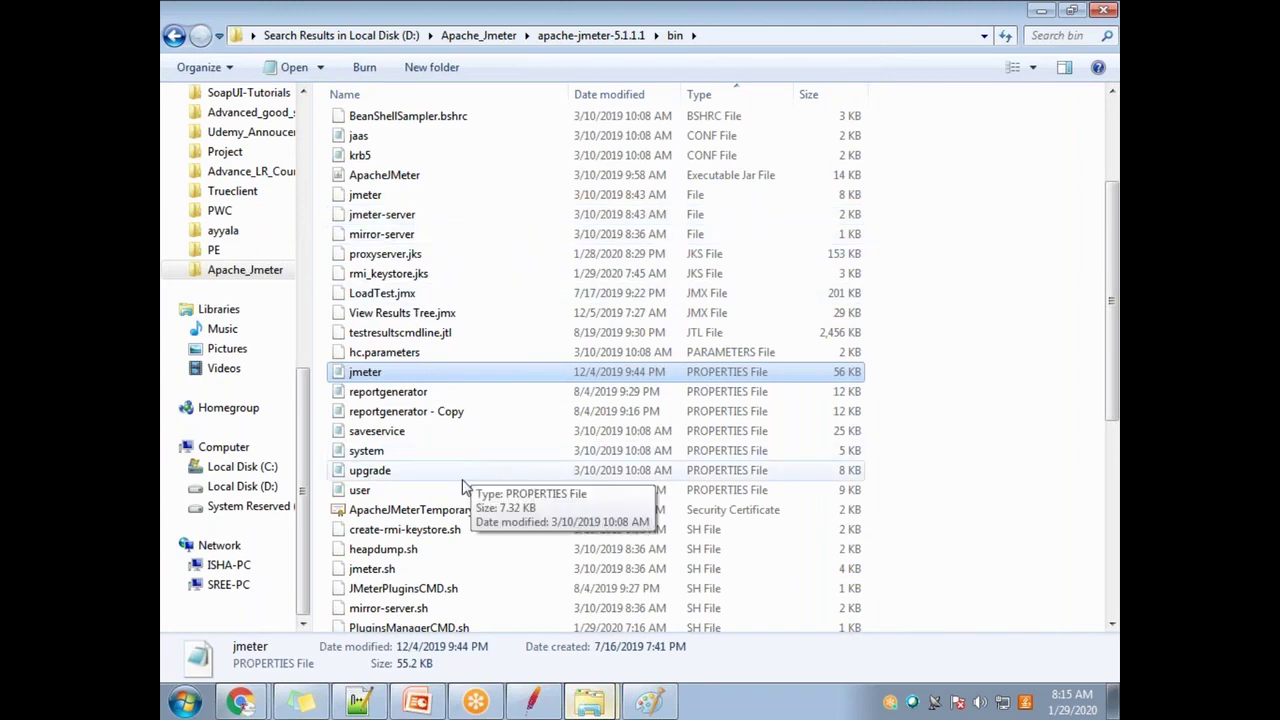
pyautogui.press('j')
pyautogui.press('j')
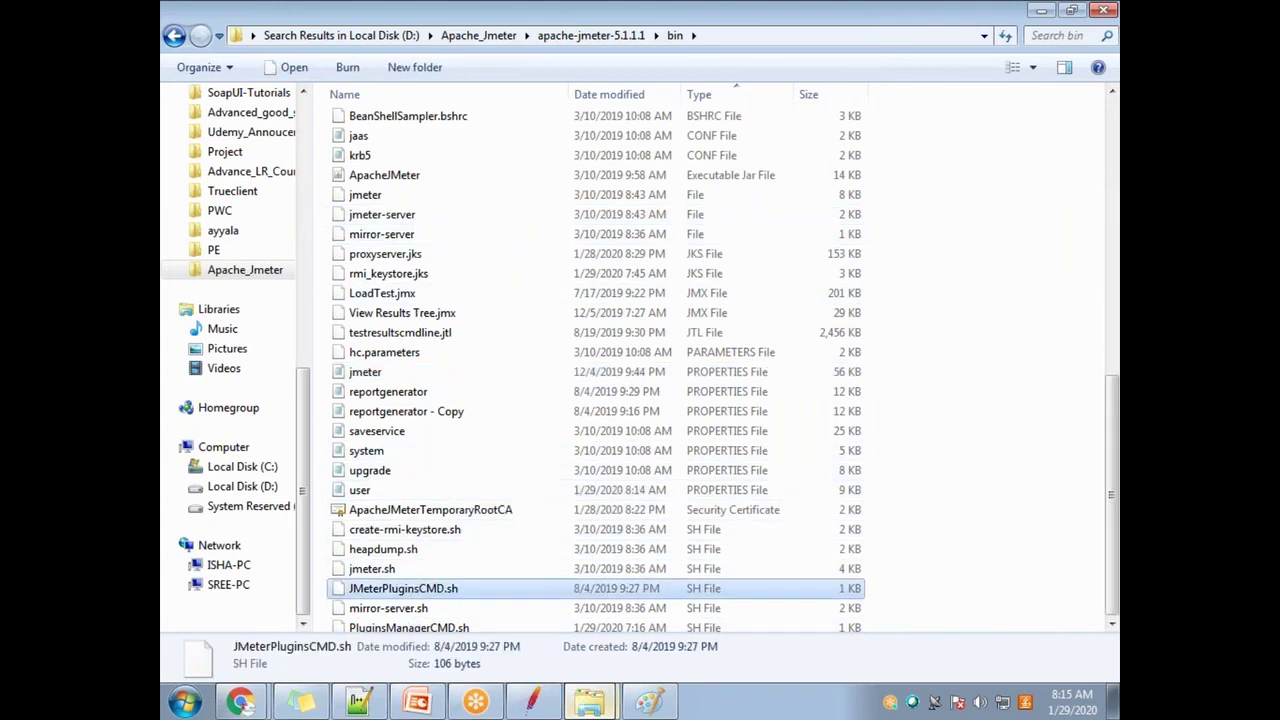
pyautogui.press('j')
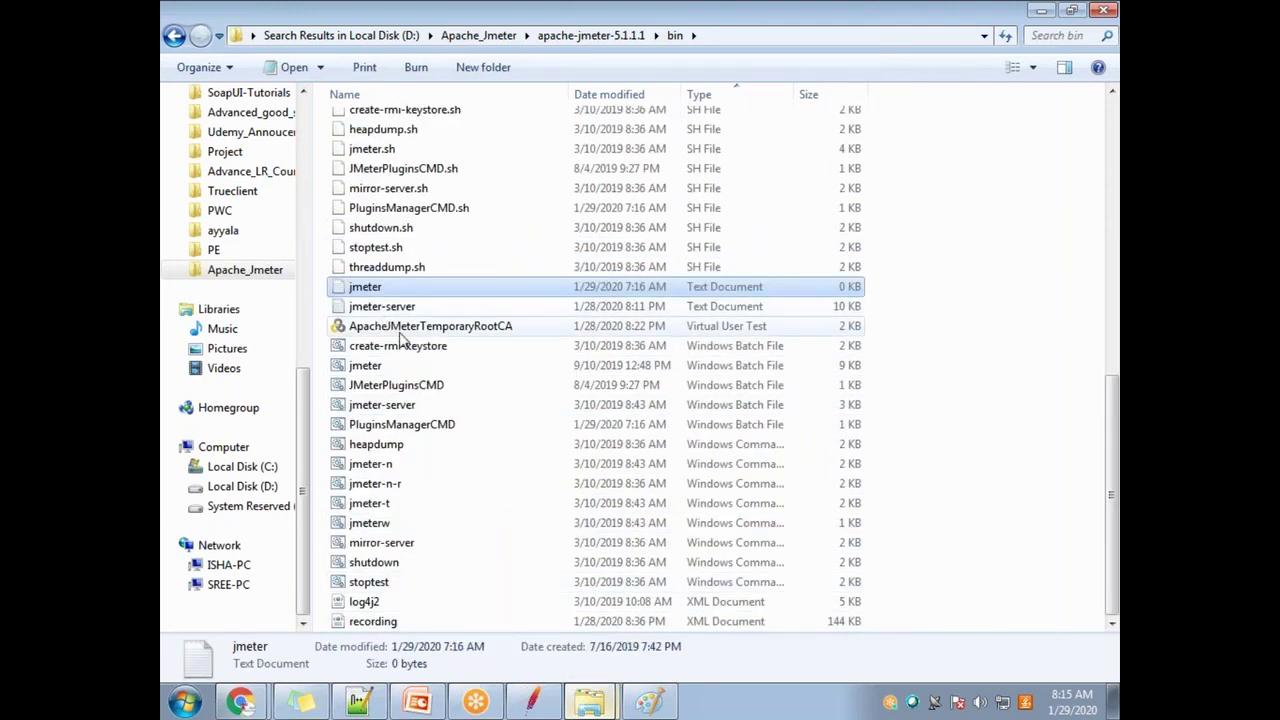
pyautogui.press('j')
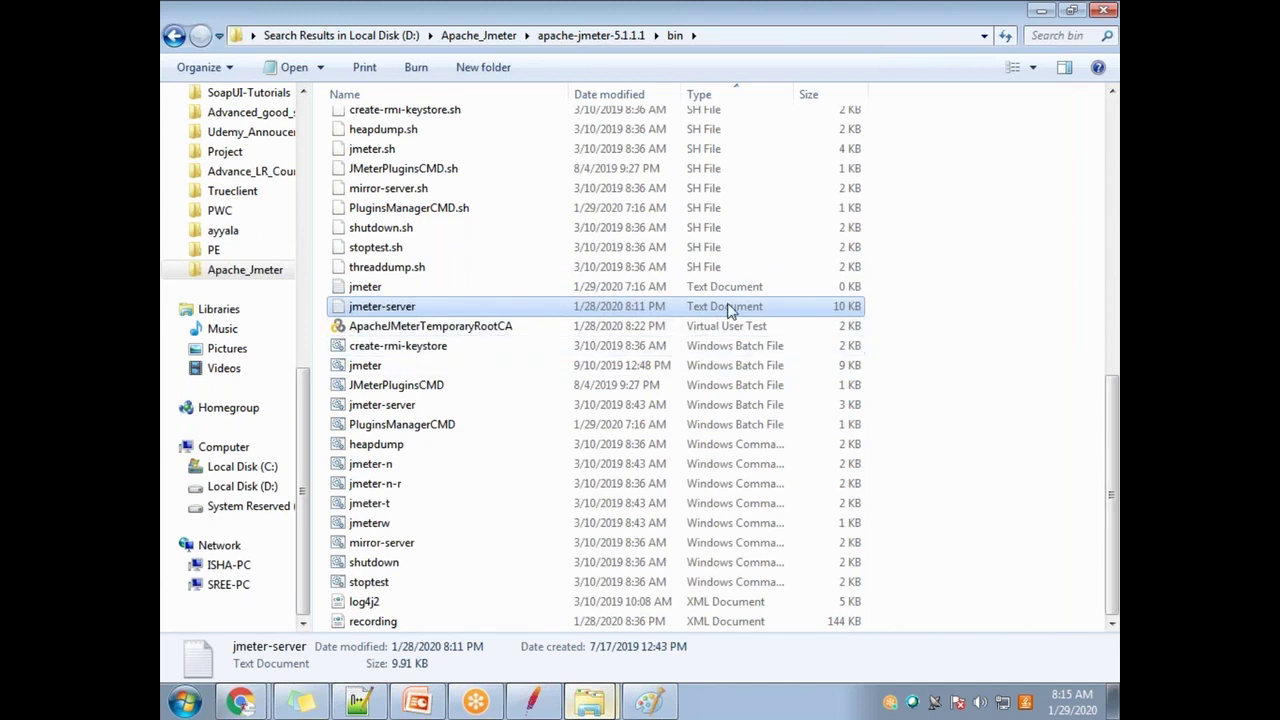
pyautogui.press('j')
pyautogui.press('j')
pyautogui.press('j')
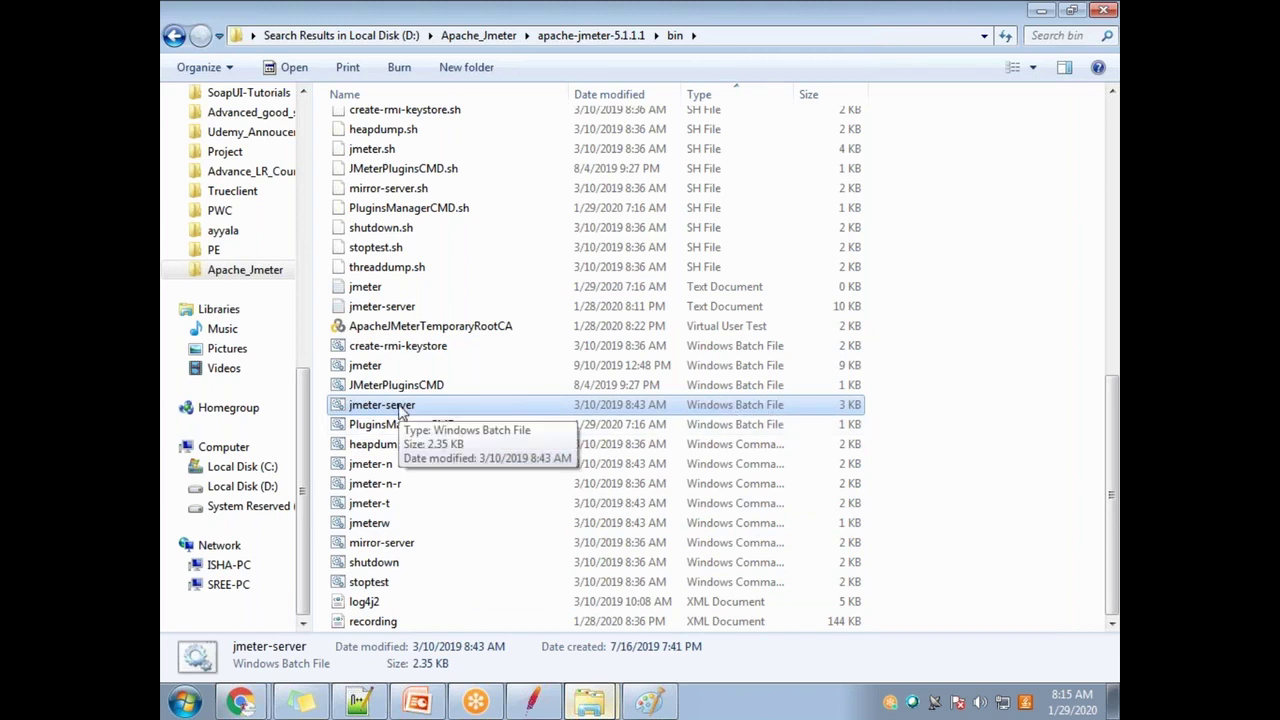
pyautogui.doubleClick(400, 410)
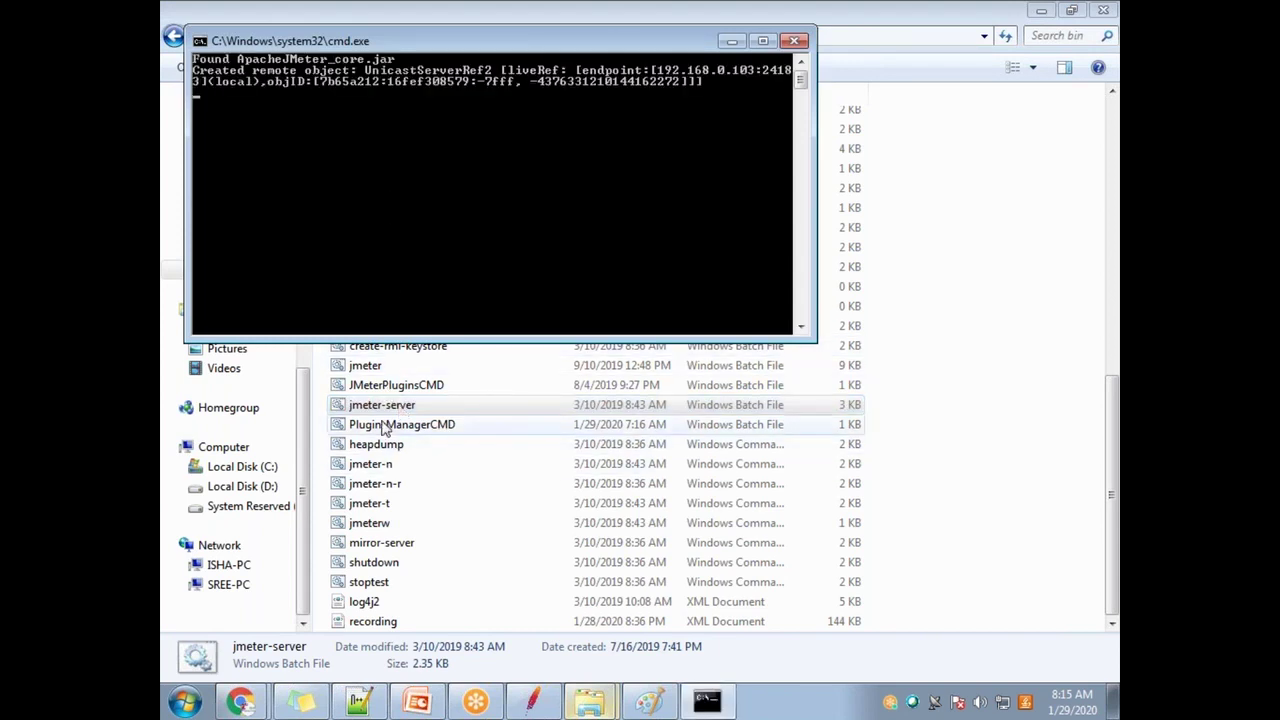
pyautogui.moveTo(341, 43); pyautogui.dragTo(342, 157)
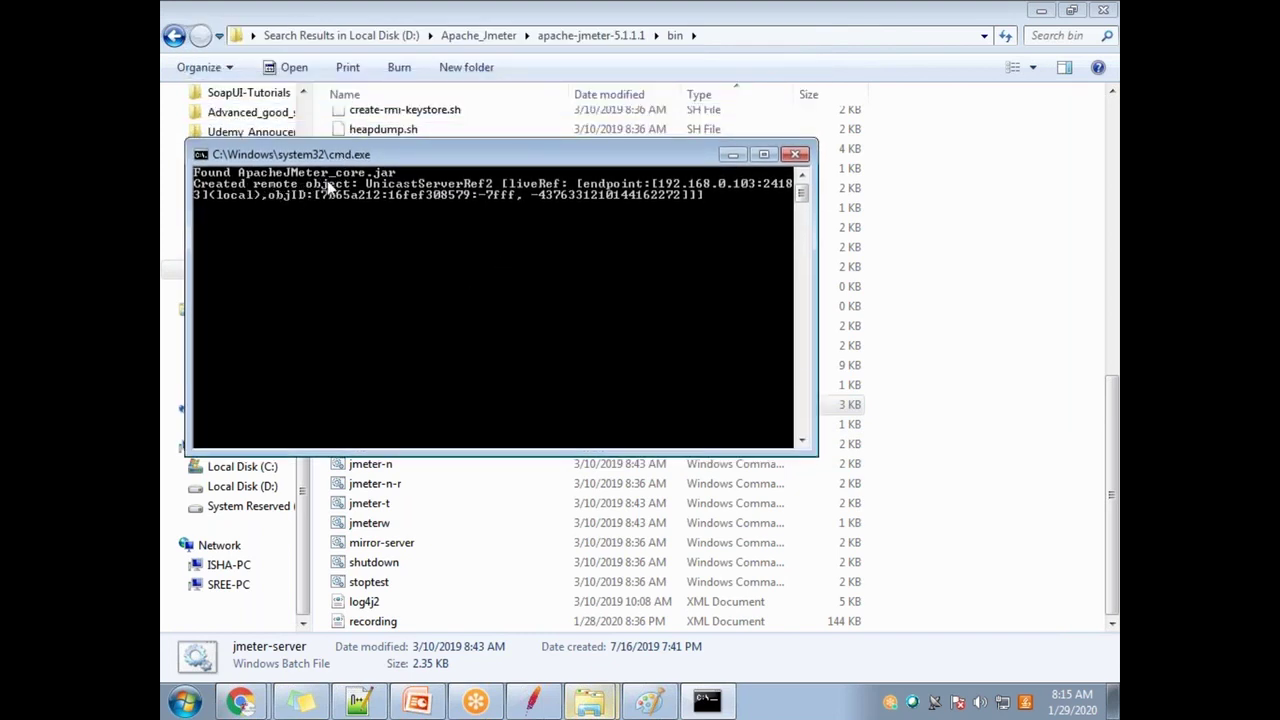
pyautogui.moveTo(419, 155); pyautogui.dragTo(851, 155)
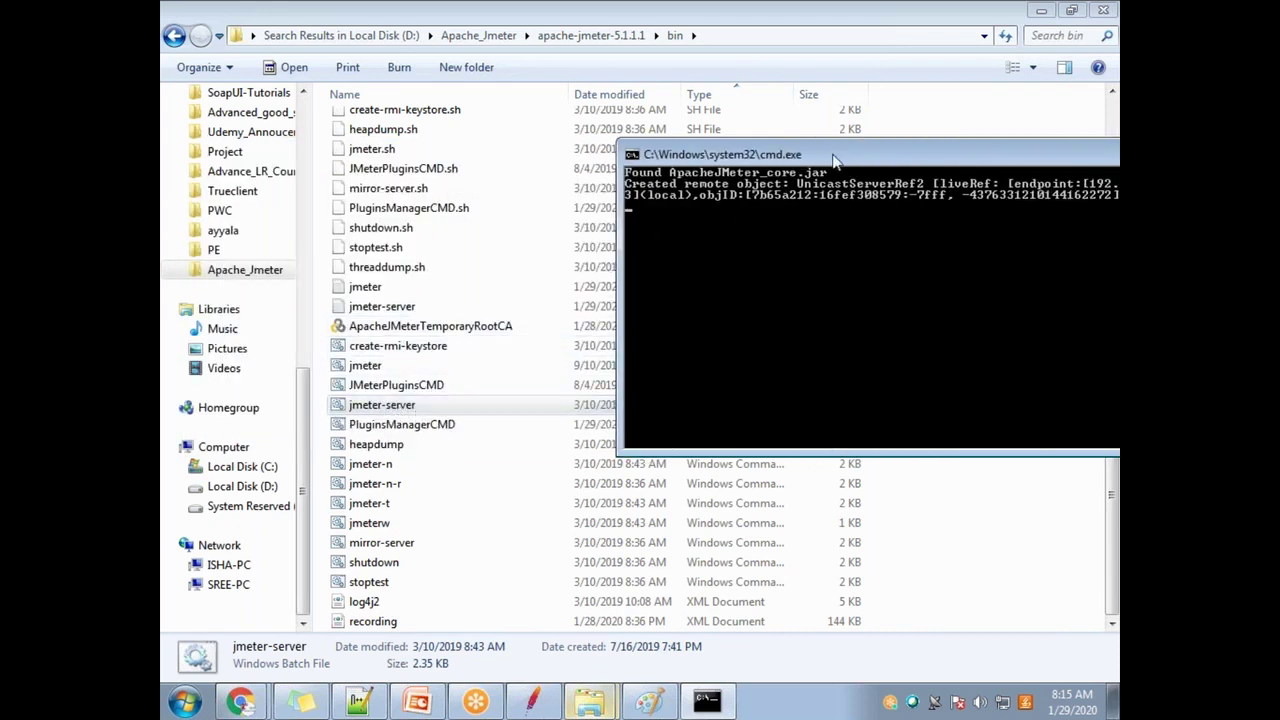
pyautogui.moveTo(834, 158); pyautogui.dragTo(467, 104)
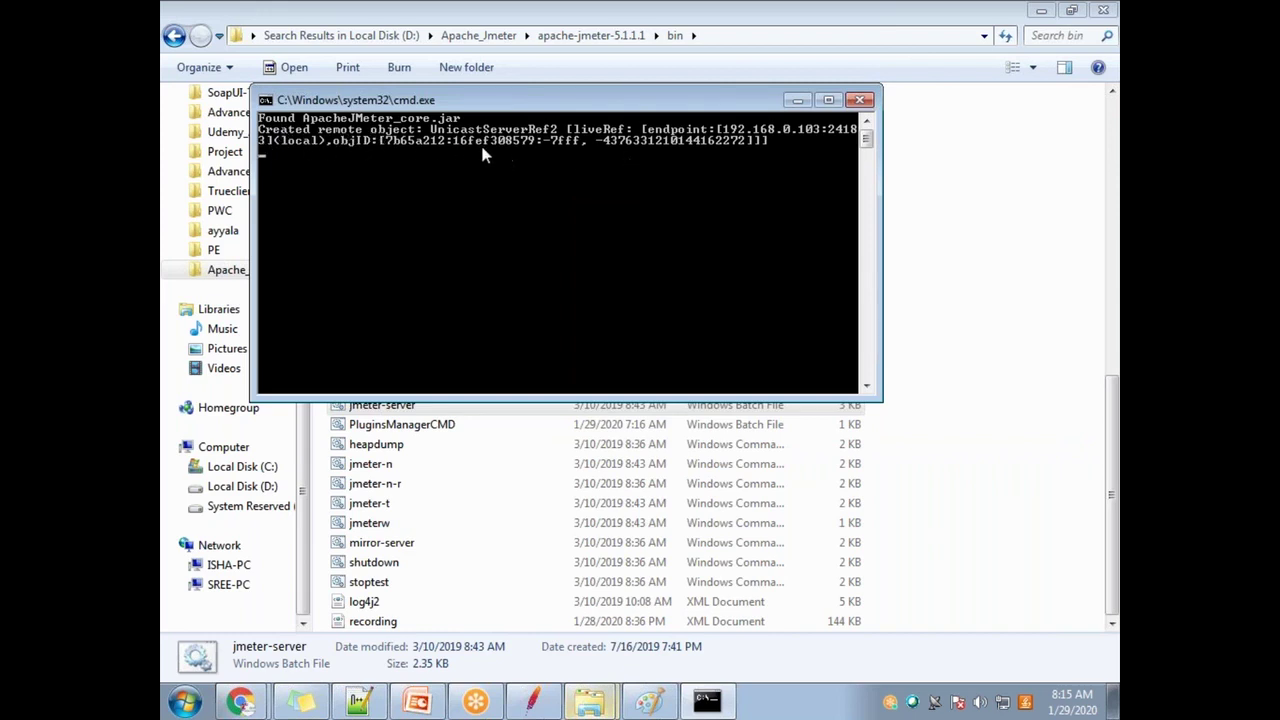
pyautogui.moveTo(528, 103); pyautogui.dragTo(850, 189)
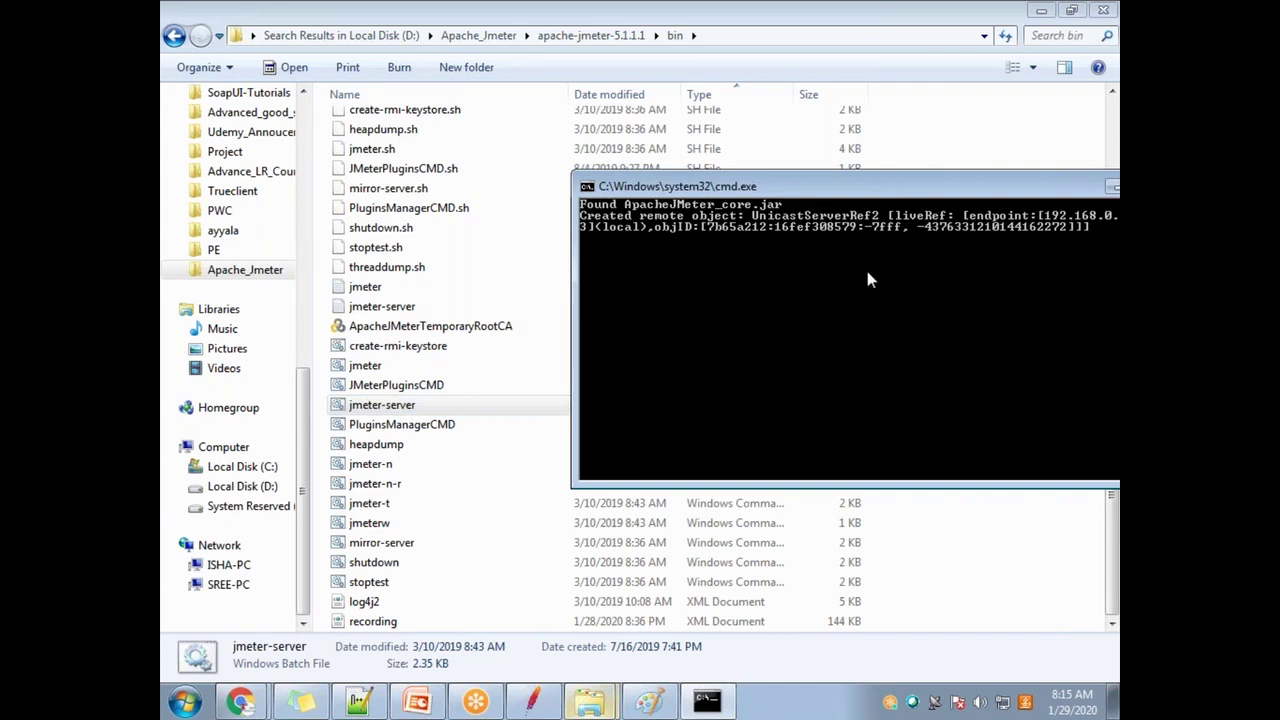
pyautogui.moveTo(857, 188); pyautogui.dragTo(497, 158)
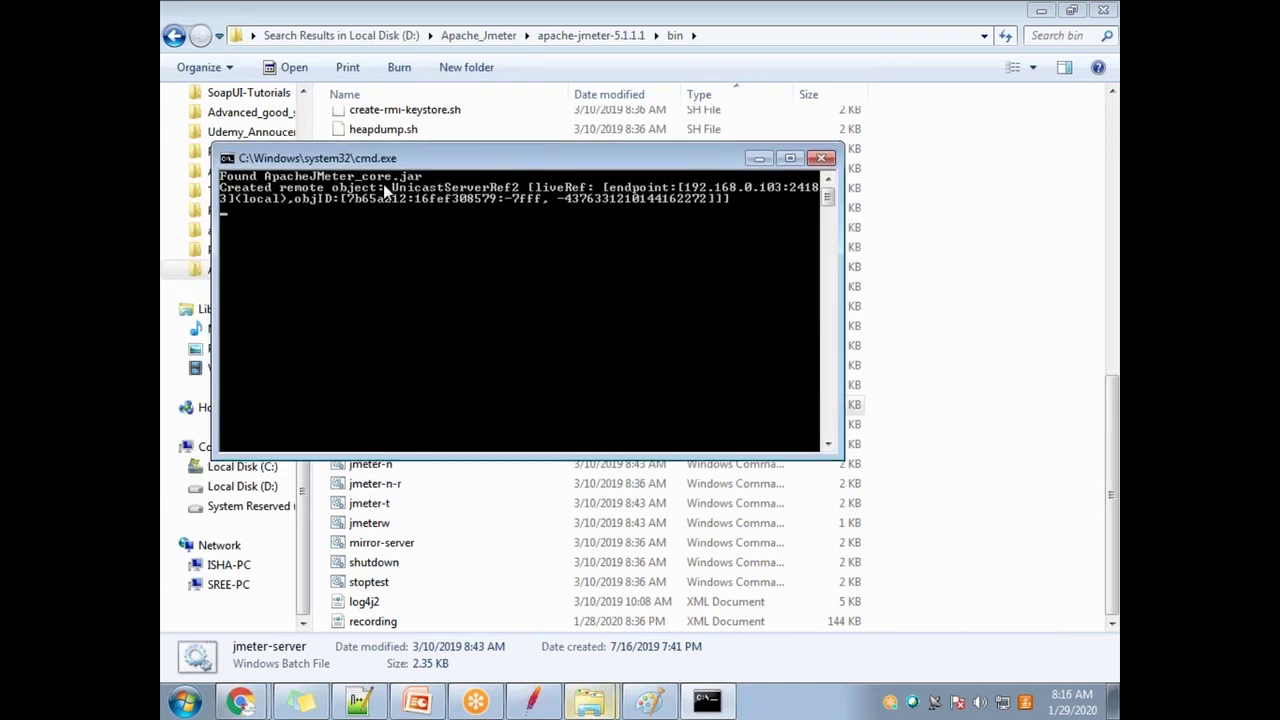
# Step: Insert a '------Configuration------' heading line under Password / Remote hosts
pyautogui.click(375, 707)
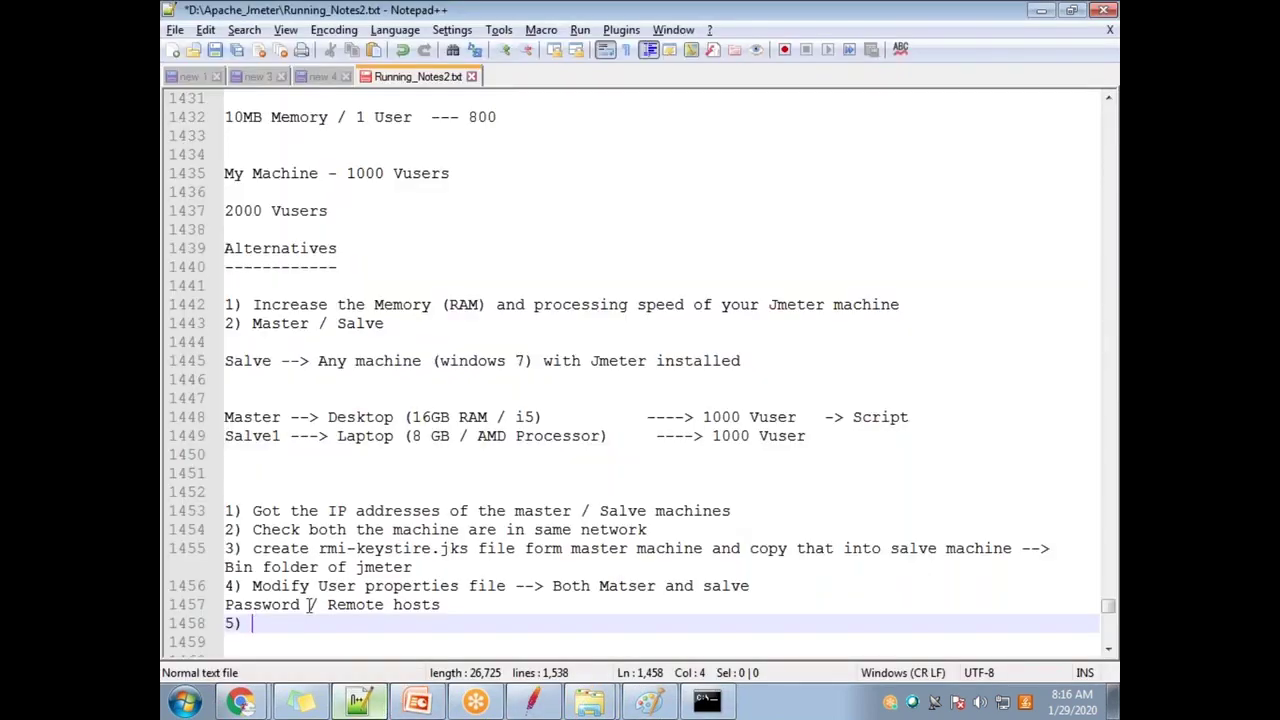
pyautogui.click(480, 605)
pyautogui.press('Return')
pyautogui.write('------Configuration')
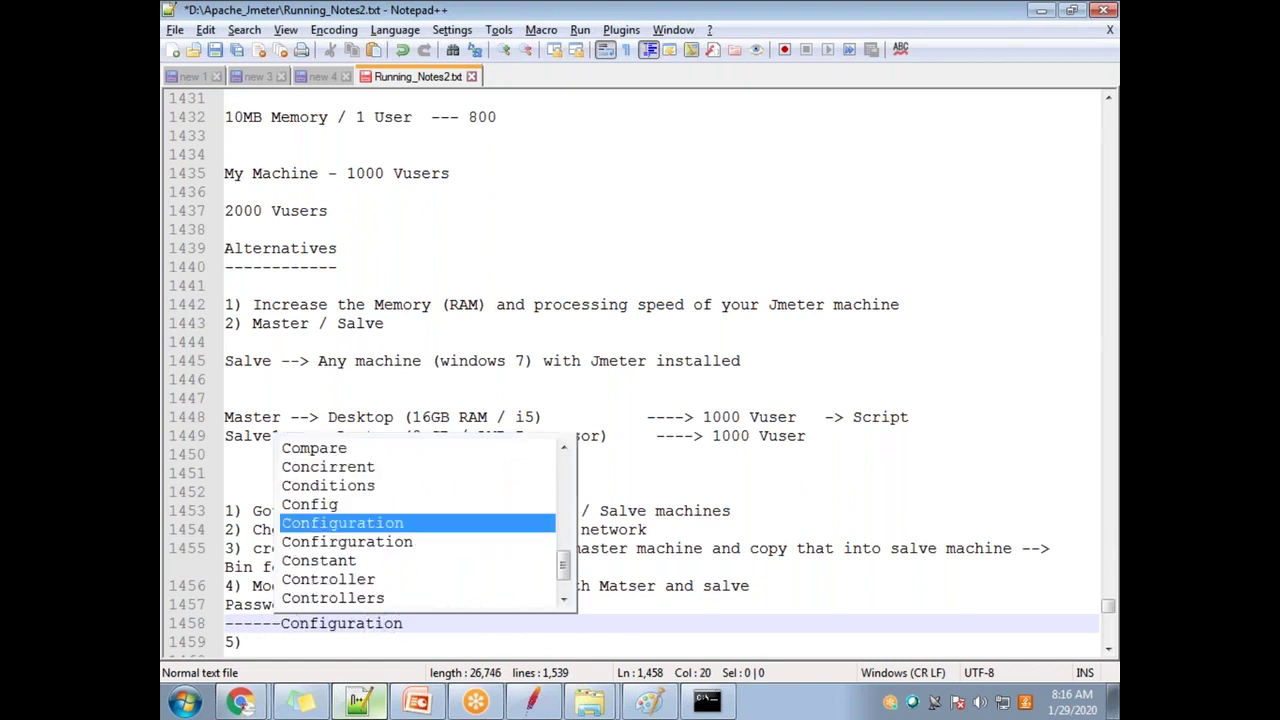
pyautogui.write('----------------------')
pyautogui.press('Return')
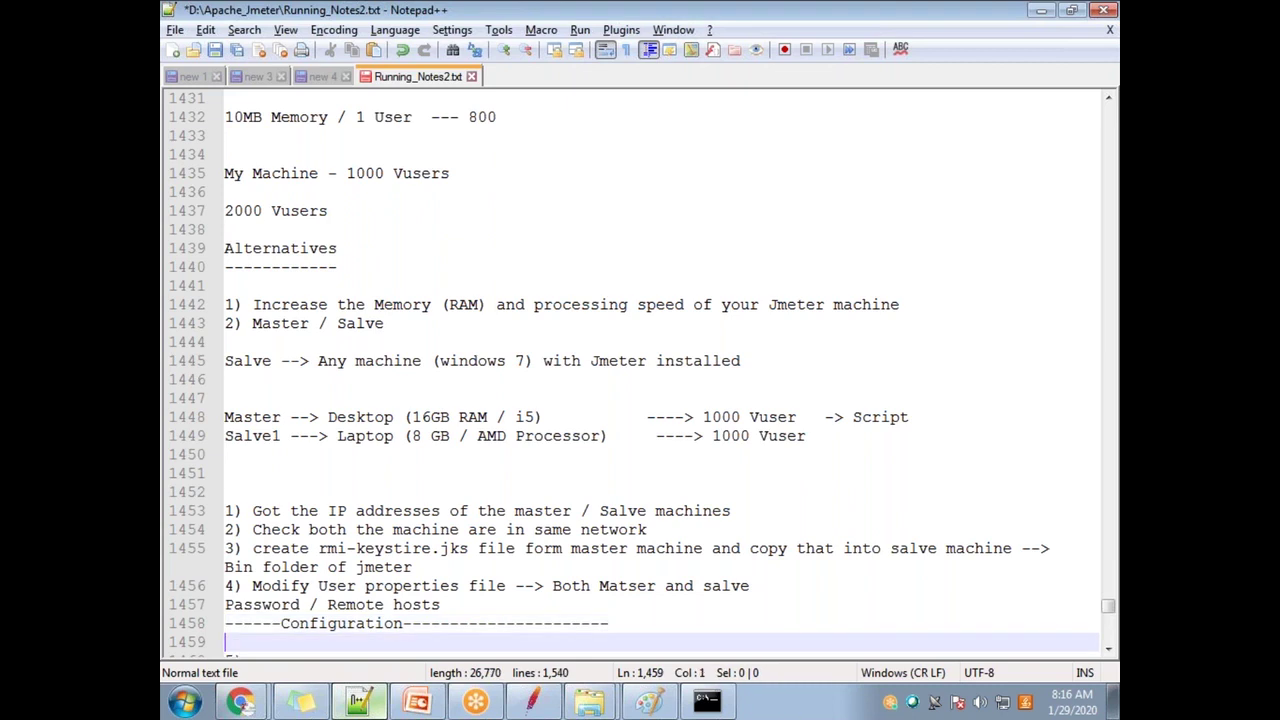
# Step: Write step 5 as 'start the program for master --Slave', correcting the spelling of Slave
pyautogui.press('Down')
pyautogui.press('End')
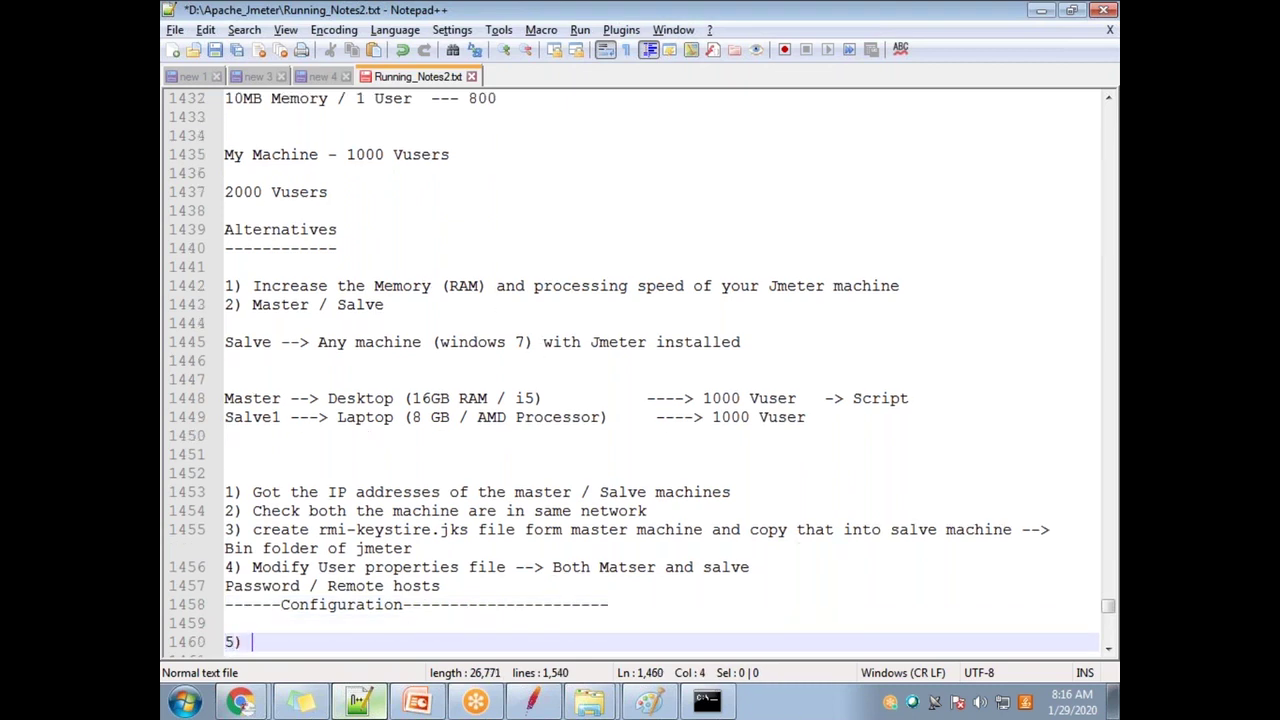
pyautogui.write('start the ')
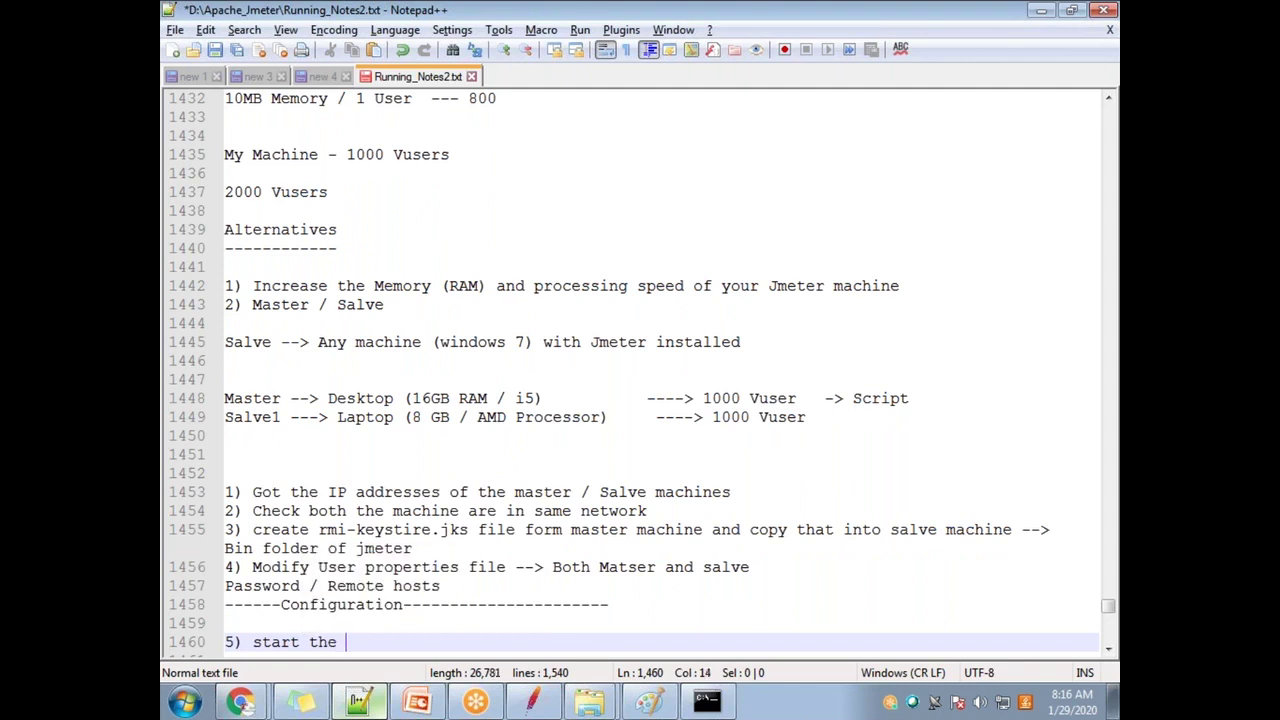
pyautogui.write('progra f')
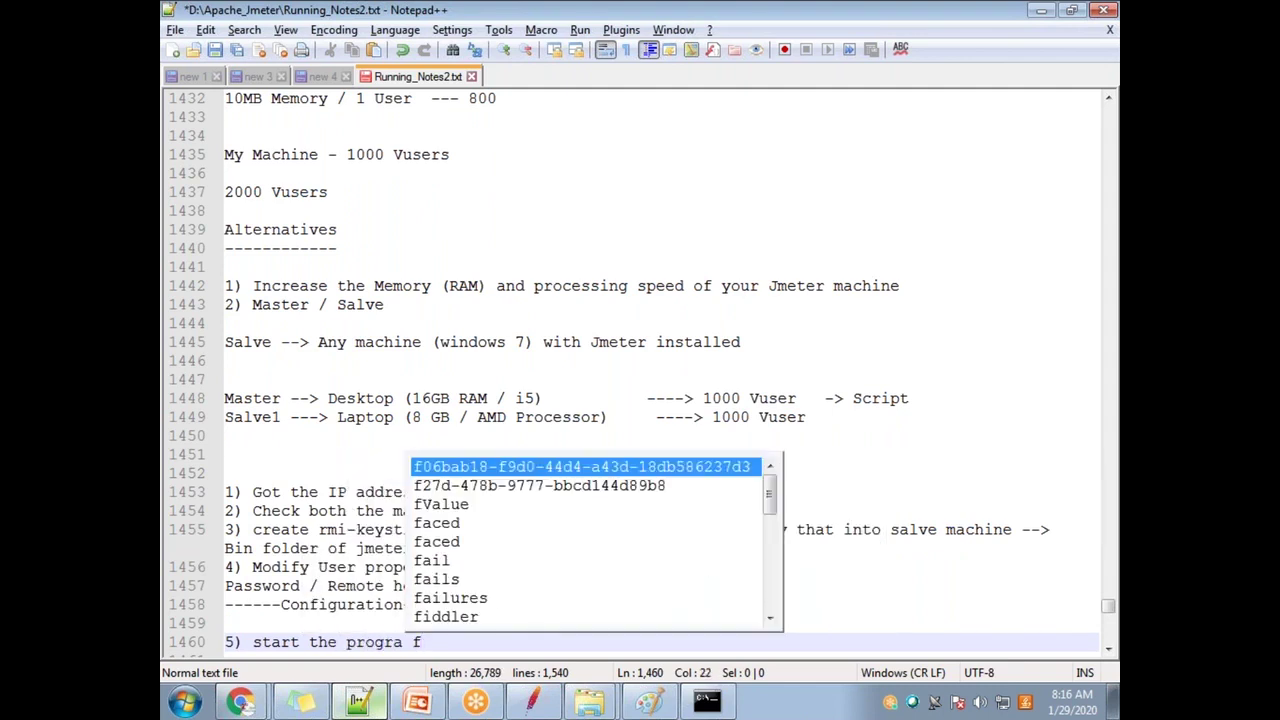
pyautogui.press('BackSpace')
pyautogui.press('BackSpace')
pyautogui.write('m for ma')
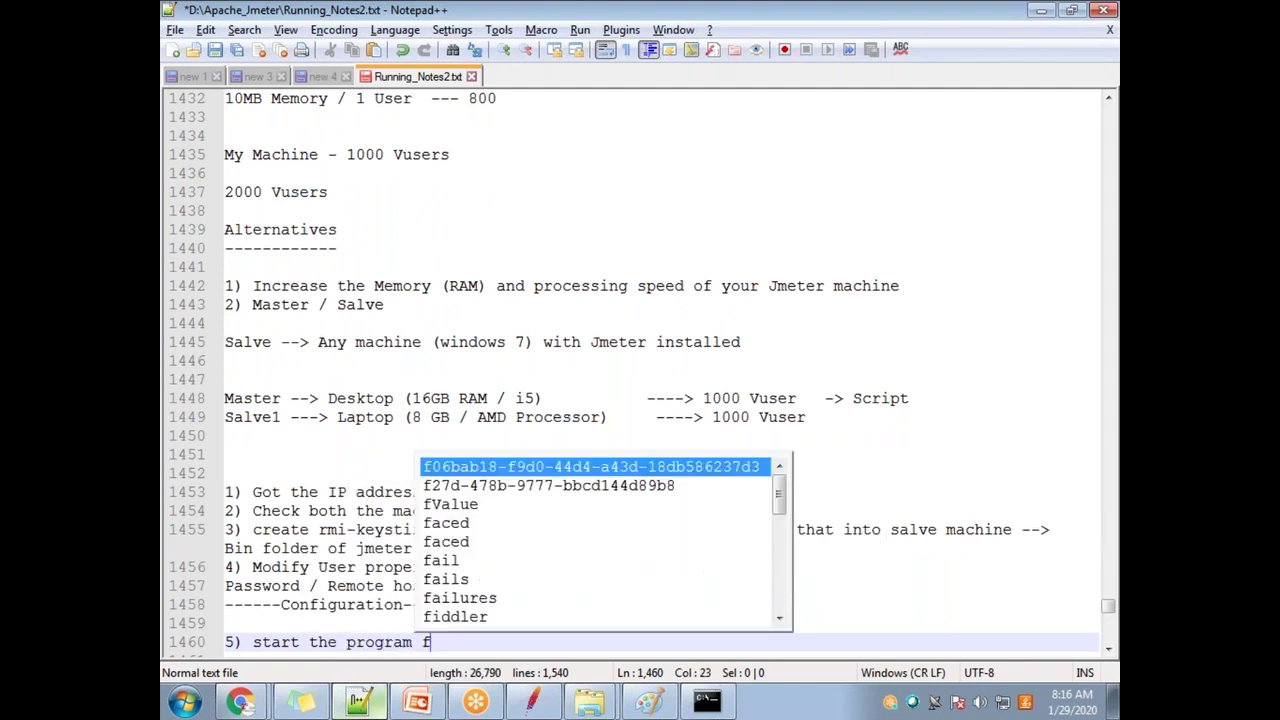
pyautogui.write('ster --')
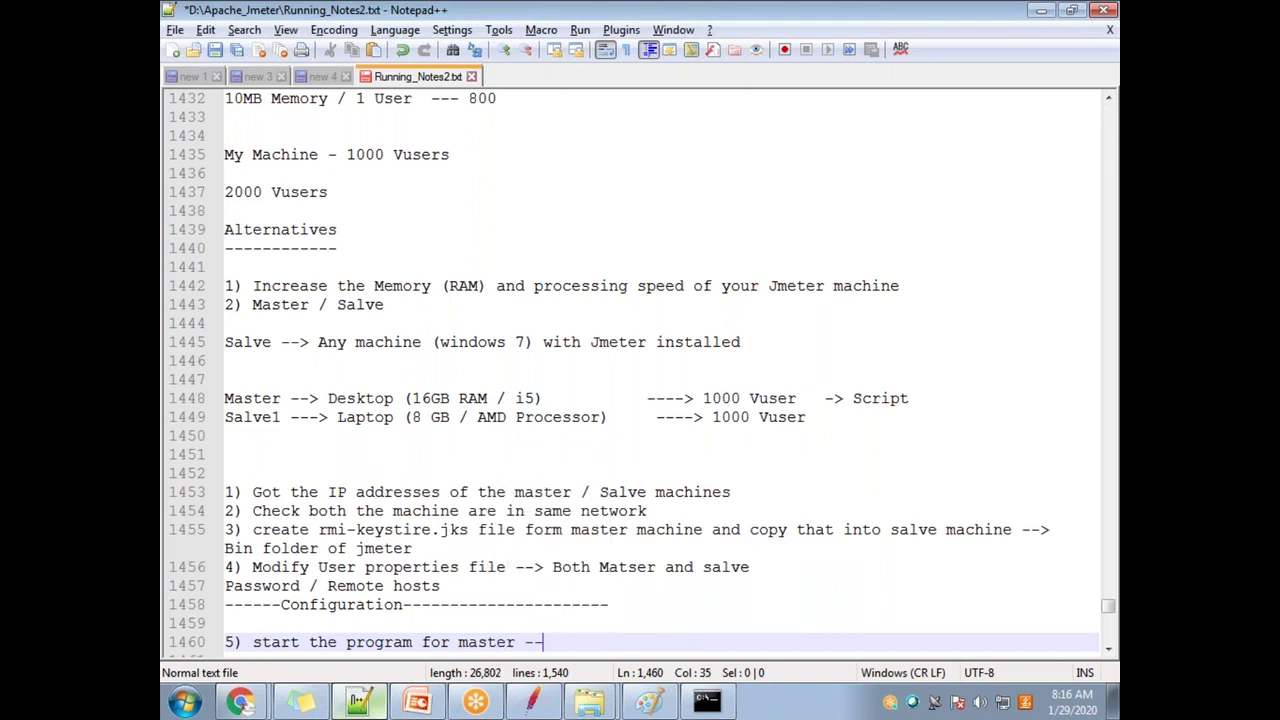
pyautogui.write('salve')
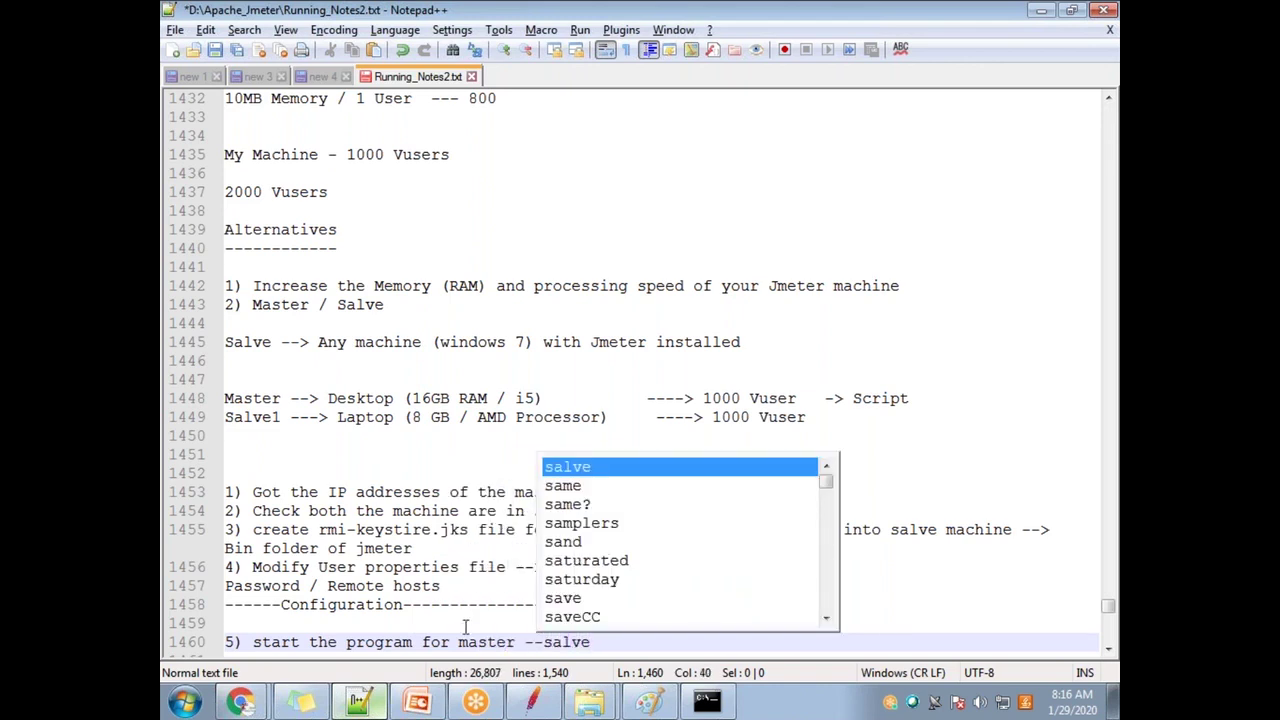
pyautogui.click(570, 641)
pyautogui.doubleClick(570, 641)
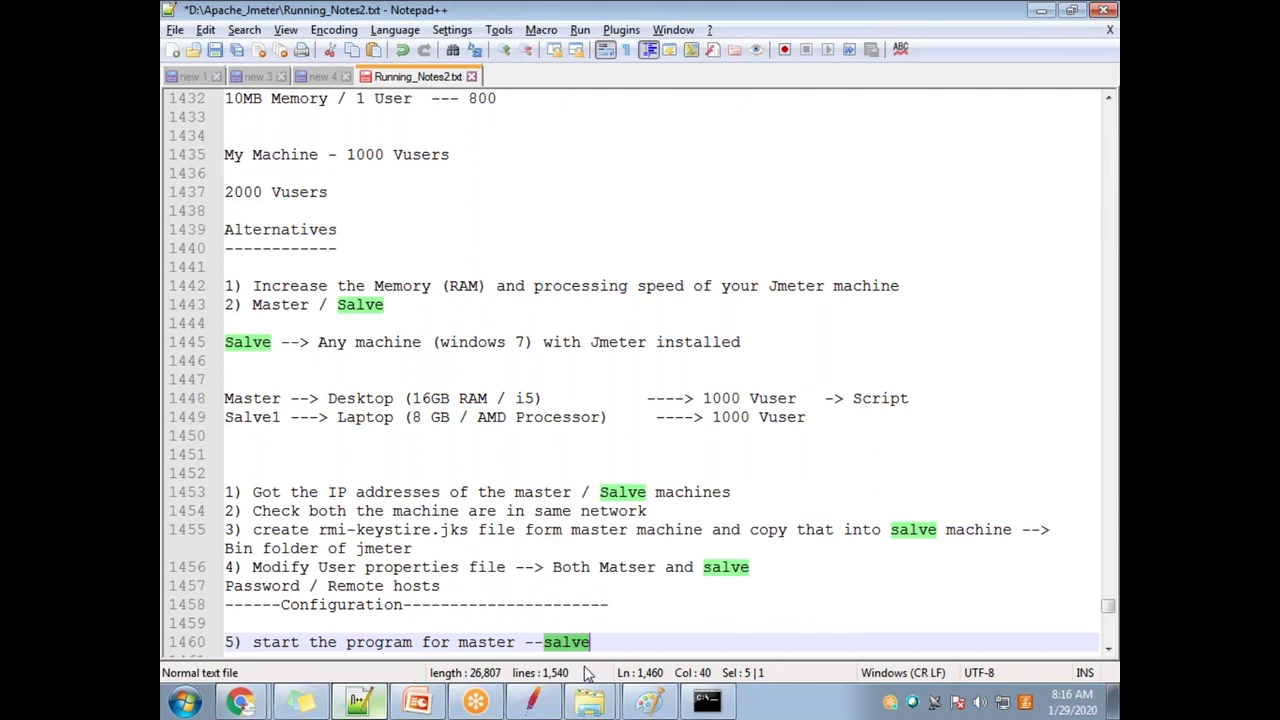
pyautogui.write('Salve')
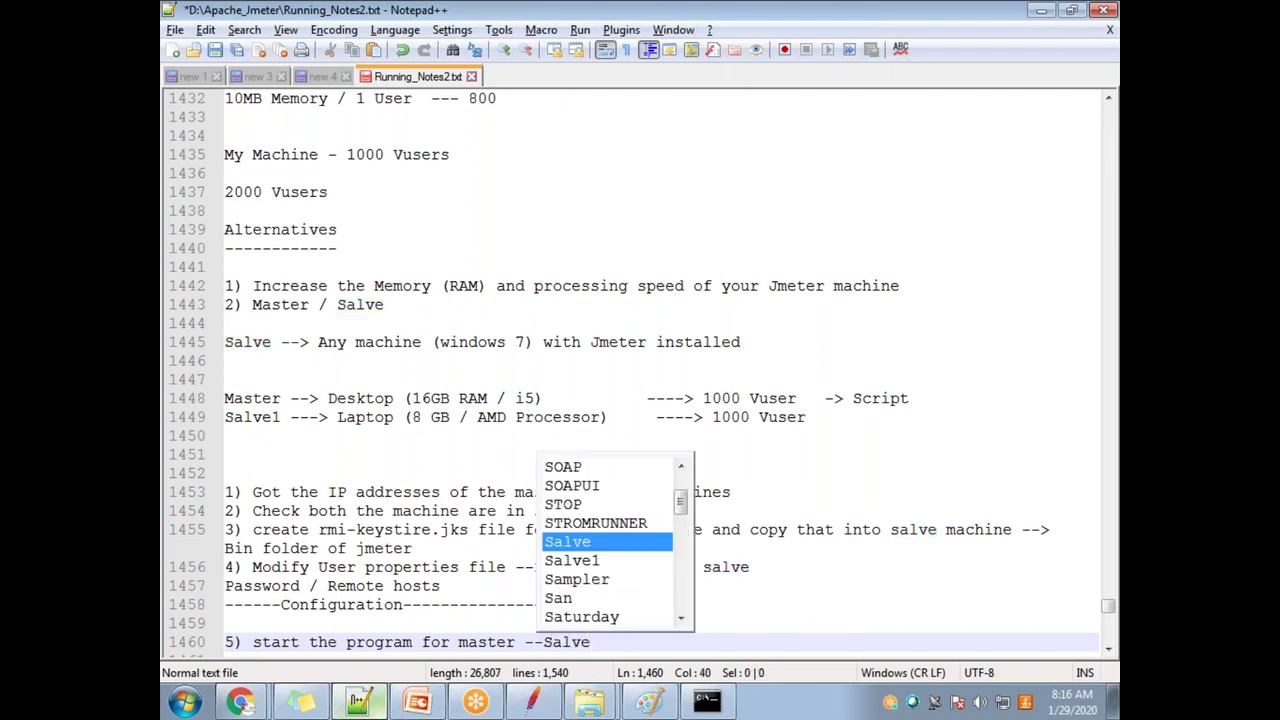
pyautogui.press('BackSpace')
pyautogui.press('BackSpace')
pyautogui.press('BackSpace')
pyautogui.press('BackSpace')
pyautogui.write('lave')
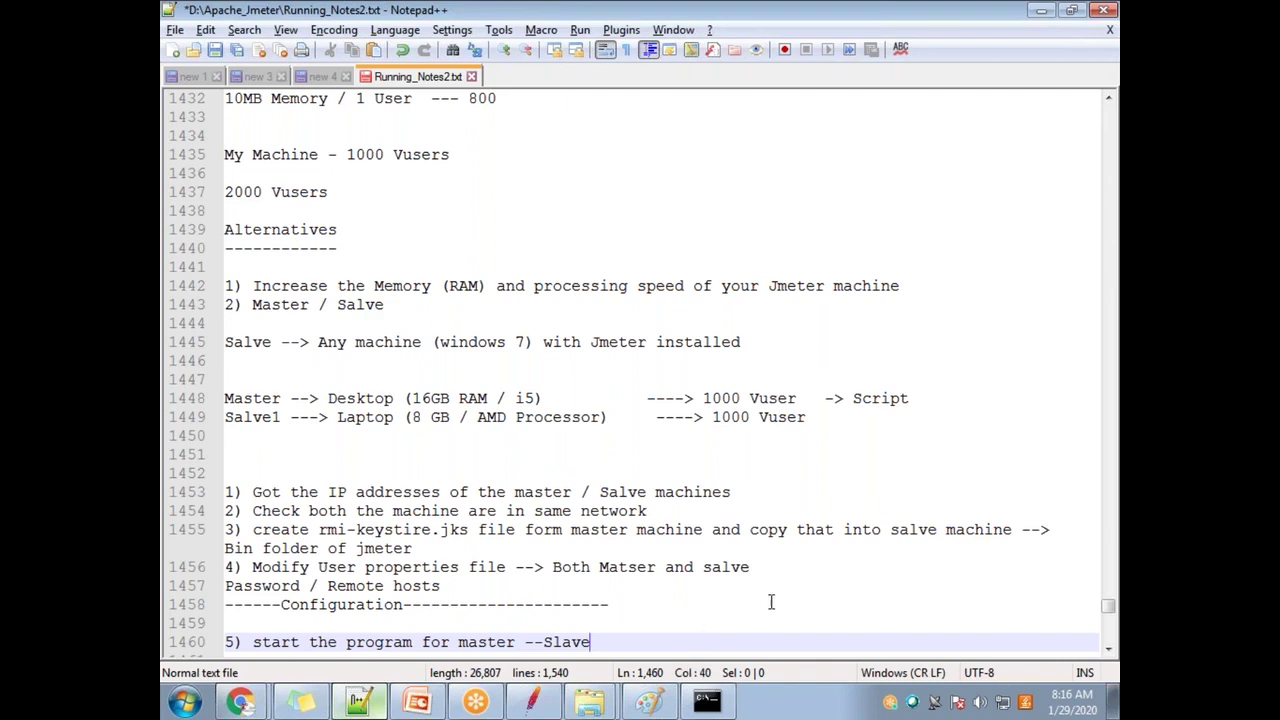
pyautogui.hotkey('alt', 'Tab')
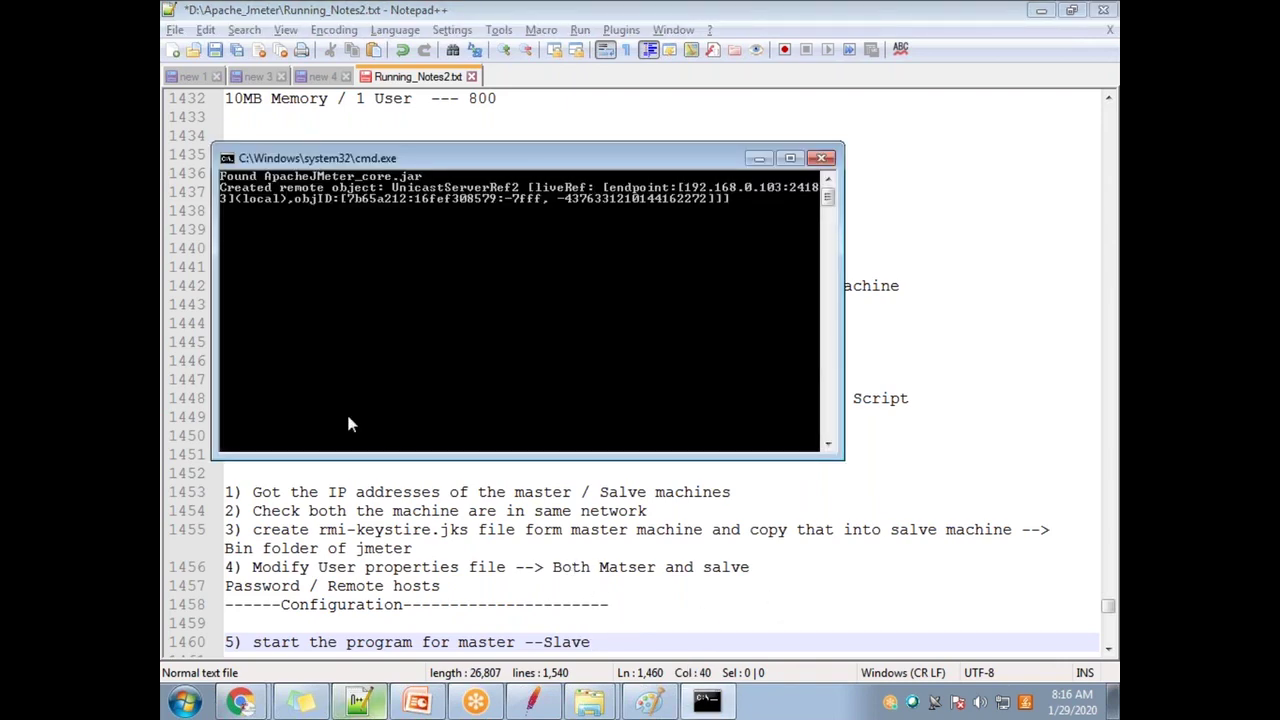
# Step: Check the jmeter-server file in the bin folder, then bring the server console and diagram forward
pyautogui.click(589, 703)
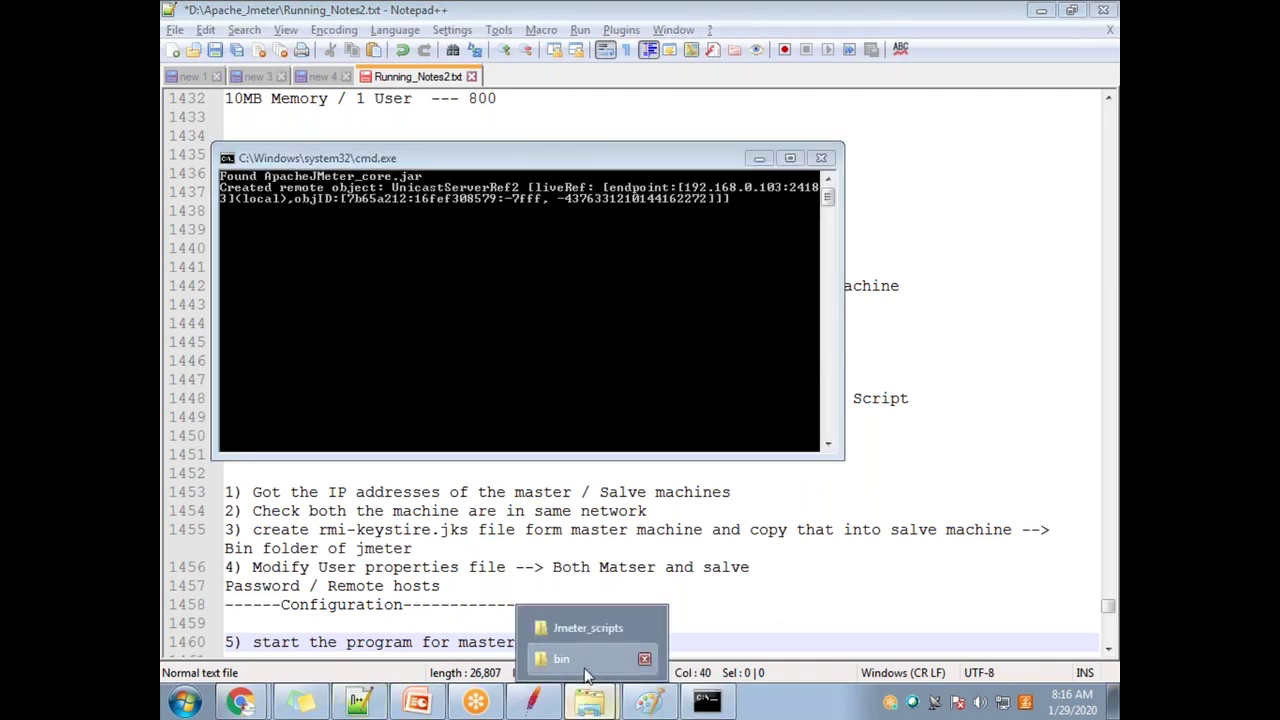
pyautogui.click(580, 659)
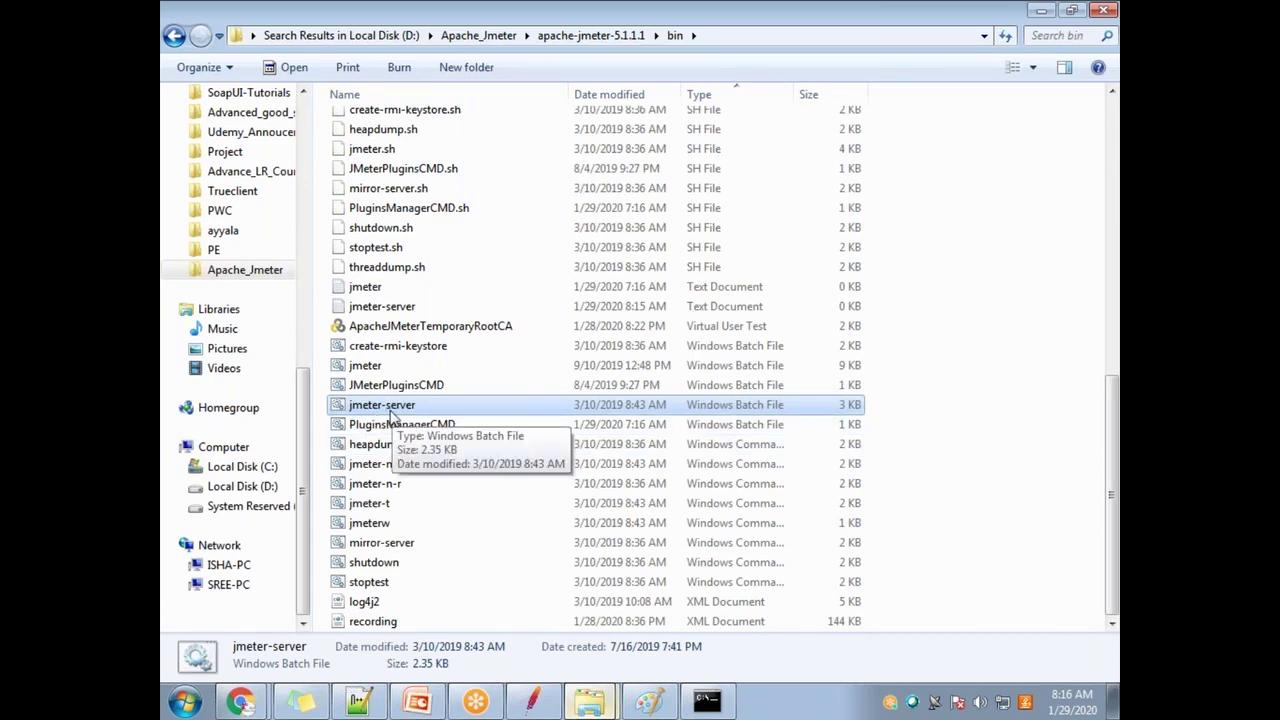
pyautogui.moveTo(676, 710)
pyautogui.click(700, 659)
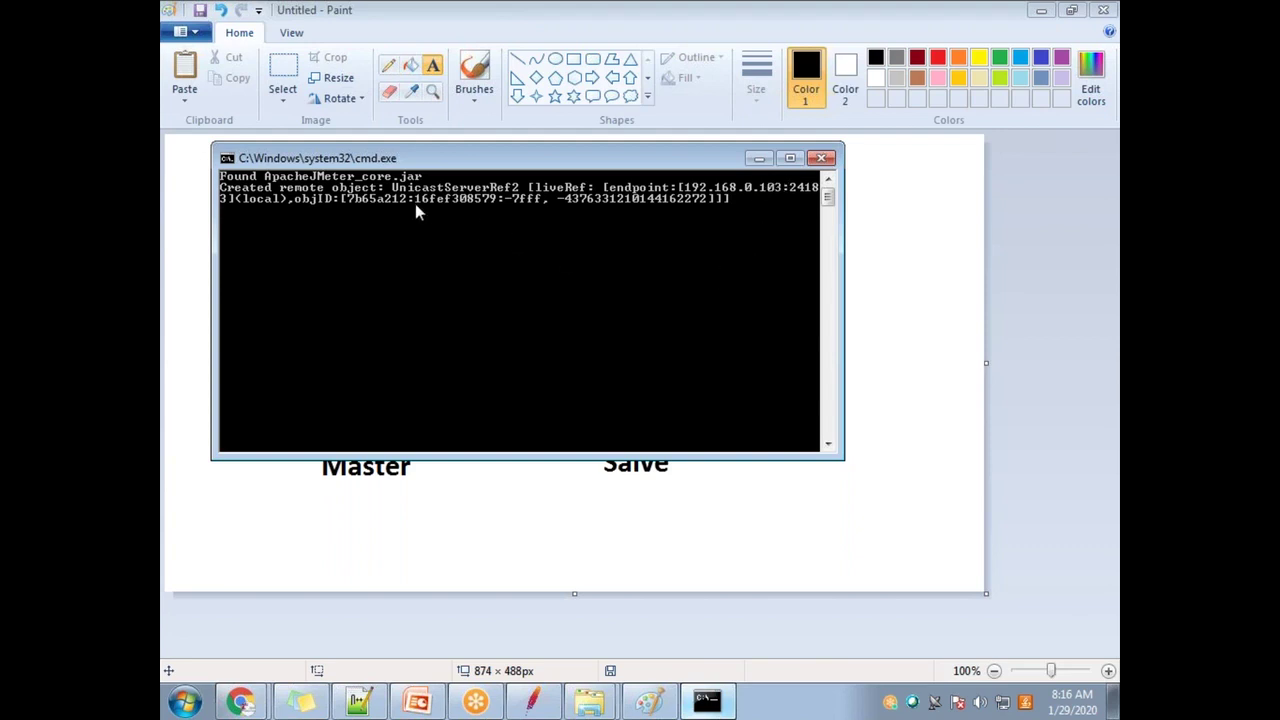
pyautogui.click(778, 29)
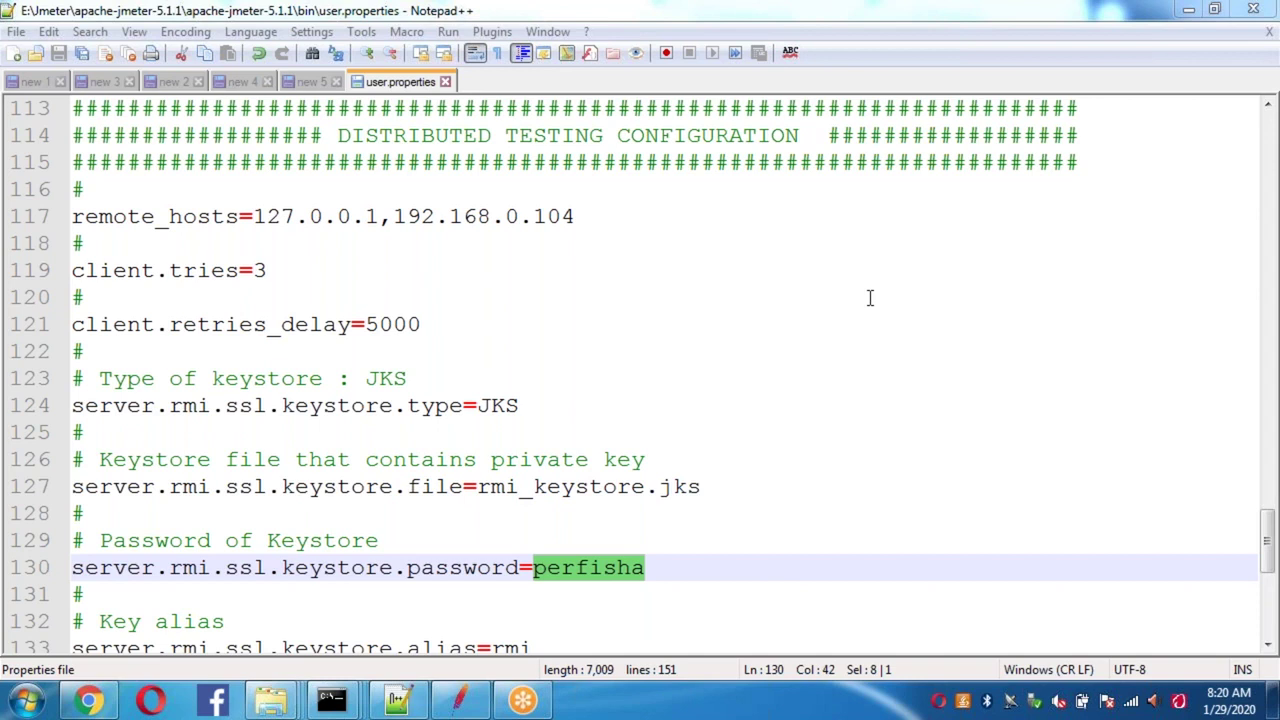
# Step: Trial-add 192.168.0.105 to remote_hosts, remove it again, and save user.properties
pyautogui.click(584, 212)
pyautogui.write(',19')
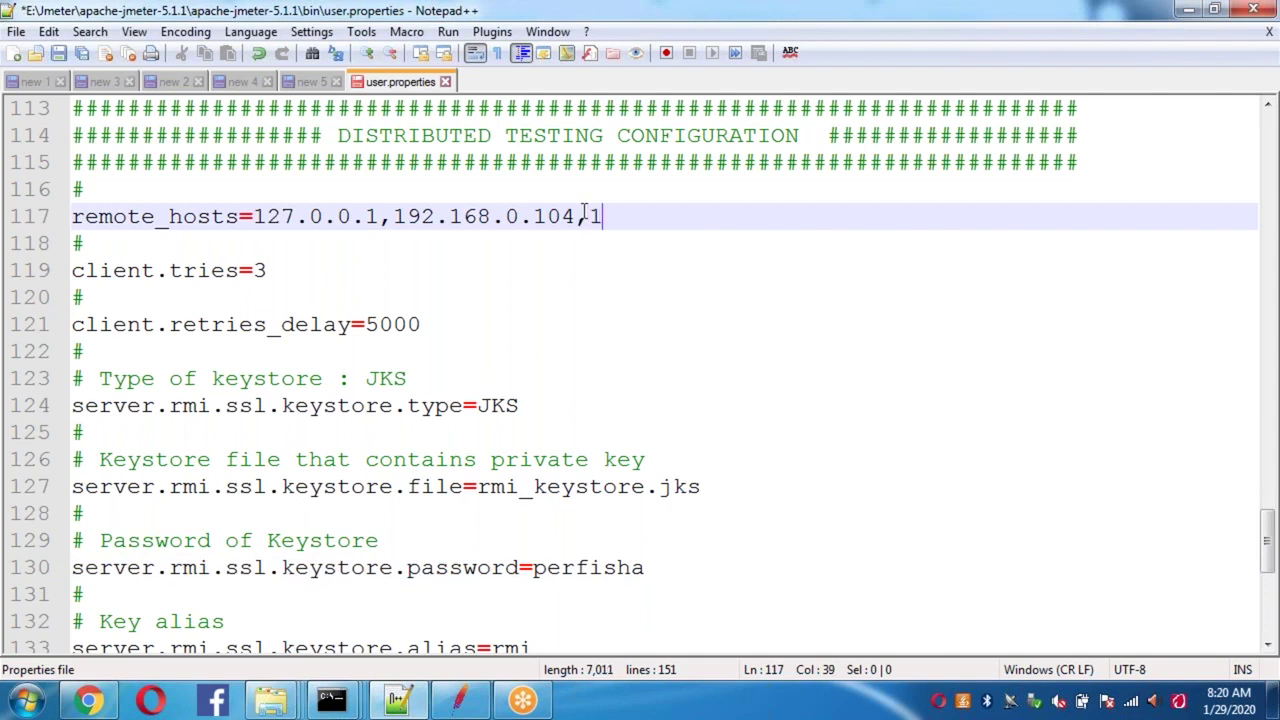
pyautogui.write('2.168.0.')
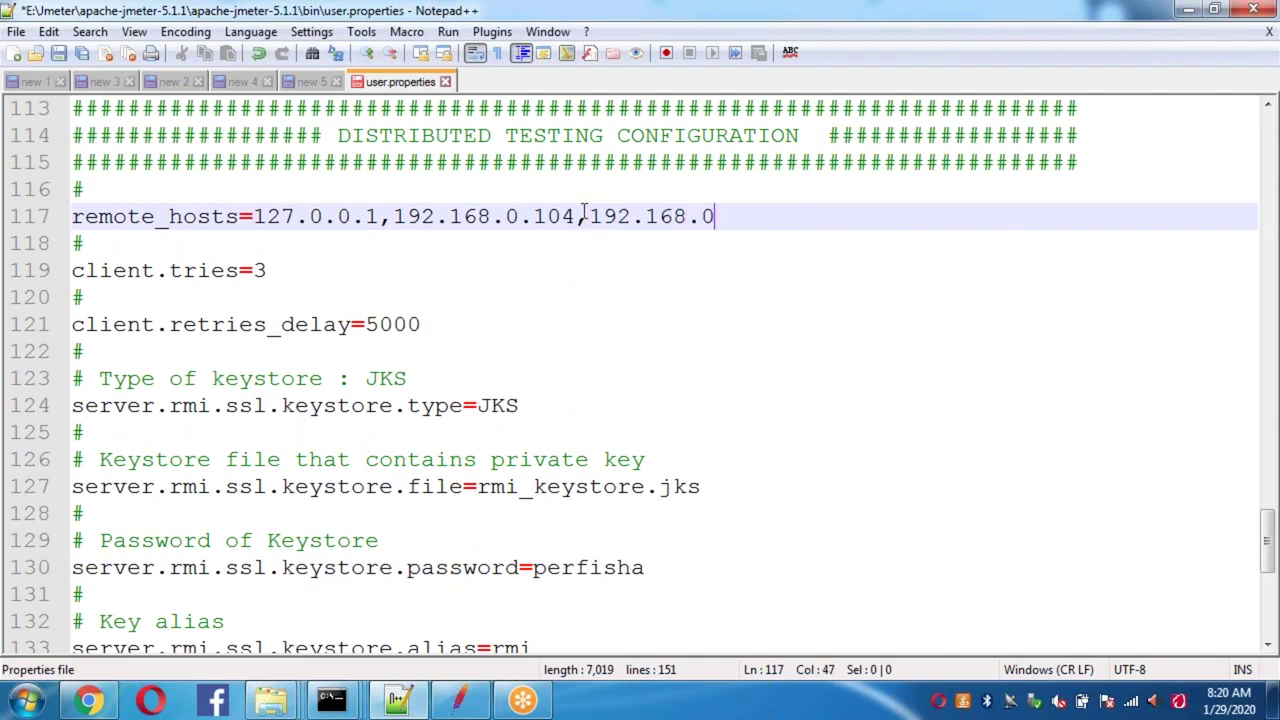
pyautogui.write('10')
pyautogui.write('5')
pyautogui.press('BackSpace')
pyautogui.press('BackSpace')
pyautogui.press('BackSpace')
pyautogui.press('BackSpace')
pyautogui.press('BackSpace')
pyautogui.press('BackSpace')
pyautogui.press('BackSpace')
pyautogui.press('BackSpace')
pyautogui.press('BackSpace')
pyautogui.press('BackSpace')
pyautogui.press('BackSpace')
pyautogui.press('BackSpace')
pyautogui.press('BackSpace')
pyautogui.press('BackSpace')
pyautogui.hotkey('ctrl', 's')
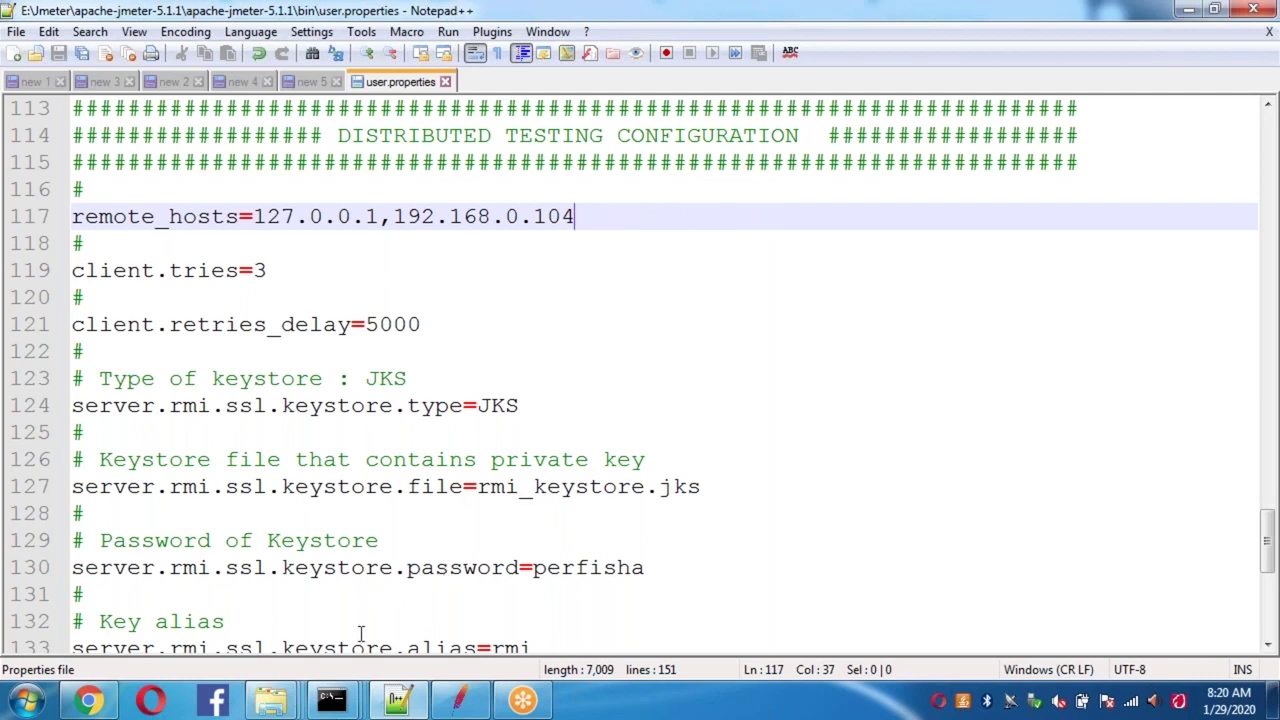
pyautogui.moveTo(272, 702)
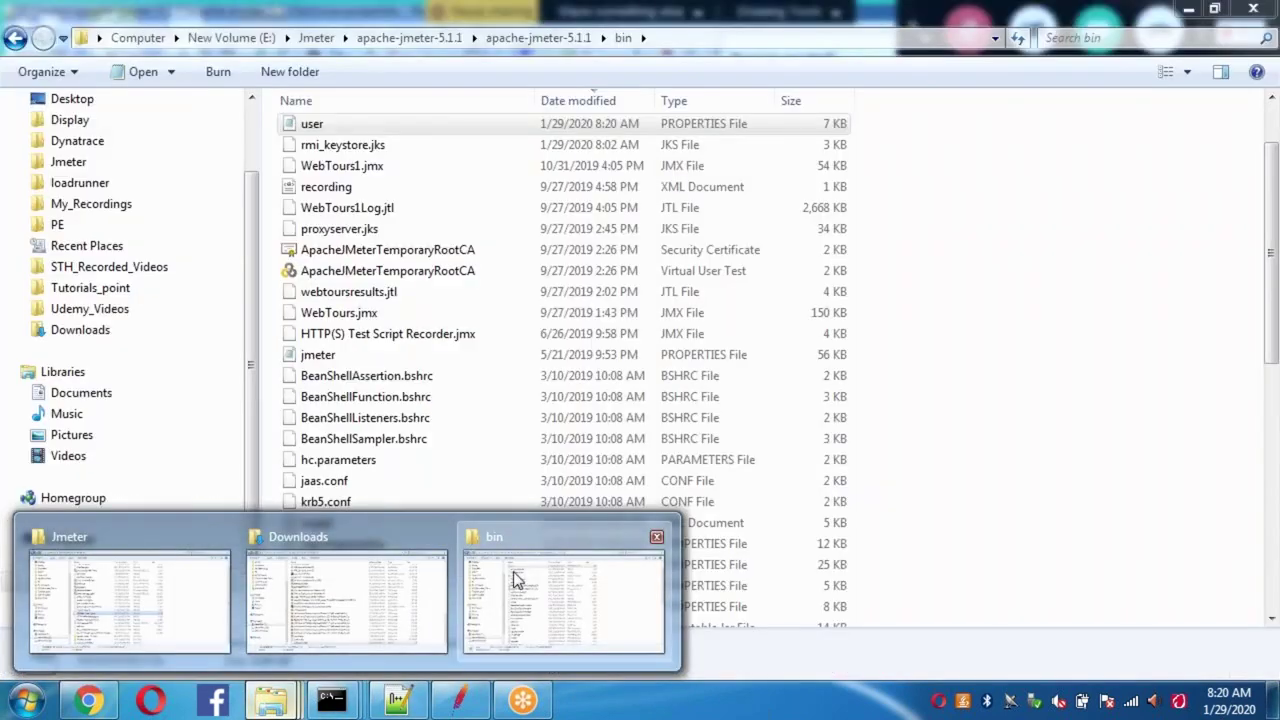
# Step: Run the jmeter-server batch file in the E: drive bin folder to start the JMeter server
pyautogui.click(515, 580)
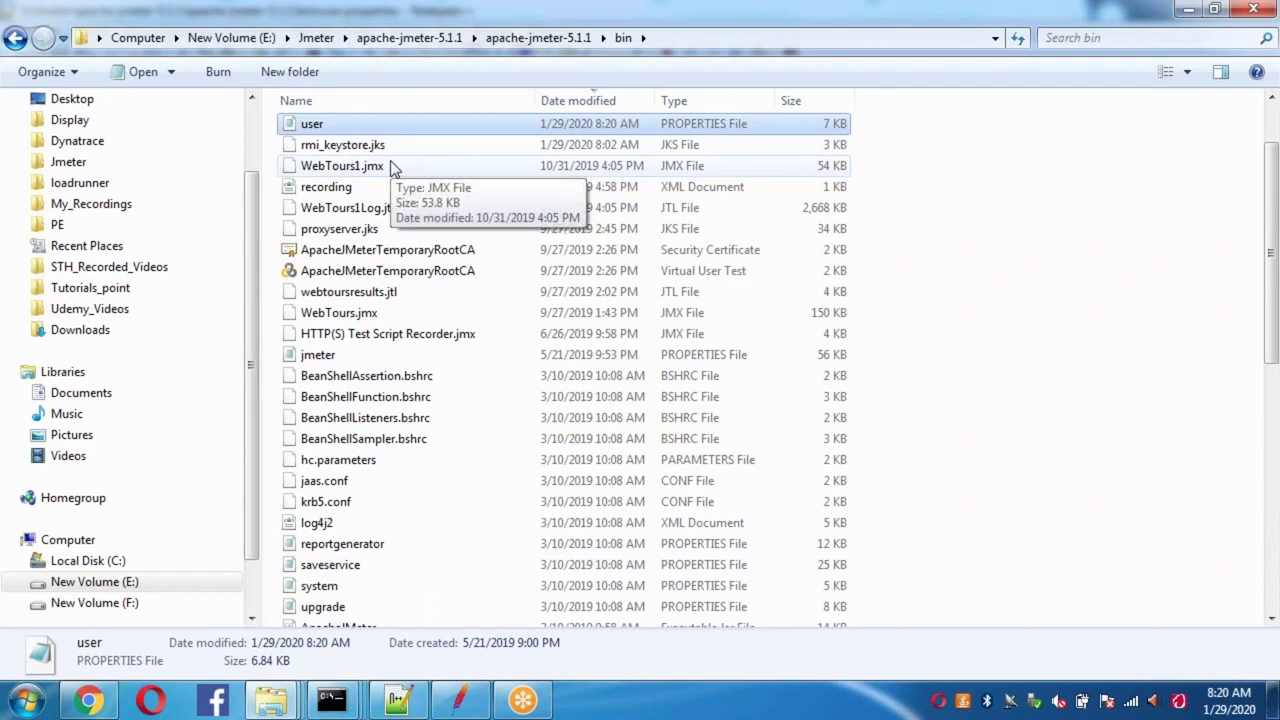
pyautogui.press('j')
pyautogui.press('a')
pyautogui.press('j')
pyautogui.press('j')
pyautogui.press('j')
pyautogui.press('j')
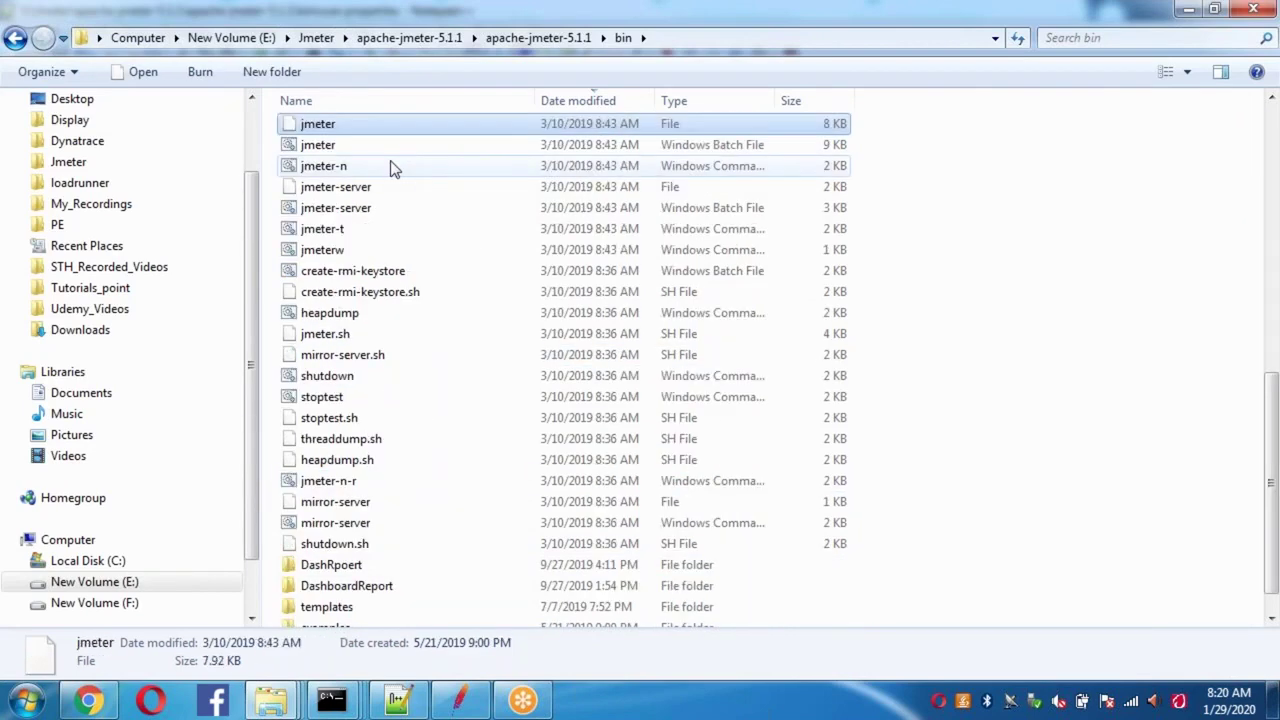
pyautogui.click(366, 207)
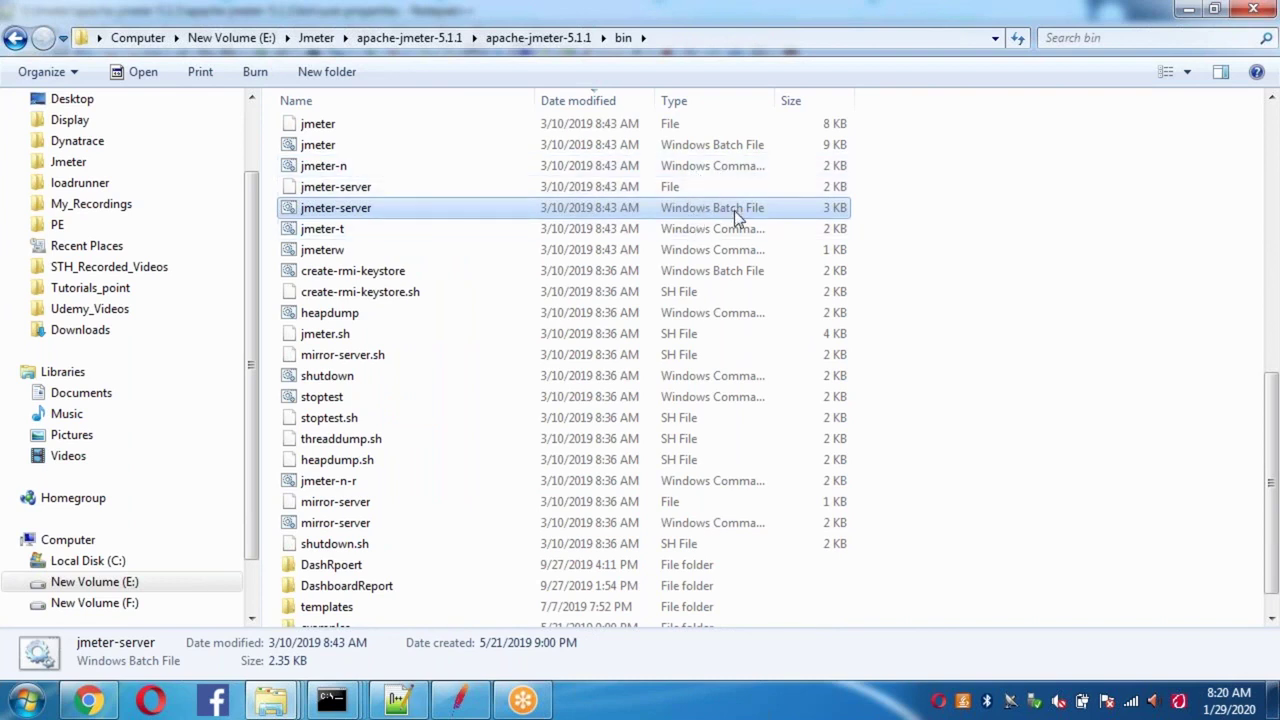
pyautogui.click(352, 214)
pyautogui.click(365, 271)
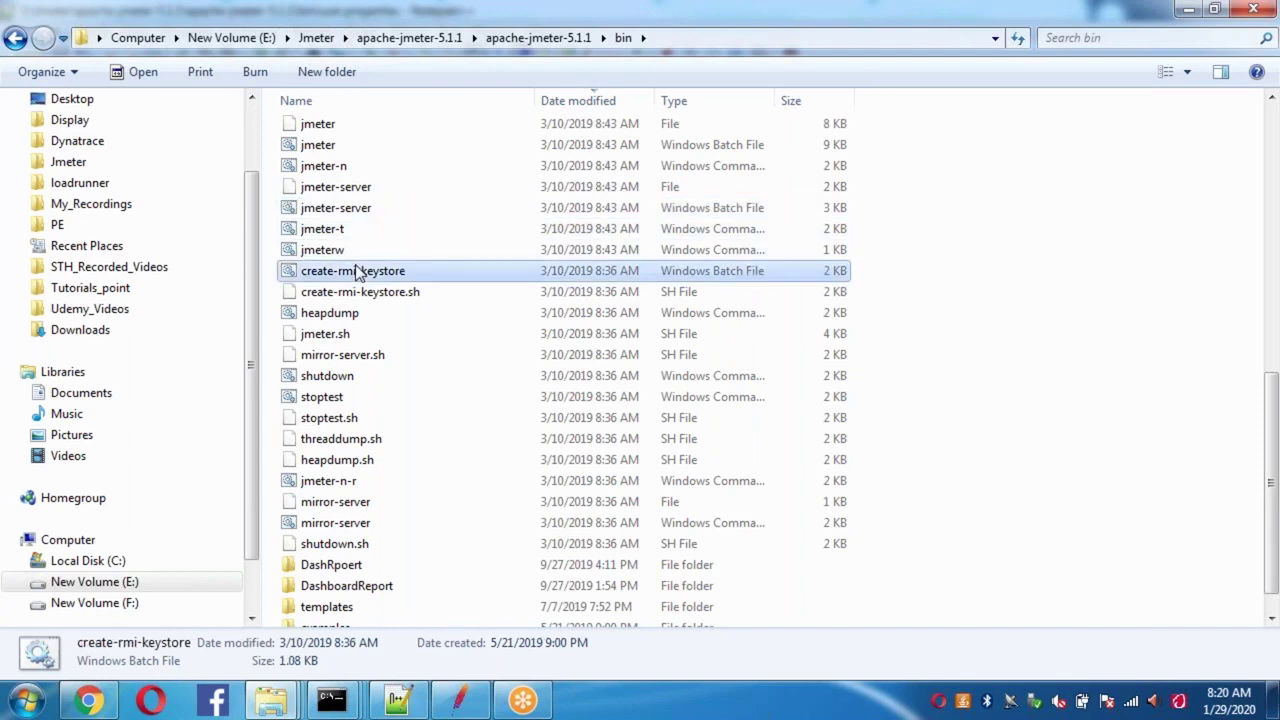
pyautogui.doubleClick(366, 208)
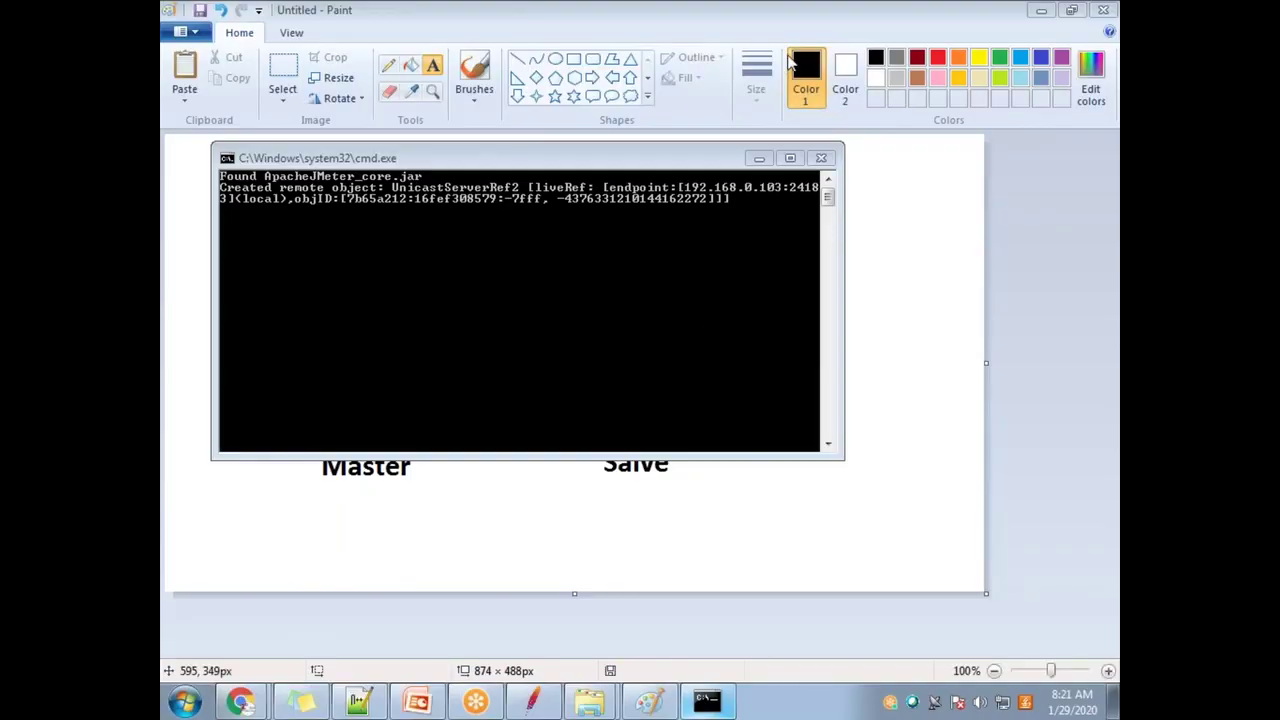
# Step: Minimize the server console to view the master–slave diagram, then select step 5 in the notes
pyautogui.click(759, 158)
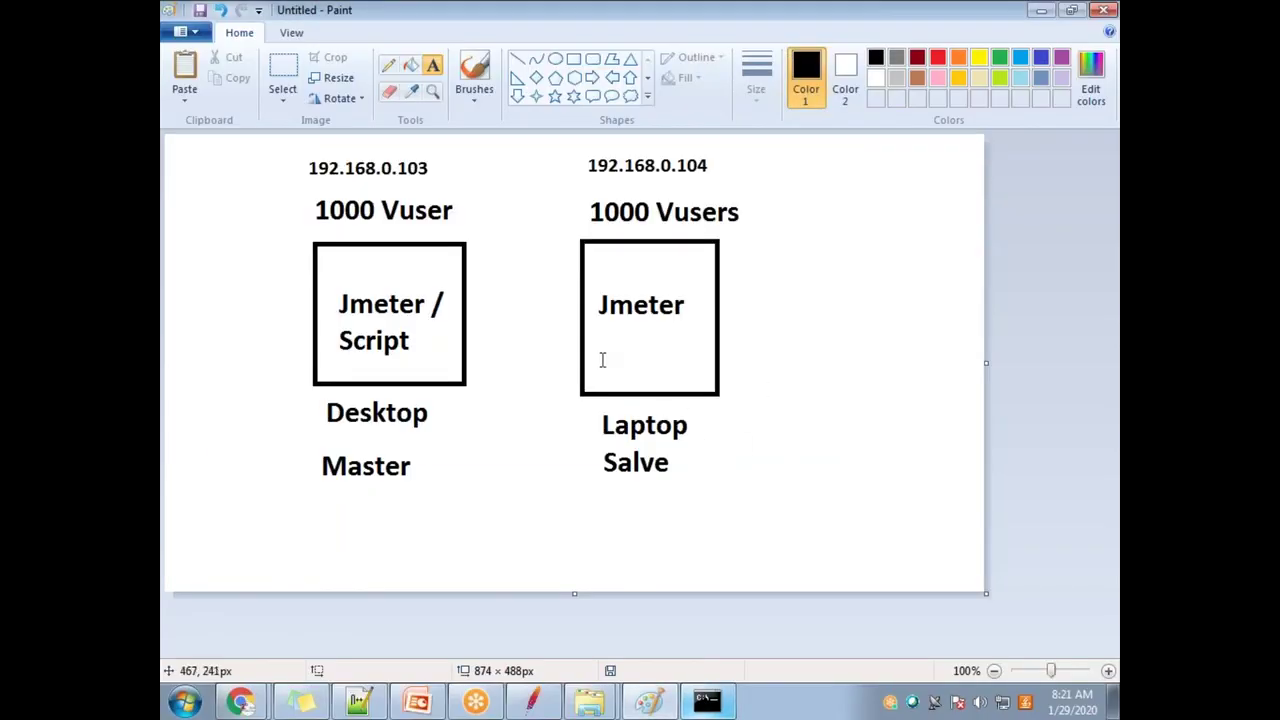
pyautogui.click(340, 708)
pyautogui.moveTo(634, 645); pyautogui.dragTo(240, 648)
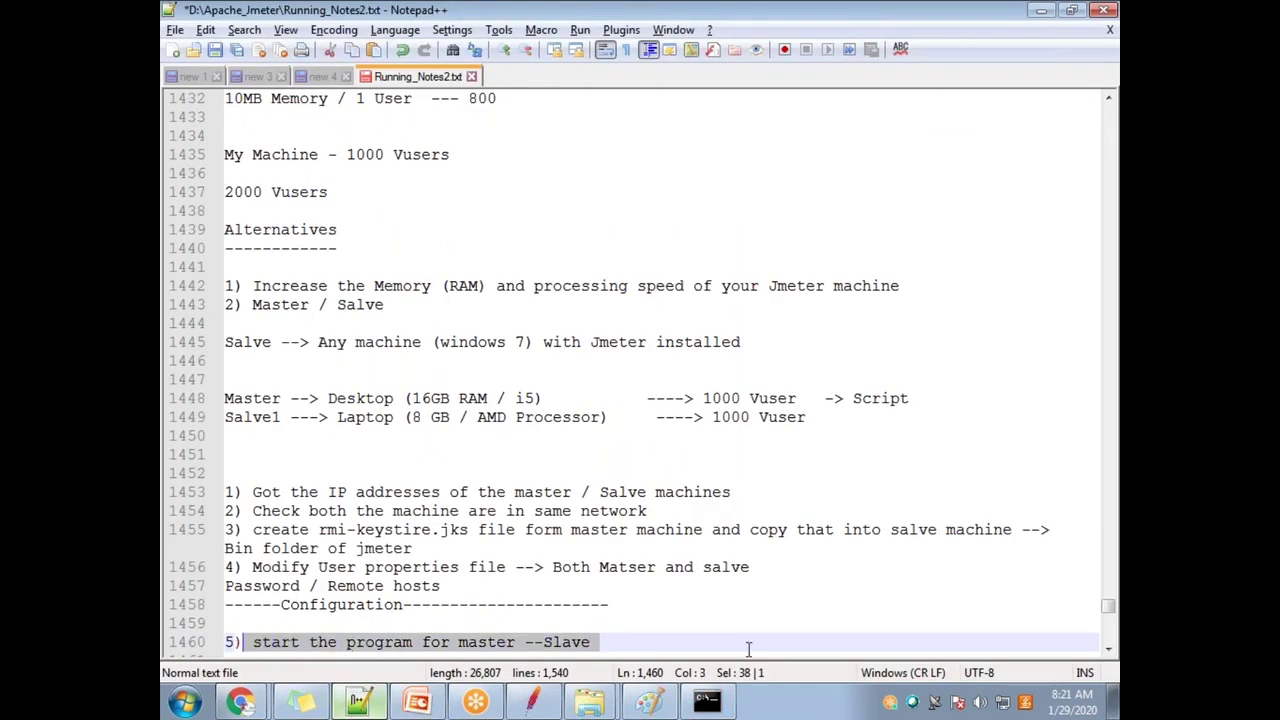
# Step: Below step 5, add 'Execute the test ----> certain number of users coming from master / ...' line
pyautogui.click(679, 645)
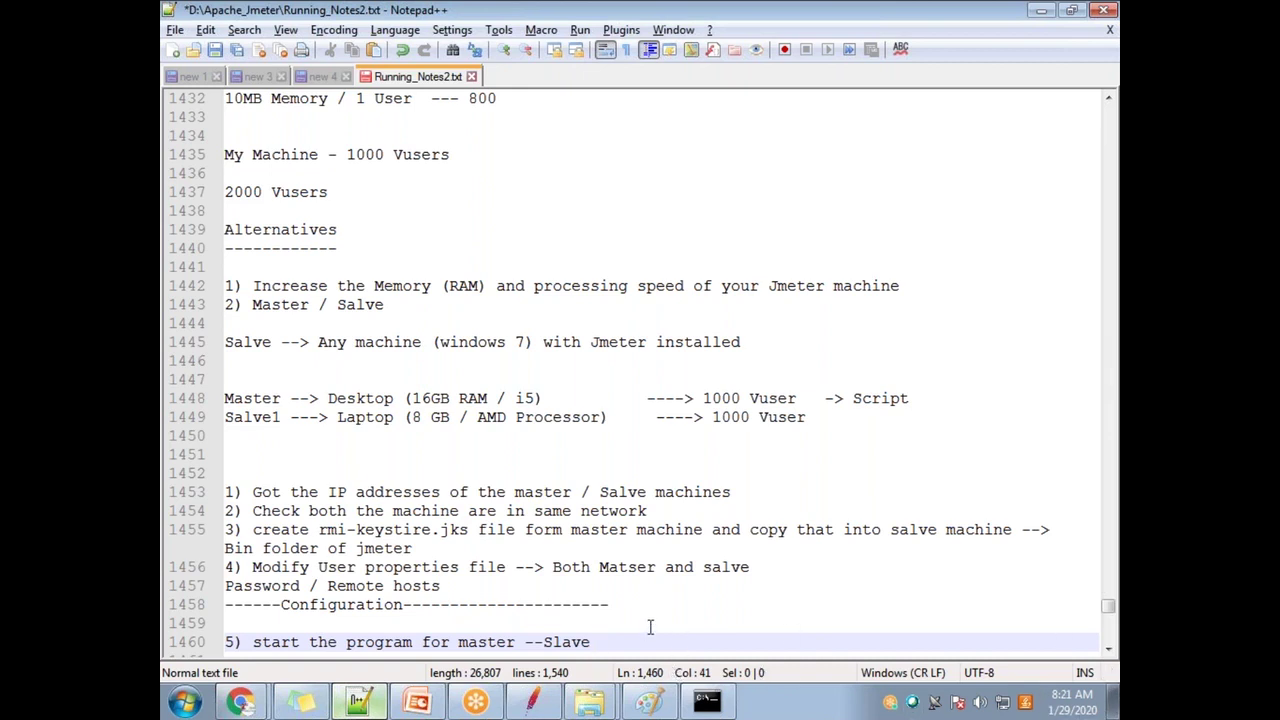
pyautogui.press('Return')
pyautogui.press('Return')
pyautogui.press('Return')
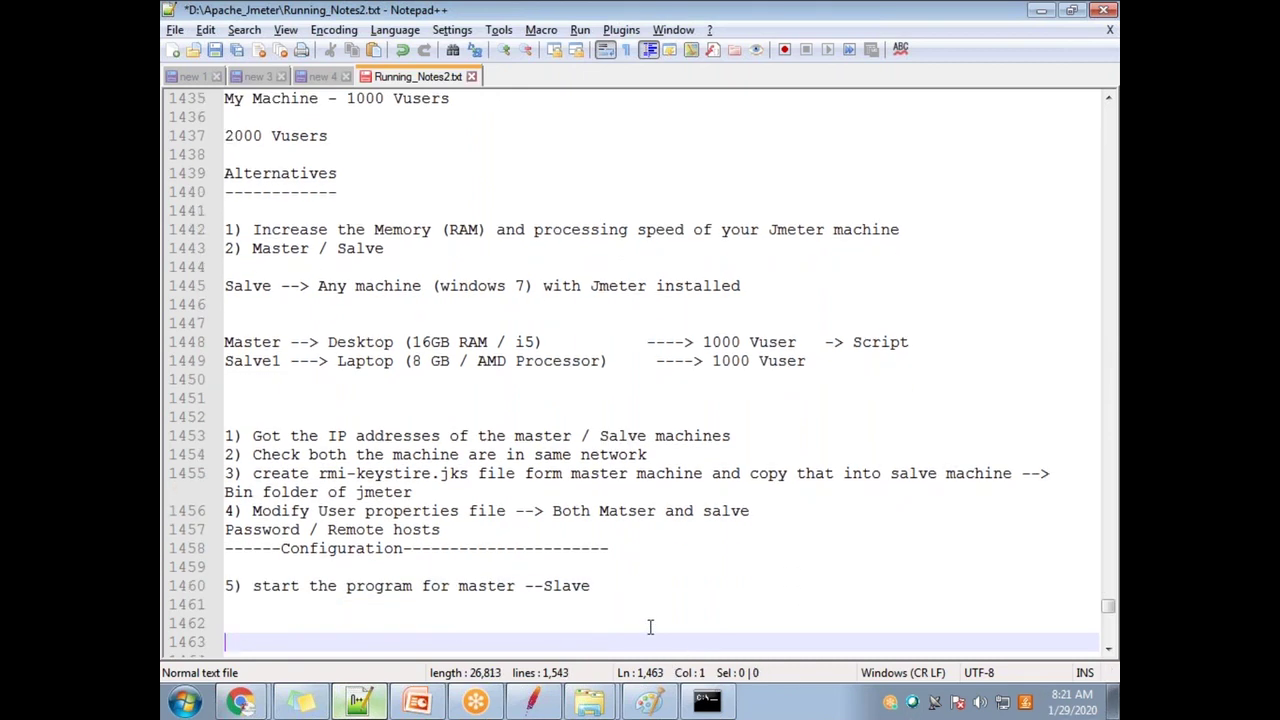
pyautogui.write('execute')
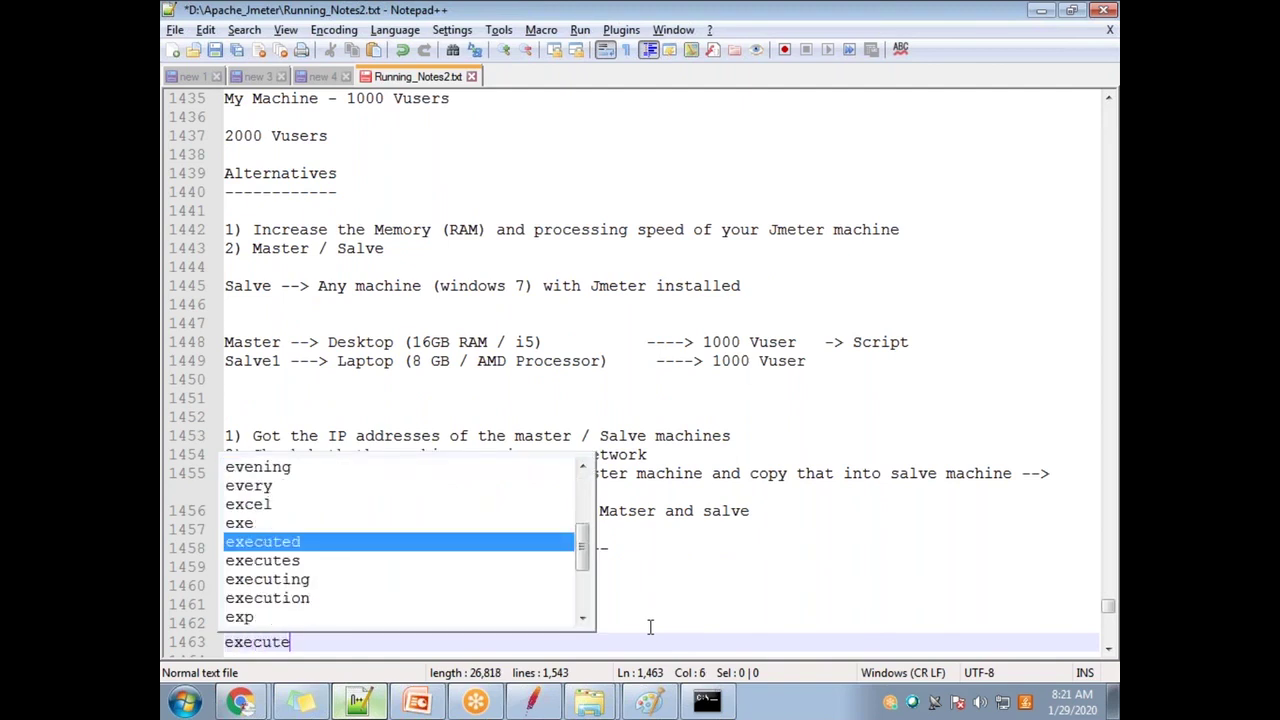
pyautogui.write(' the test ---->')
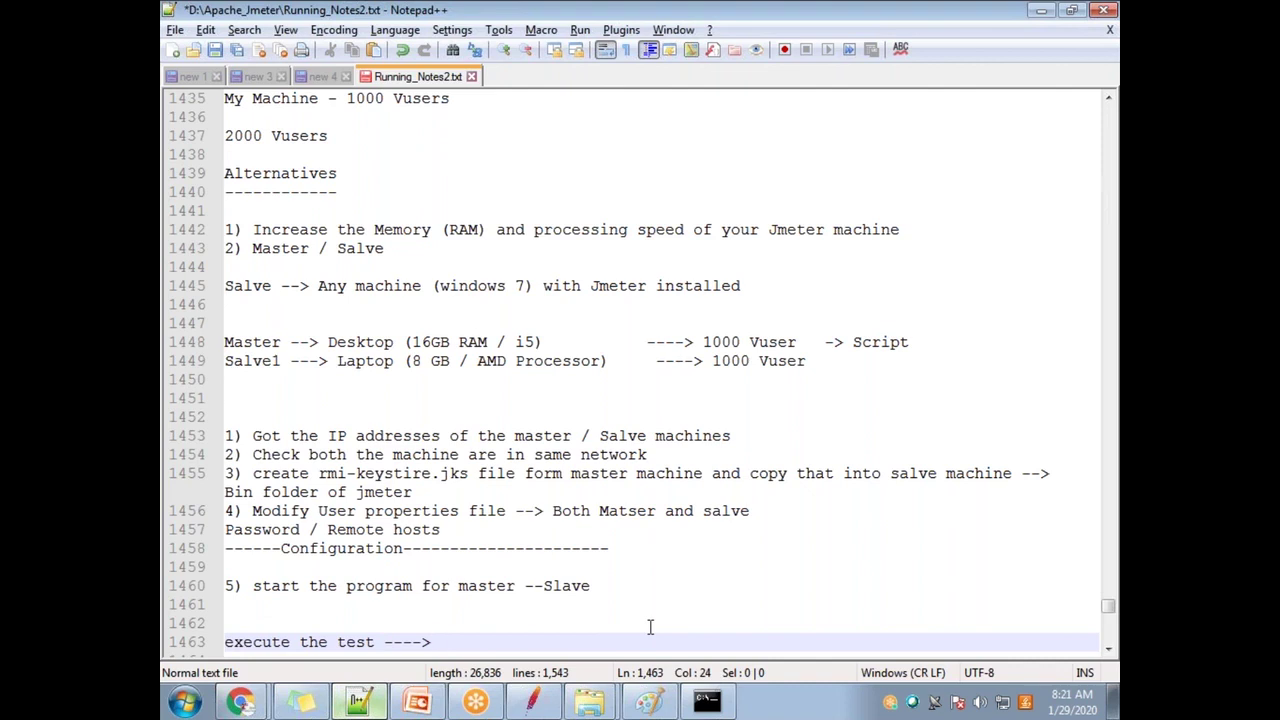
pyautogui.write(' certain num')
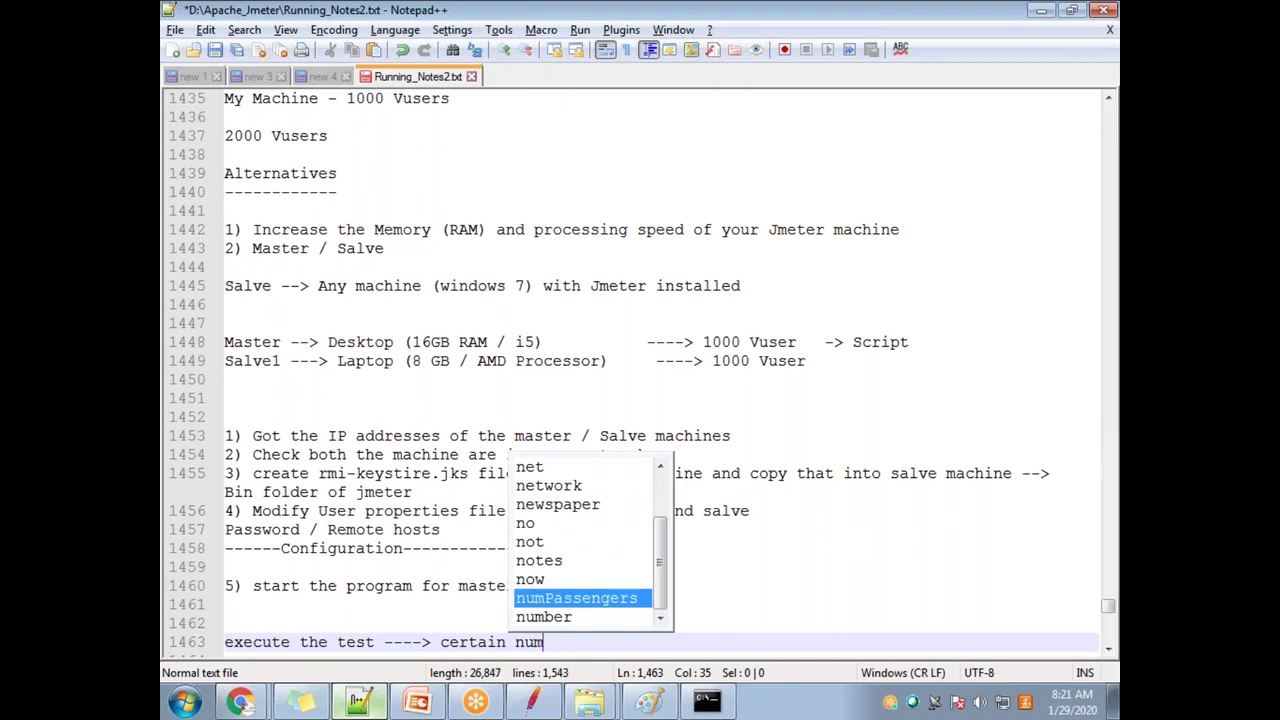
pyautogui.write('ber of')
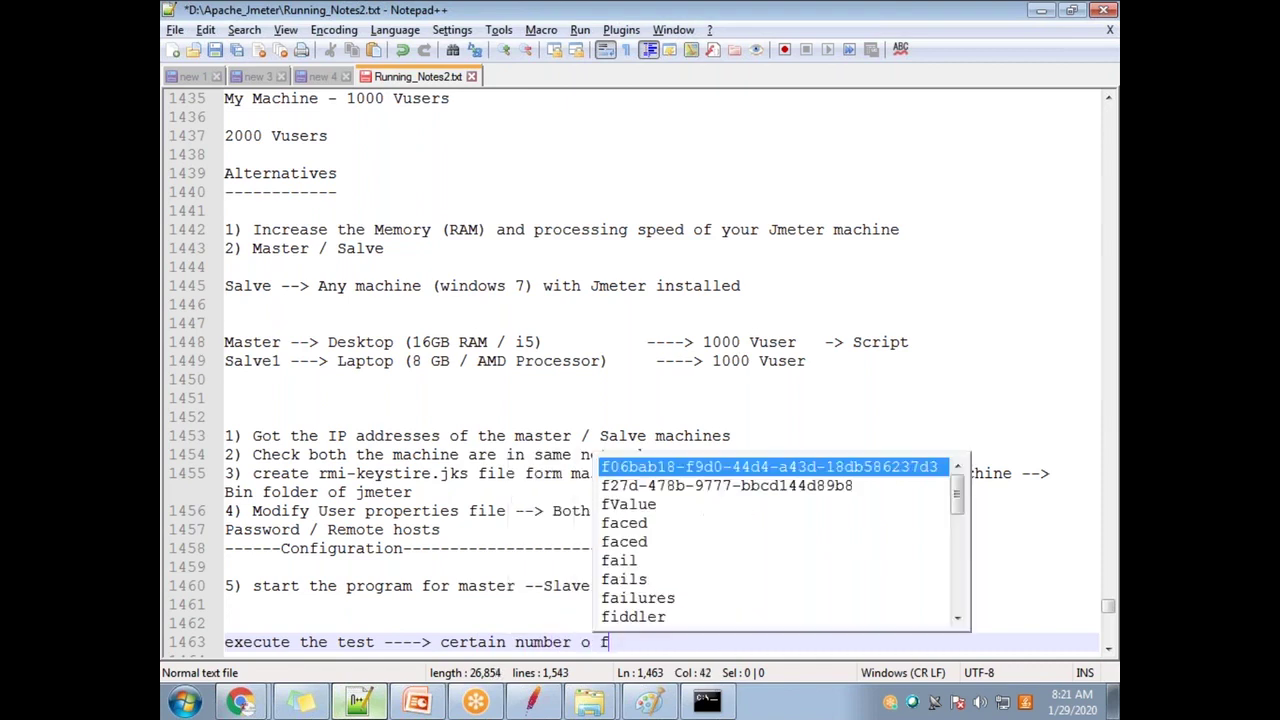
pyautogui.write(' users ')
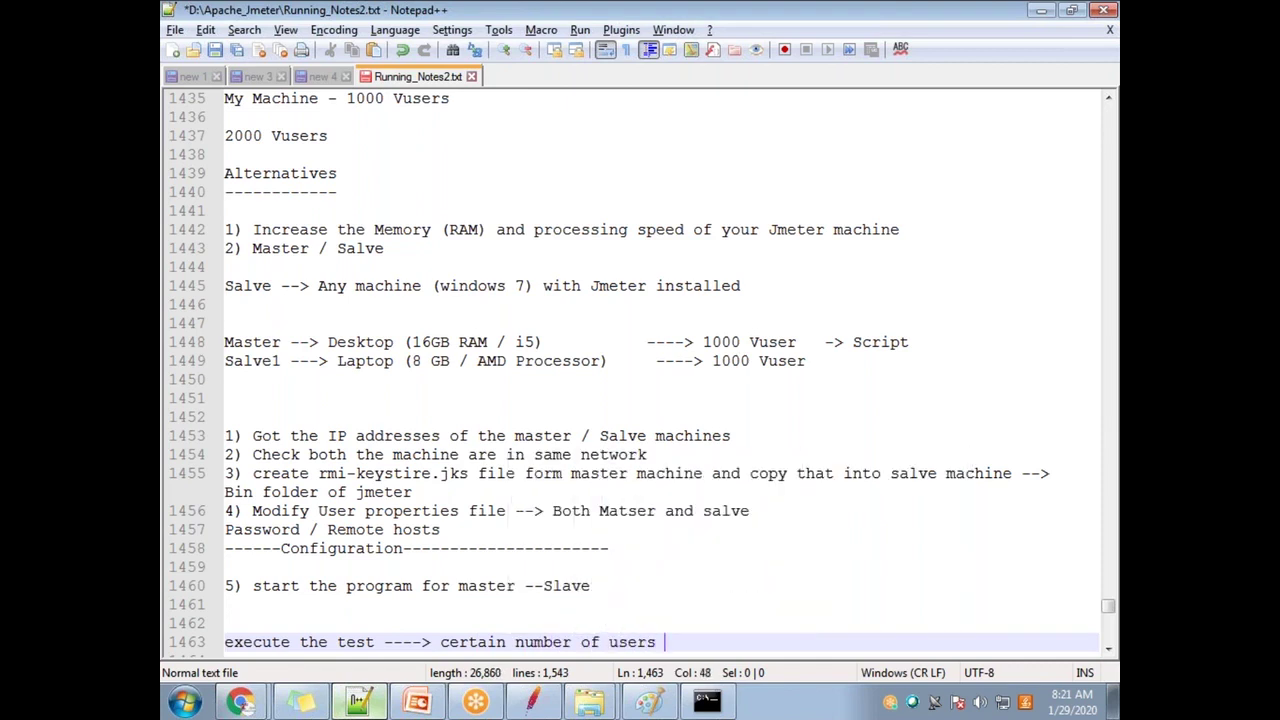
pyautogui.write('coming from maste')
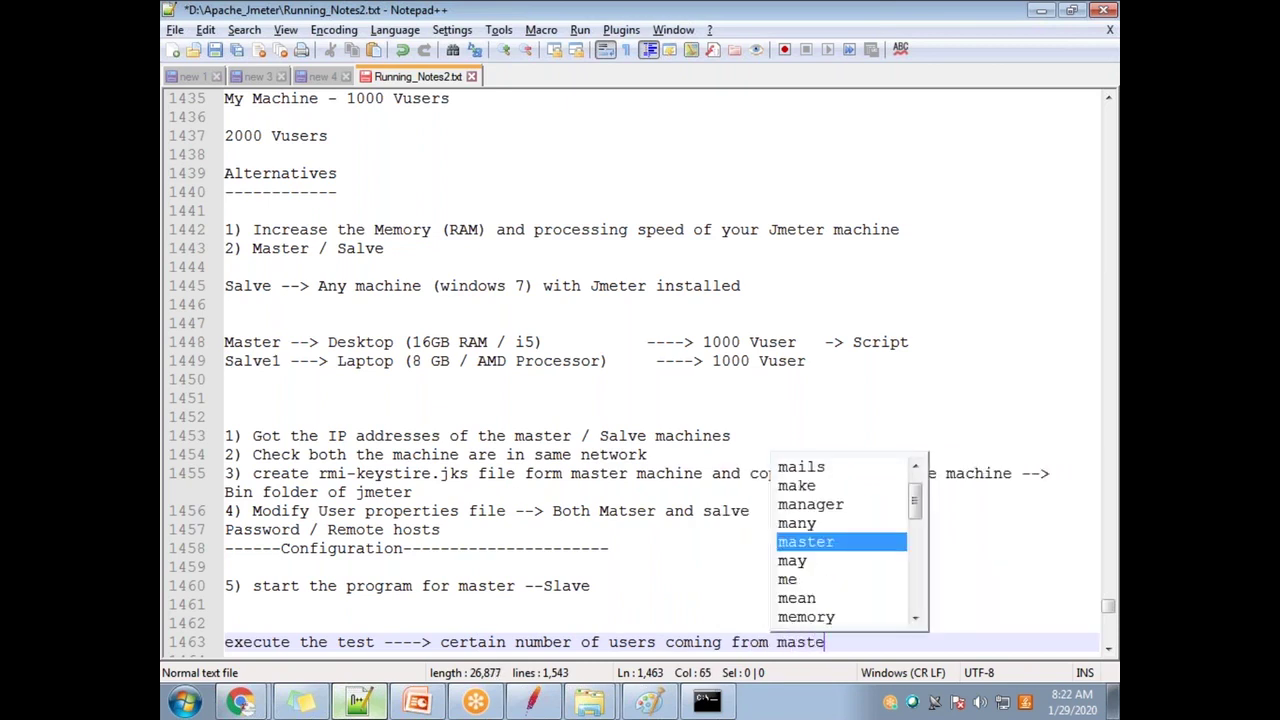
pyautogui.write('r / ce')
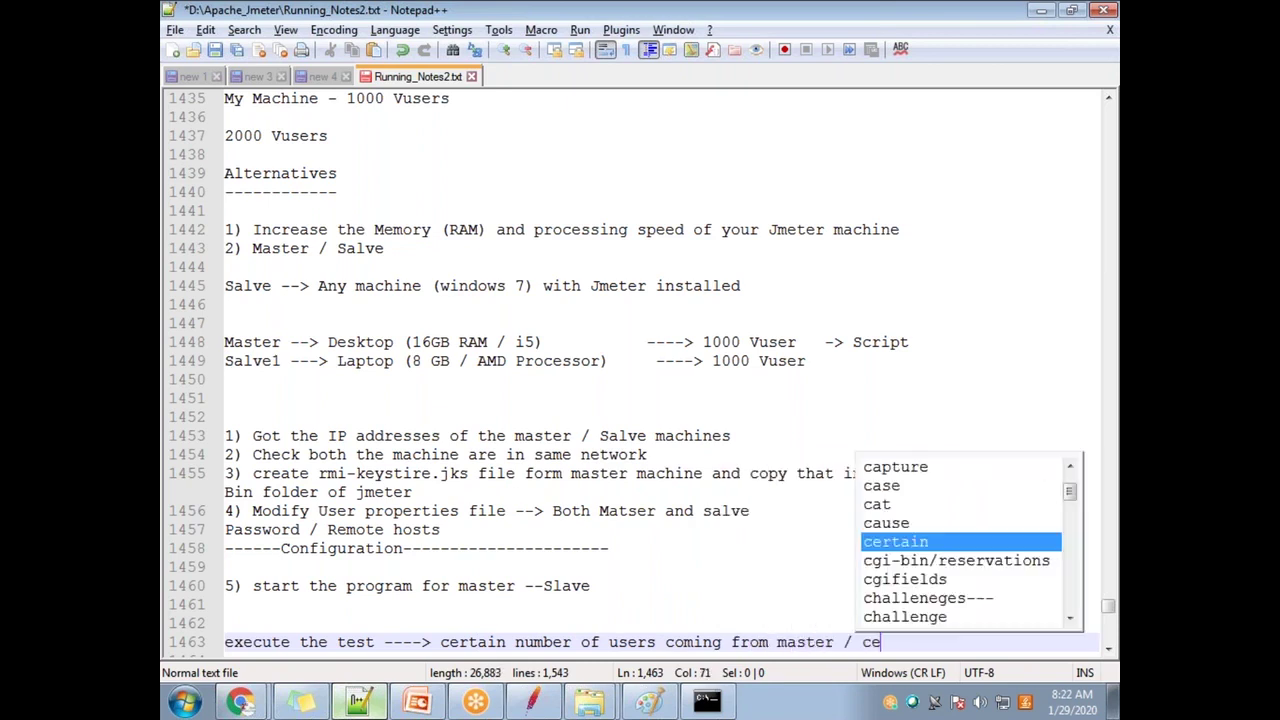
pyautogui.write('rtain number of use')
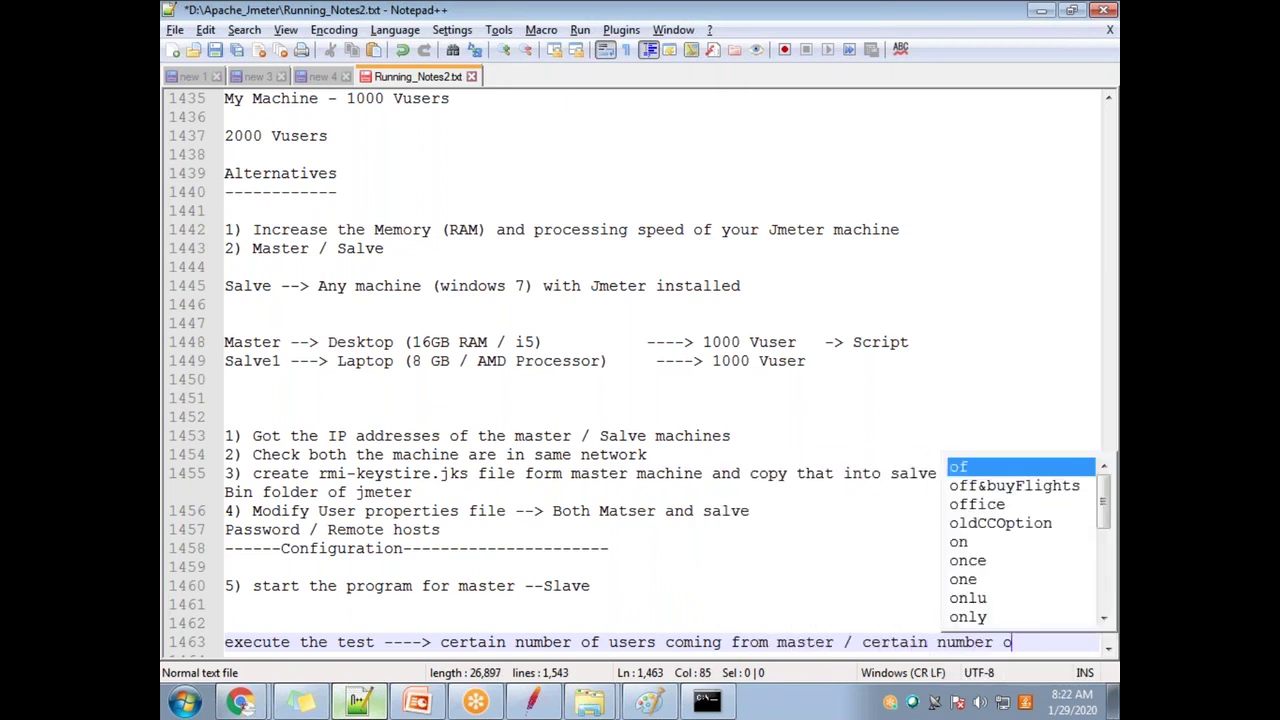
pyautogui.write('rs from slave')
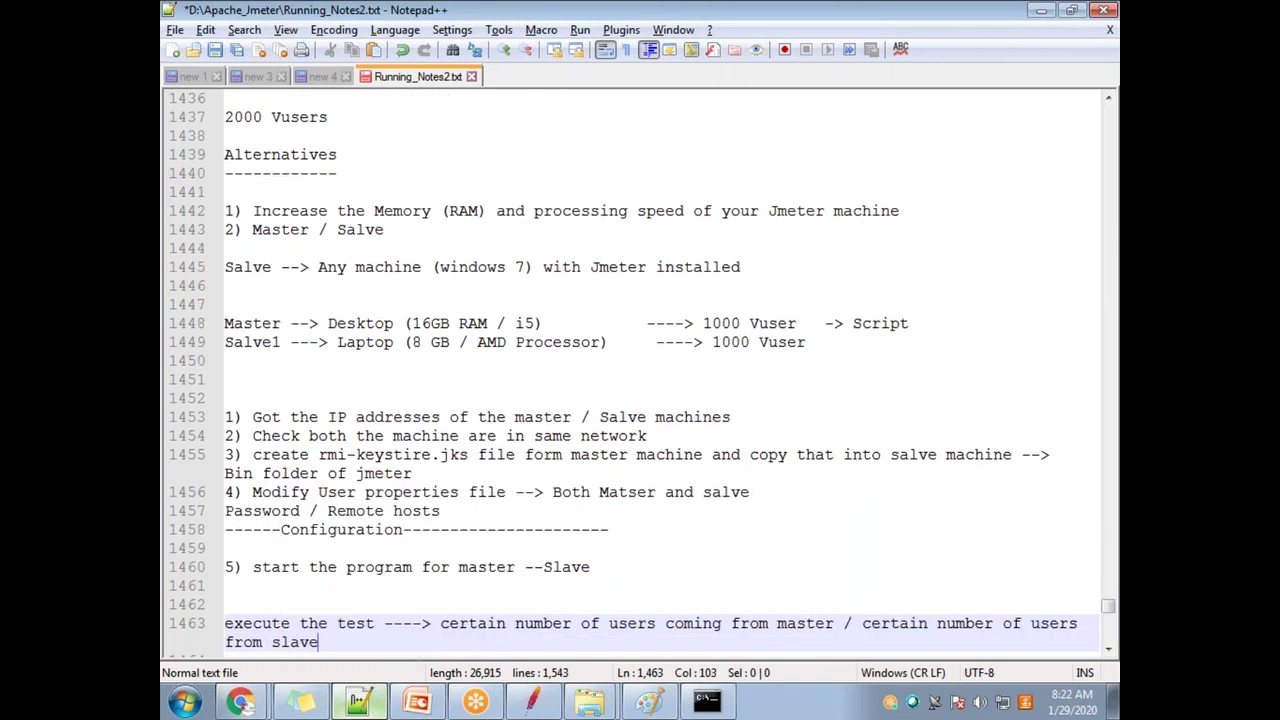
pyautogui.click(232, 622)
pyautogui.press('BackSpace')
# Step: Add 'E' to the notes line and return to the end of the line
pyautogui.write('E')
pyautogui.press('Escape')
pyautogui.press('End')
# Step: Restart JMeter from the File menu, choosing to save Randomized_working_script first
pyautogui.click(536, 703)
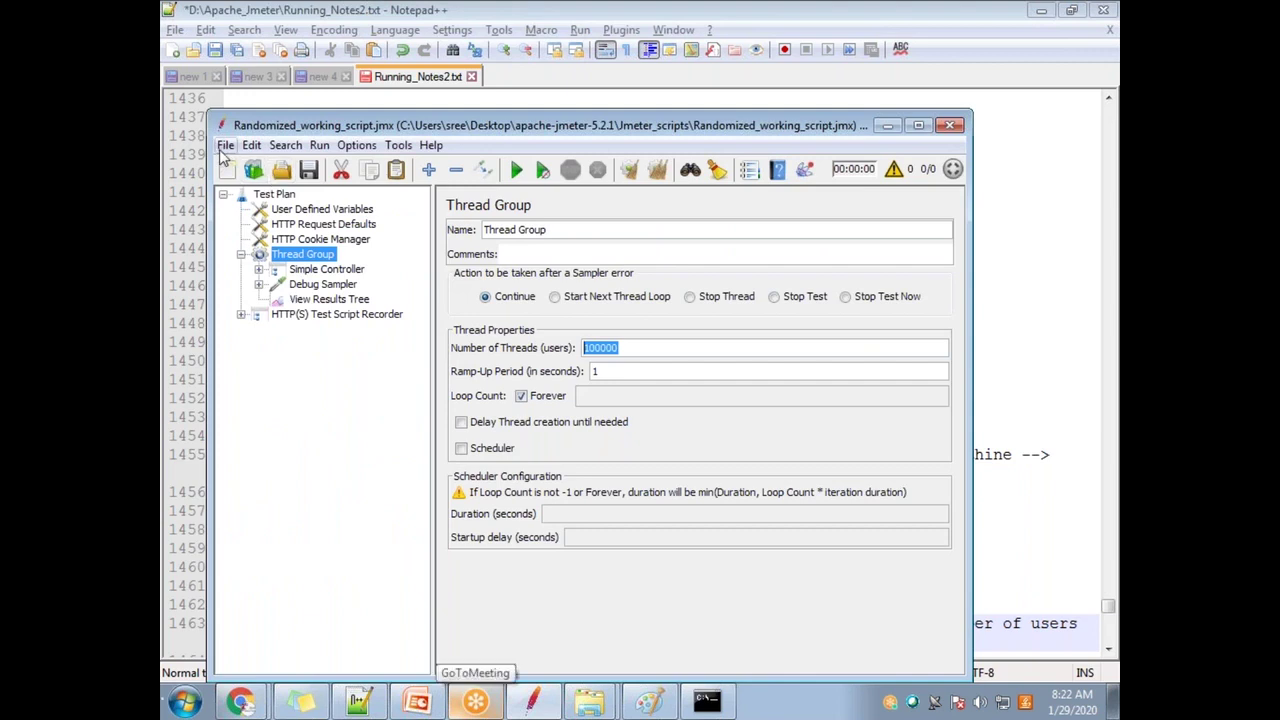
pyautogui.click(221, 153)
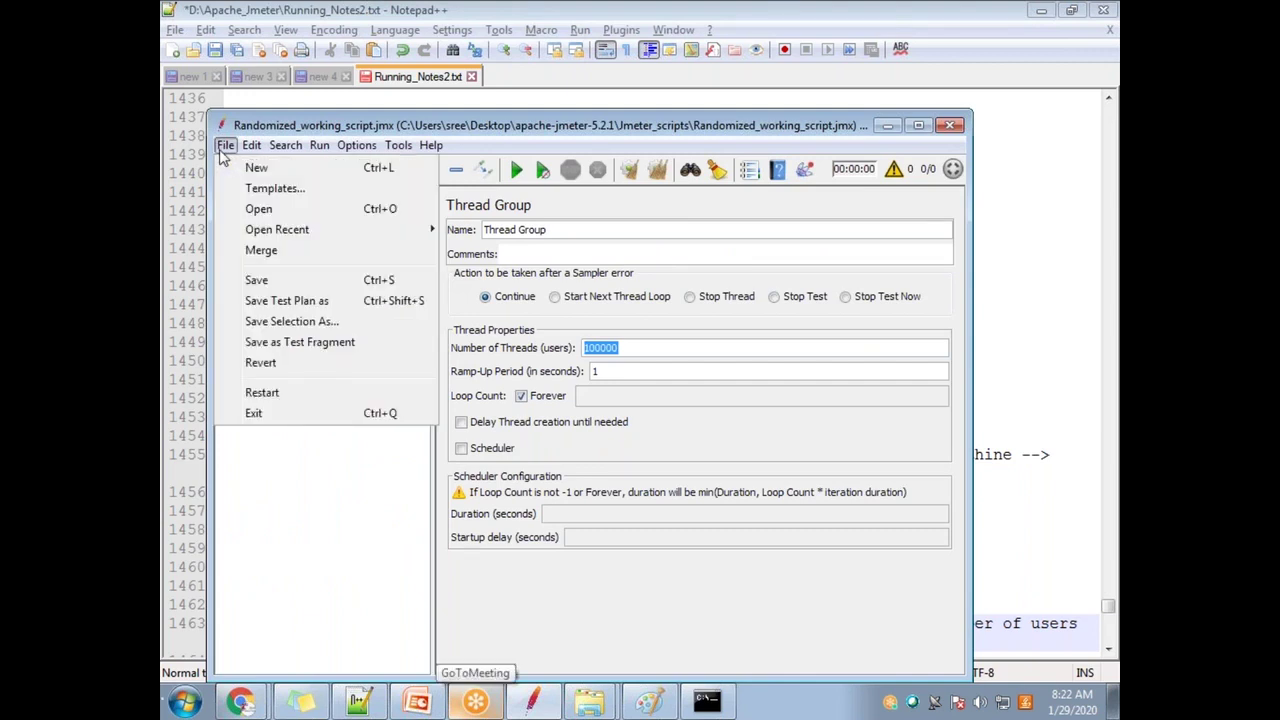
pyautogui.click(290, 393)
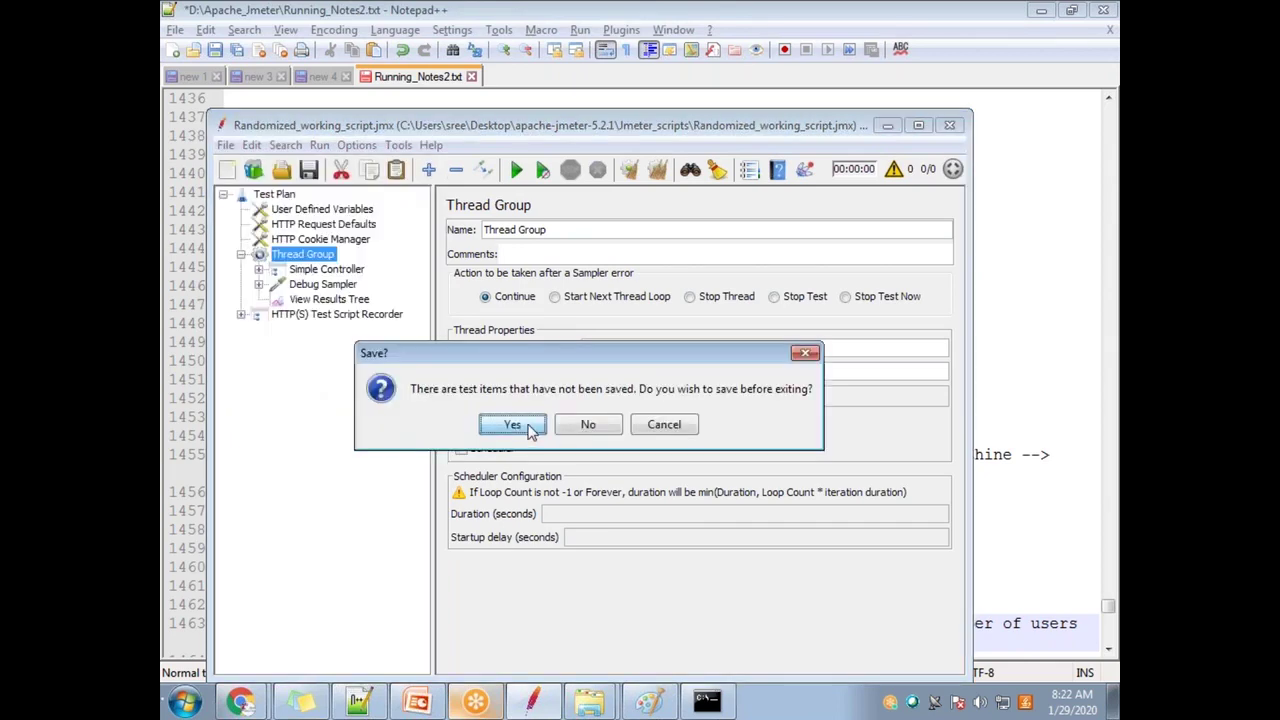
pyautogui.click(528, 427)
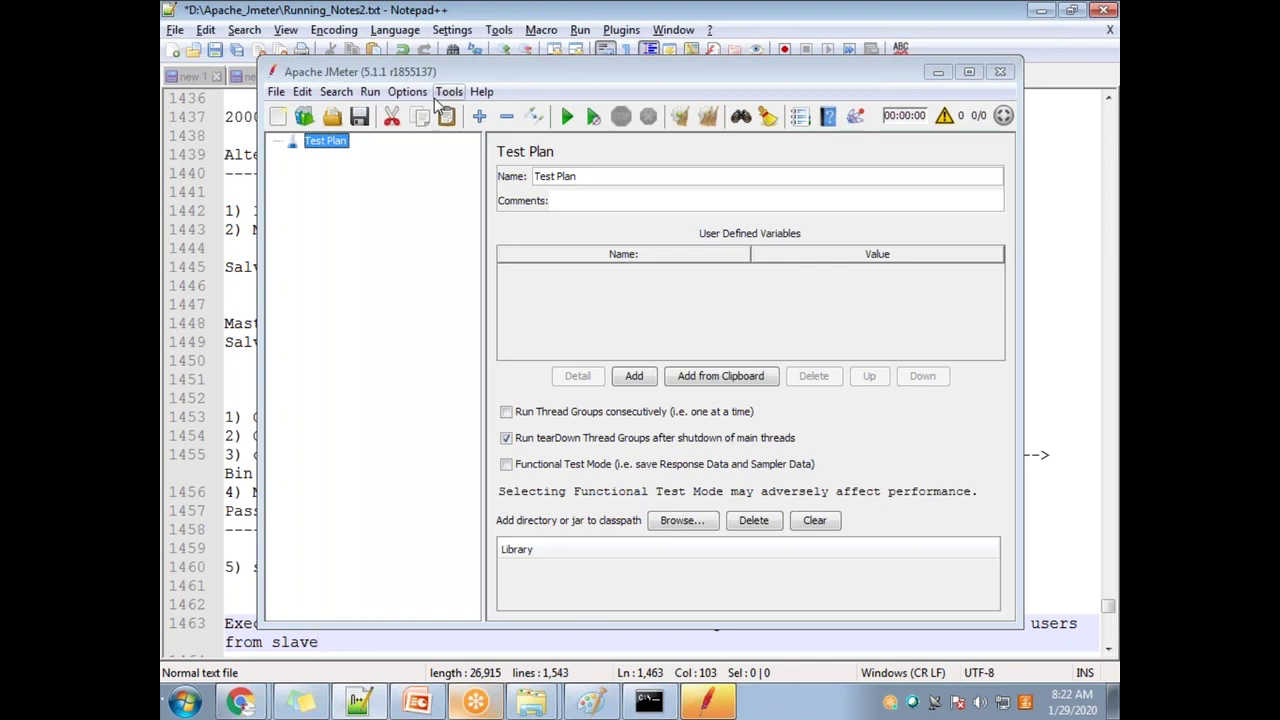
pyautogui.click(370, 92)
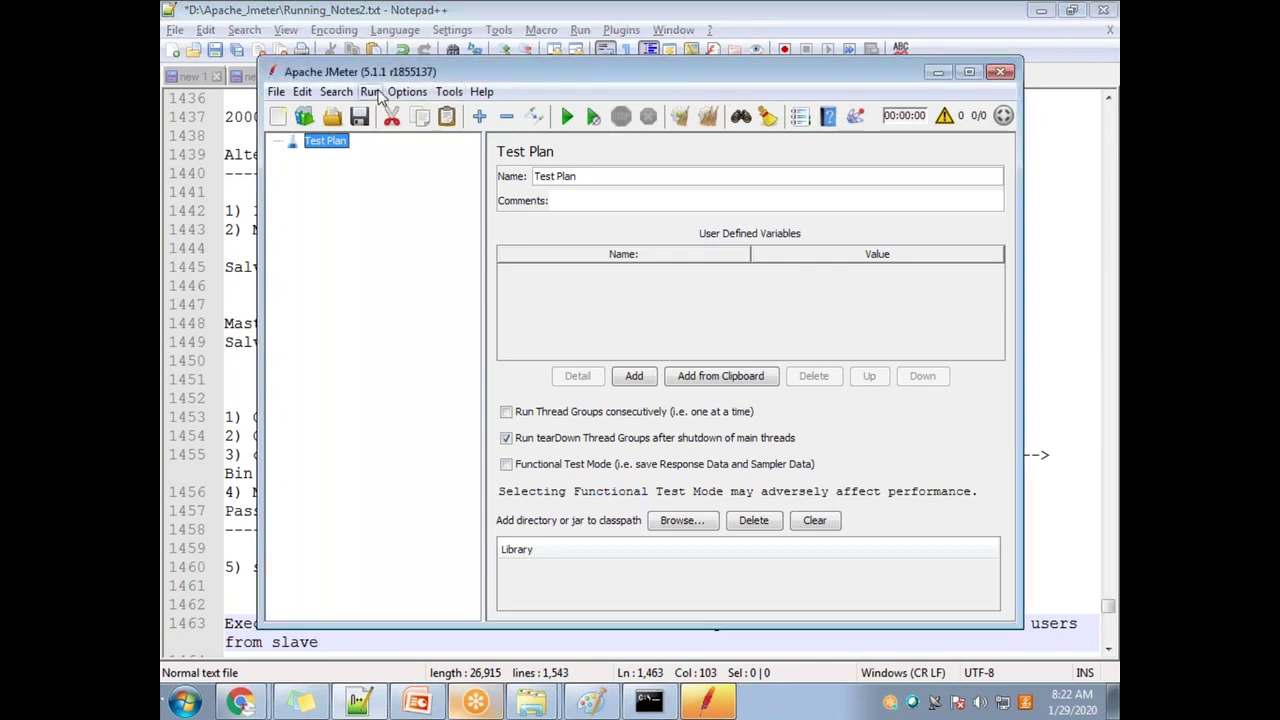
pyautogui.moveTo(520, 206)
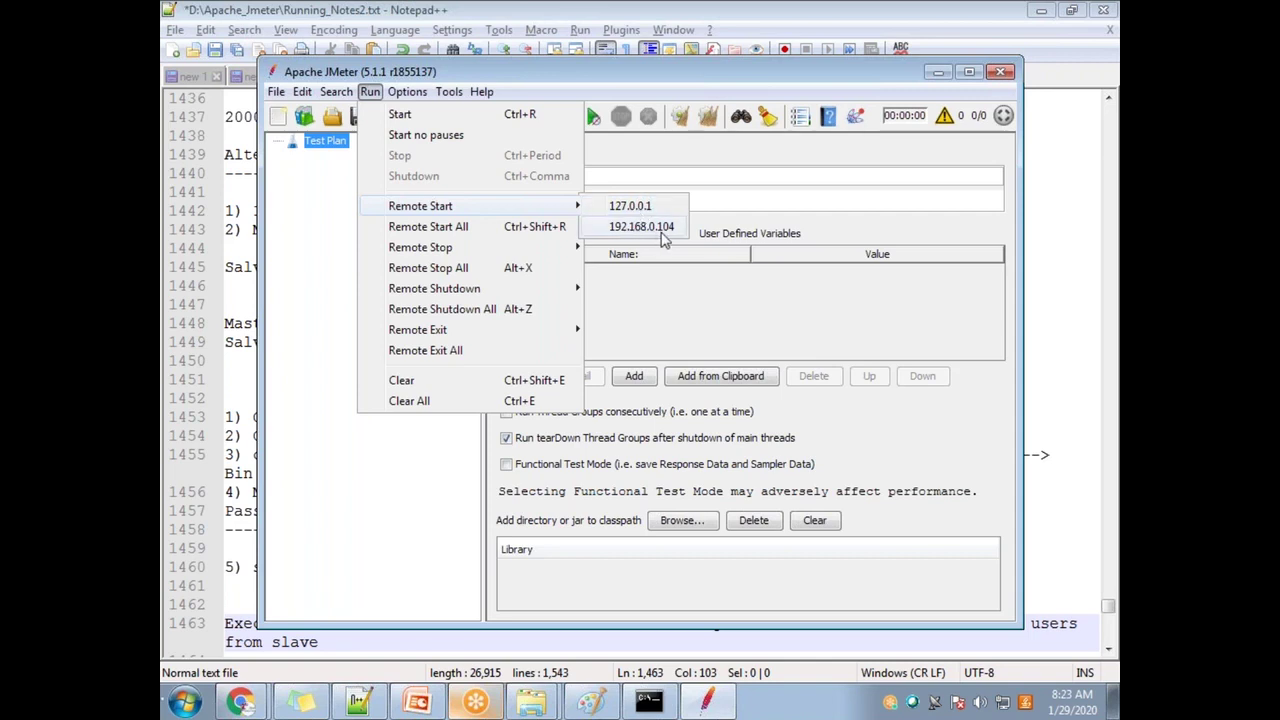
pyautogui.press('Escape')
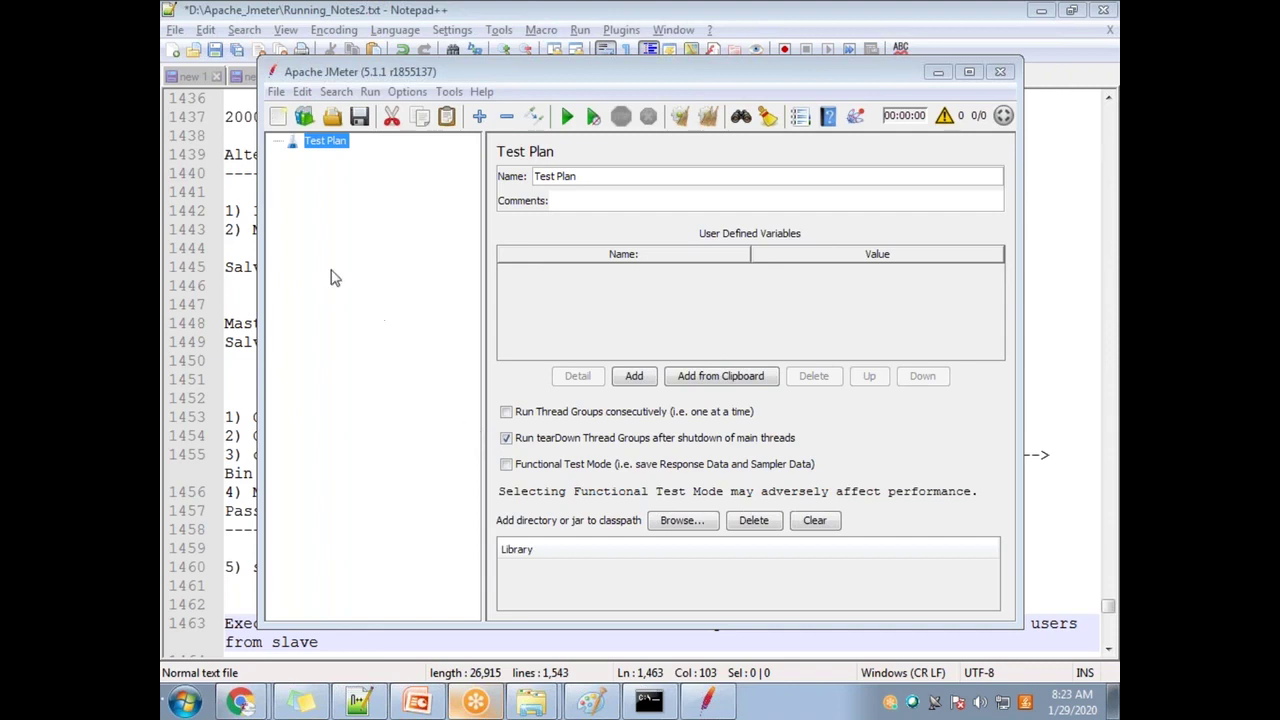
# Step: Reopen the recent Randomized_working_script and expand the Thread Group and Simple Controller
pyautogui.click(280, 92)
pyautogui.click(418, 359)
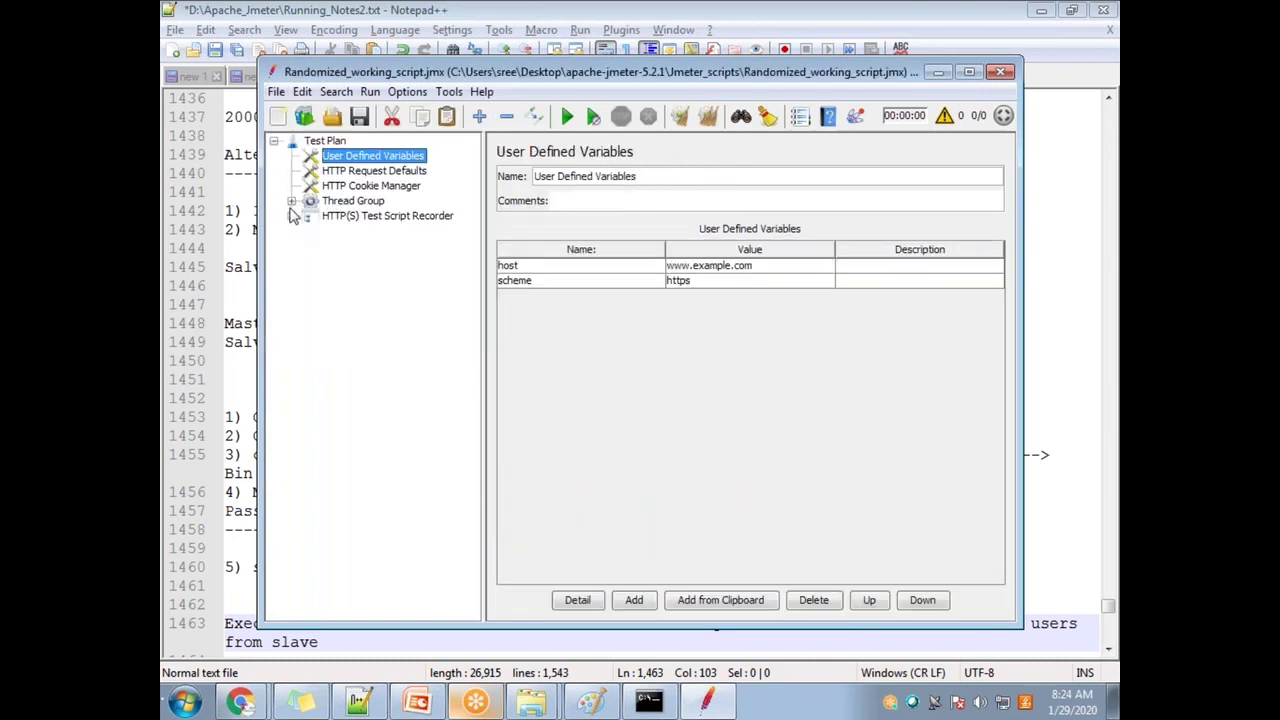
pyautogui.click(291, 201)
pyautogui.click(309, 215)
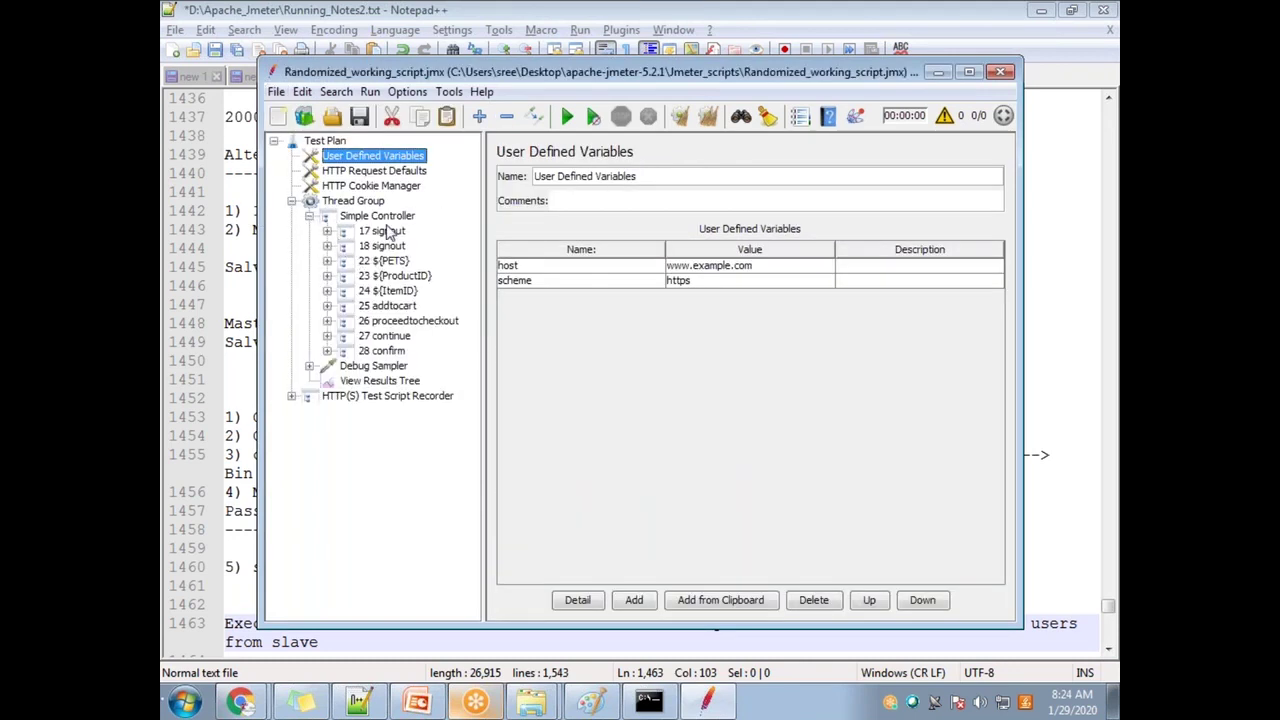
# Step: Add think times after every sampler in the Simple Controller
pyautogui.click(327, 231)
pyautogui.click(327, 231)
pyautogui.rightClick(398, 217)
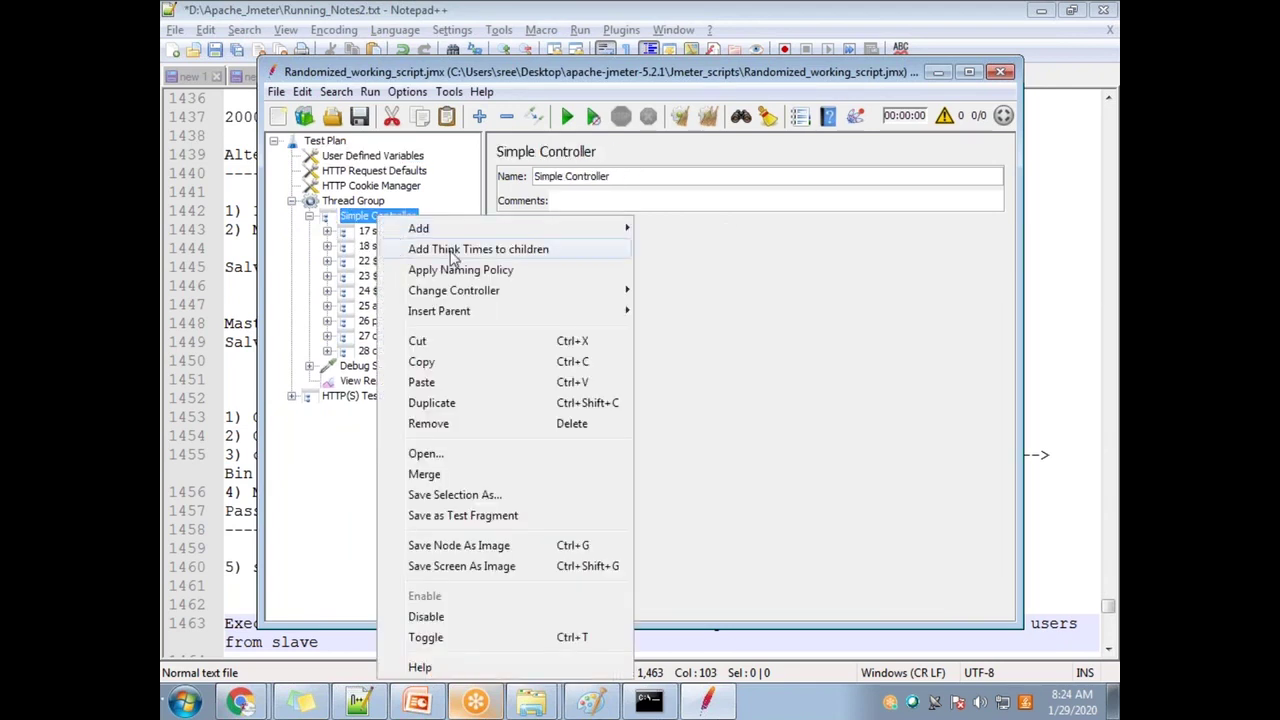
pyautogui.click(452, 252)
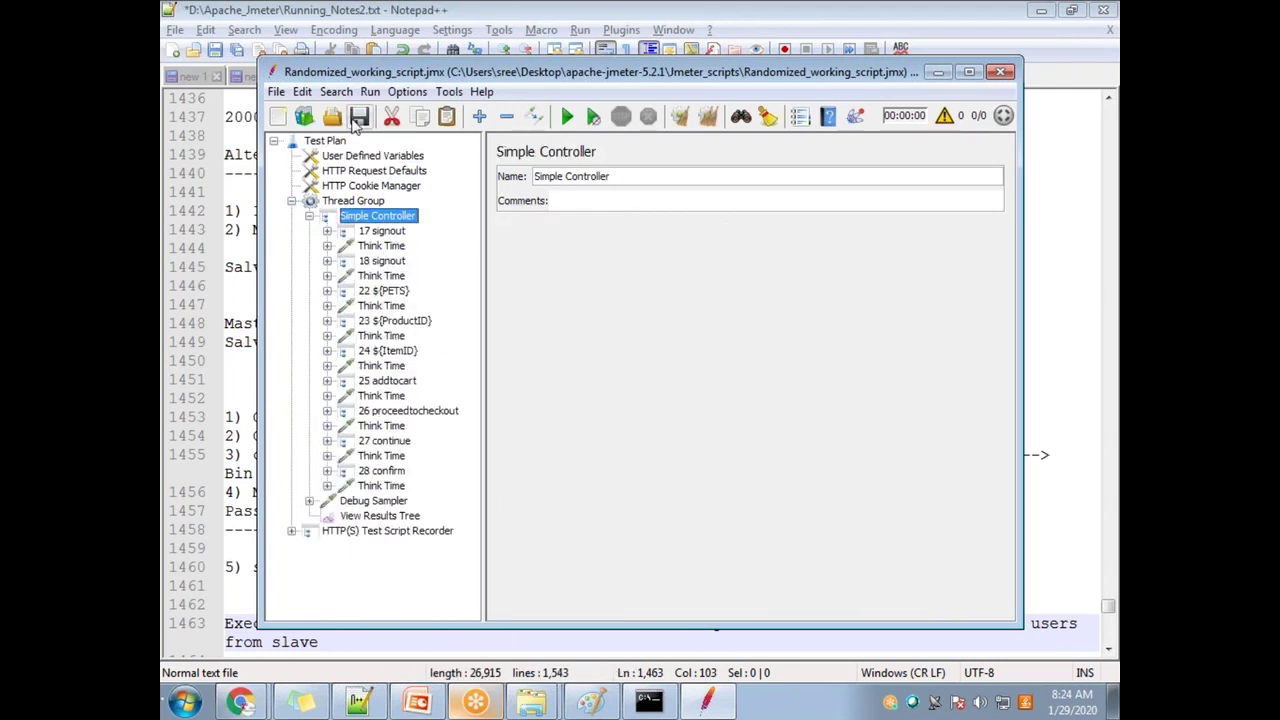
# Step: Change the Thread Group's Number of Threads from 100000 to 10
pyautogui.click(362, 202)
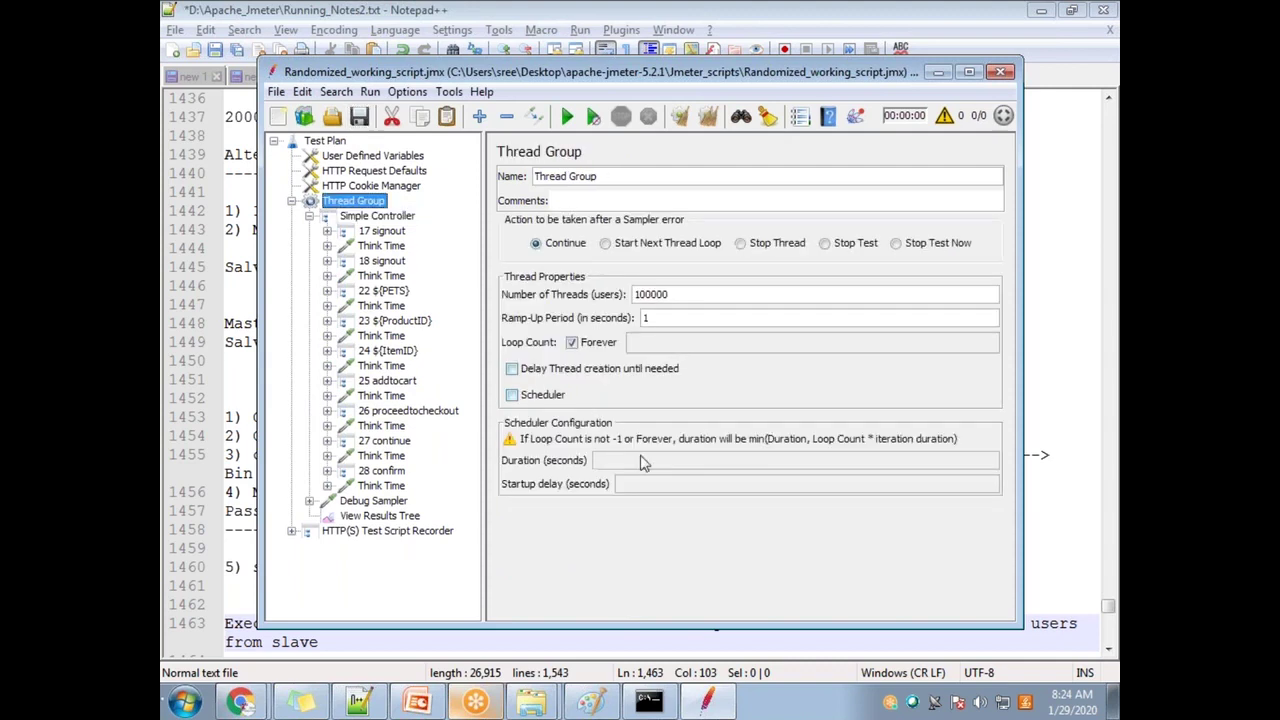
pyautogui.moveTo(692, 297); pyautogui.dragTo(445, 297)
pyautogui.write('10')
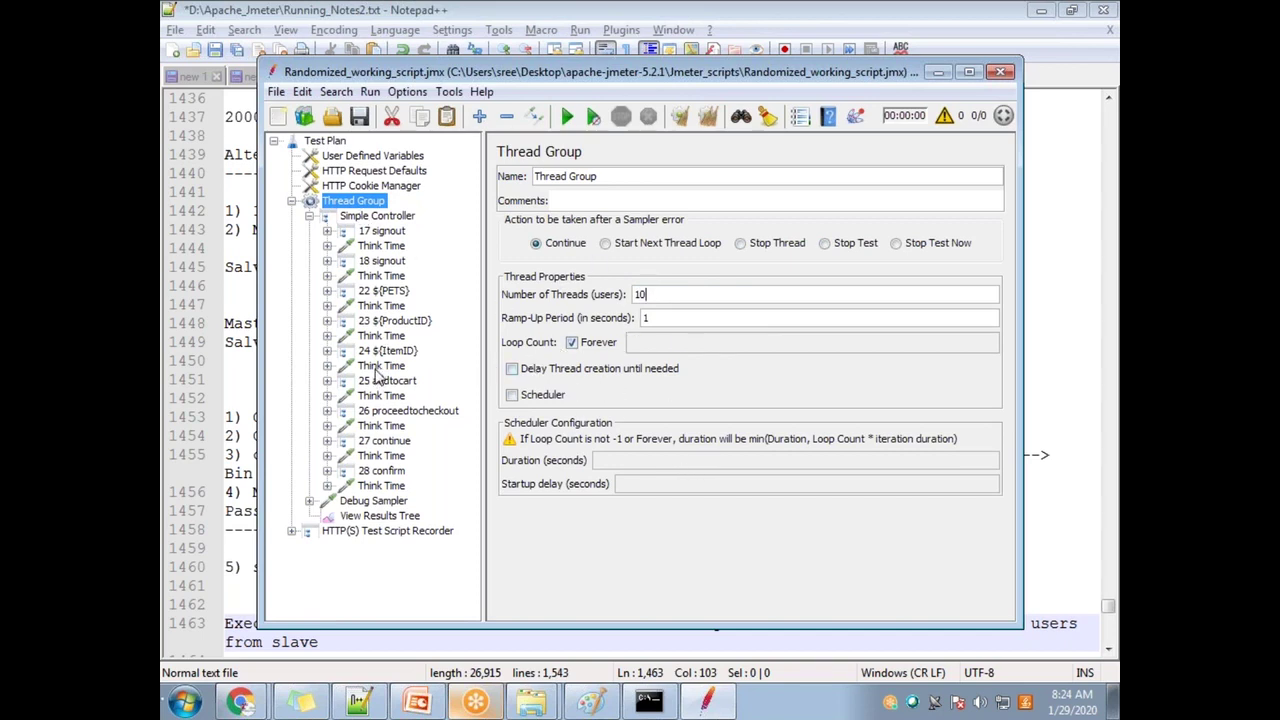
pyautogui.moveTo(658, 296); pyautogui.dragTo(624, 295)
# Step: Remote-start the test on host 127.0.0.1
pyautogui.click(369, 92)
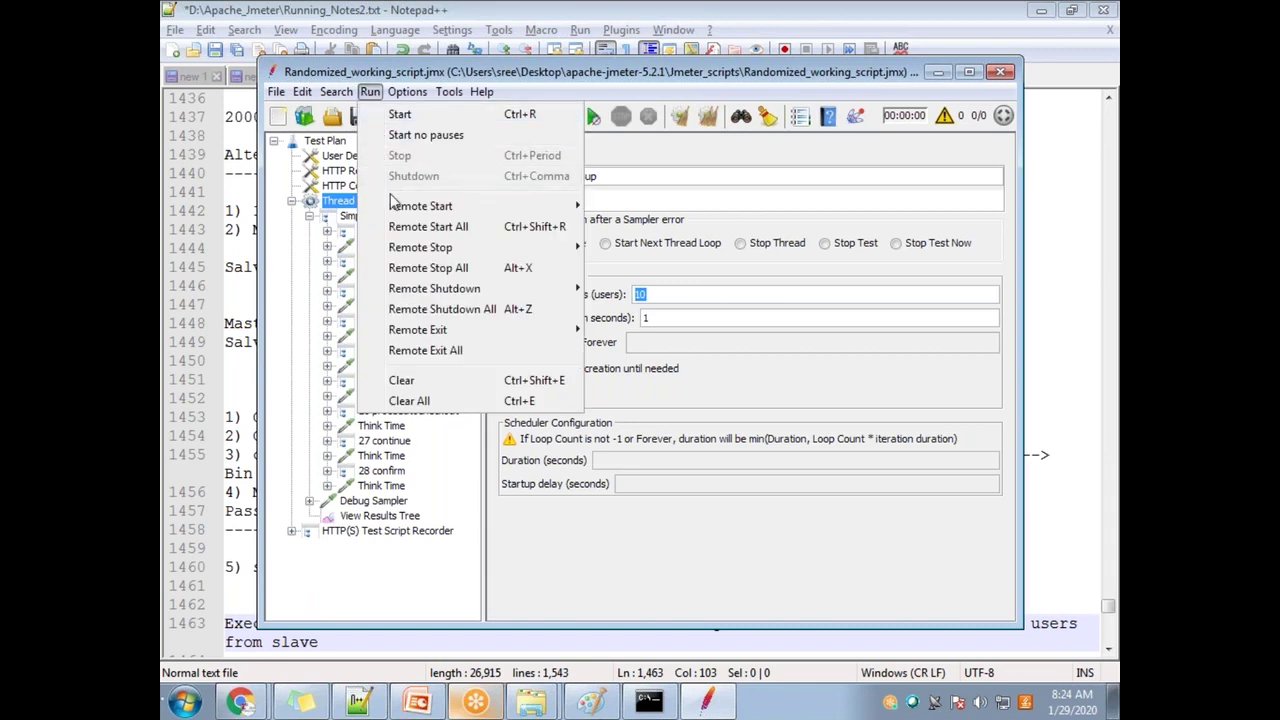
pyautogui.moveTo(397, 208)
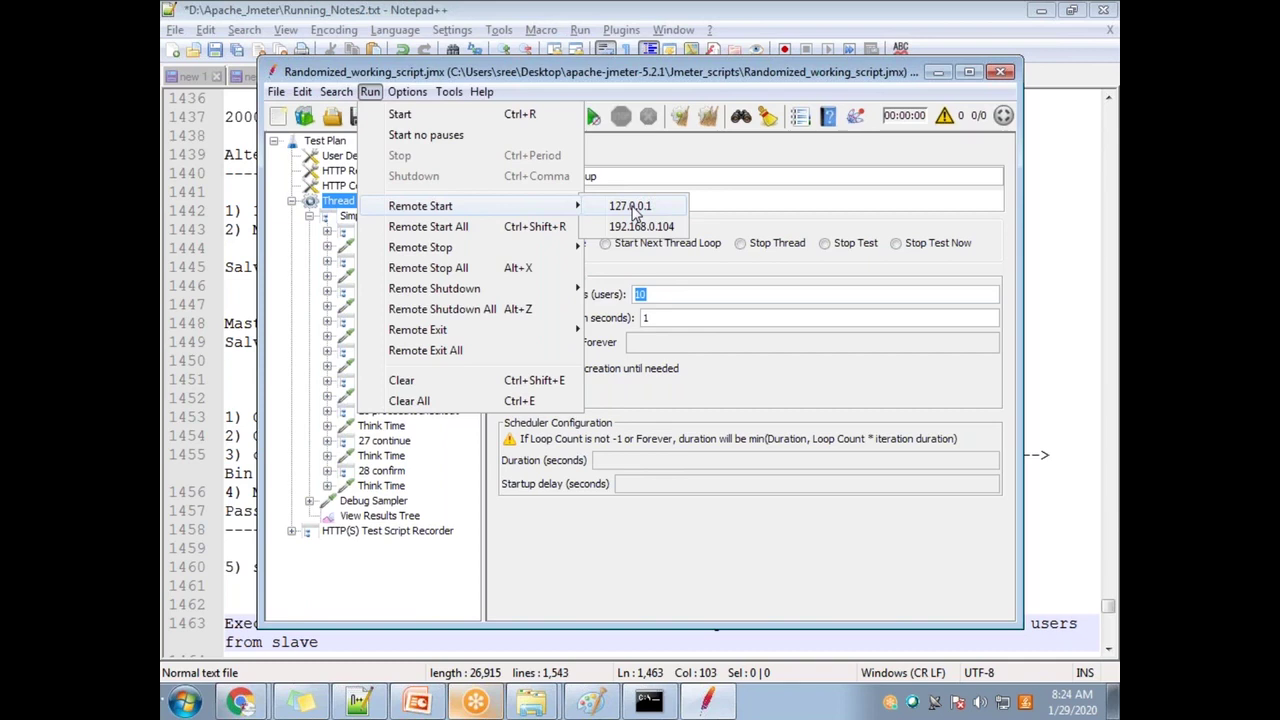
pyautogui.click(636, 210)
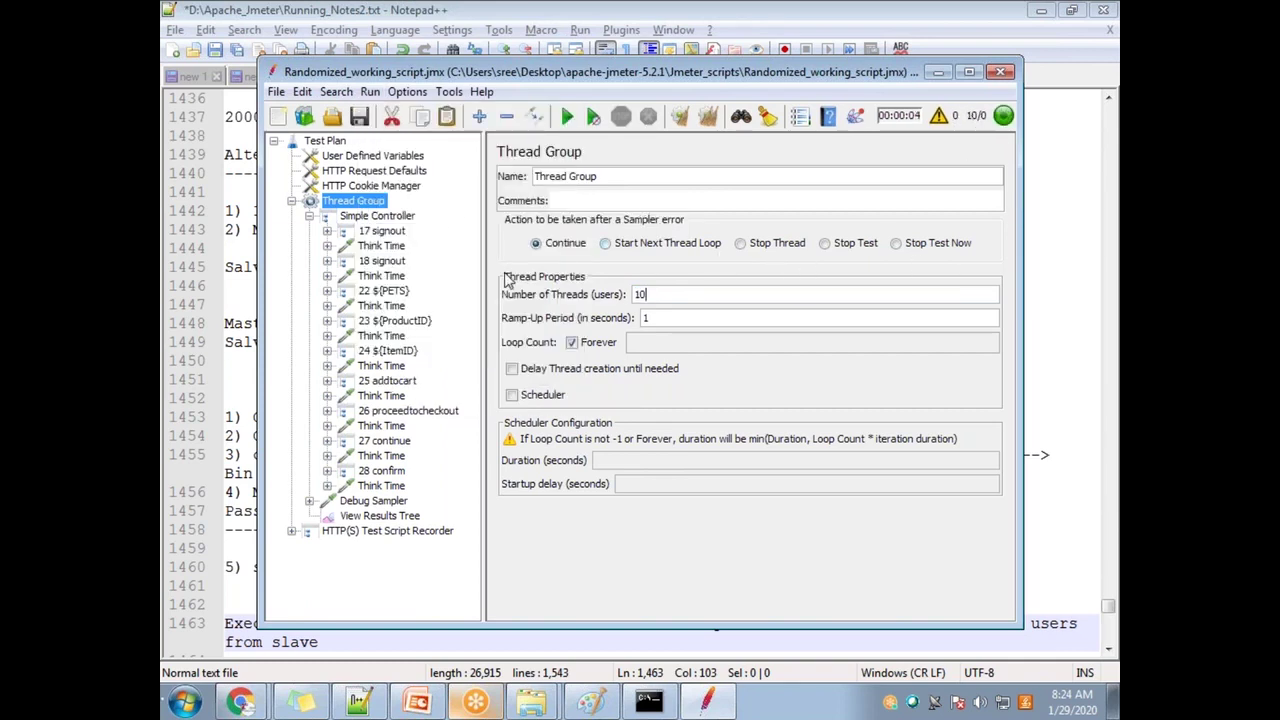
# Step: Revisit the Remote Start hosts and bring up the server console confirming the test start
pyautogui.click(370, 91)
pyautogui.moveTo(537, 210)
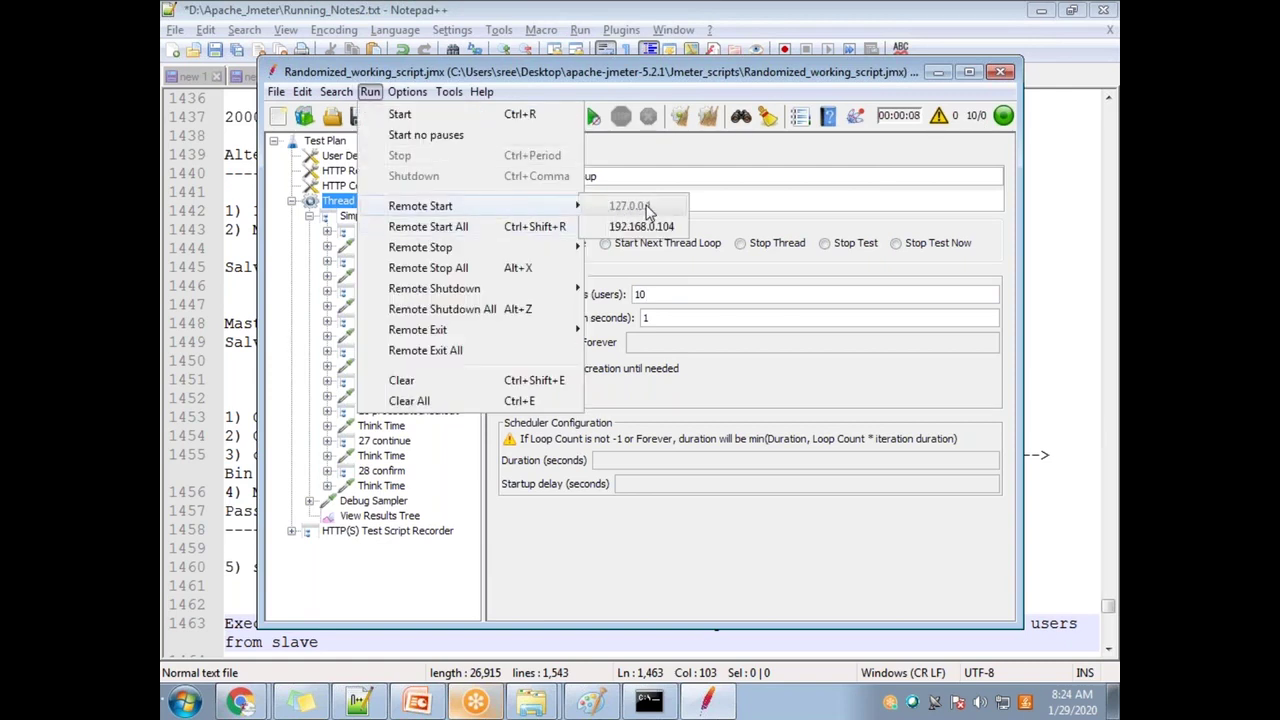
pyautogui.click(716, 168)
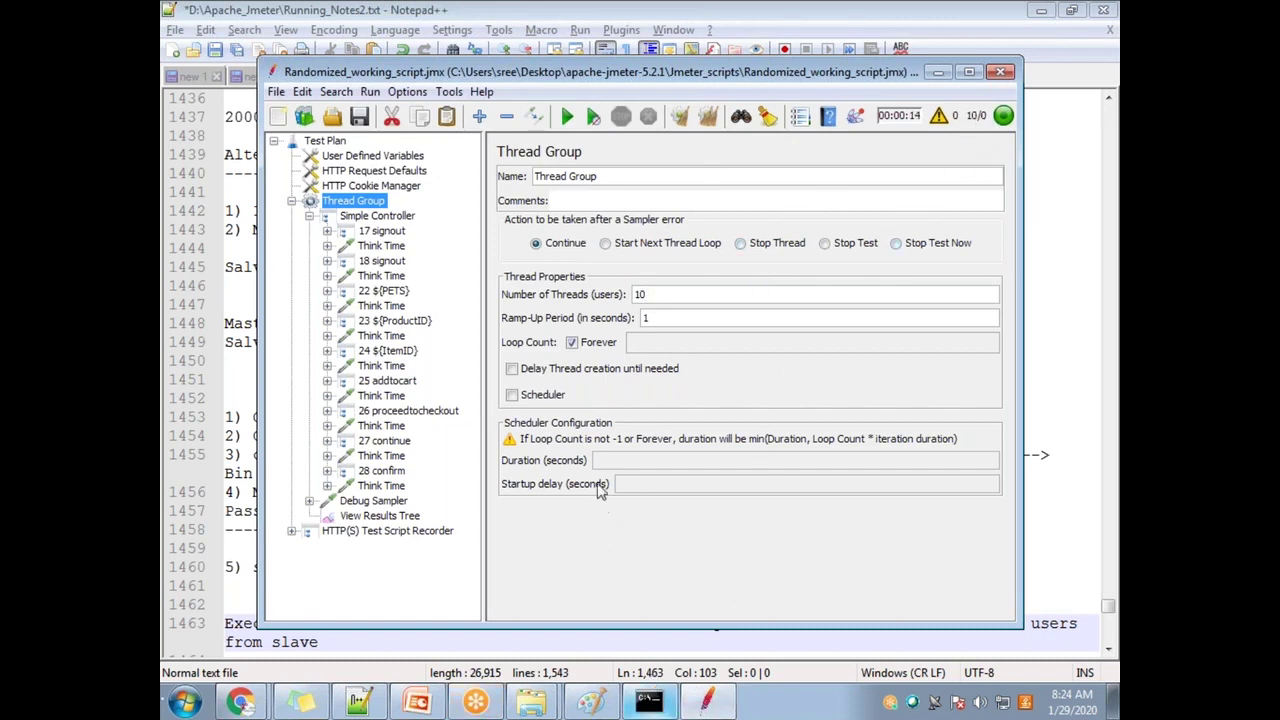
pyautogui.click(369, 91)
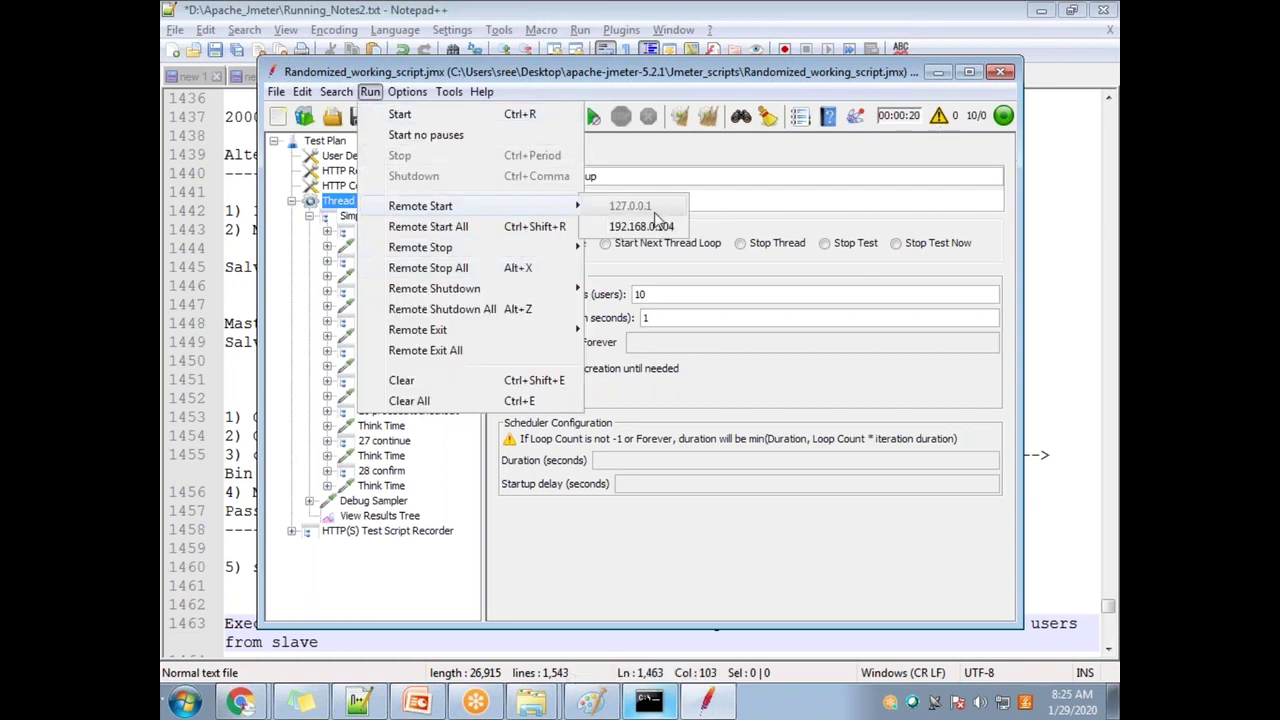
pyautogui.click(632, 207)
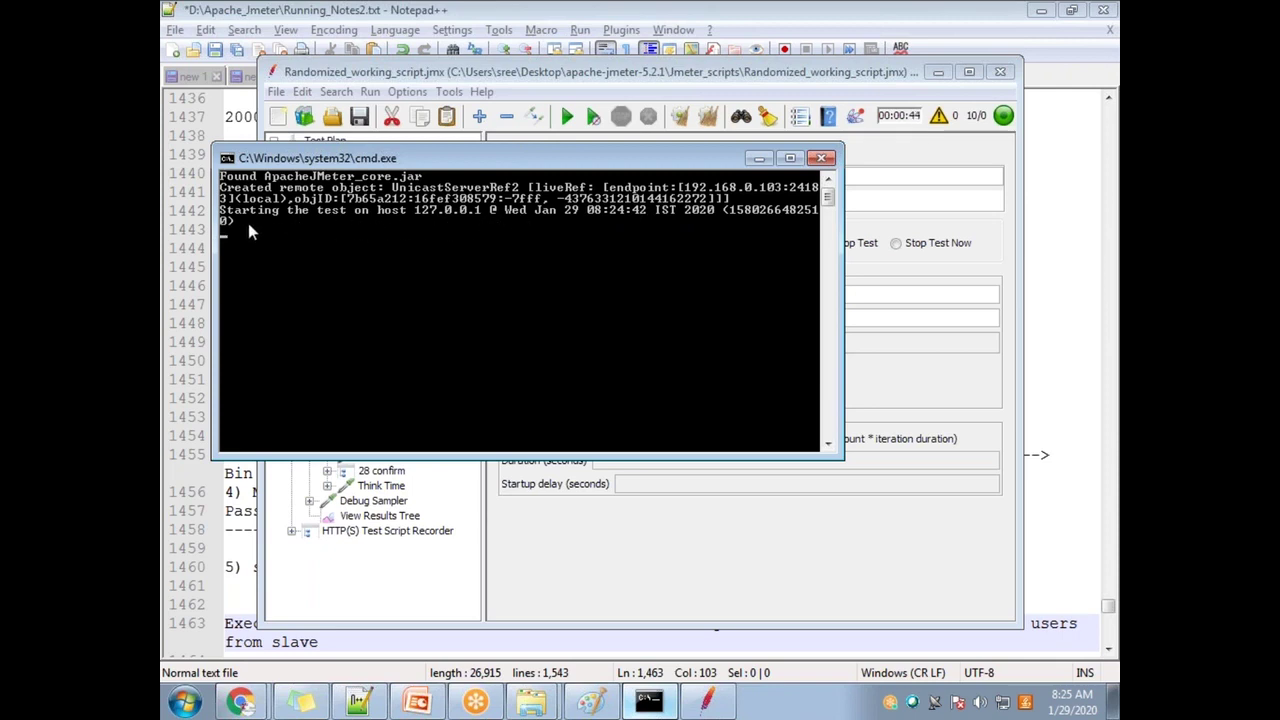
# Step: Minimize the server console and scroll through the successful samples in View Results Tree
pyautogui.click(758, 160)
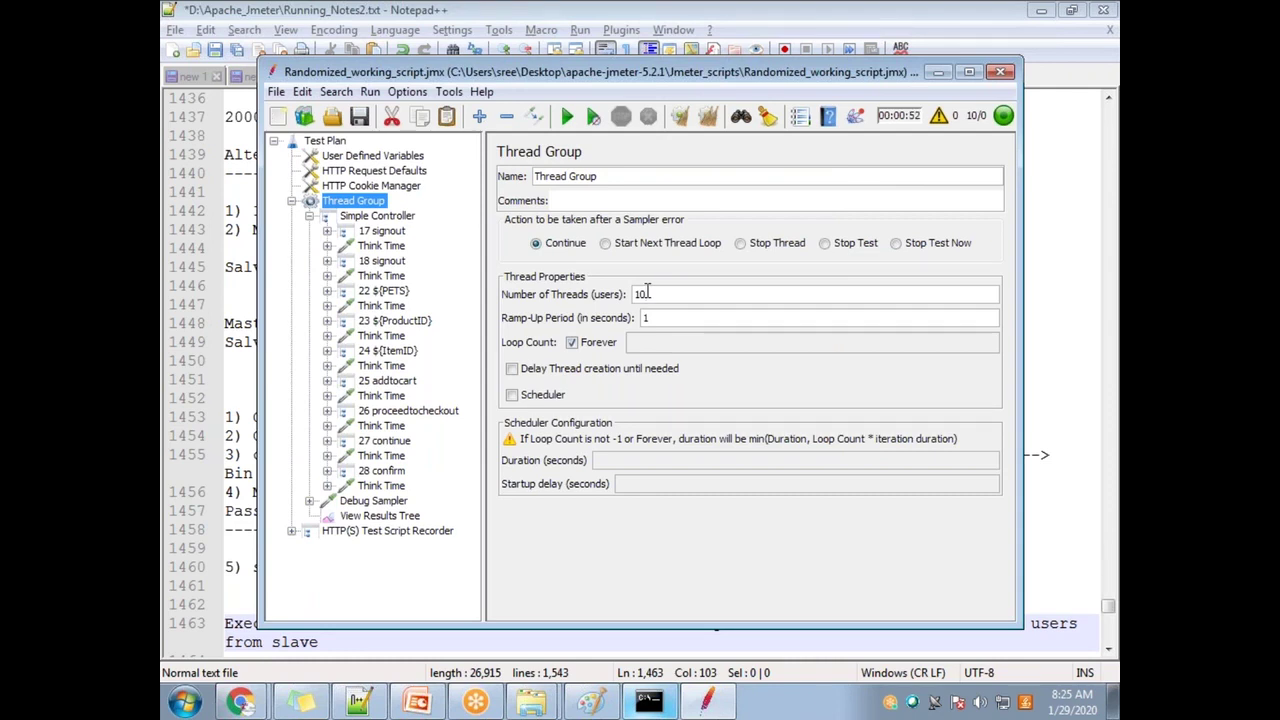
pyautogui.click(376, 516)
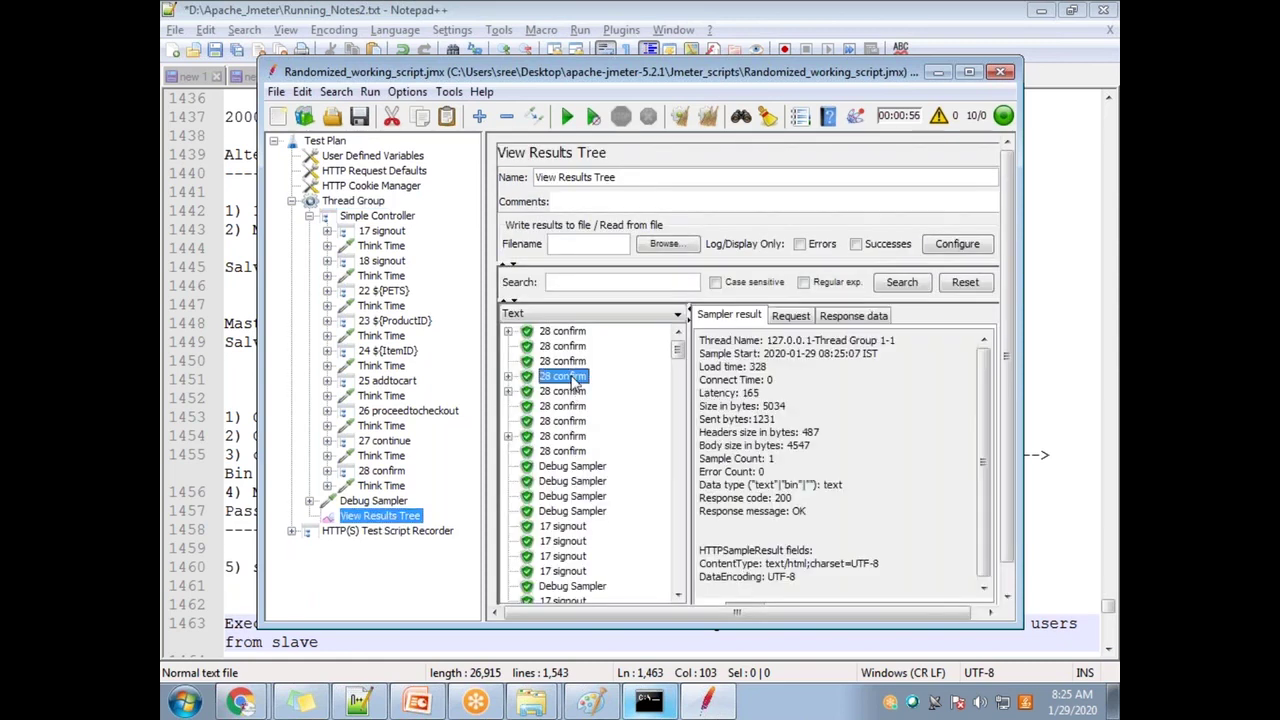
pyautogui.scroll(-10, 590, 528)
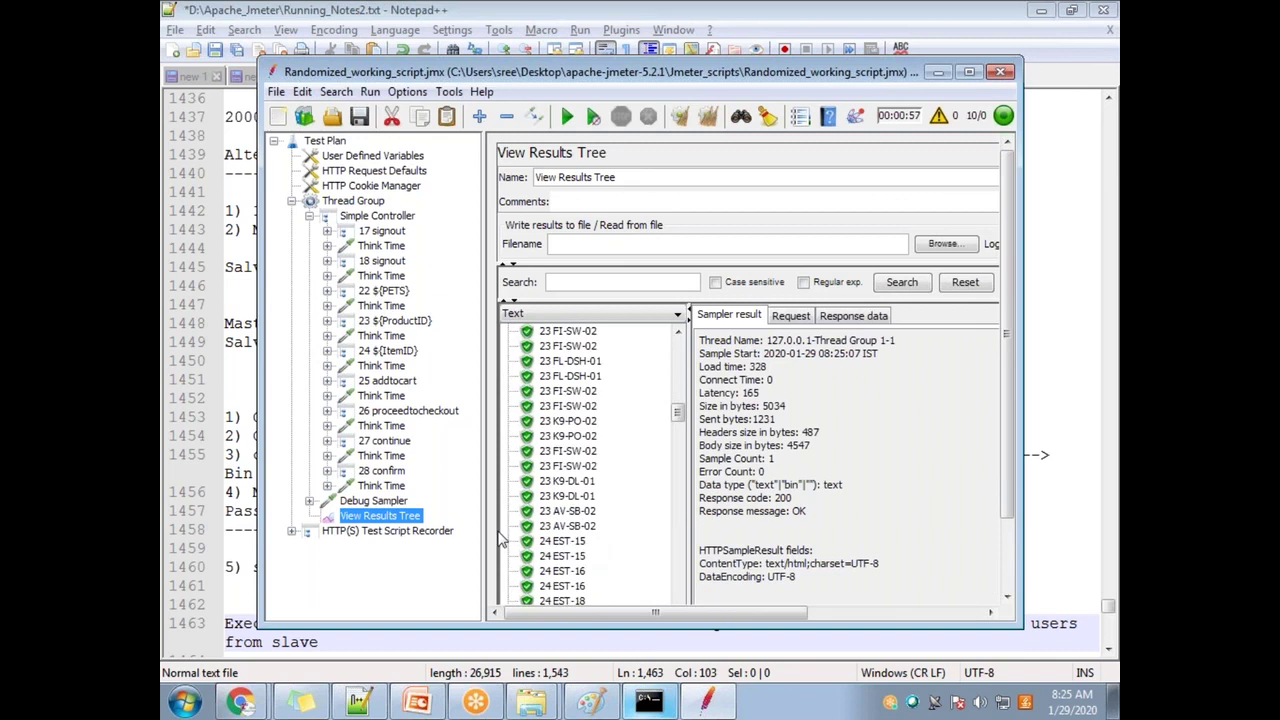
pyautogui.scroll(-15, 628, 521)
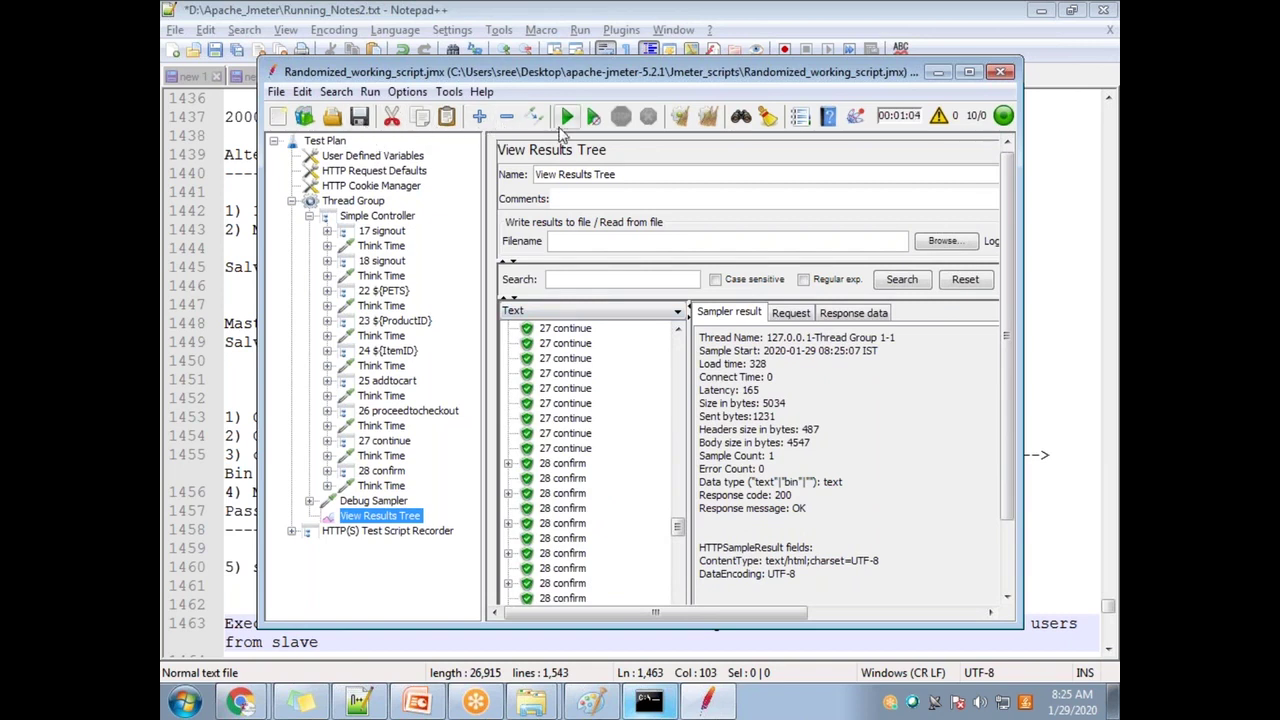
# Step: Remote-shutdown the test on host 127.0.0.1
pyautogui.click(368, 93)
pyautogui.moveTo(481, 253)
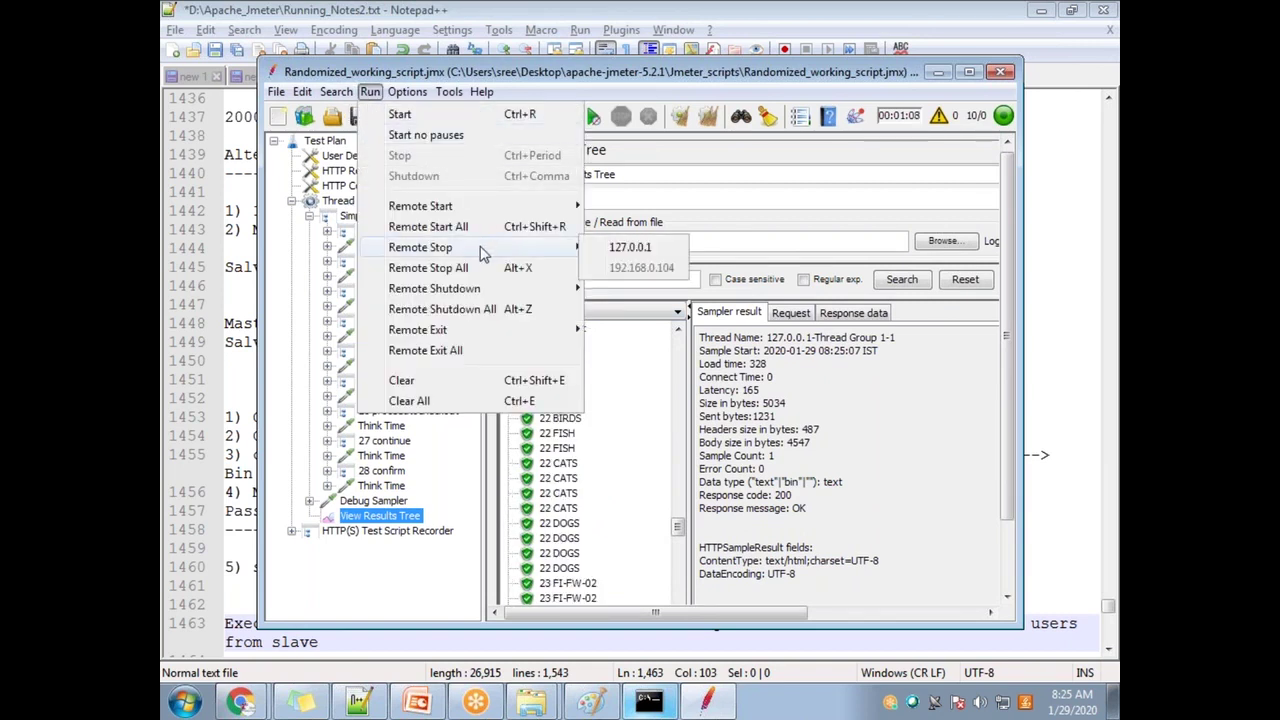
pyautogui.moveTo(486, 291)
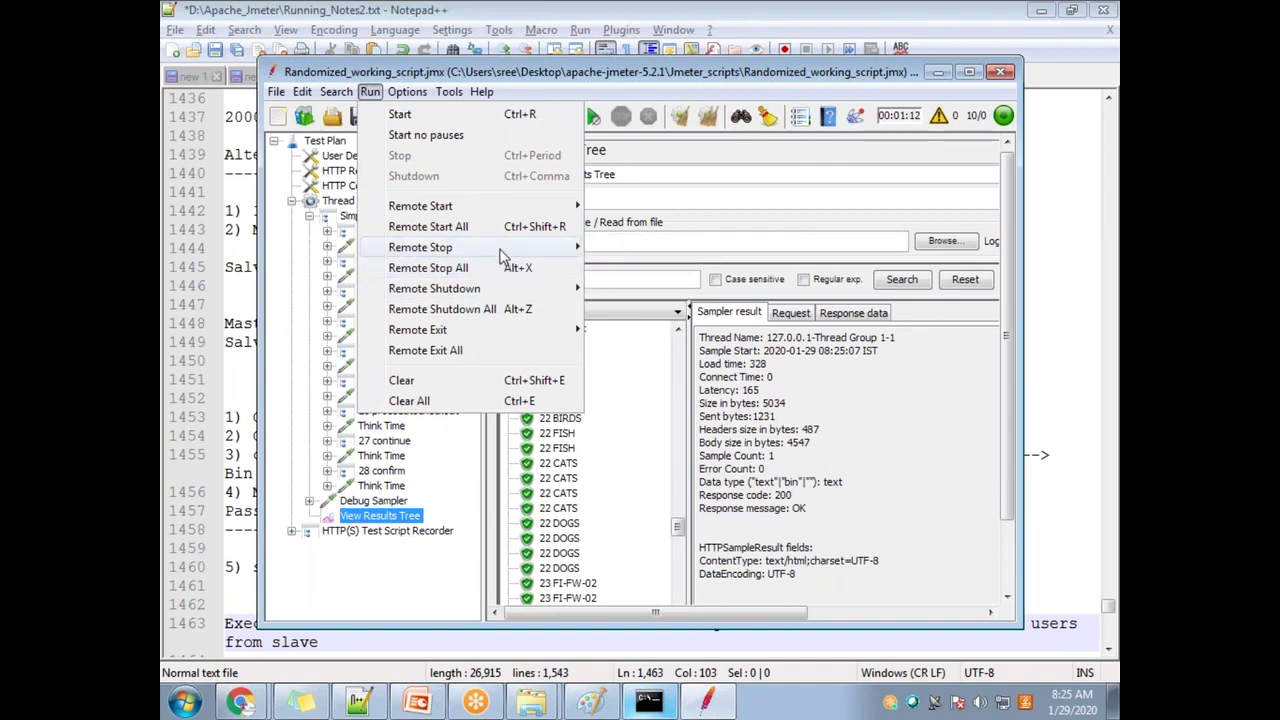
pyautogui.click(655, 291)
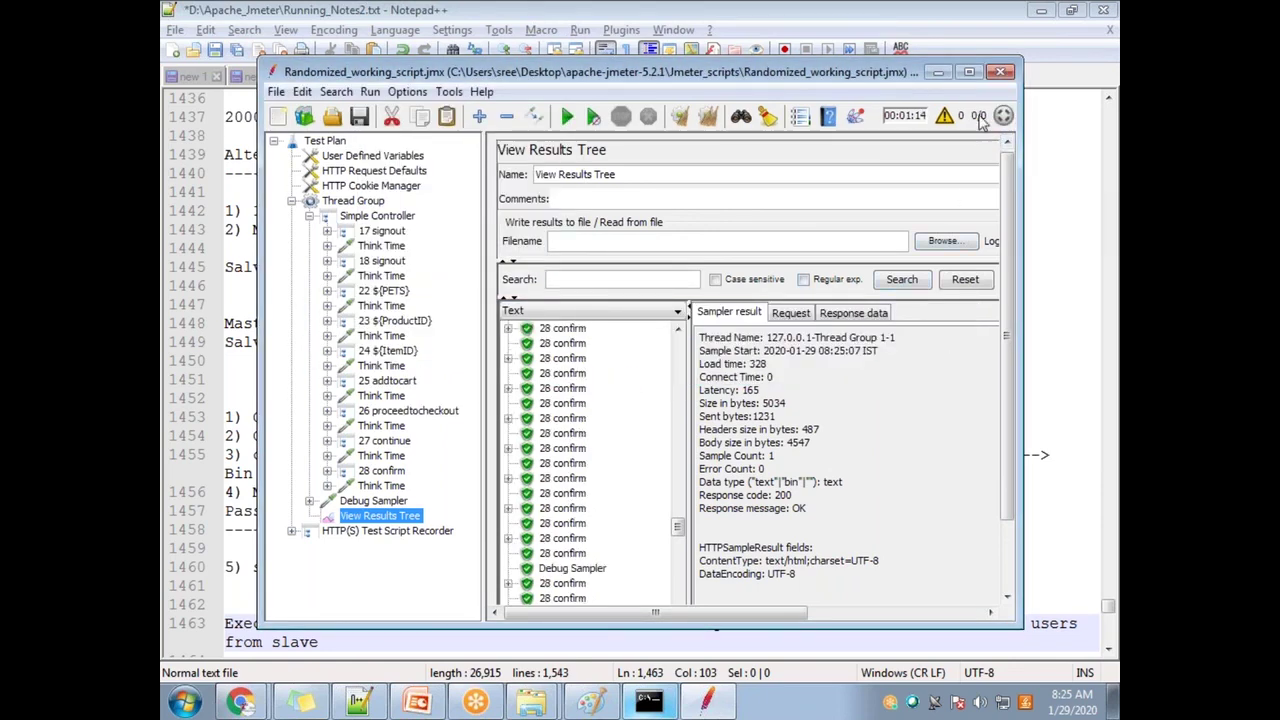
# Step: Check the server console for the finish, minimize it, and clear all results in JMeter
pyautogui.click(648, 702)
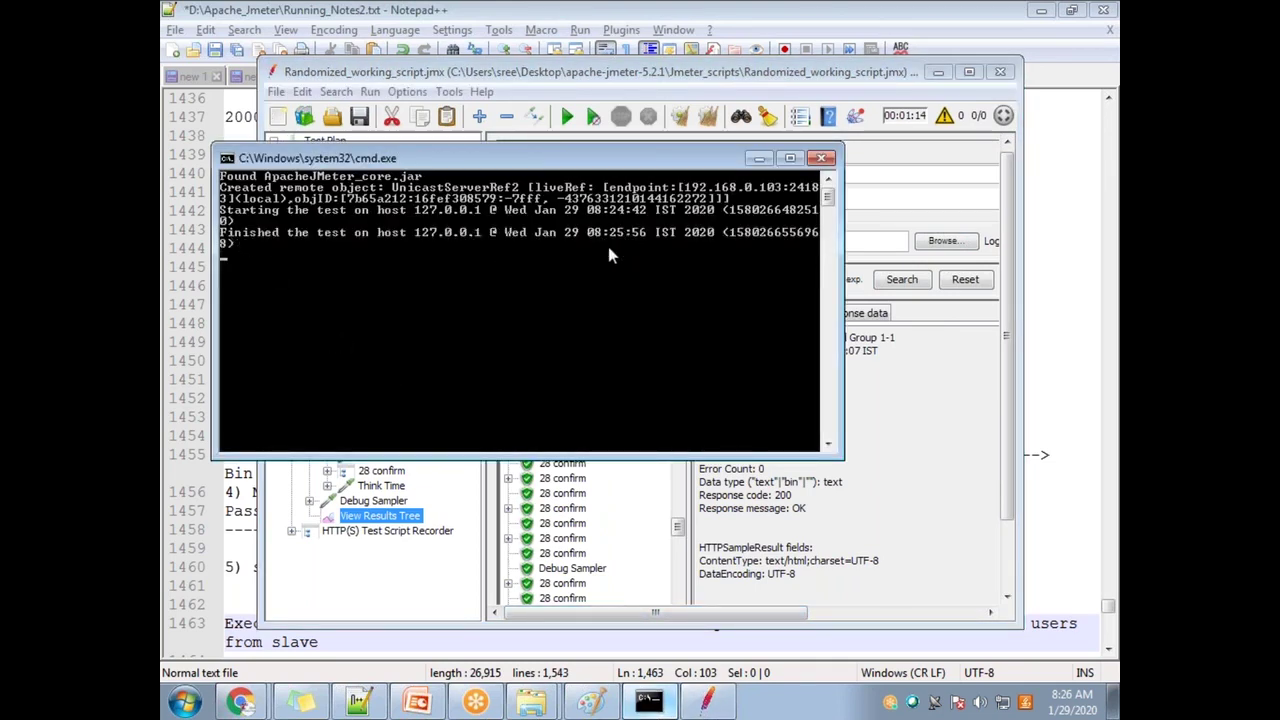
pyautogui.click(757, 159)
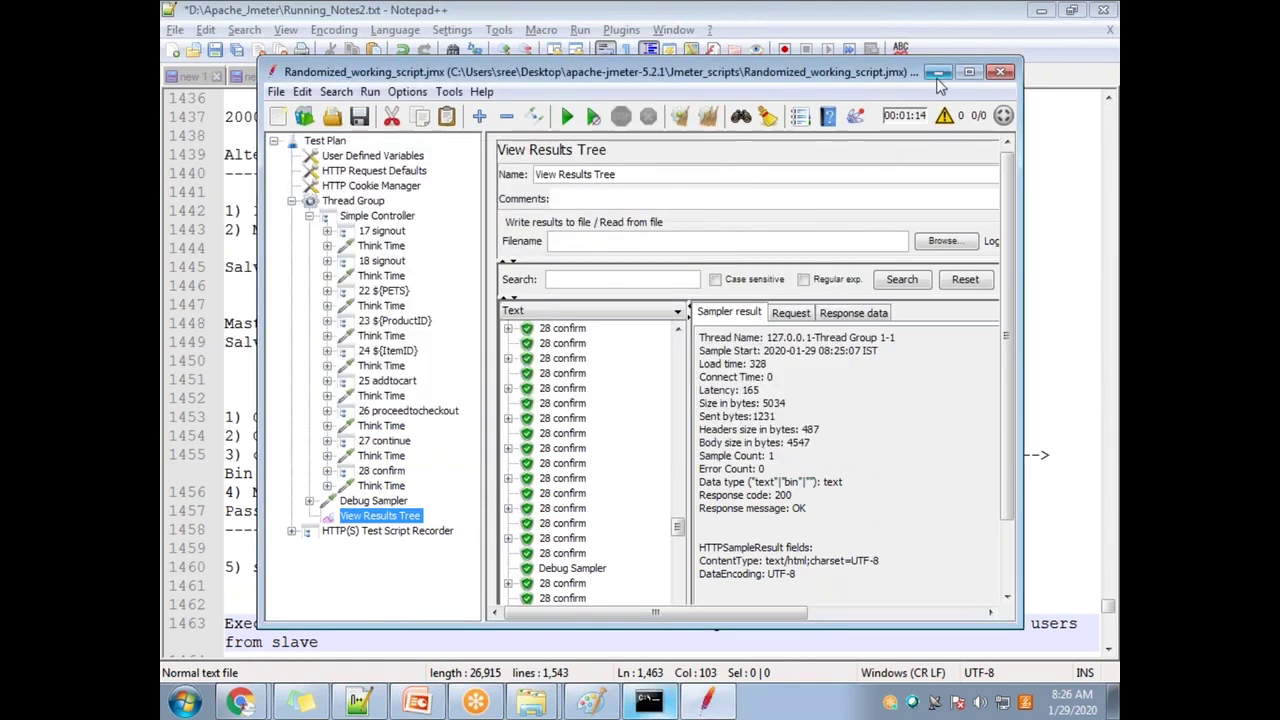
pyautogui.click(708, 117)
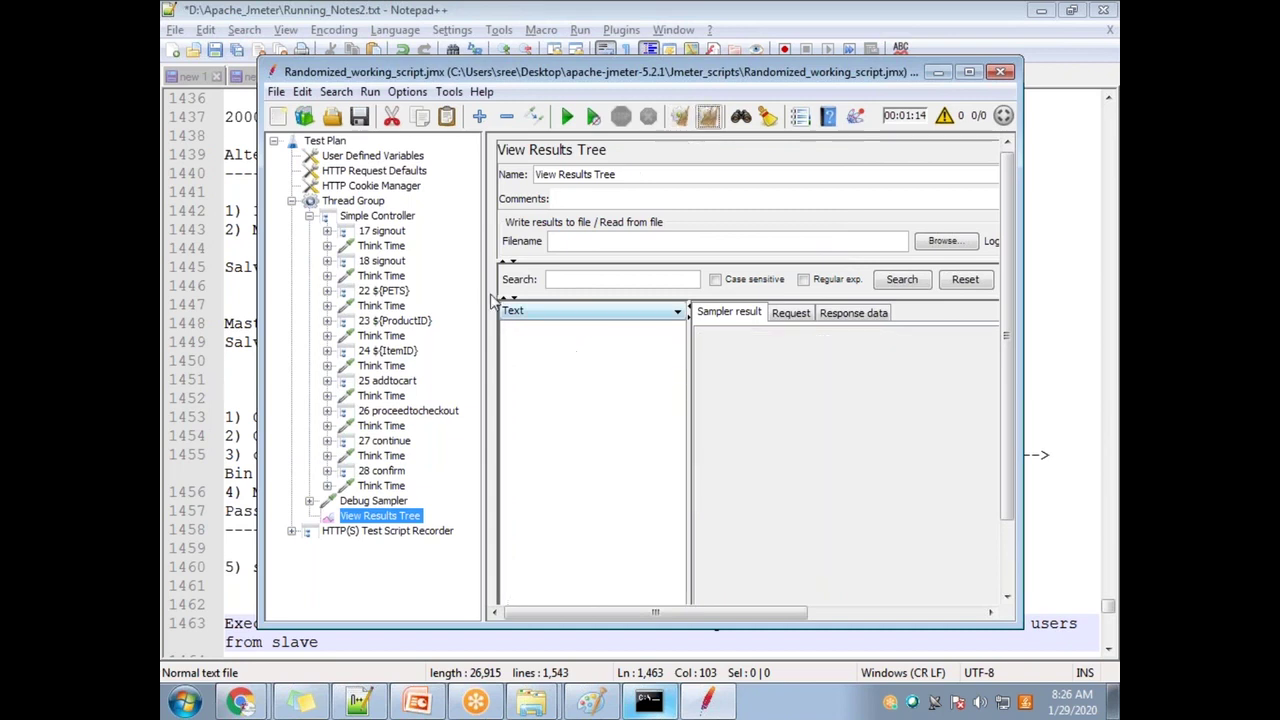
# Step: Remote-start the test on slave host 192.168.0.104
pyautogui.click(369, 91)
pyautogui.moveTo(430, 206)
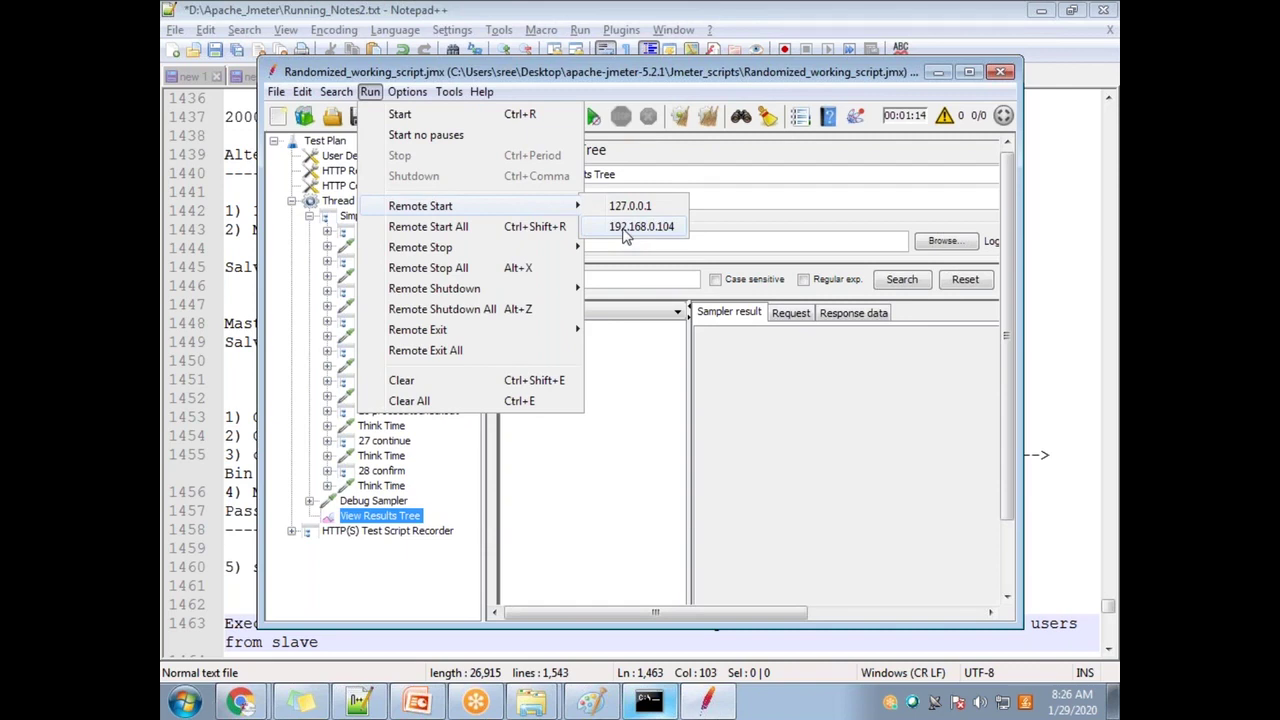
pyautogui.click(624, 230)
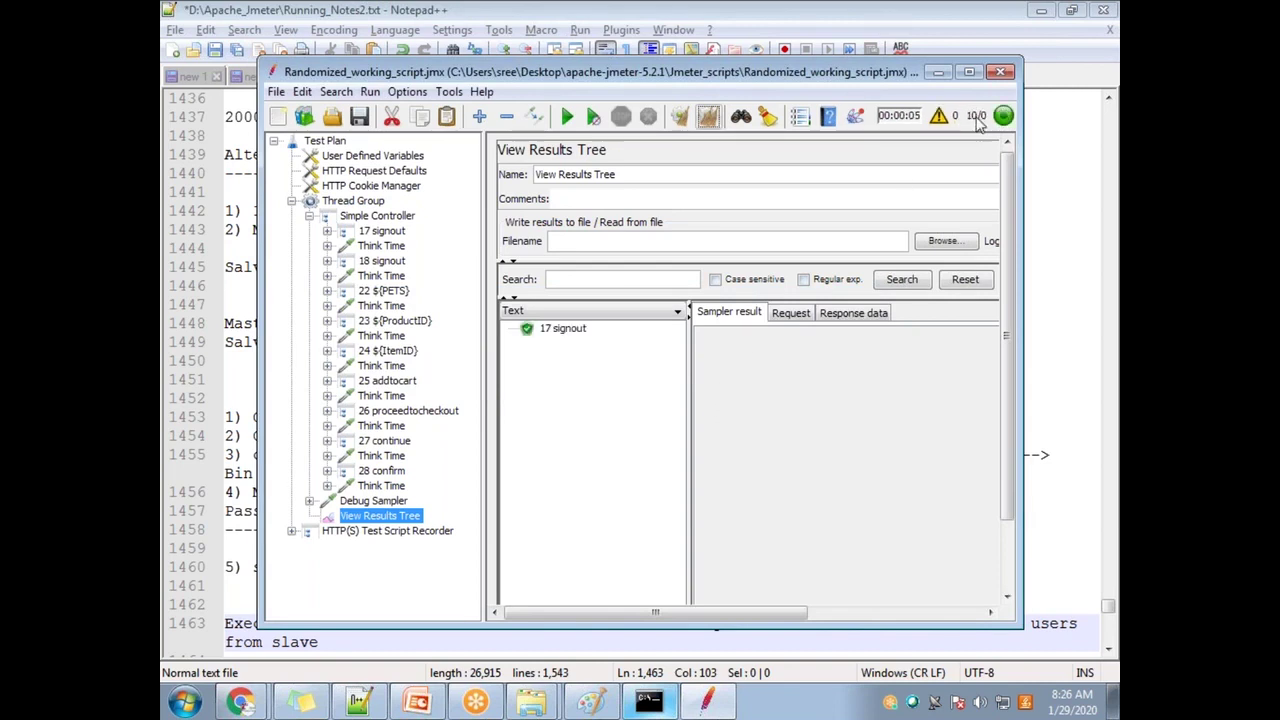
# Step: Inspect a sample result and scroll through the View Results Tree list
pyautogui.click(370, 92)
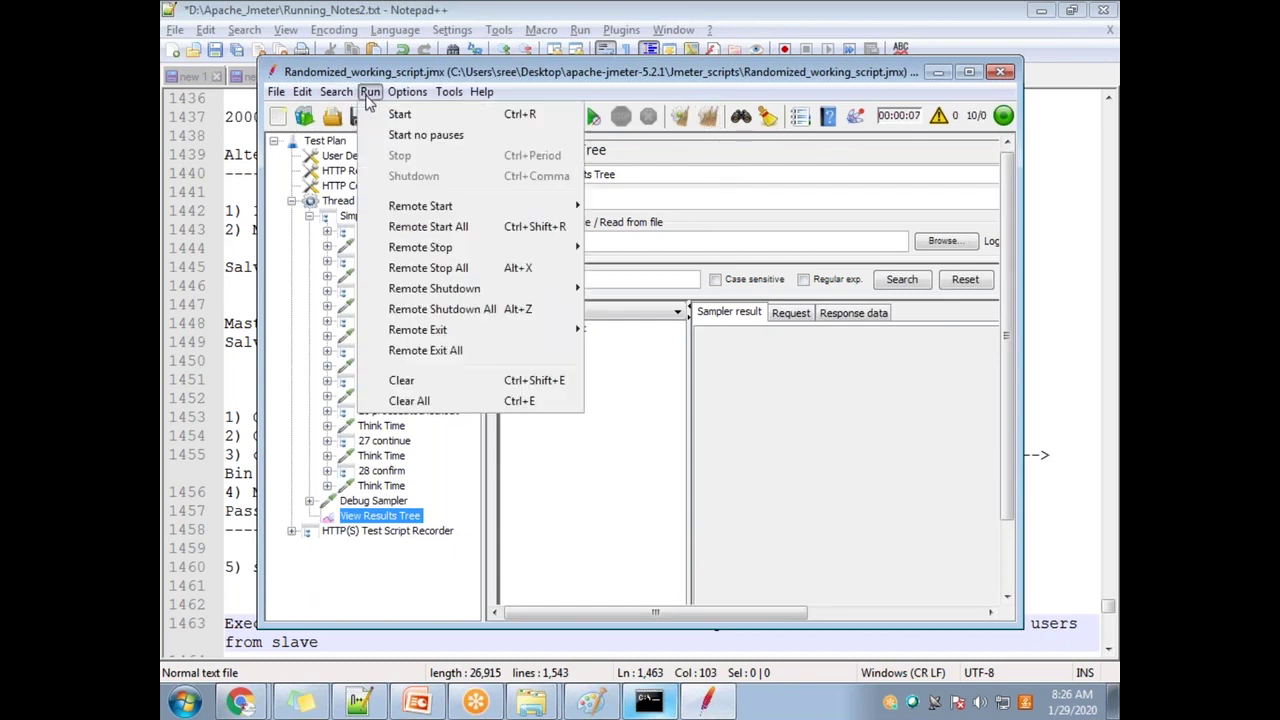
pyautogui.moveTo(503, 208)
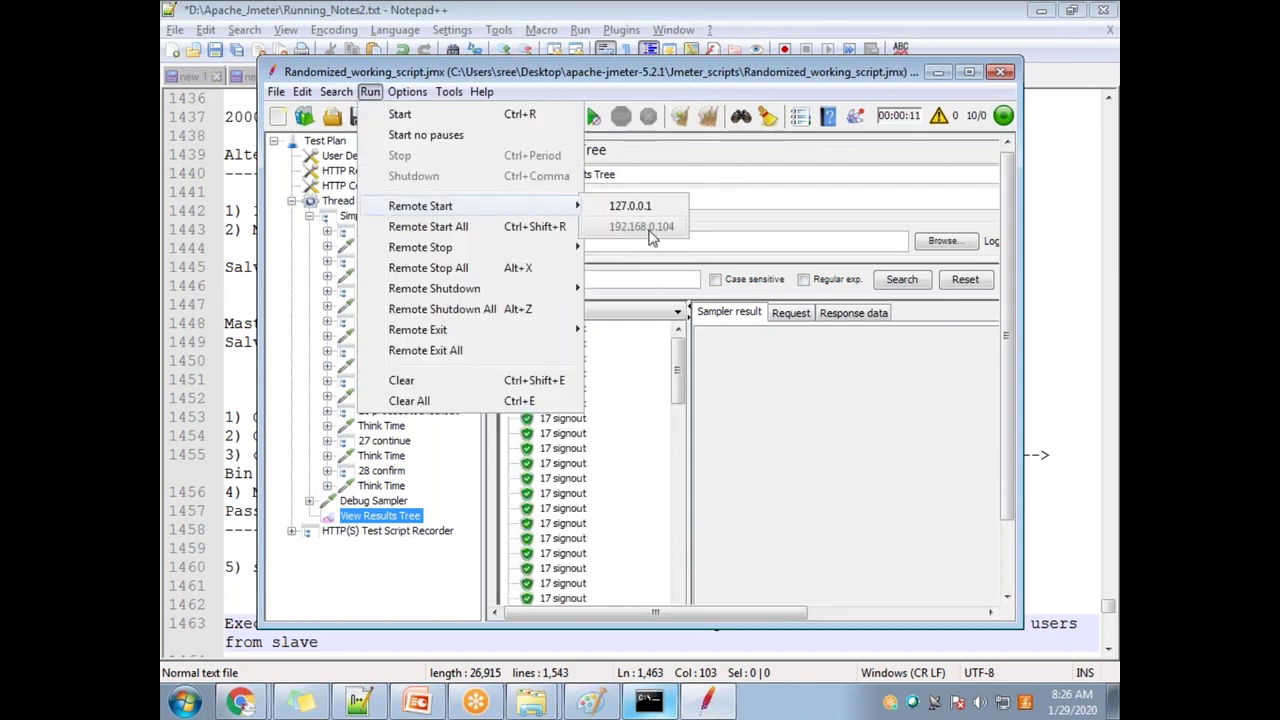
pyautogui.click(680, 375)
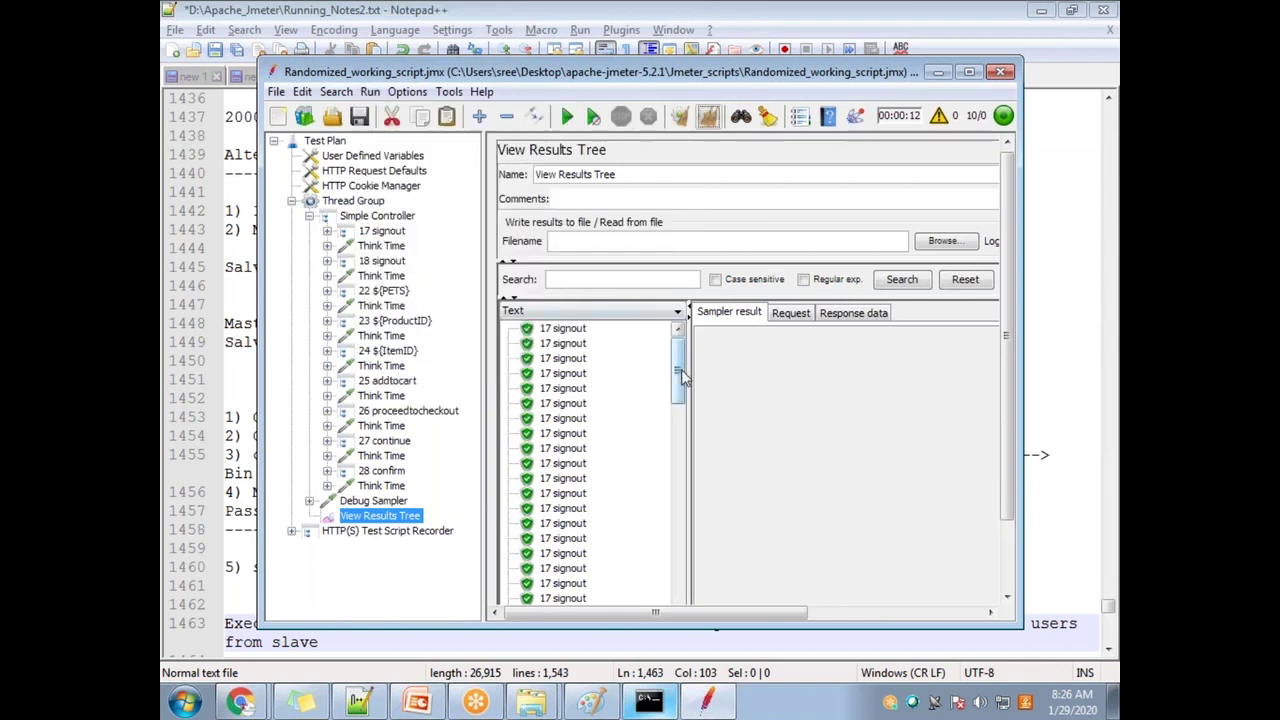
pyautogui.click(587, 384)
pyautogui.scroll(-10, 587, 420)
pyautogui.scroll(-15, 590, 455)
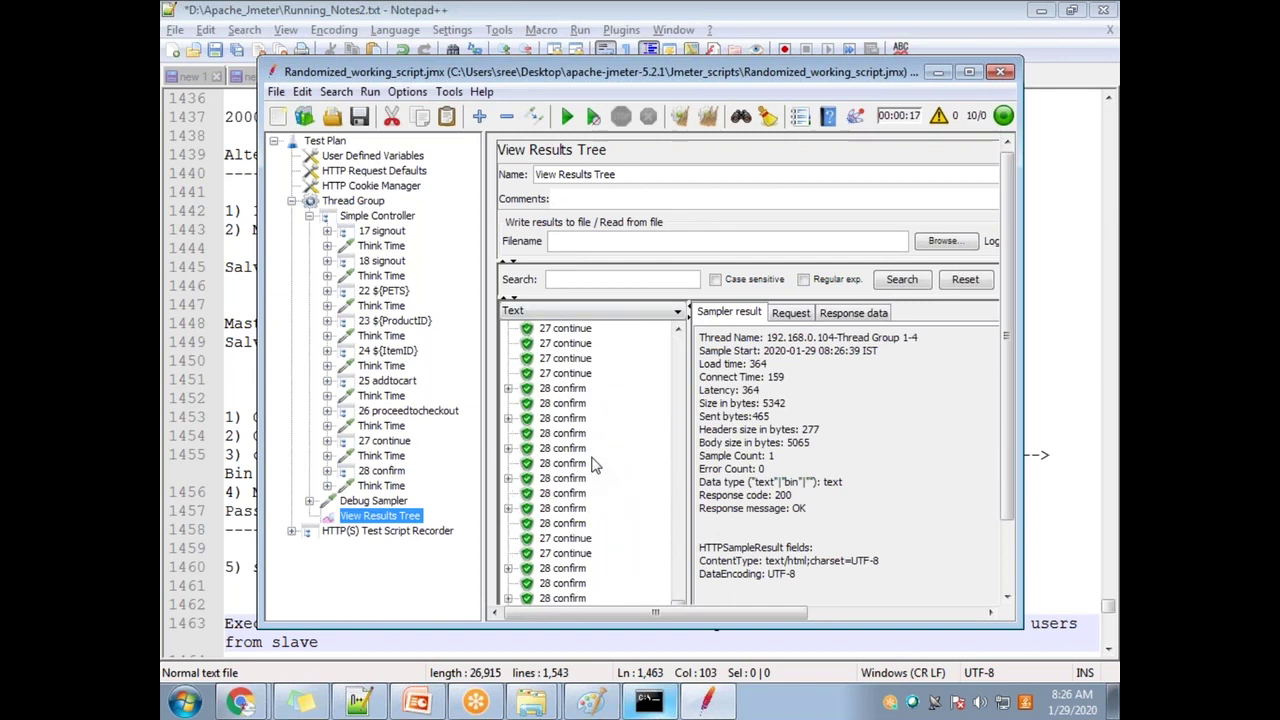
pyautogui.scroll(5, 595, 465)
pyautogui.scroll(15, 590, 440)
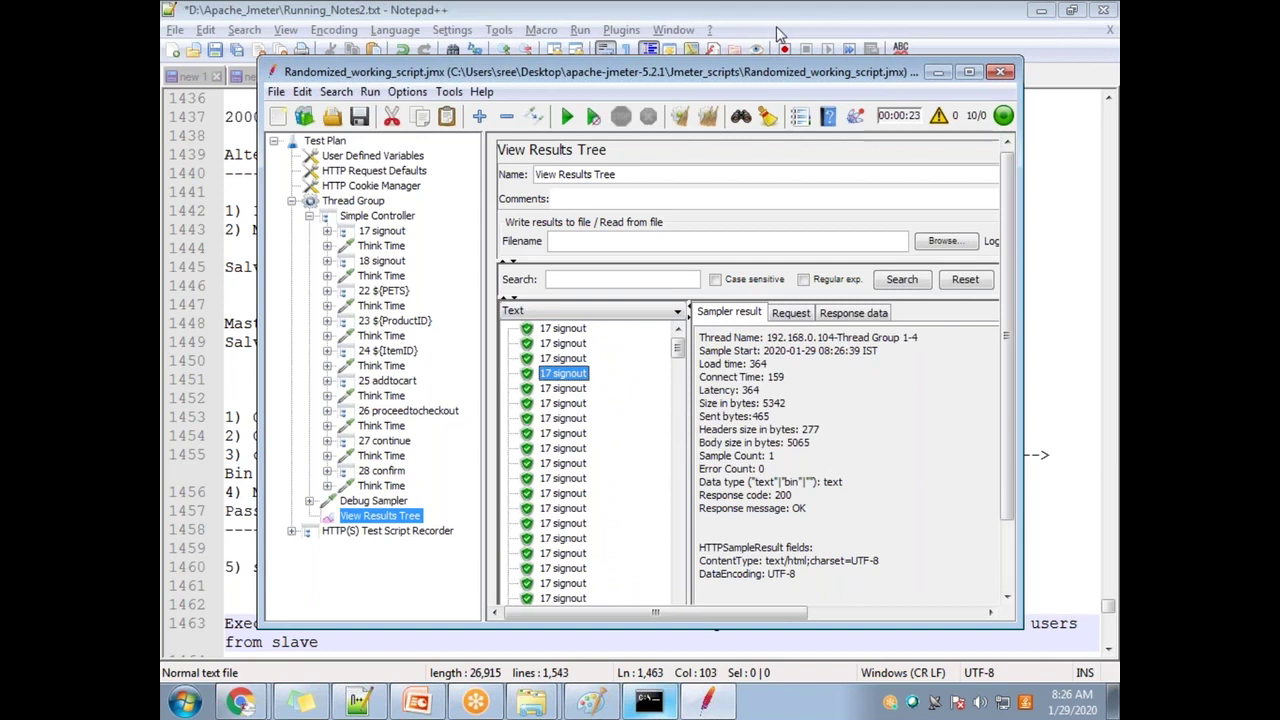
pyautogui.click(780, 35)
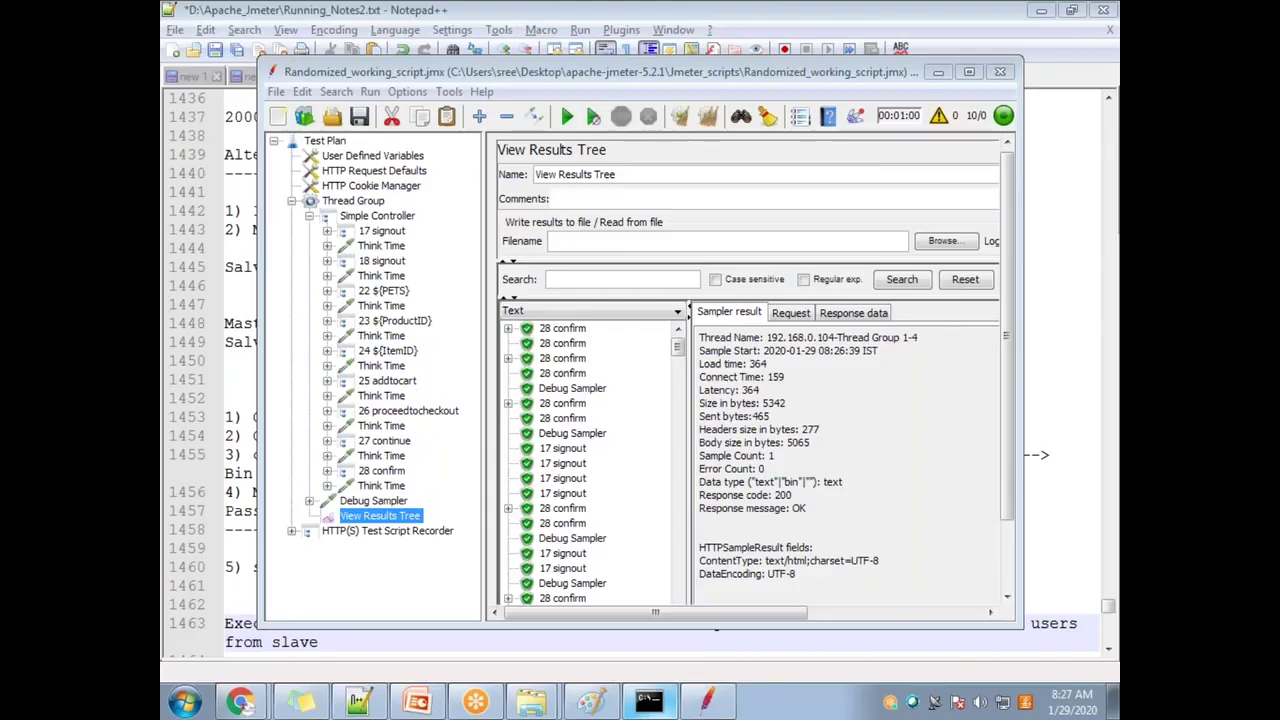
# Step: Check the server console log, then remote-shutdown the test on host 192.168.0.104
pyautogui.click(648, 702)
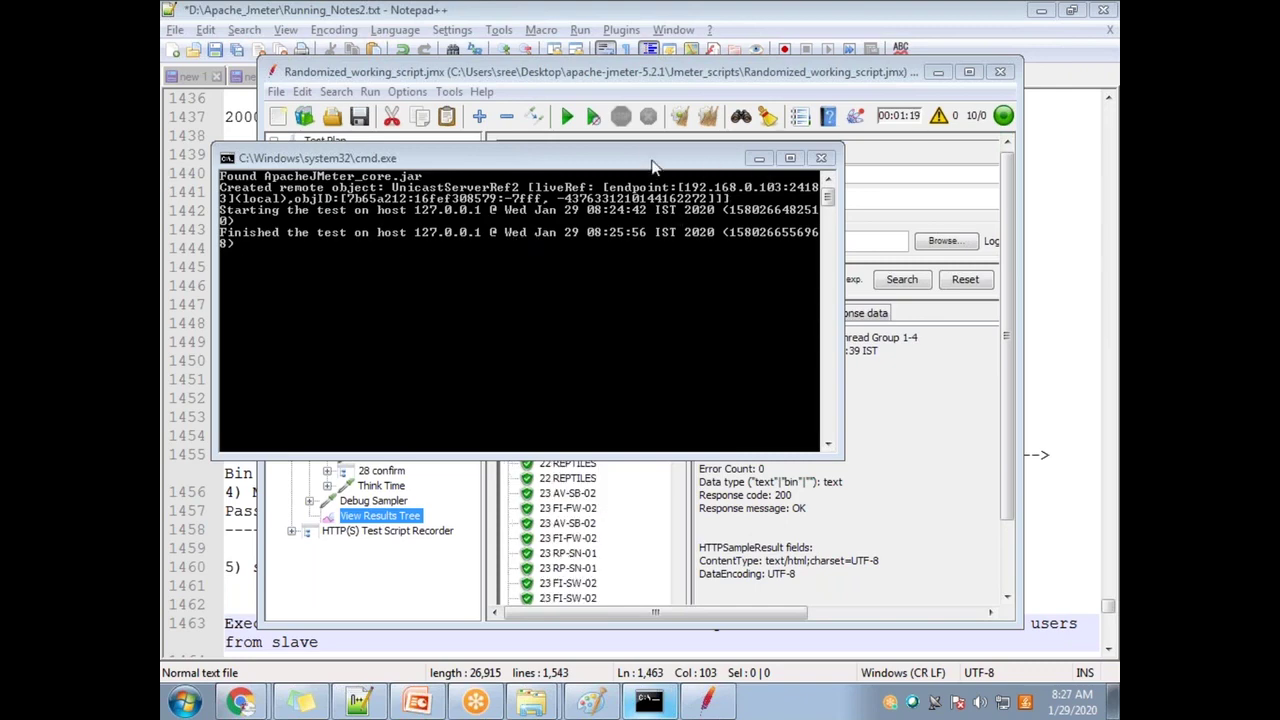
pyautogui.click(638, 74)
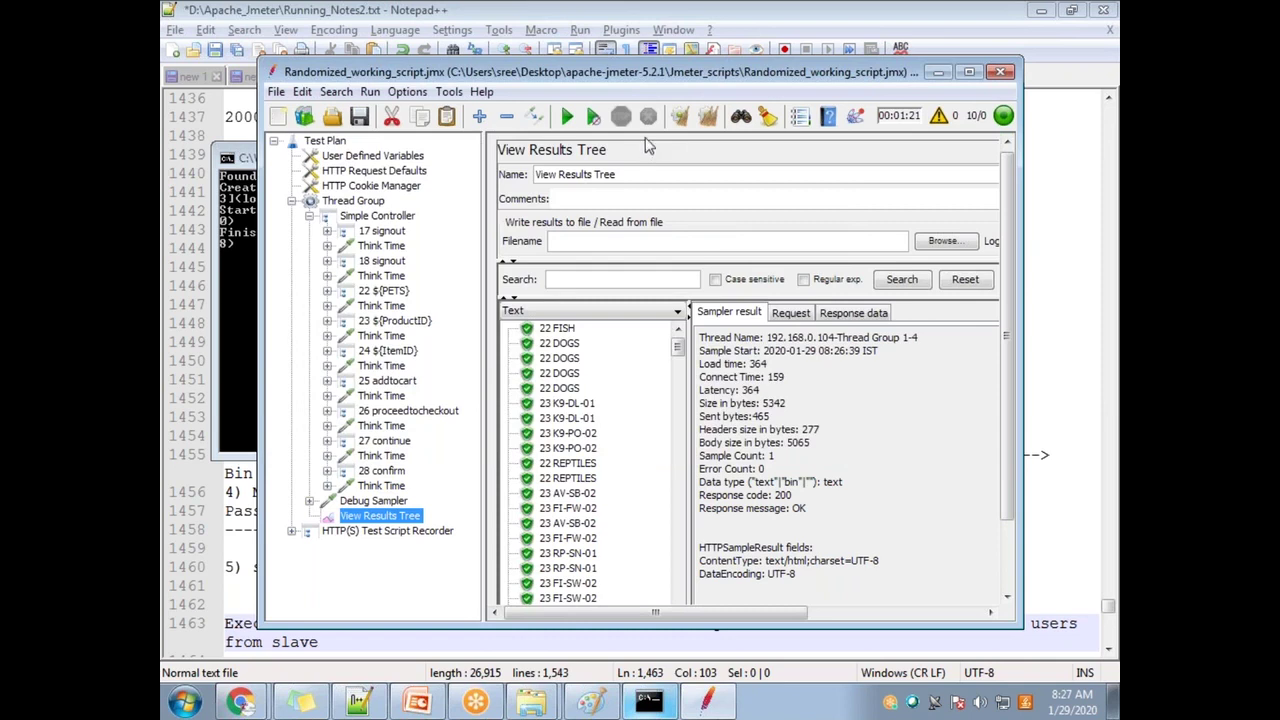
pyautogui.click(368, 92)
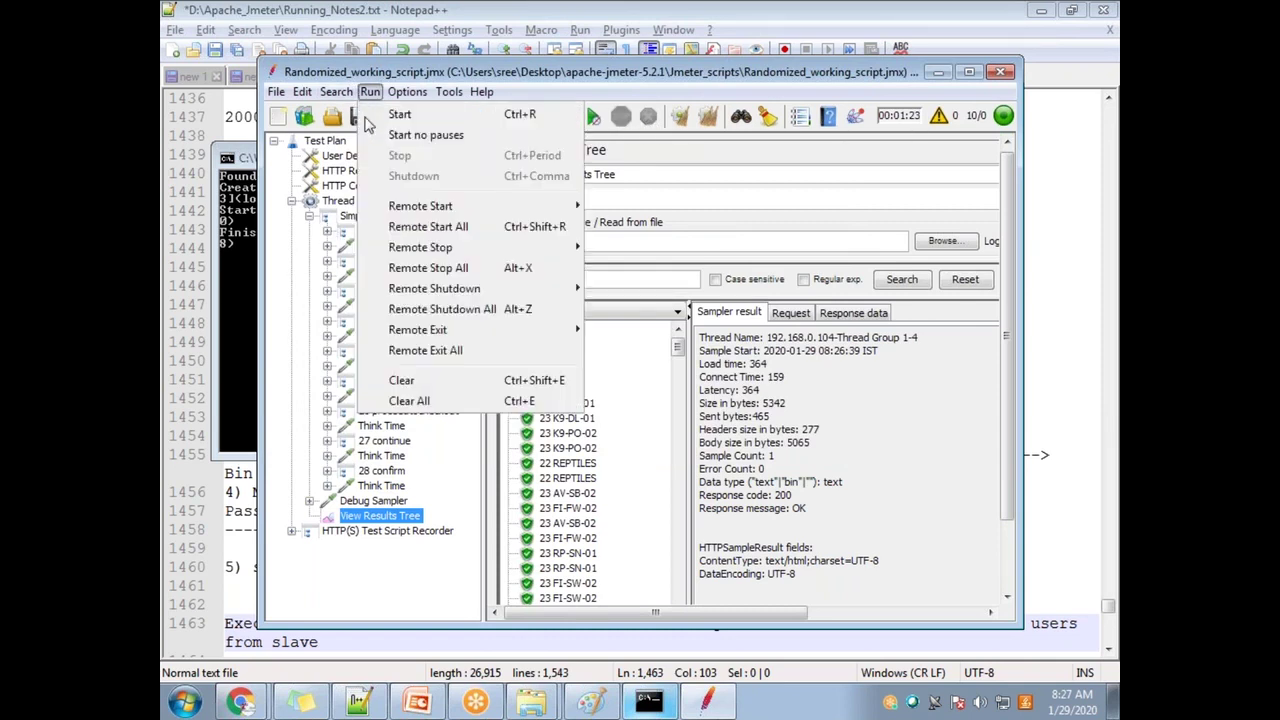
pyautogui.moveTo(497, 295)
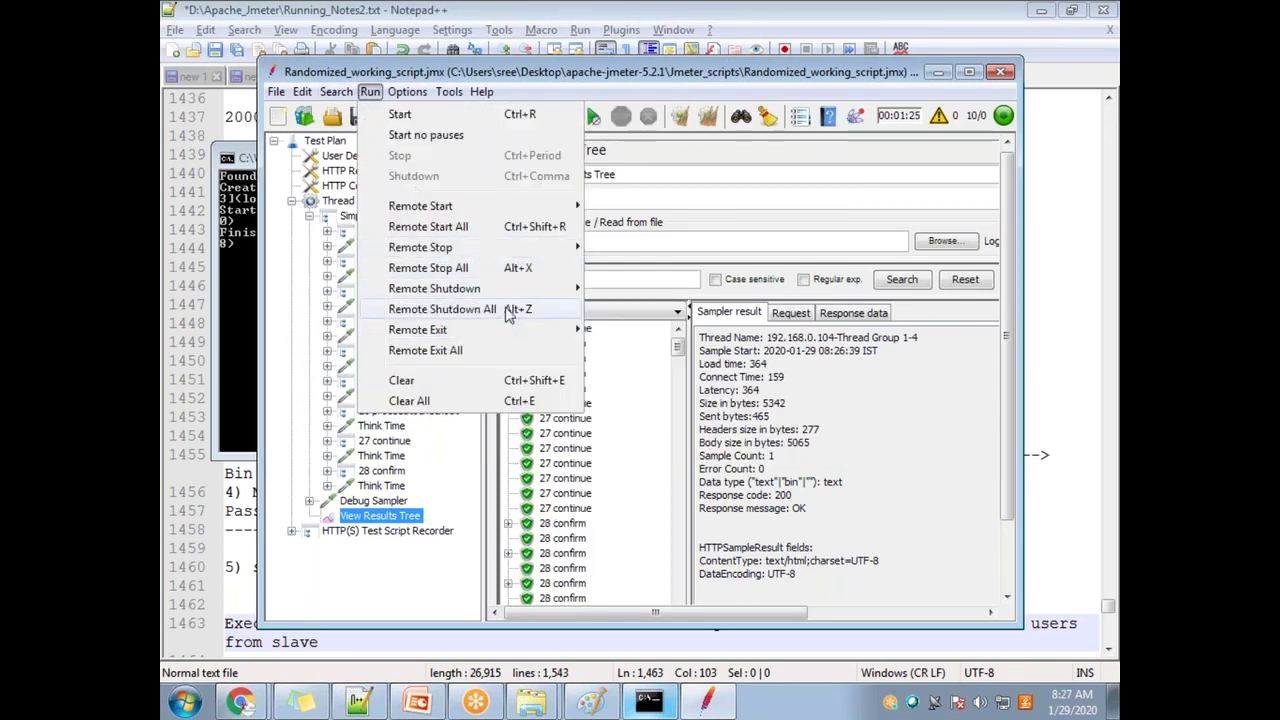
pyautogui.click(625, 310)
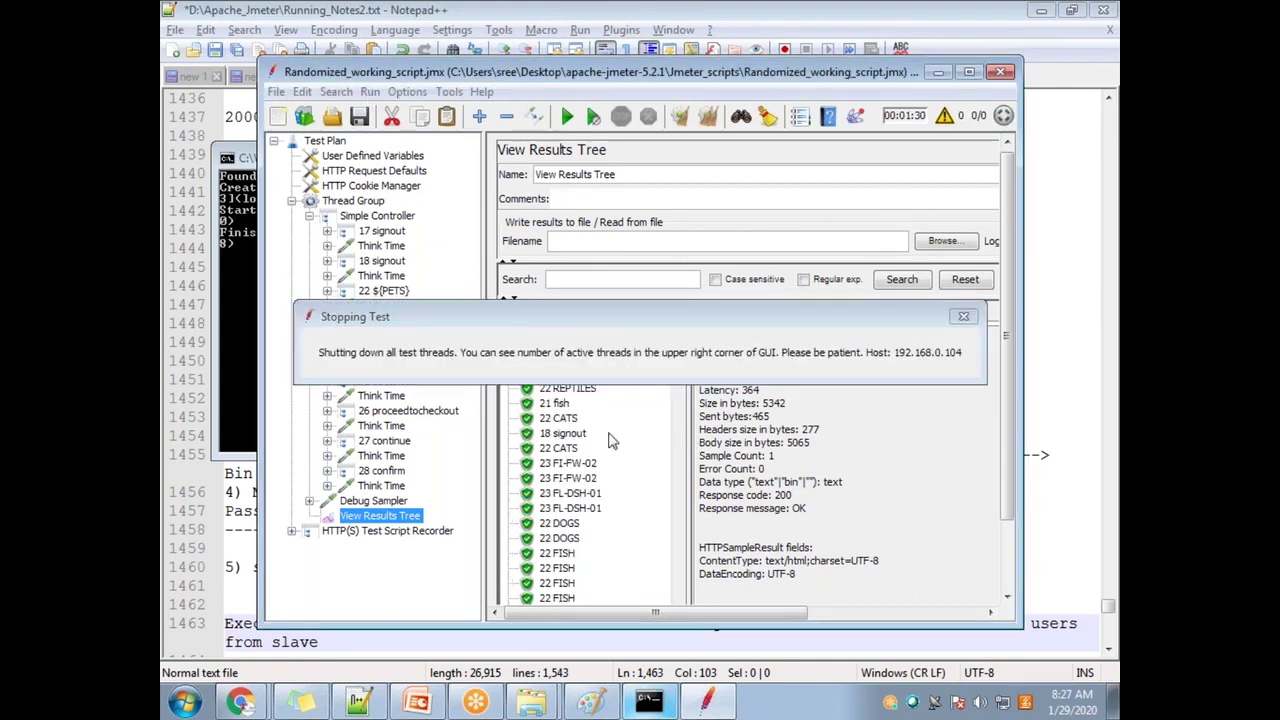
# Step: Clear all results and show the Remote Start host choices
pyautogui.click(707, 116)
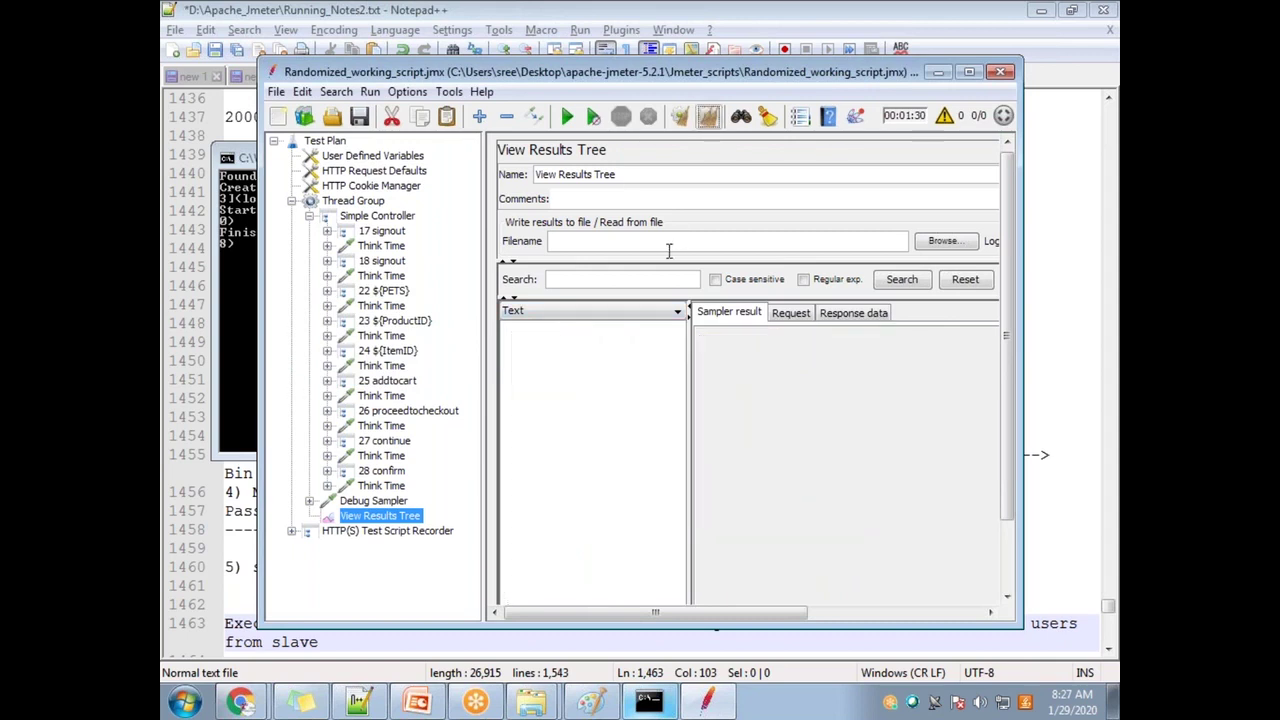
pyautogui.click(370, 91)
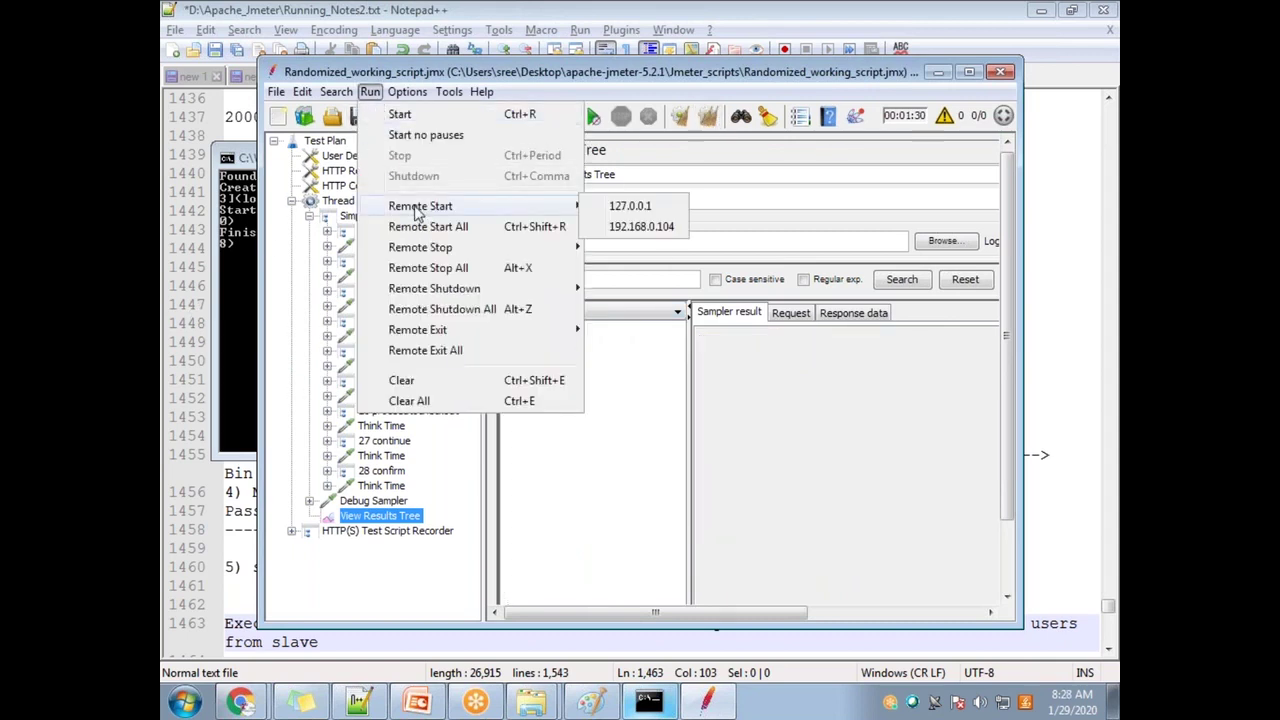
pyautogui.moveTo(543, 207)
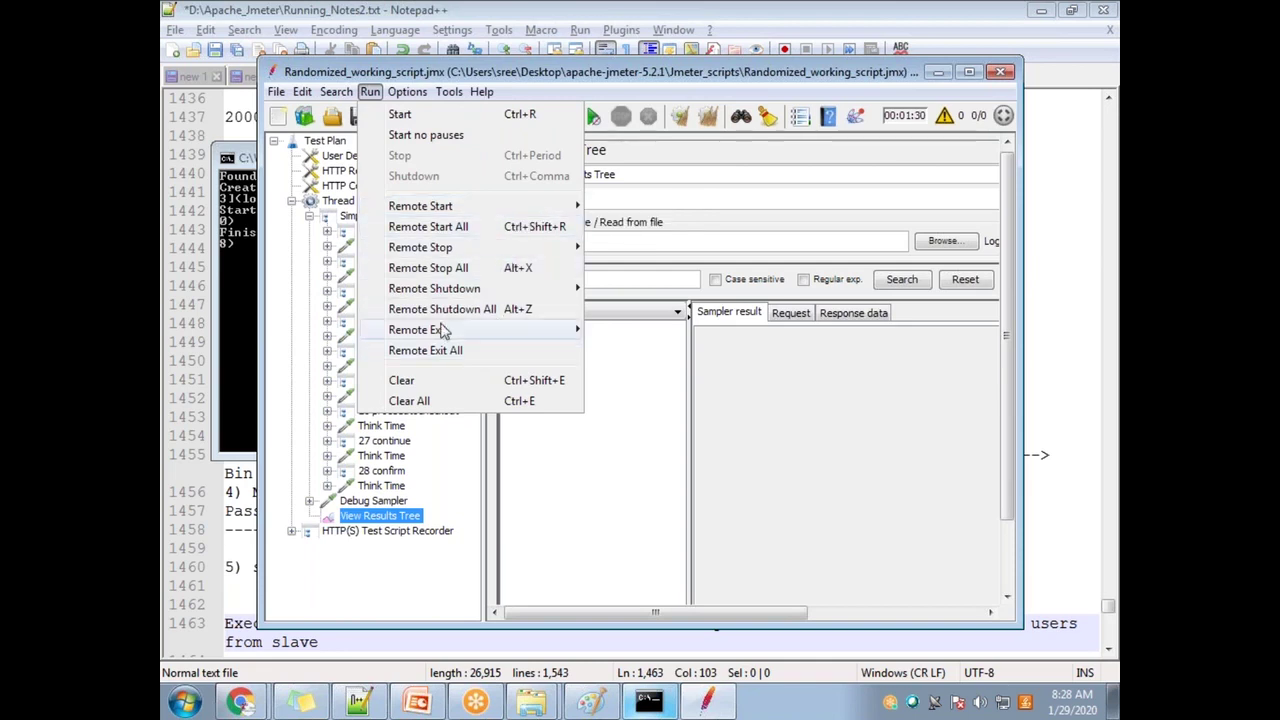
# Step: Dismiss the Run menu and select the Thread Group's Number of Threads value of 10
pyautogui.moveTo(432, 247)
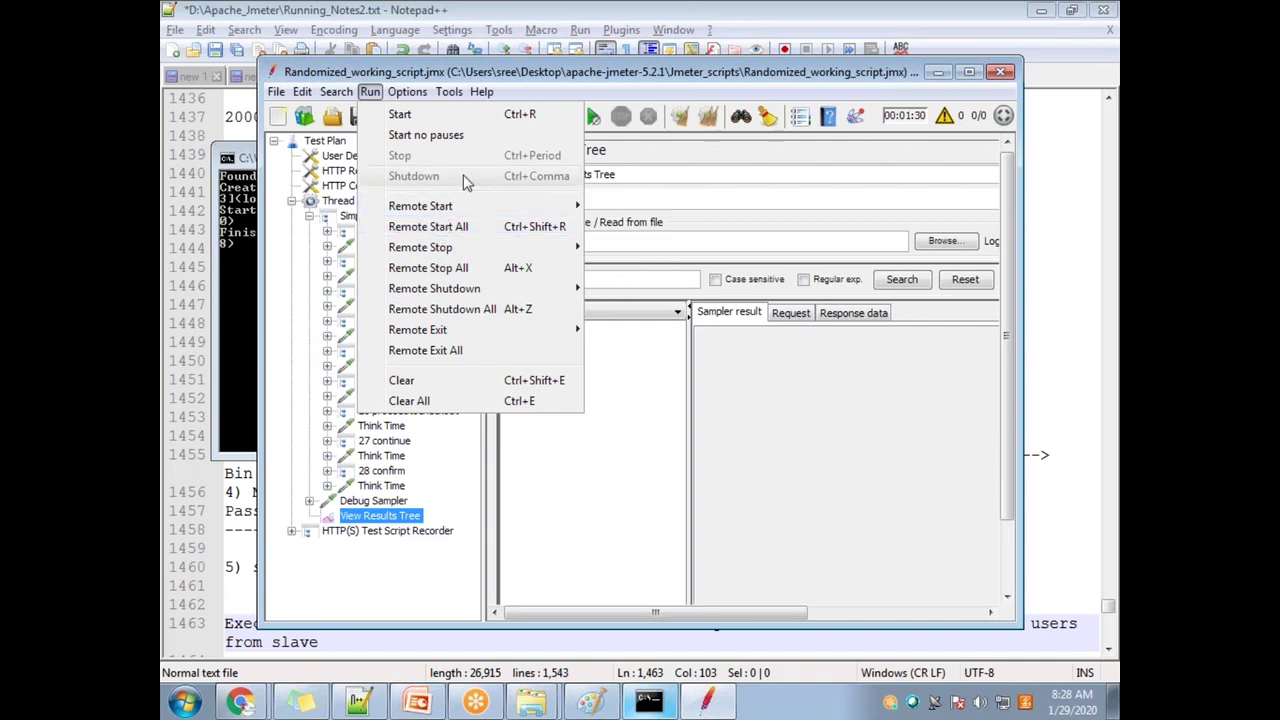
pyautogui.click(785, 33)
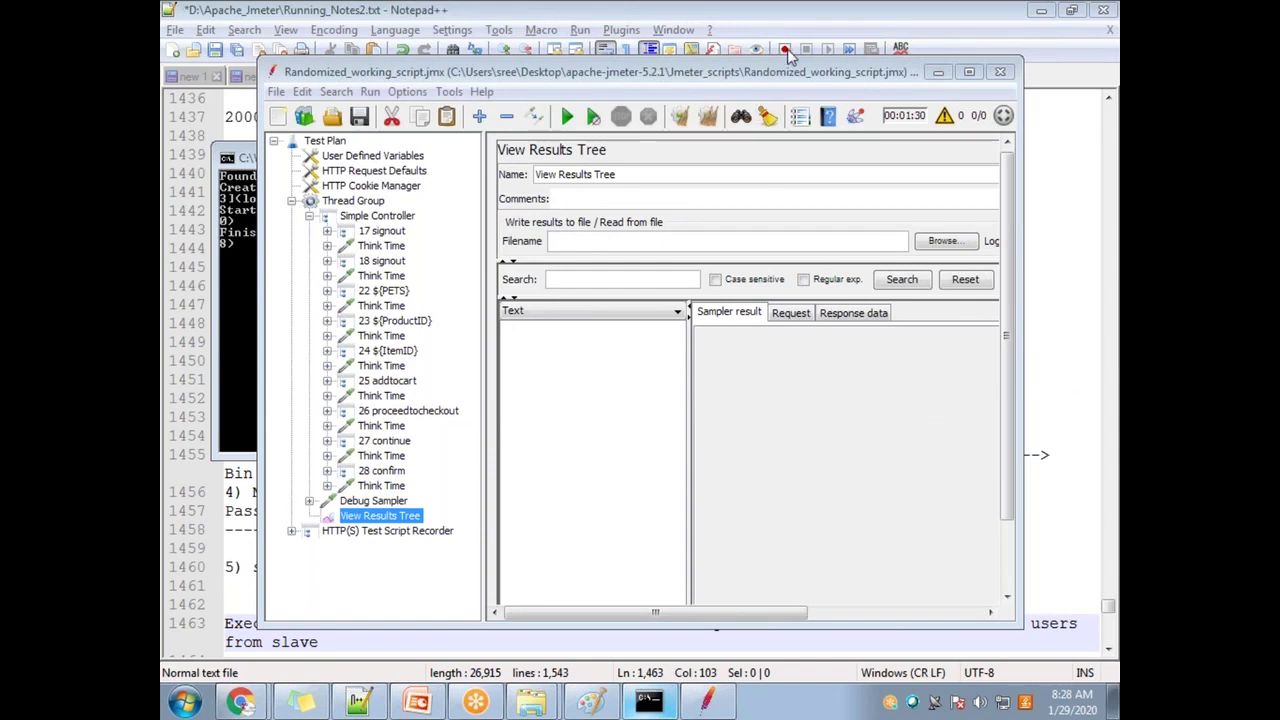
pyautogui.click(368, 92)
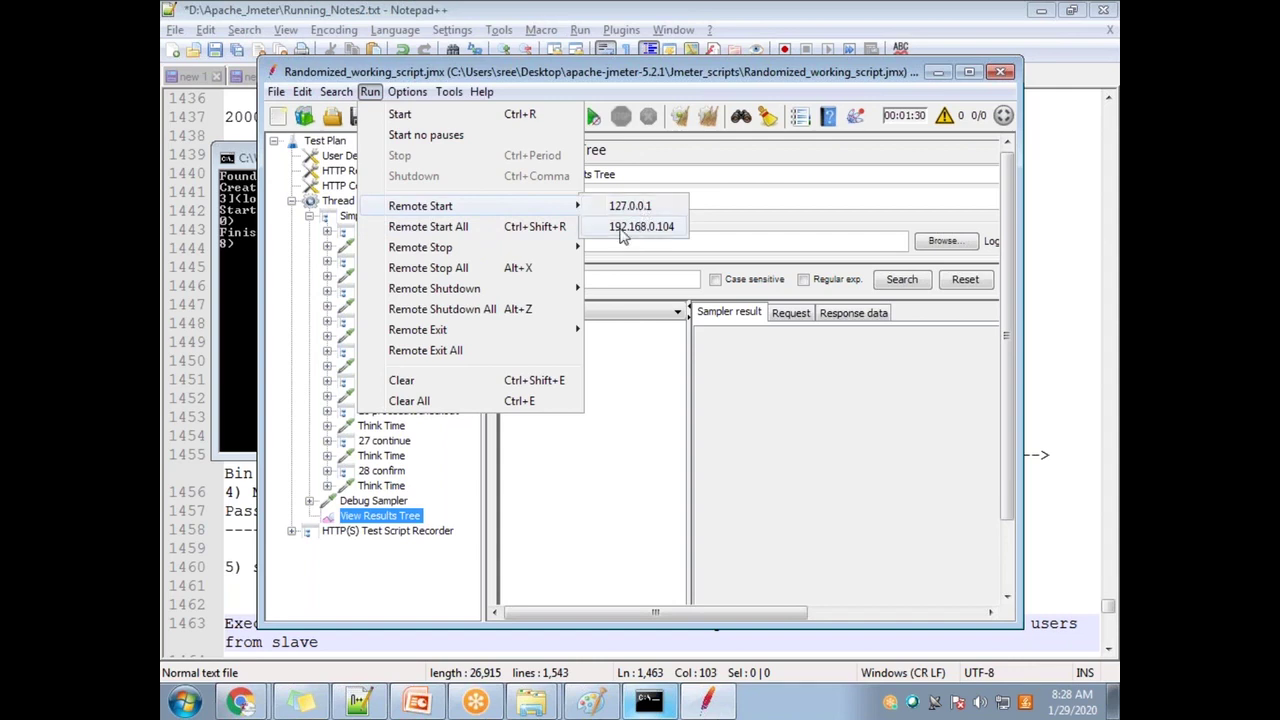
pyautogui.click(322, 212)
pyautogui.click(345, 203)
pyautogui.doubleClick(645, 294)
pyautogui.click(336, 91)
pyautogui.moveTo(370, 91)
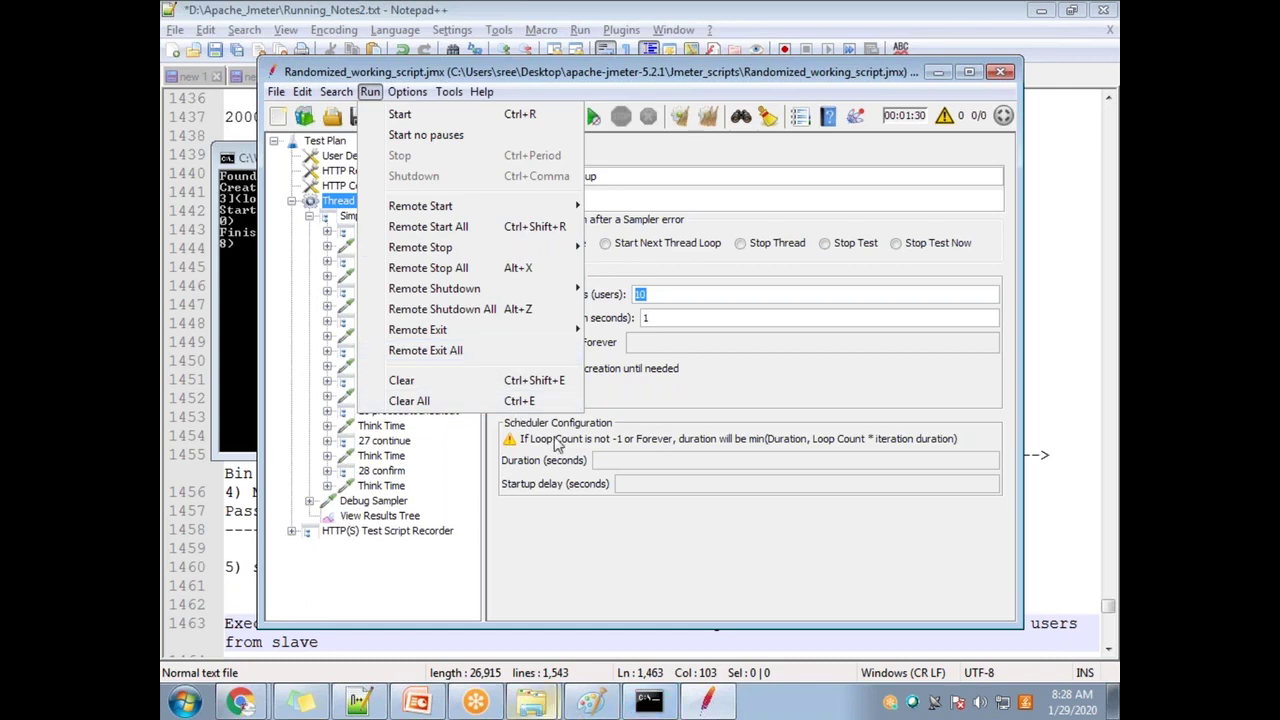
pyautogui.click(362, 706)
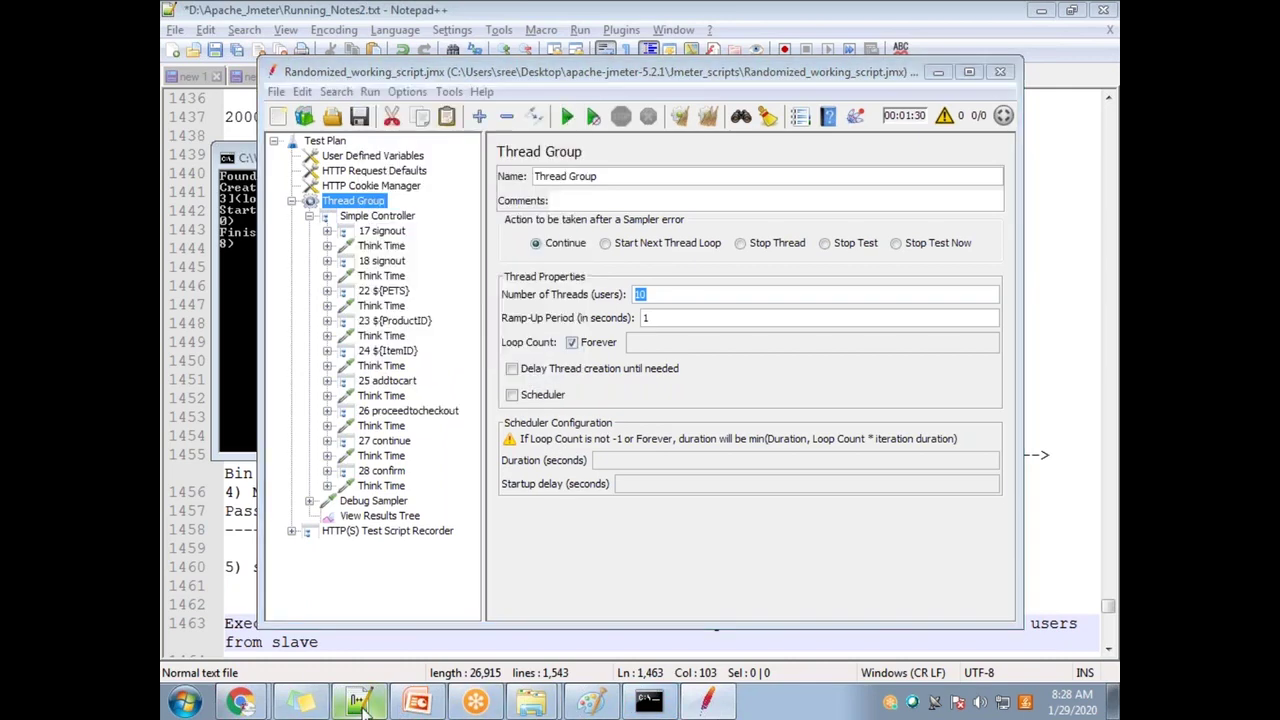
# Step: Type the lines '1) 10 users' and '2_ 10 + 10 ( 20 users)' in the notes
pyautogui.scroll(-1, 412, 479)
pyautogui.press('Return')
pyautogui.press('Return')
pyautogui.write('1) 10 users')
pyautogui.press('Return')
pyautogui.write('2_ 10 ')
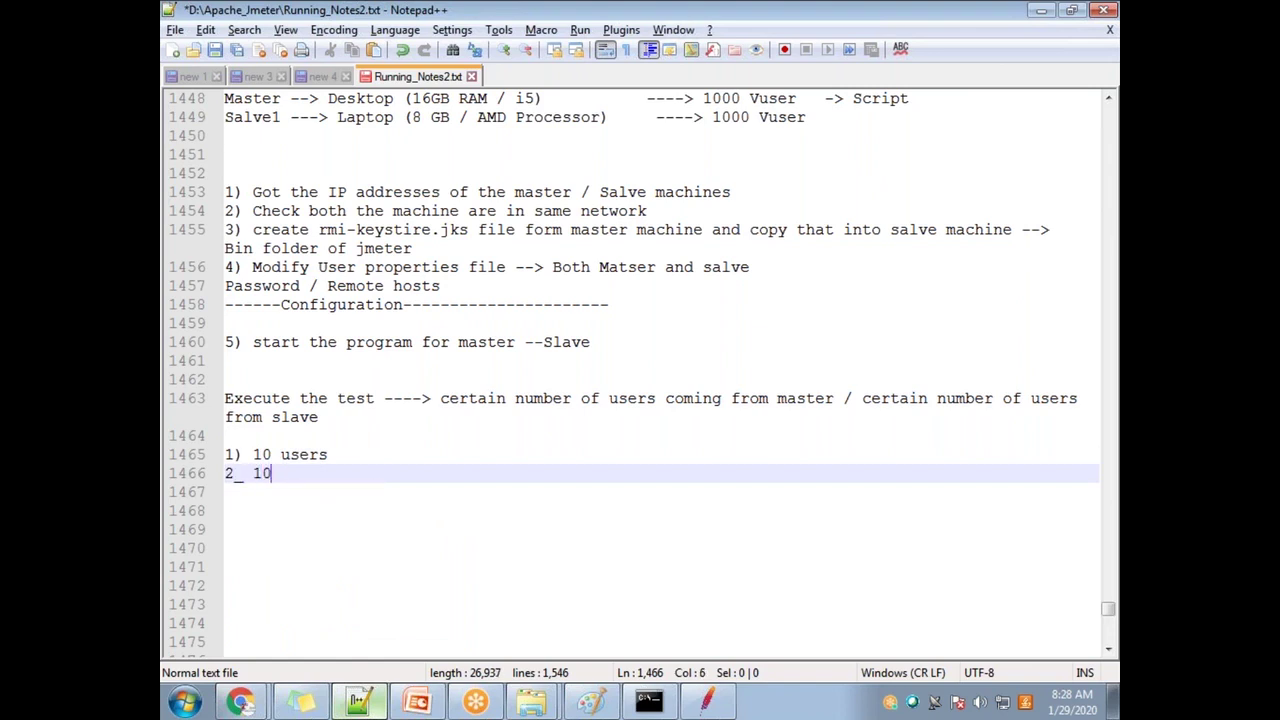
pyautogui.write('+ 10 (')
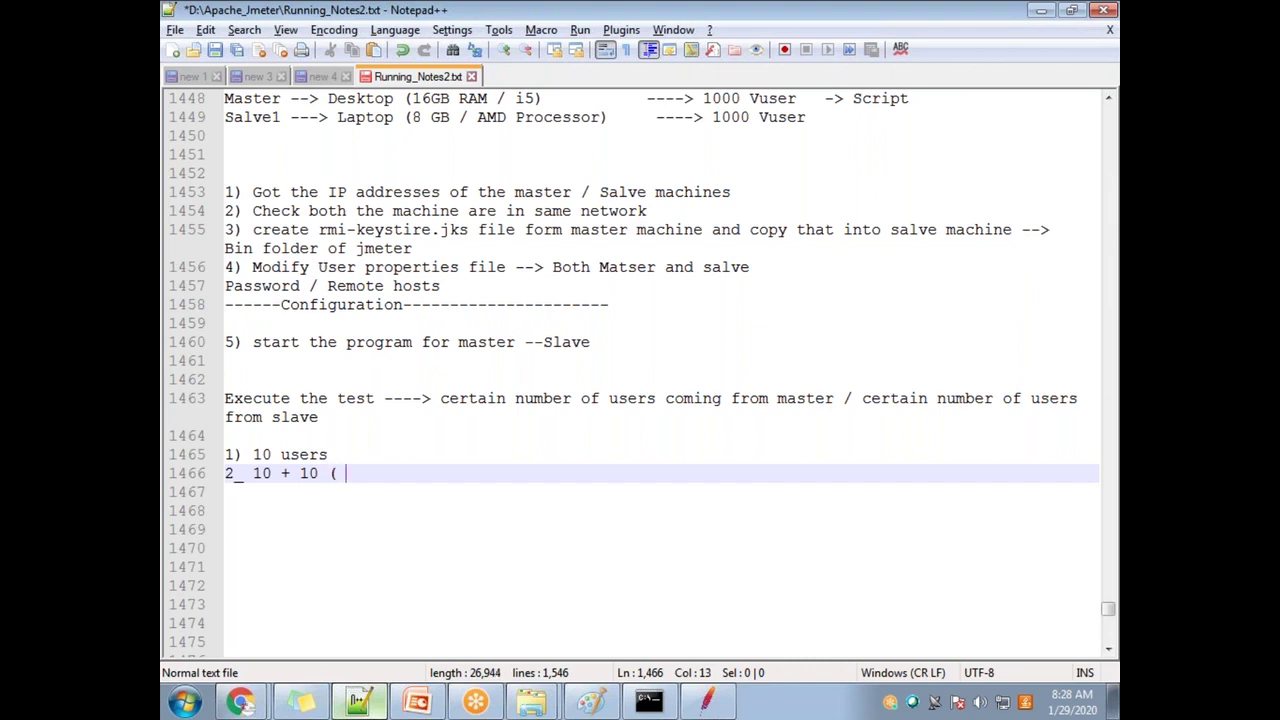
pyautogui.write(' 20 users)')
# Step: Correct '2_' to '2)' and select the first 10 on line 1466
pyautogui.click(241, 474)
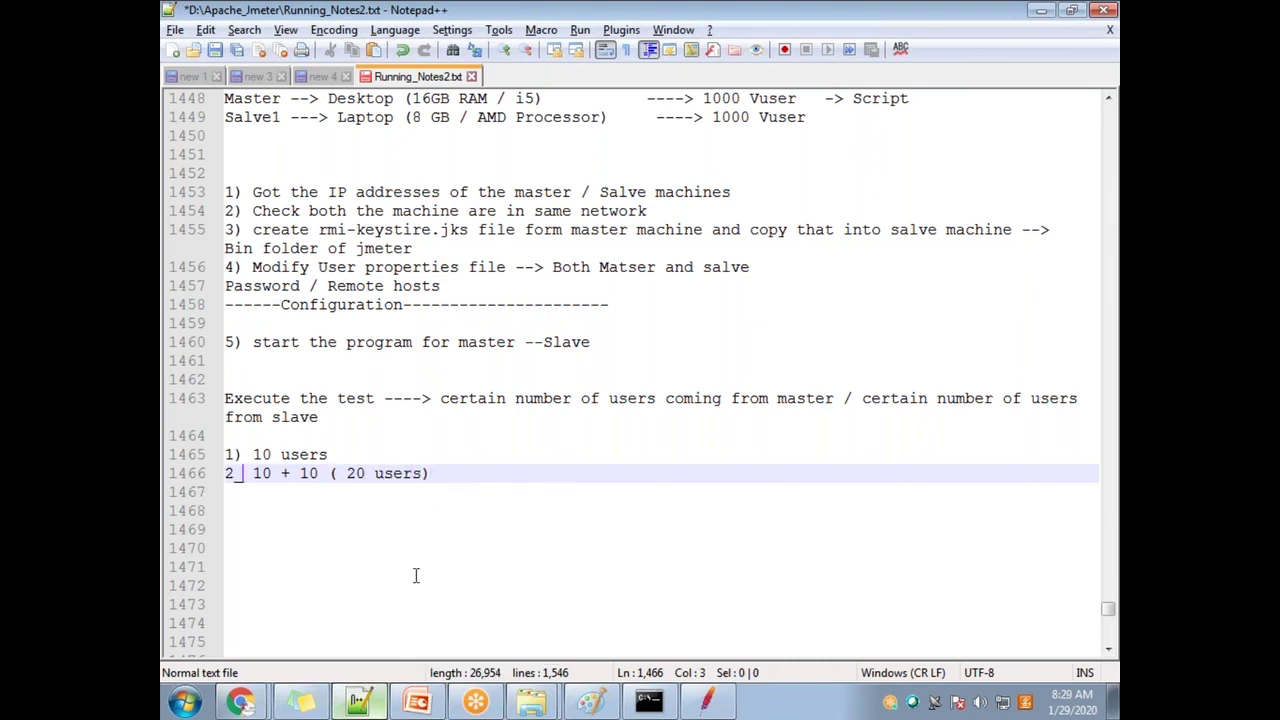
pyautogui.press('BackSpace')
pyautogui.write(')')
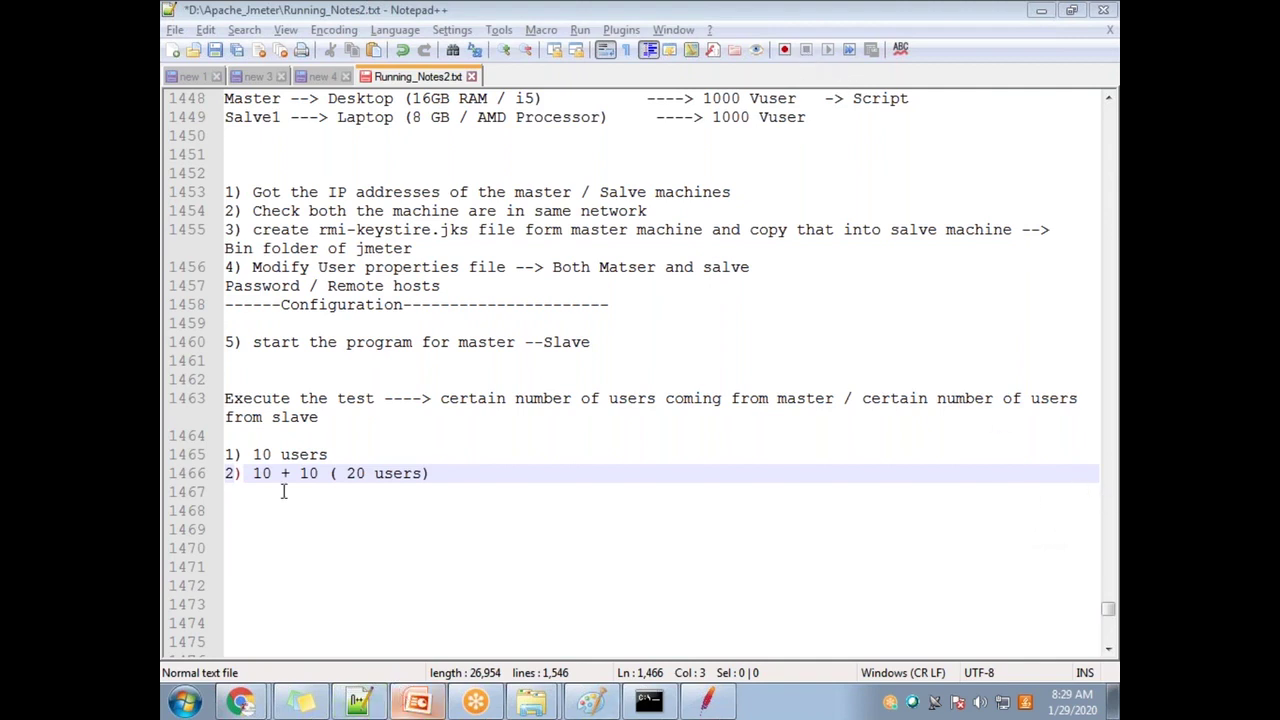
pyautogui.moveTo(272, 473); pyautogui.dragTo(300, 473)
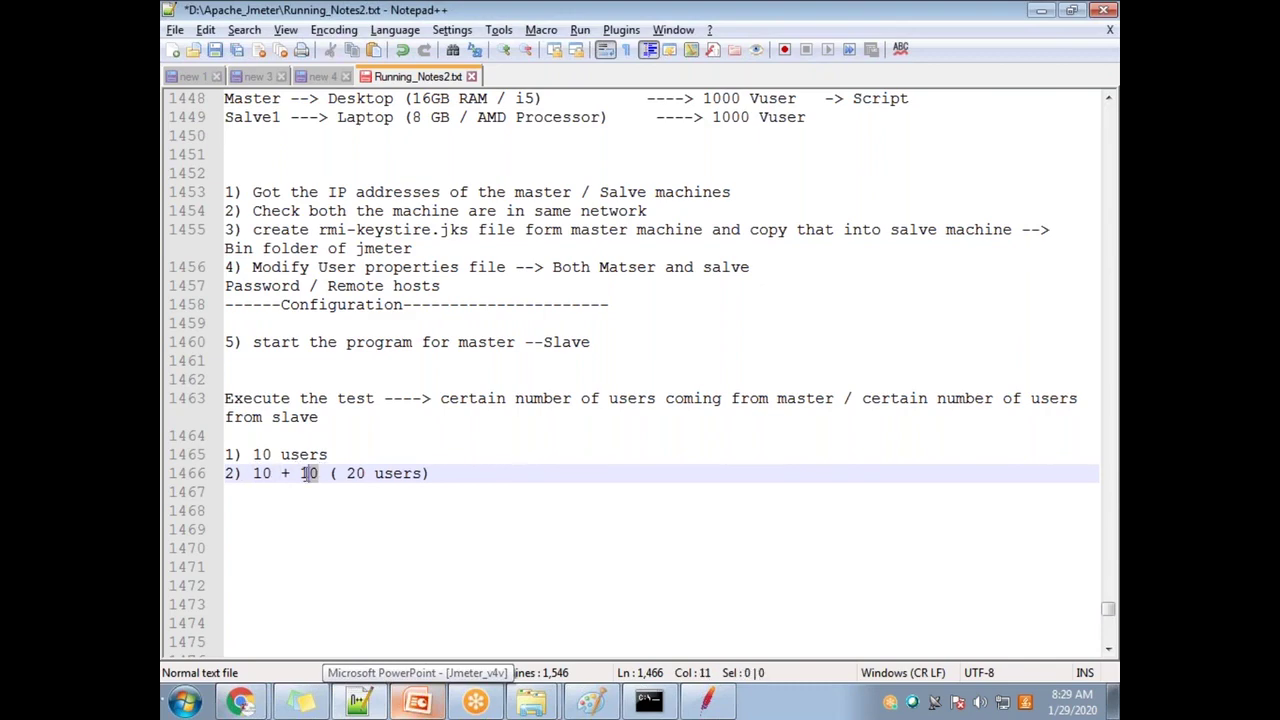
pyautogui.click(706, 700)
pyautogui.click(340, 92)
# Step: Start the test on all remote hosts, overwriting the existing results file
pyautogui.moveTo(368, 94)
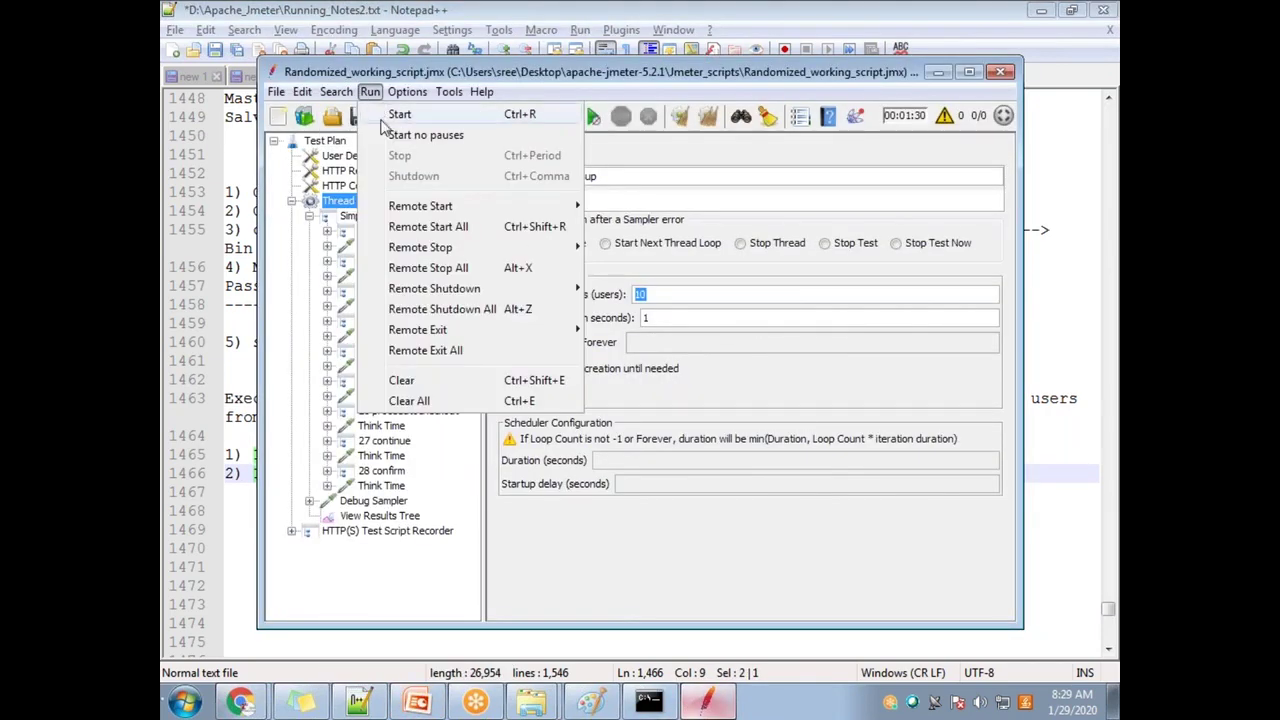
pyautogui.click(447, 228)
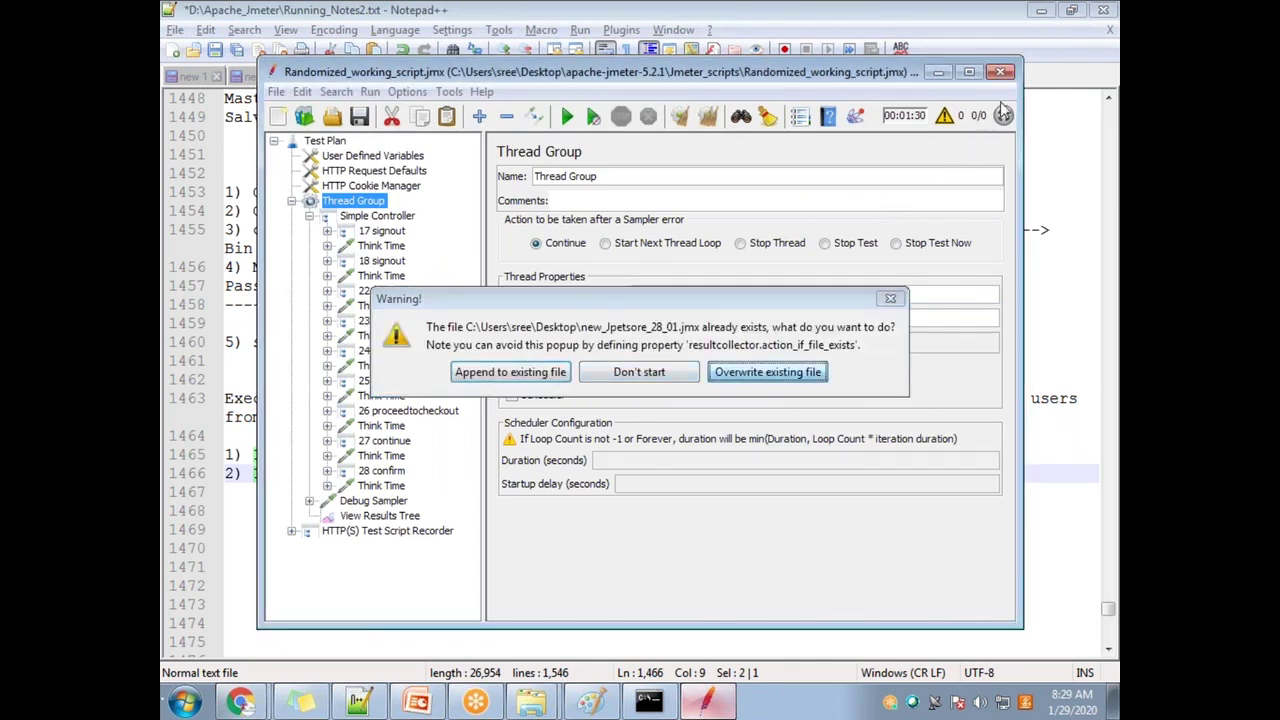
pyautogui.click(793, 373)
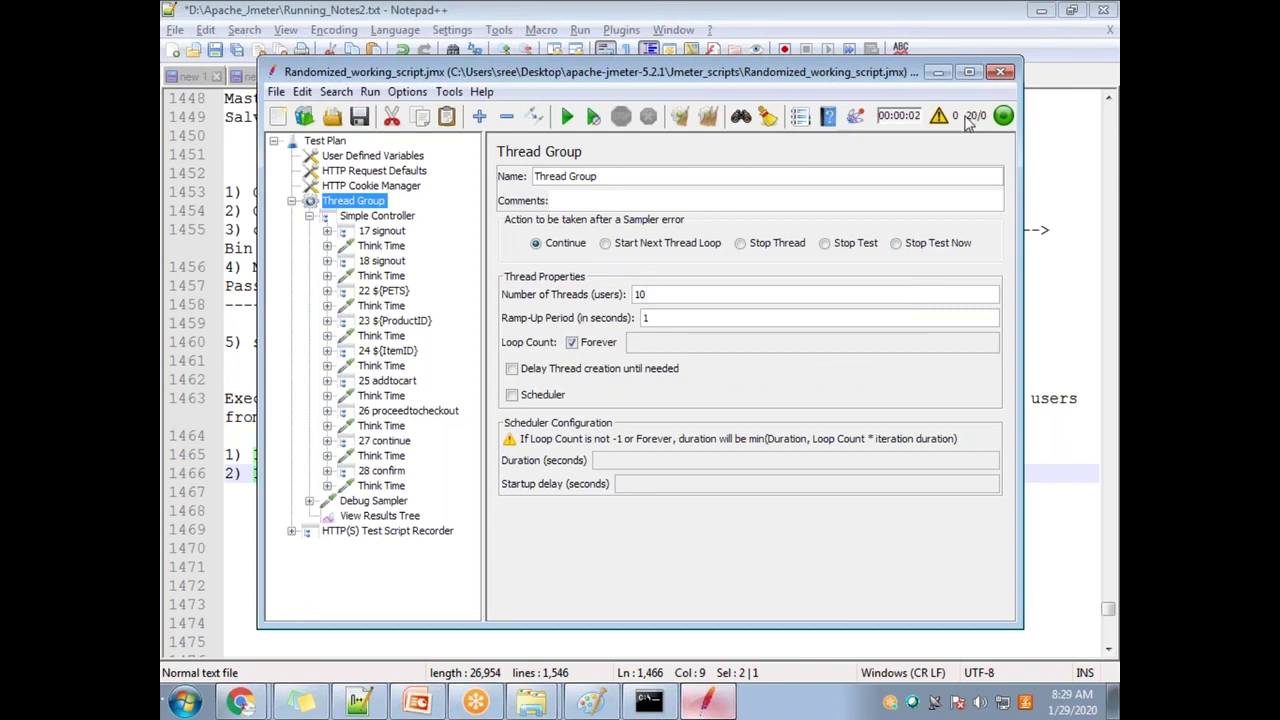
pyautogui.moveTo(654, 296); pyautogui.dragTo(613, 296)
pyautogui.write('1')
pyautogui.doubleClick(659, 294)
# Step: Check the server console, shut down the test on all remote hosts, and minimize JMeter
pyautogui.click(650, 703)
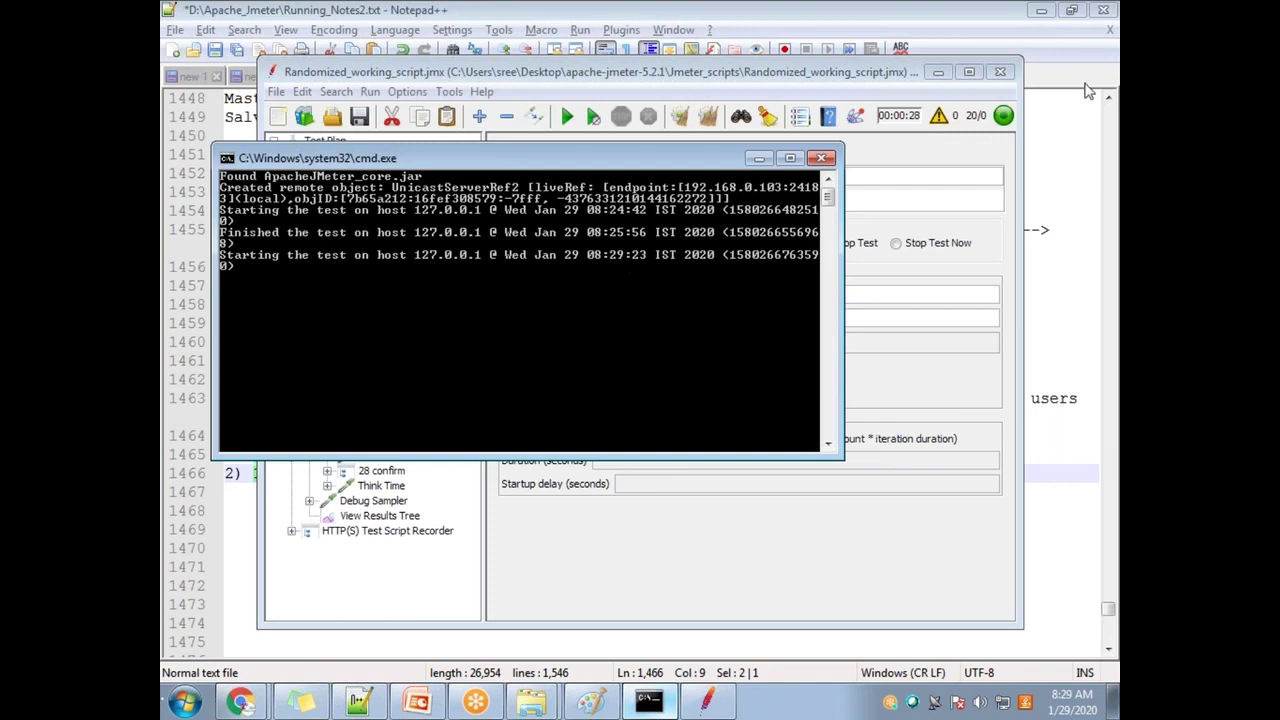
pyautogui.click(759, 158)
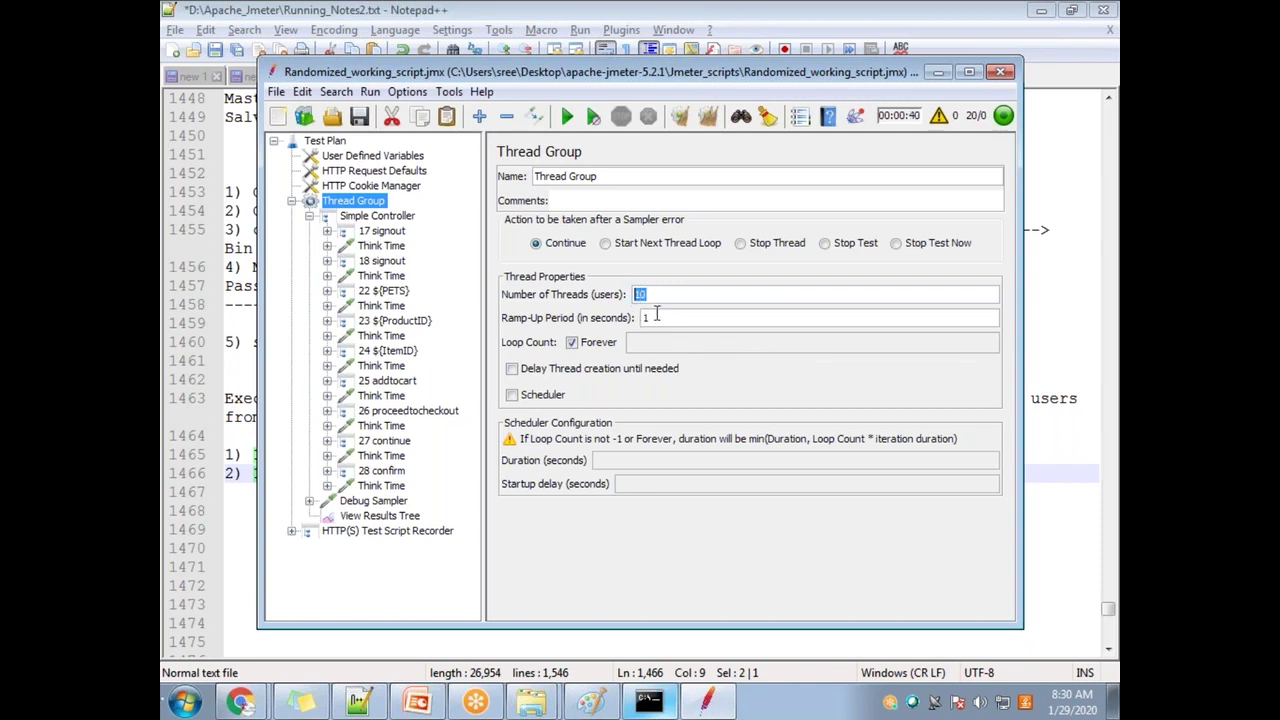
pyautogui.click(369, 91)
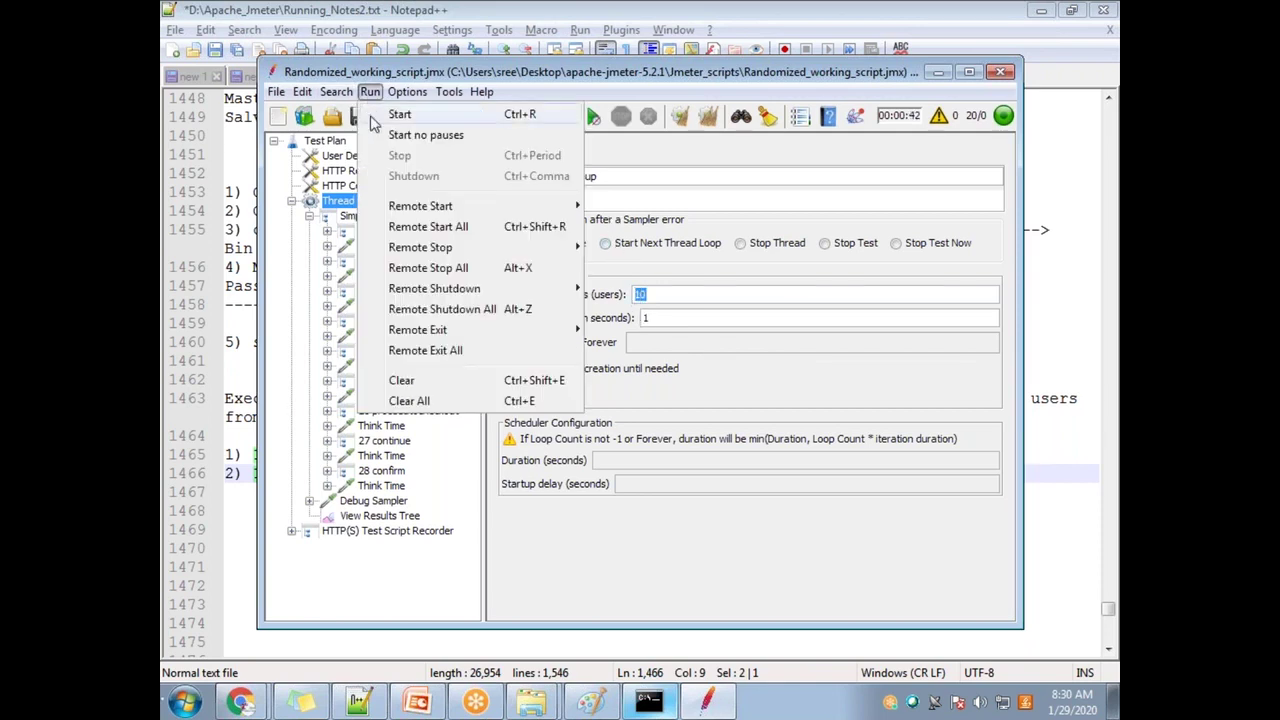
pyautogui.click(514, 313)
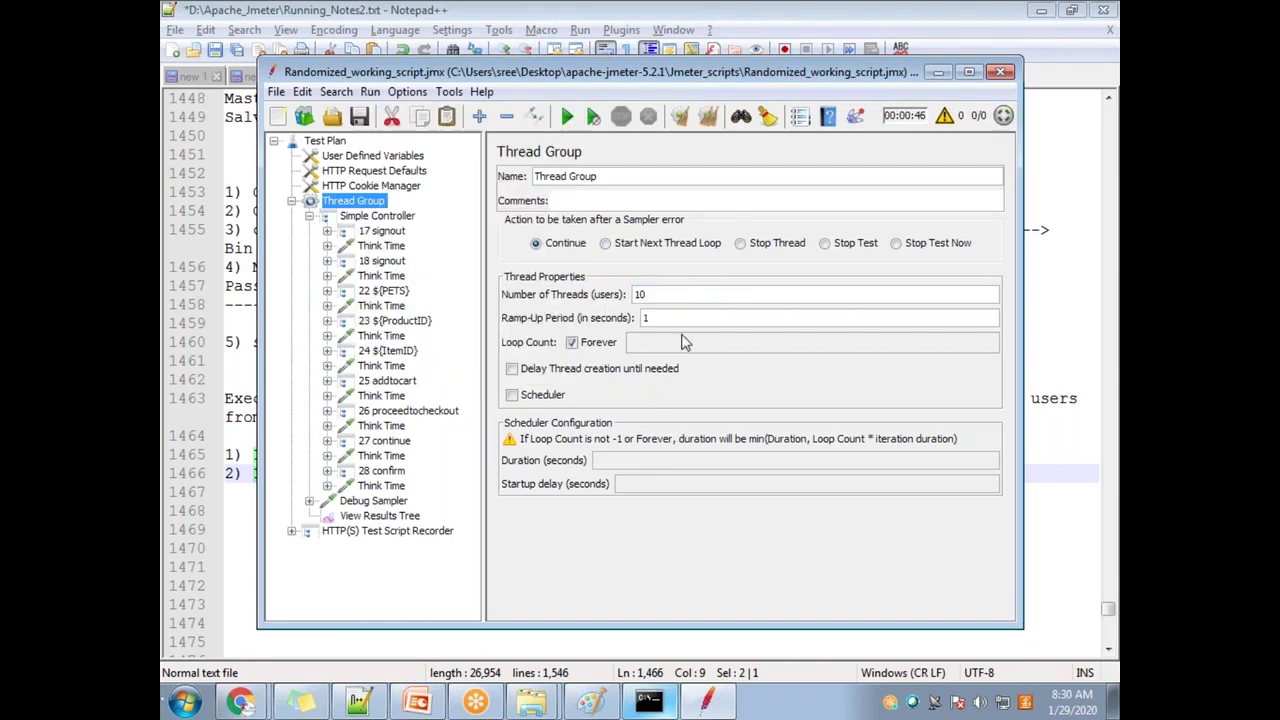
pyautogui.click(939, 72)
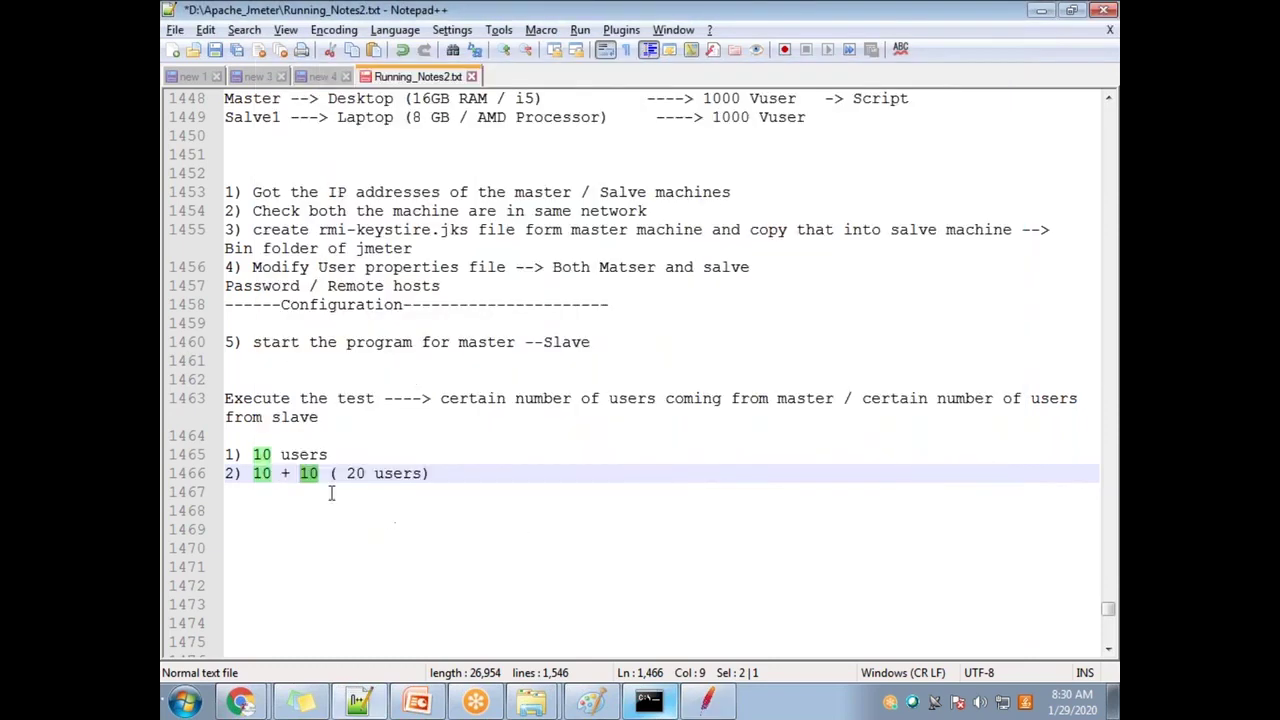
# Step: Add a '100 users' line below the 20 users line in Running_Notes2.txt
pyautogui.click(448, 487)
pyautogui.hotkey('shift', 'Up')
pyautogui.hotkey('shift', 'Up')
pyautogui.hotkey('shift', 'Up')
pyautogui.hotkey('shift', 'Up')
pyautogui.hotkey('shift', 'Up')
pyautogui.hotkey('shift', 'Up')
pyautogui.hotkey('shift', 'Up')
pyautogui.hotkey('shift', 'Up')
pyautogui.hotkey('shift', 'Up')
pyautogui.hotkey('shift', 'Up')
pyautogui.hotkey('shift', 'Up')
pyautogui.hotkey('shift', 'Up')
pyautogui.hotkey('shift', 'Up')
pyautogui.hotkey('shift', 'Up')
pyautogui.hotkey('shift', 'Up')
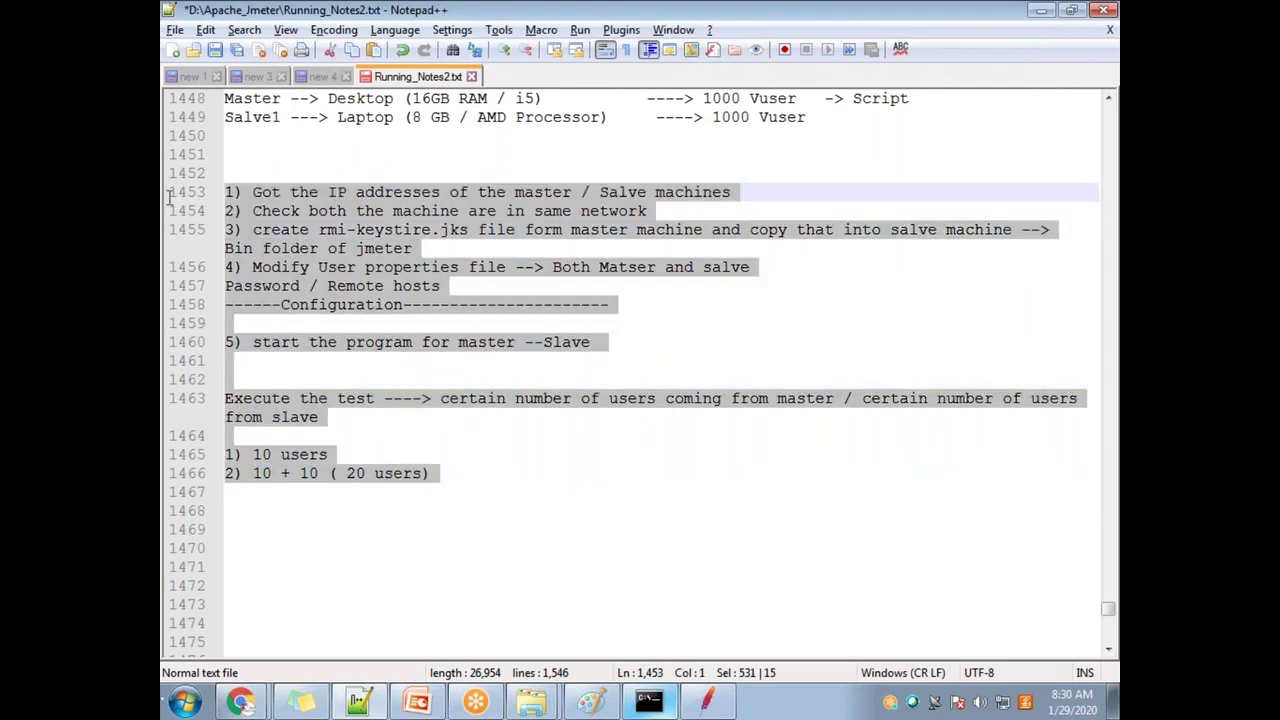
pyautogui.click(505, 480)
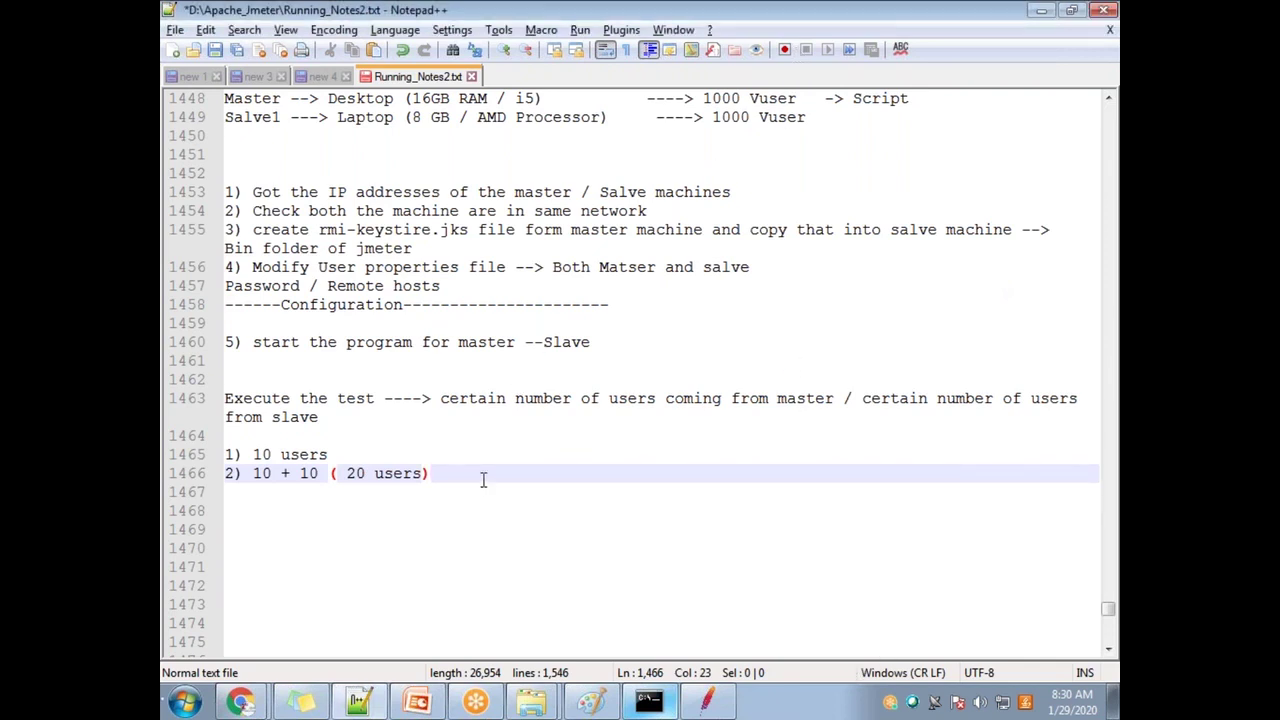
pyautogui.press('Return')
pyautogui.press('Return')
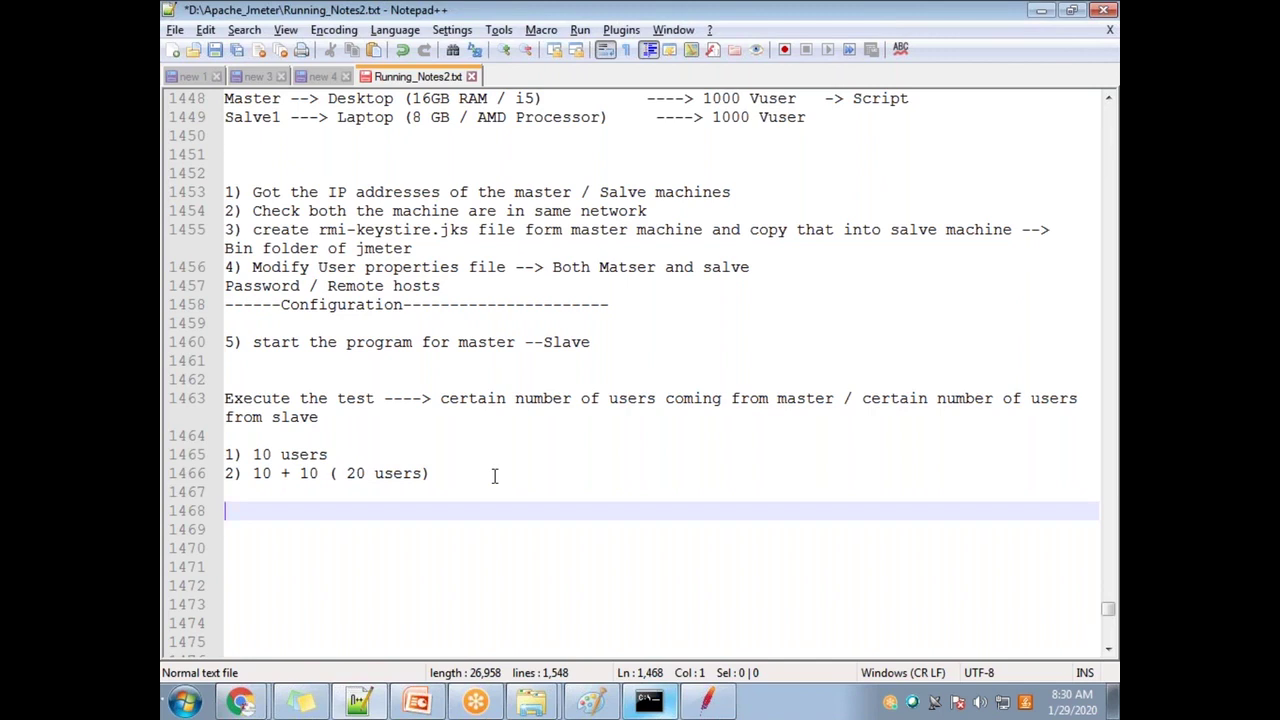
pyautogui.write('100 users')
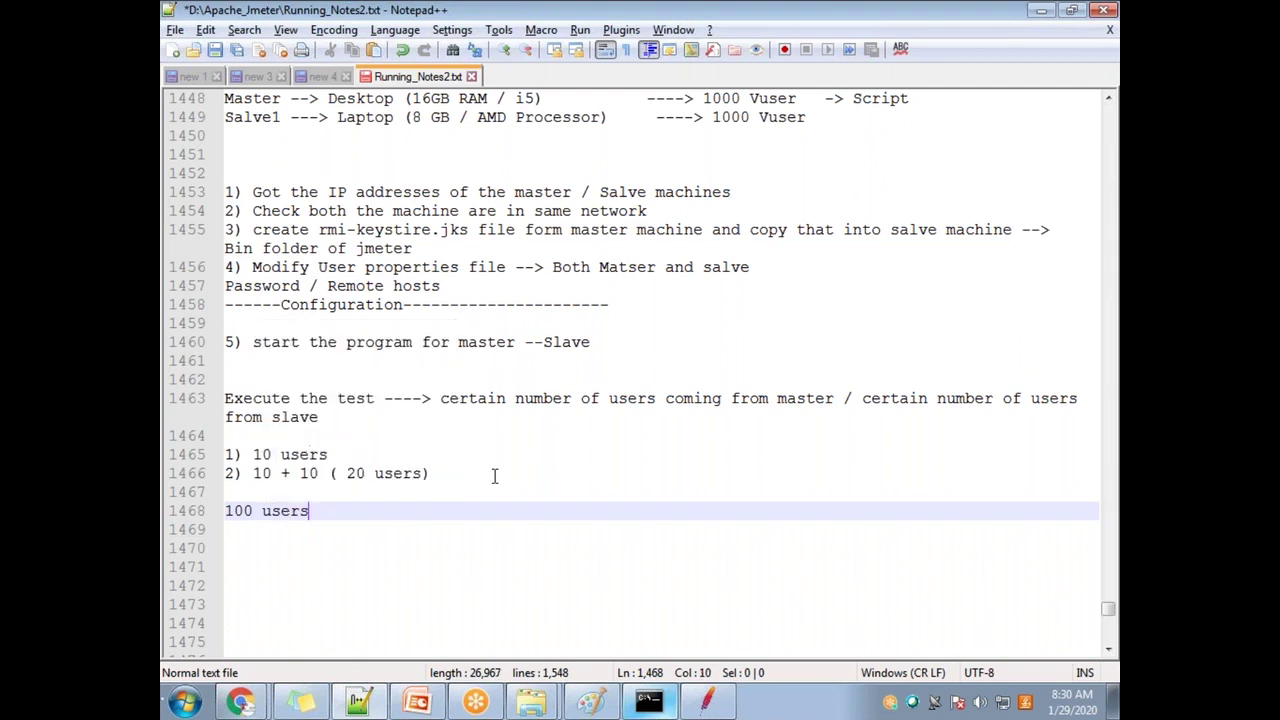
pyautogui.press('Return')
pyautogui.press('Return')
# Step: Add lines '50 users should come from california' and '50 users should come from NY', then select them
pyautogui.write('6')
pyautogui.press('BackSpace')
pyautogui.write('50 users')
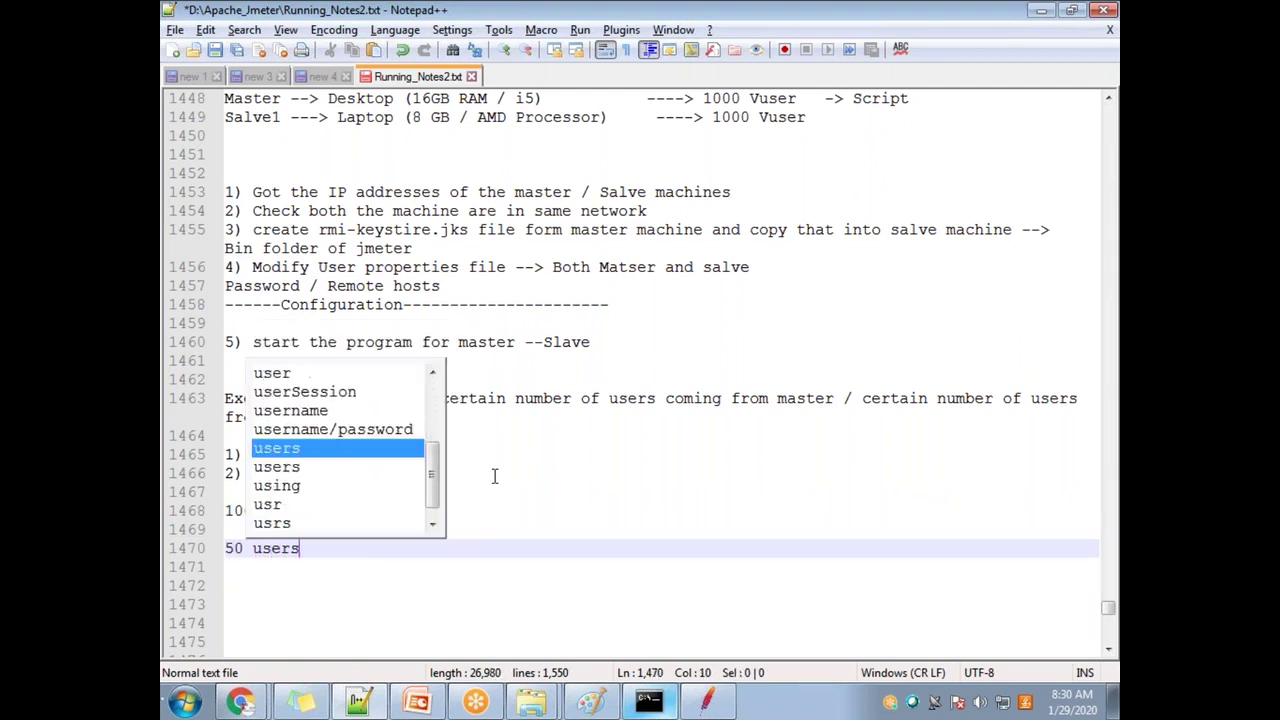
pyautogui.write(' should co')
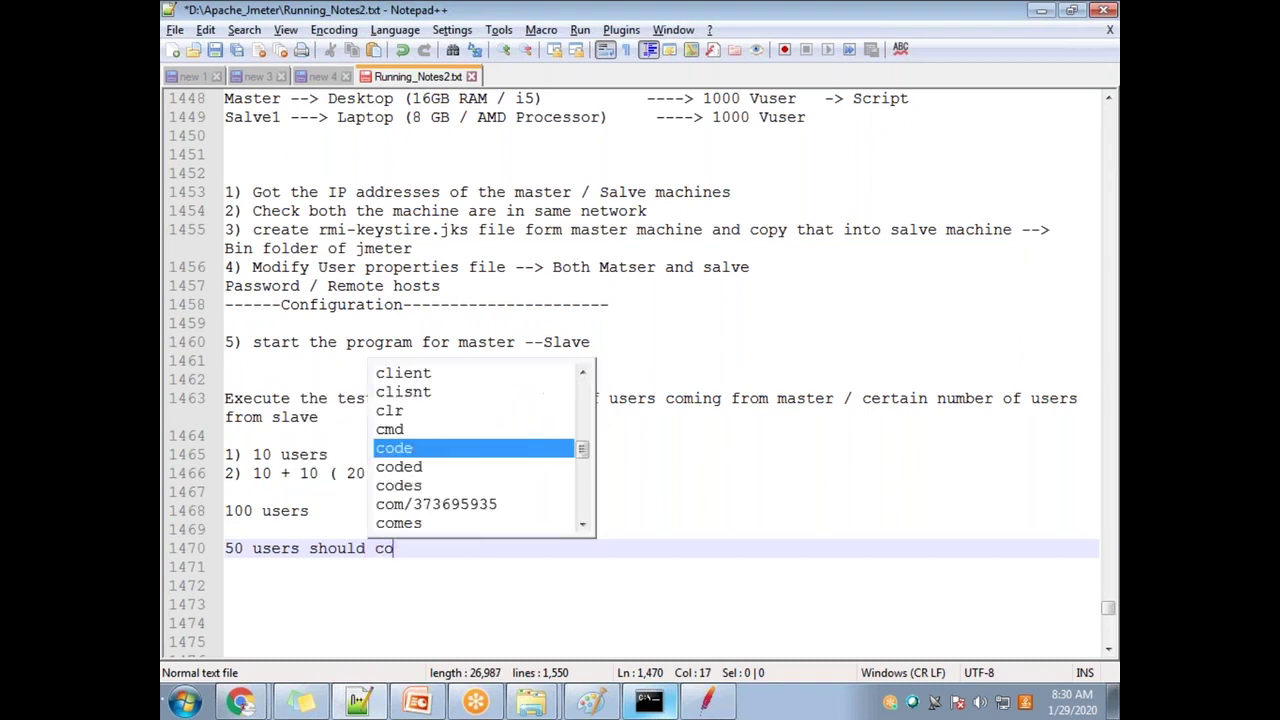
pyautogui.write('me from california')
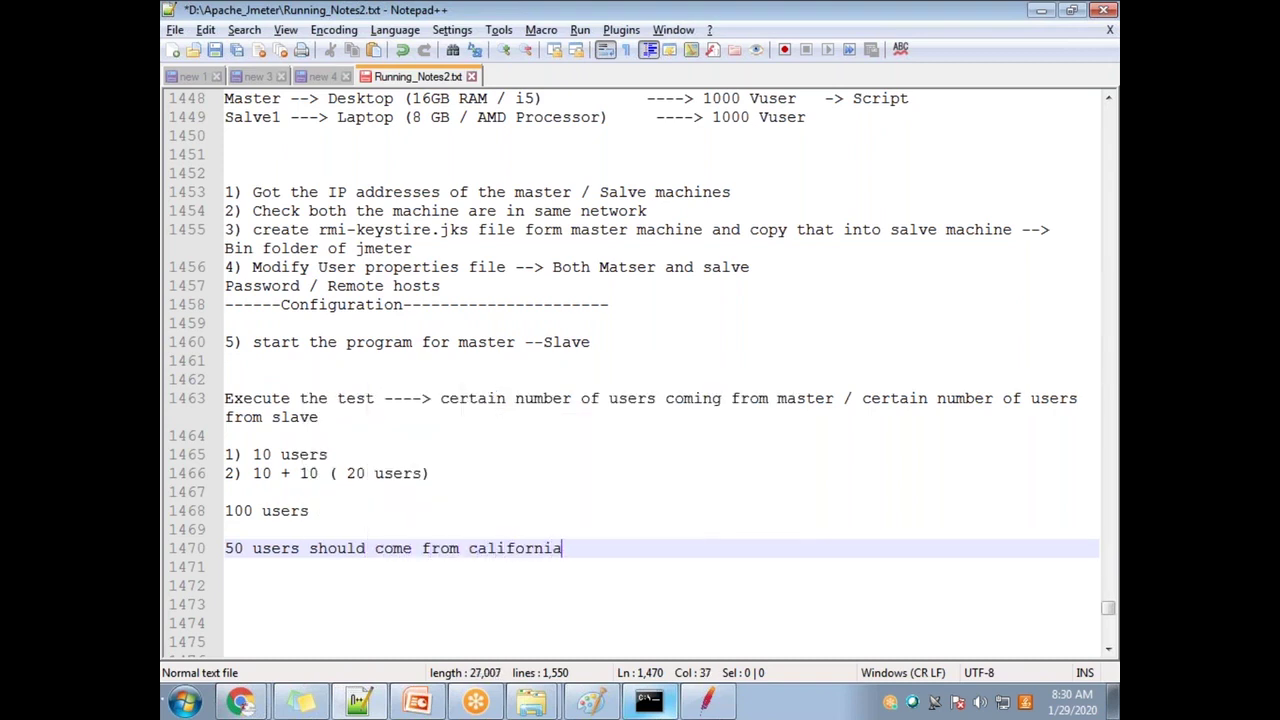
pyautogui.press('Return')
pyautogui.write('50')
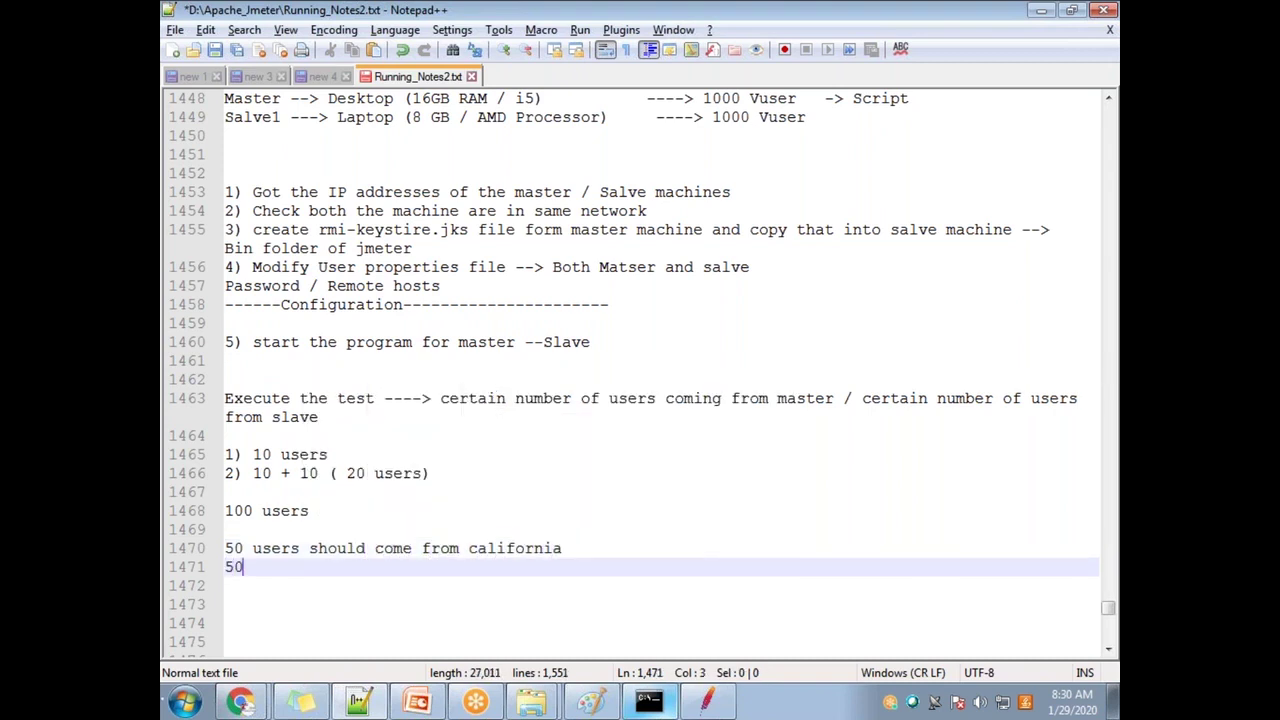
pyautogui.write(' users should come from ')
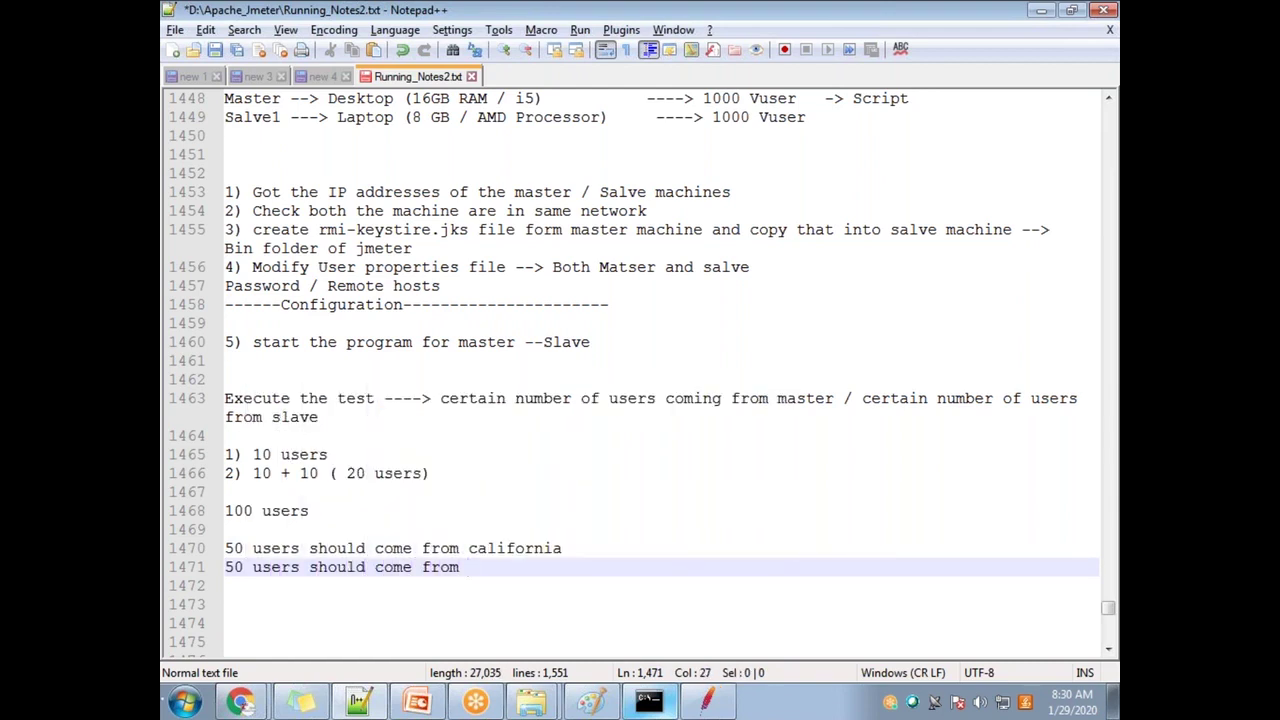
pyautogui.write('L')
pyautogui.press('BackSpace')
pyautogui.write('NY')
pyautogui.moveTo(537, 566); pyautogui.dragTo(214, 548)
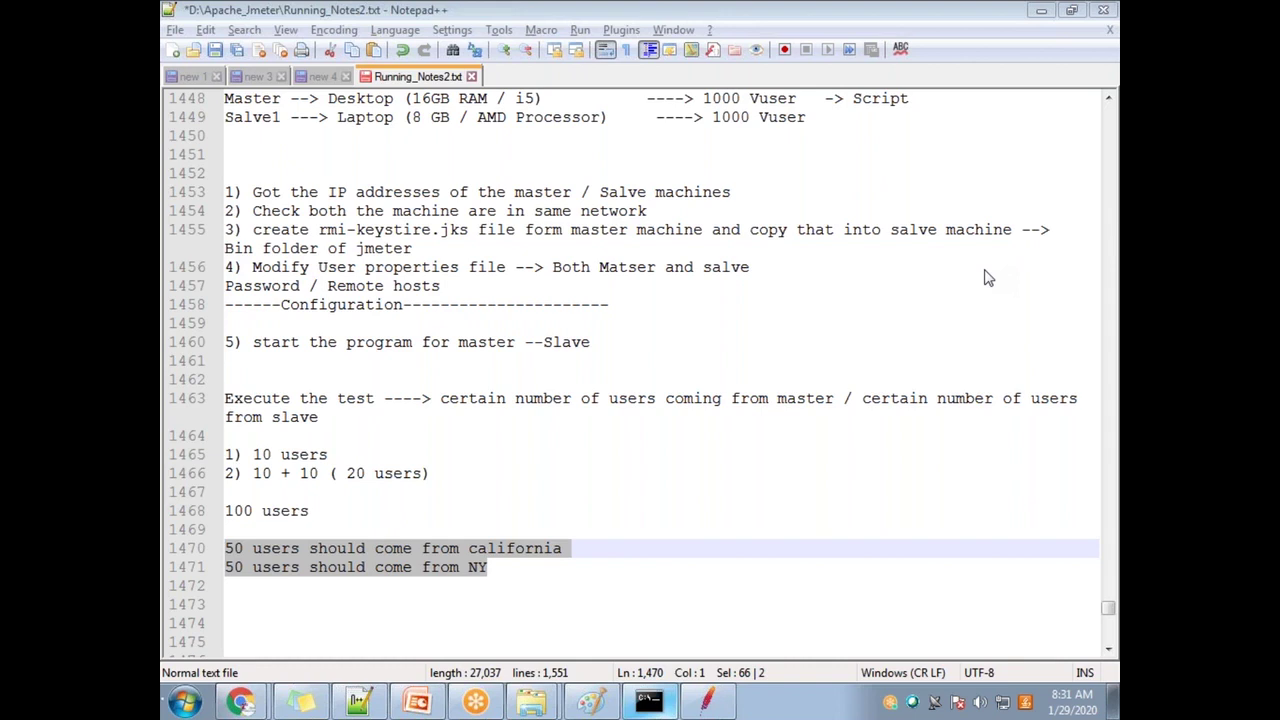
# Step: Add an 'Its possible' line and tag the california line with '-- master'
pyautogui.click(517, 576)
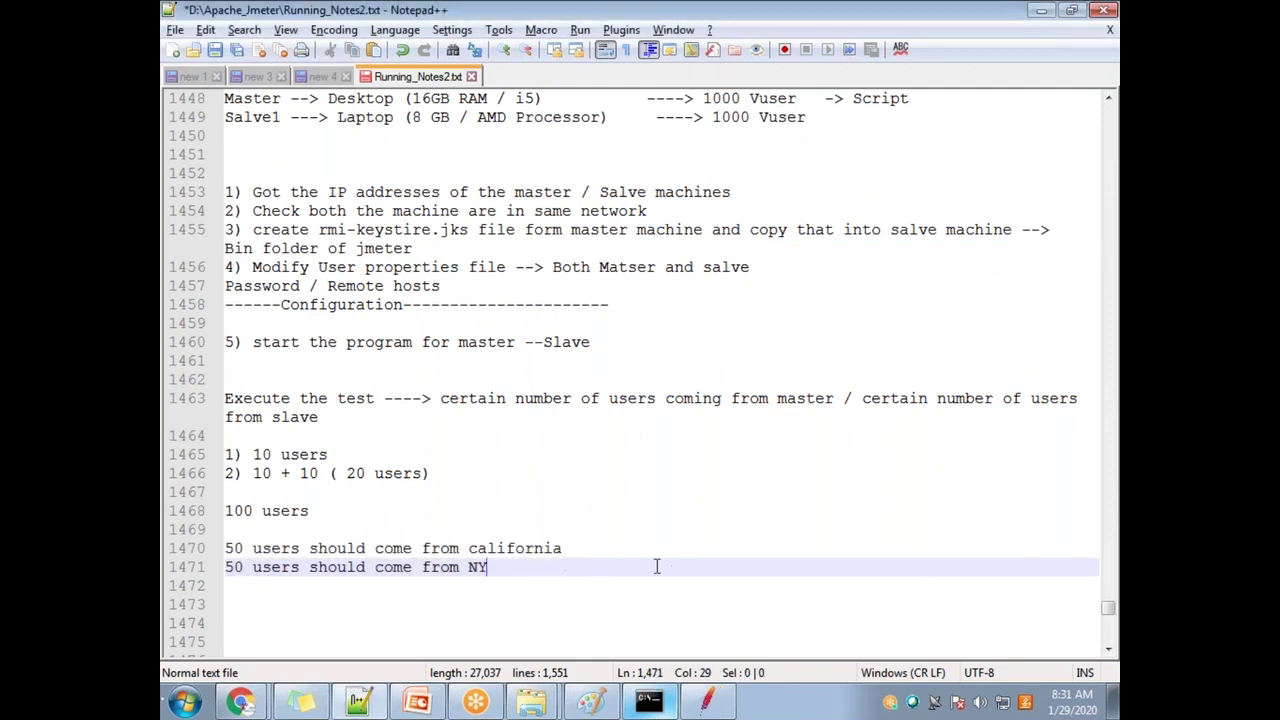
pyautogui.press('Return')
pyautogui.press('Return')
pyautogui.write('Its possible')
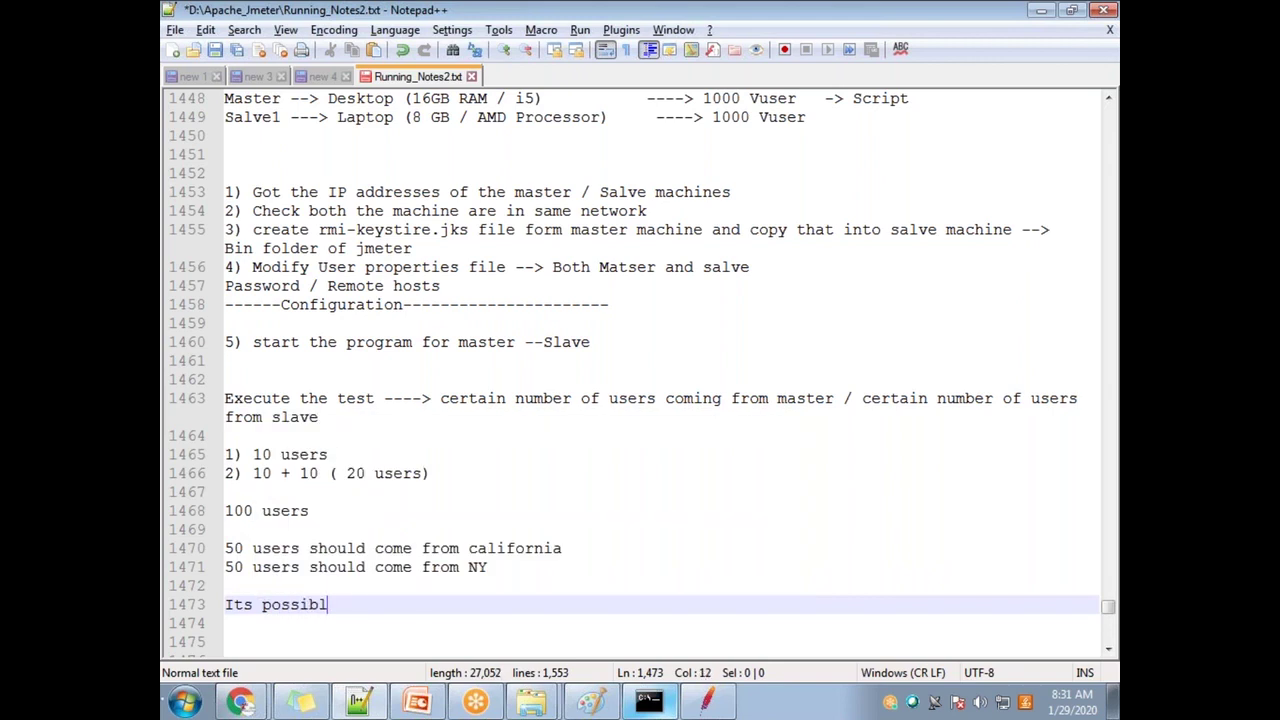
pyautogui.click(578, 550)
pyautogui.write('-- ma')
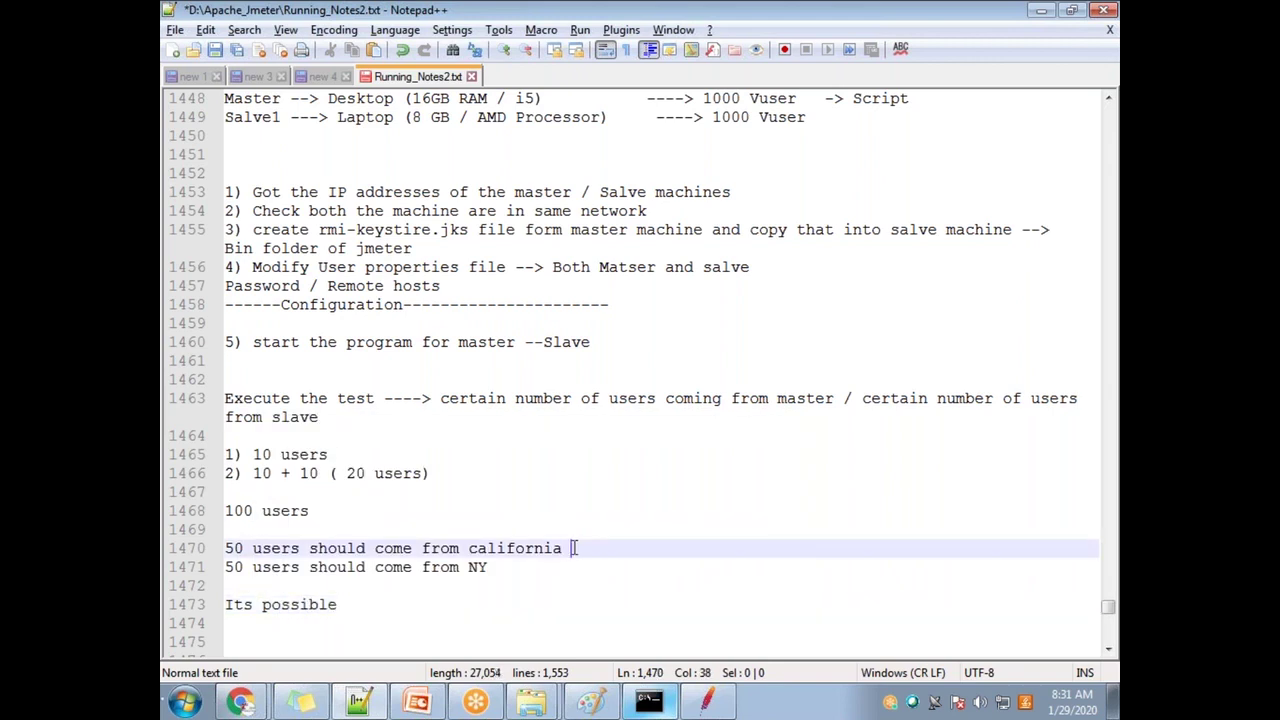
pyautogui.write('ster')
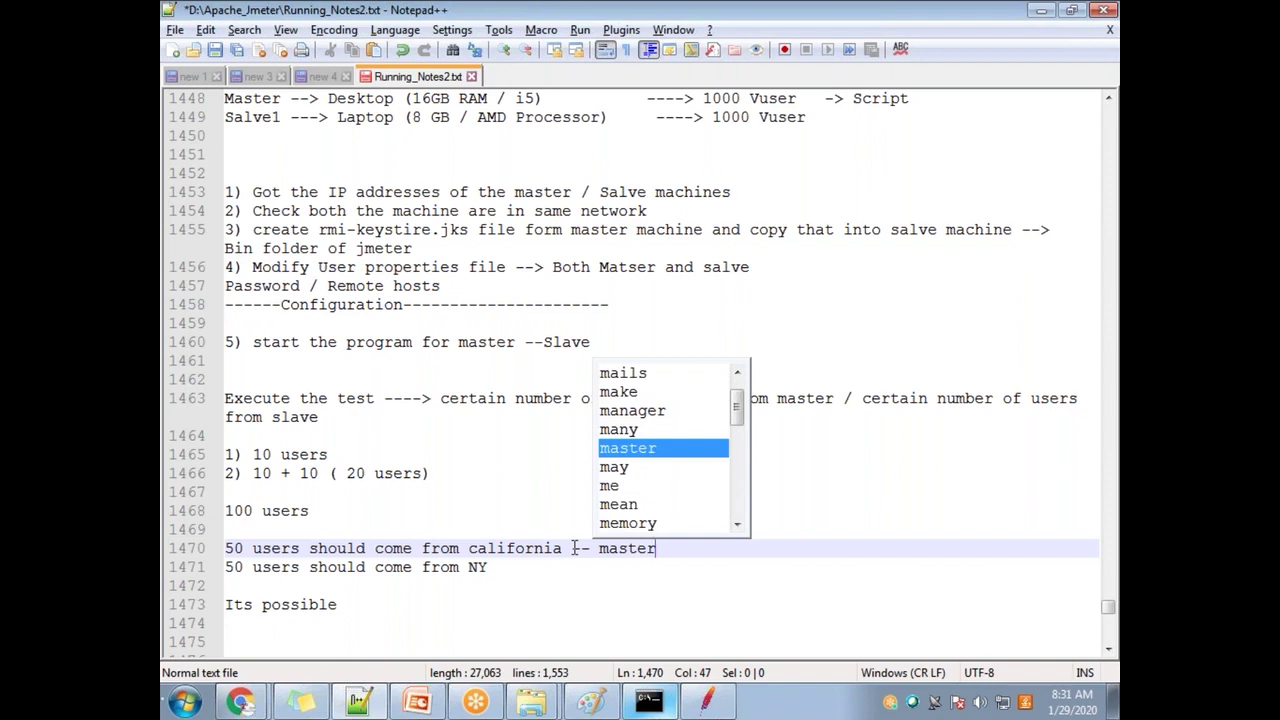
pyautogui.press('BackSpace')
pyautogui.press('BackSpace')
pyautogui.press('BackSpace')
pyautogui.write('ter')
# Step: Tag the NY line with '-- NY', highlight the labelled lines, and start new lines below 'Its possible'
pyautogui.click(541, 548)
pyautogui.click(525, 570)
pyautogui.write('-- ')
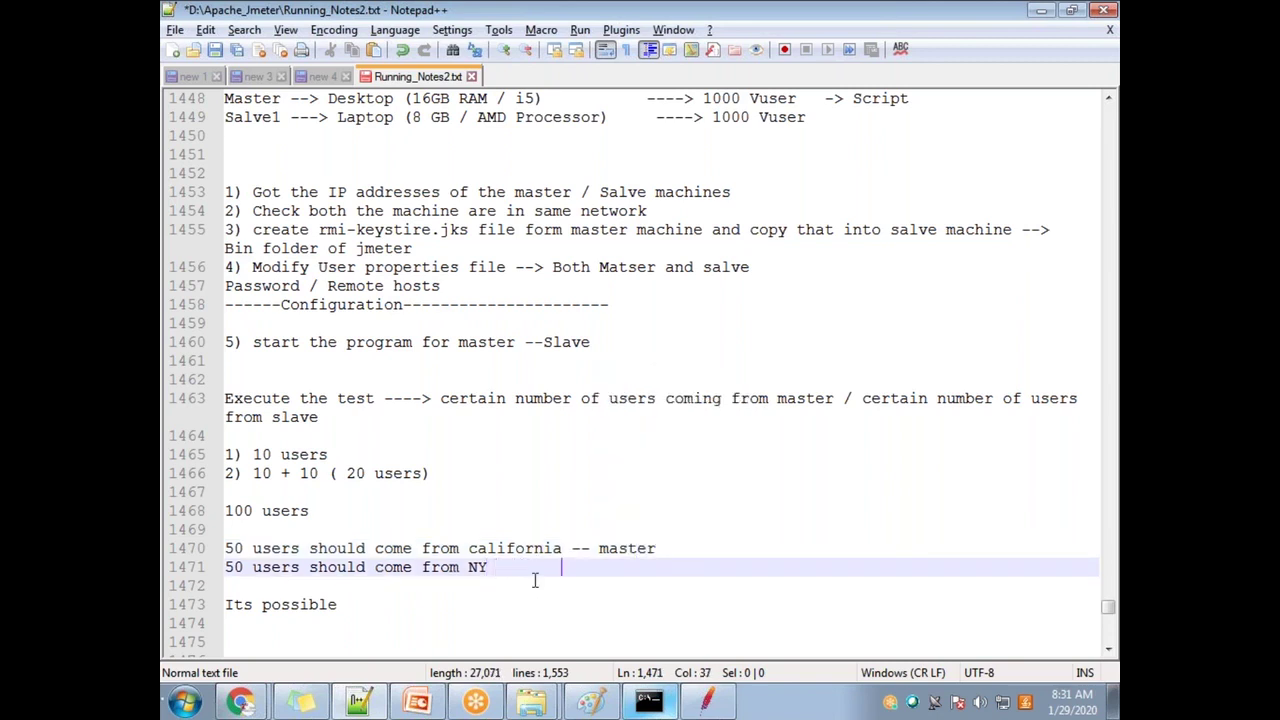
pyautogui.write('NY')
pyautogui.moveTo(620, 567); pyautogui.dragTo(225, 565)
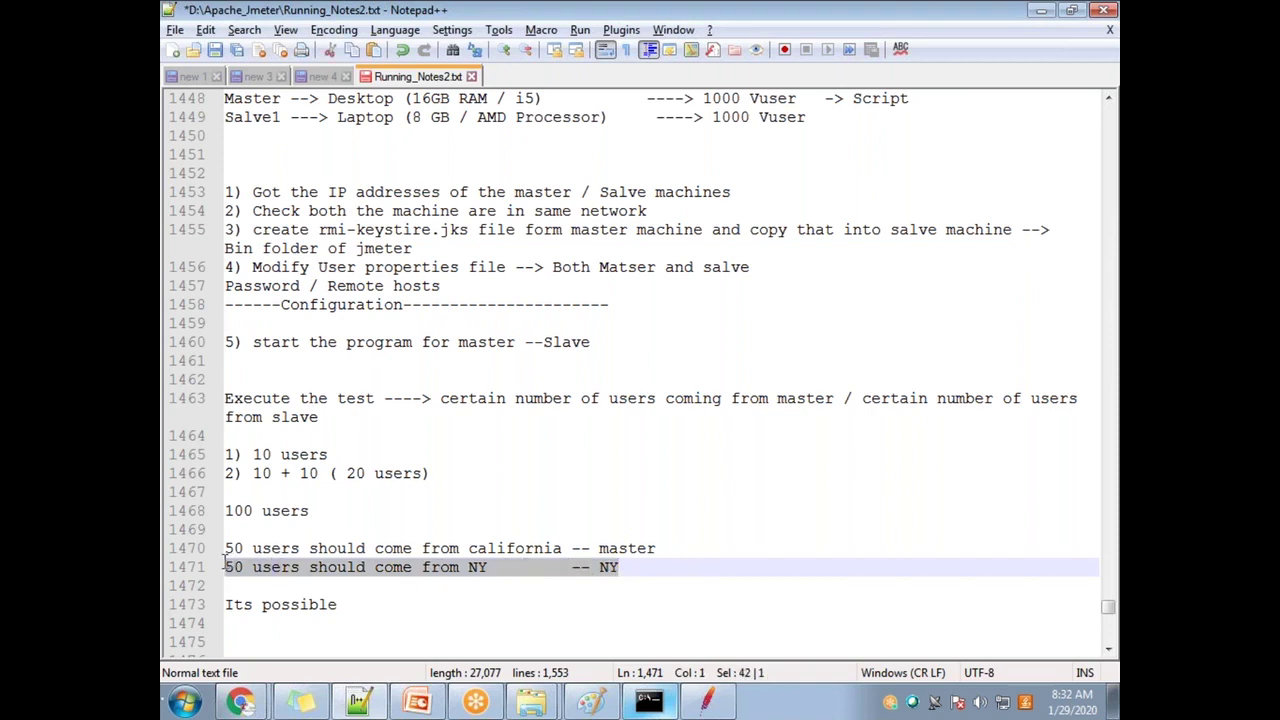
pyautogui.moveTo(669, 549); pyautogui.dragTo(222, 549)
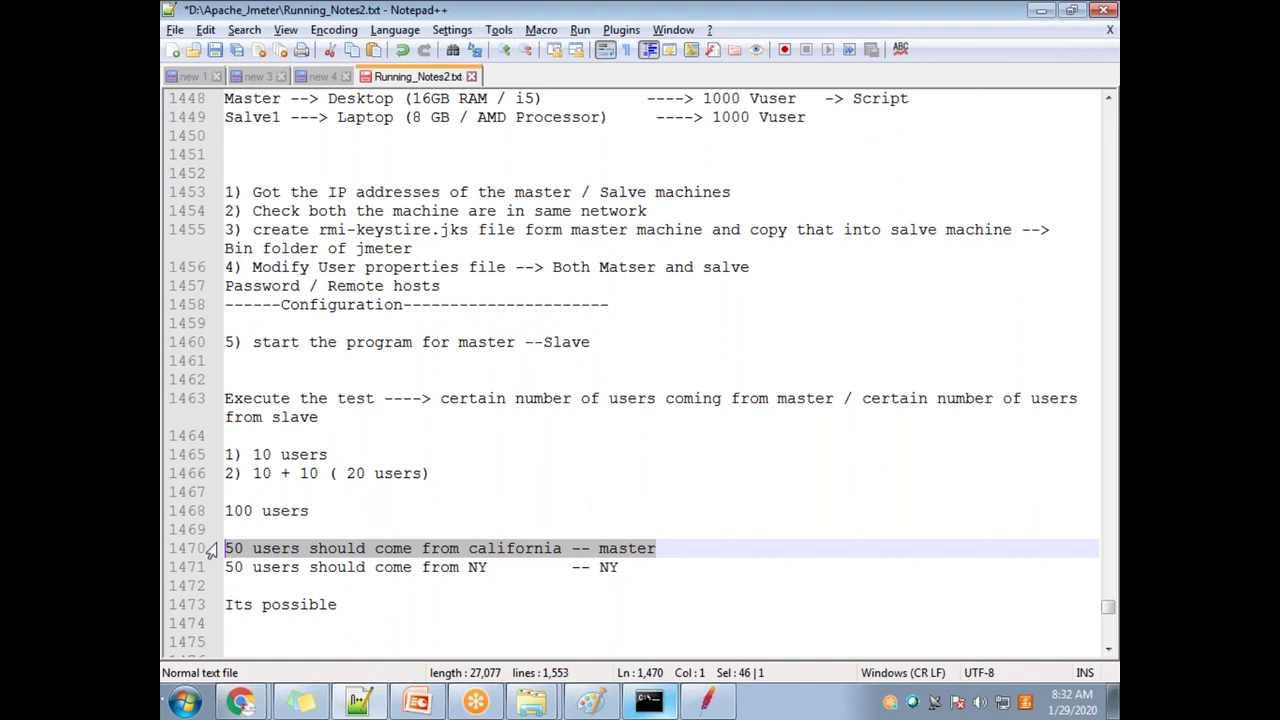
pyautogui.moveTo(630, 568); pyautogui.dragTo(180, 550)
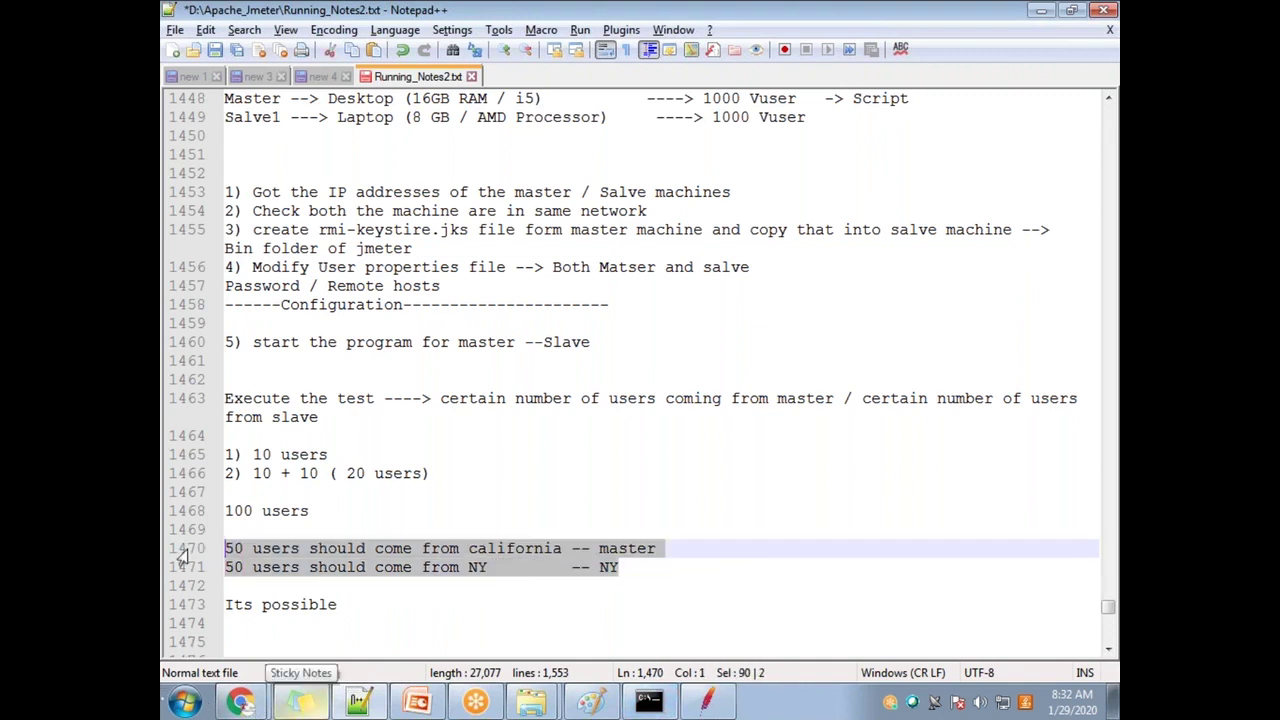
pyautogui.click(345, 606)
pyautogui.press('Return')
pyautogui.press('Return')
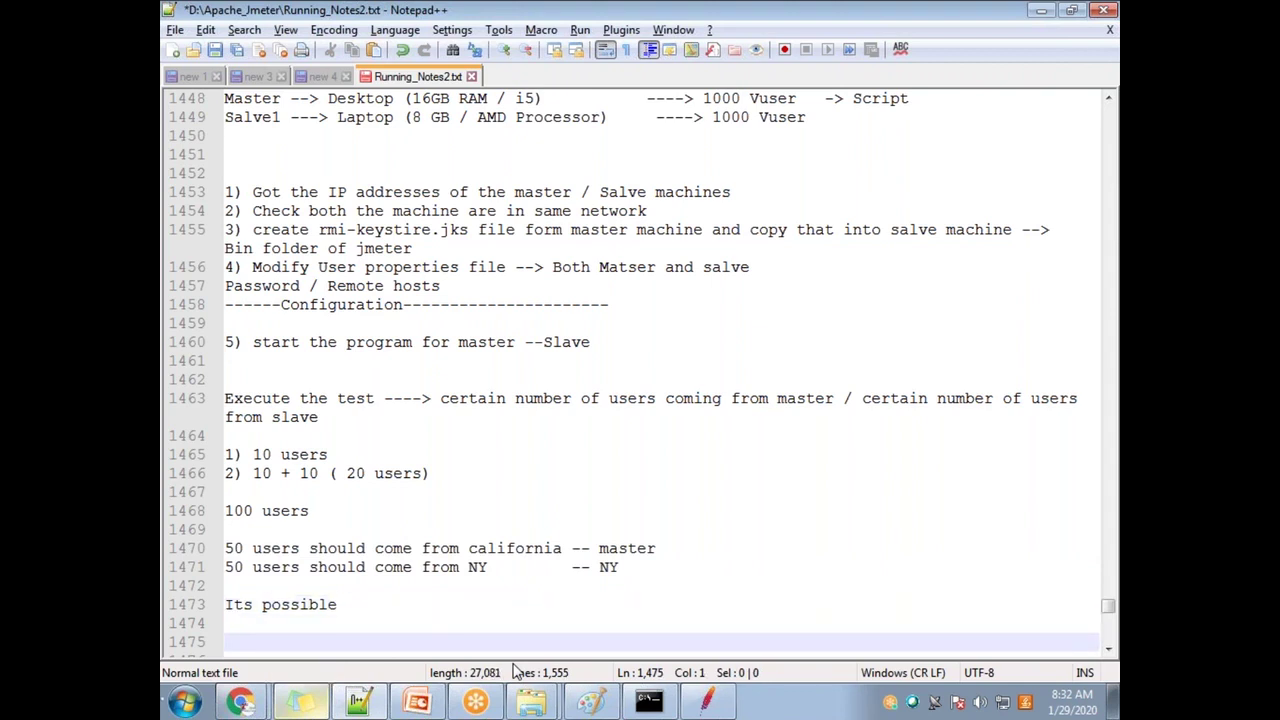
# Step: Type 'Blazemter tool / Octoperf Tool' below the 'Its possible' note and highlight that line
pyautogui.write('Blazem')
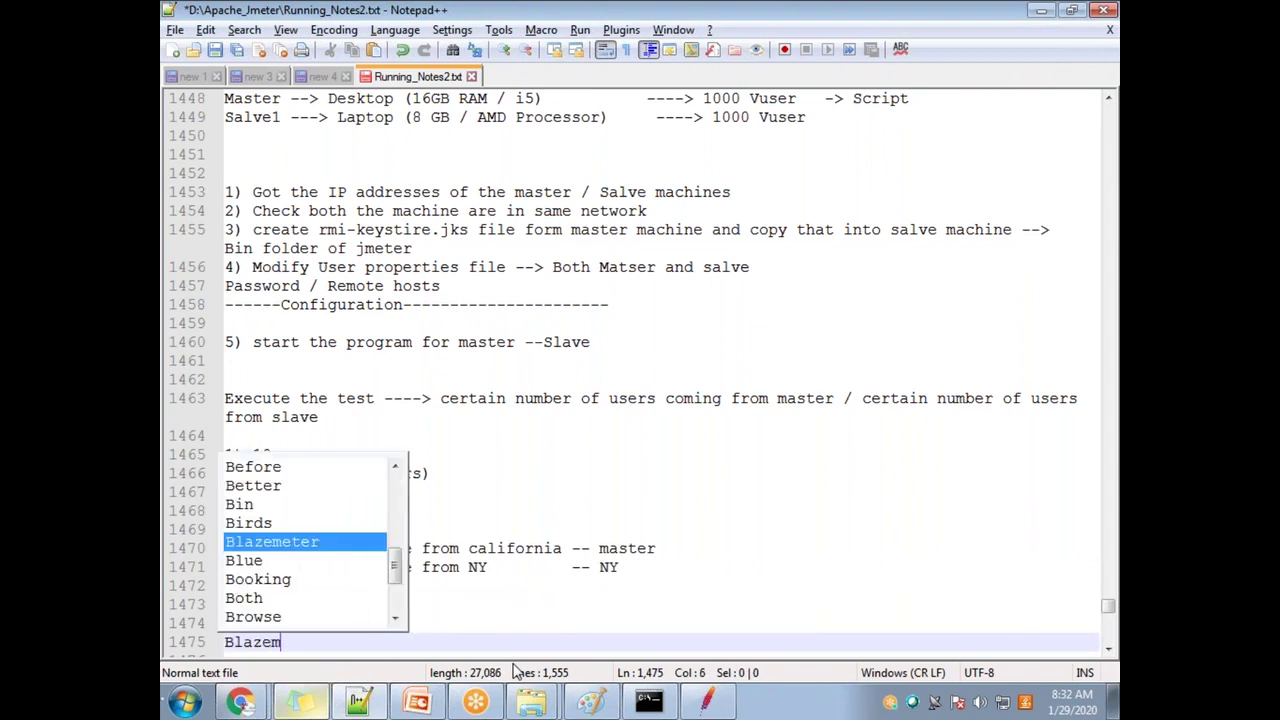
pyautogui.write('ter tool')
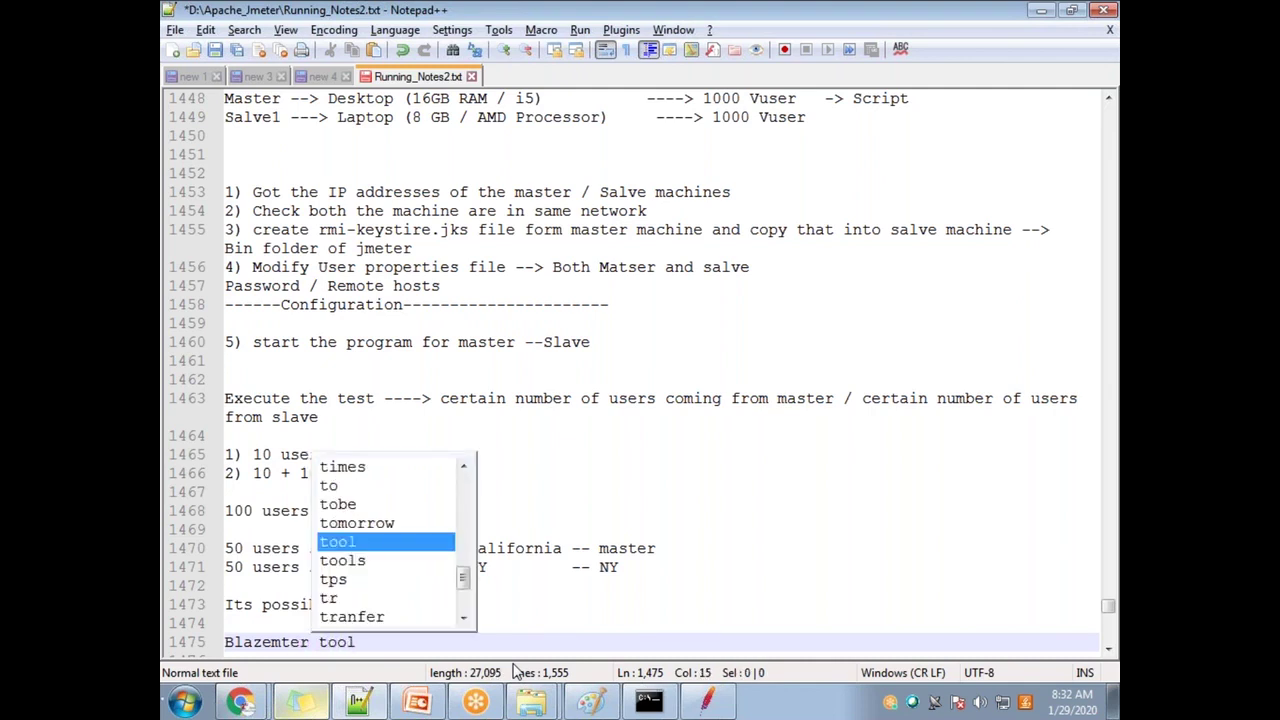
pyautogui.press('Escape')
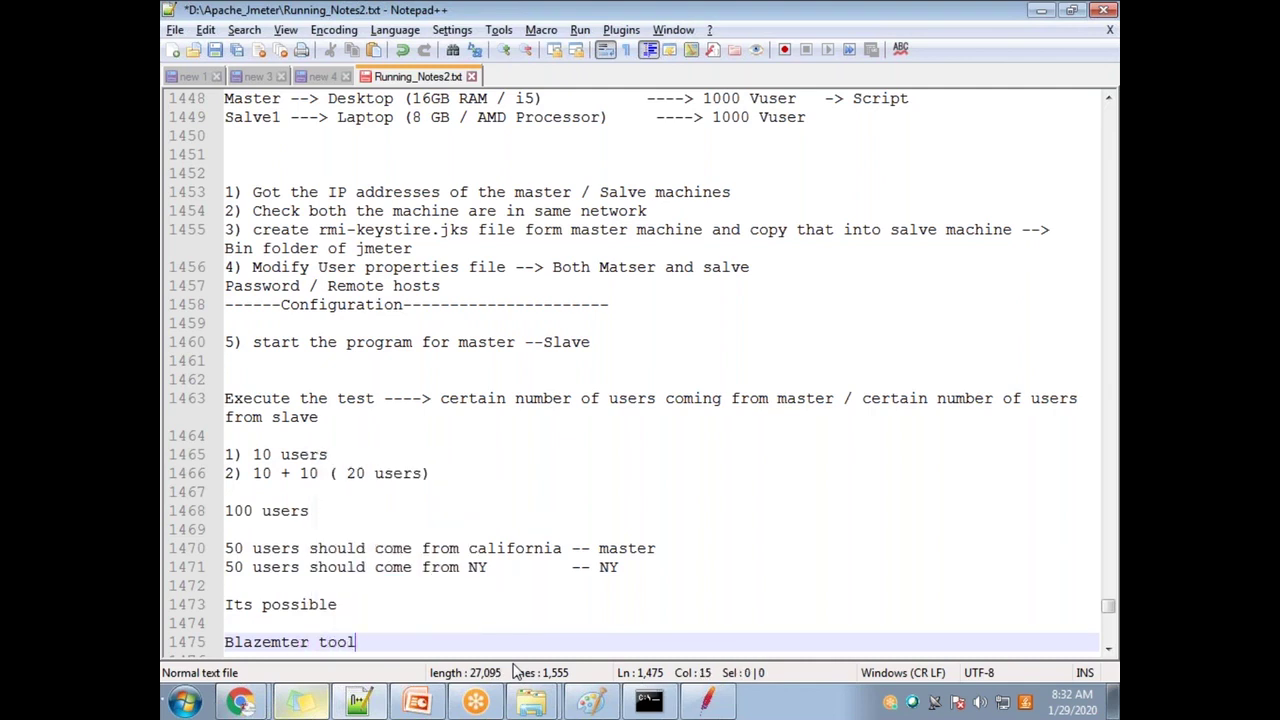
pyautogui.write('/')
pyautogui.write('Octoper')
pyautogui.write('f Tool')
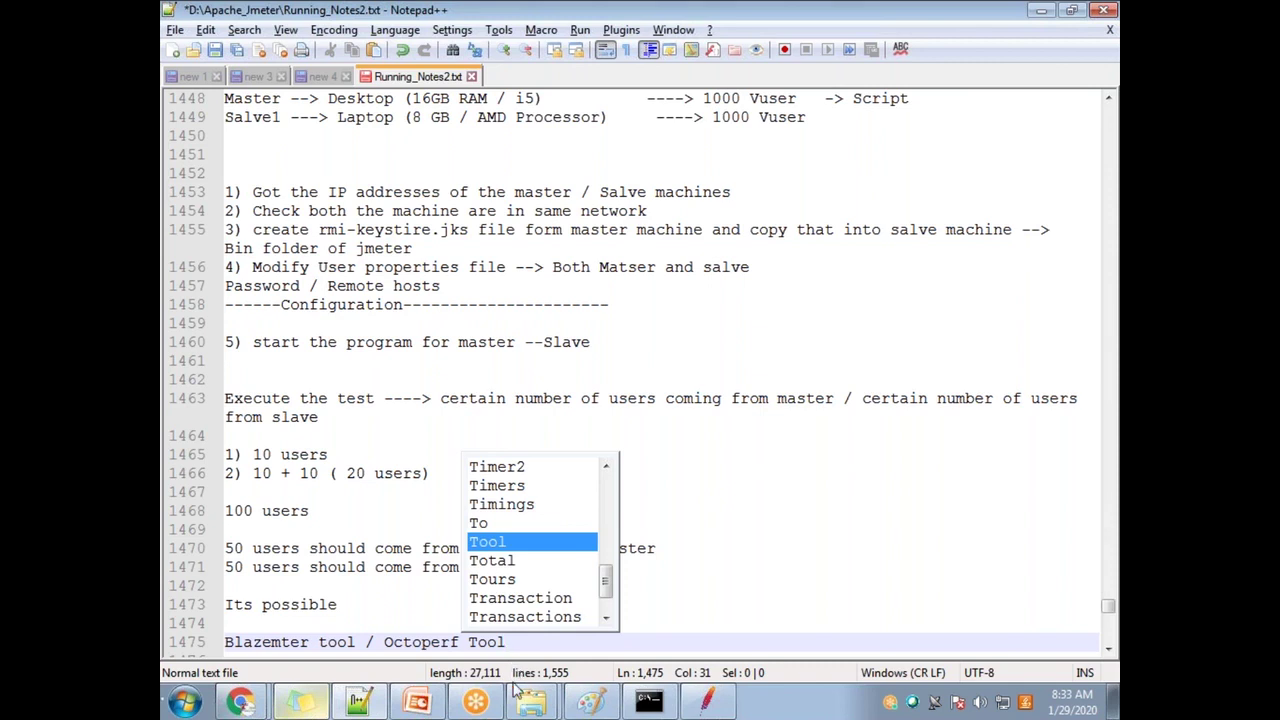
pyautogui.click(421, 642)
pyautogui.moveTo(553, 636); pyautogui.dragTo(222, 642)
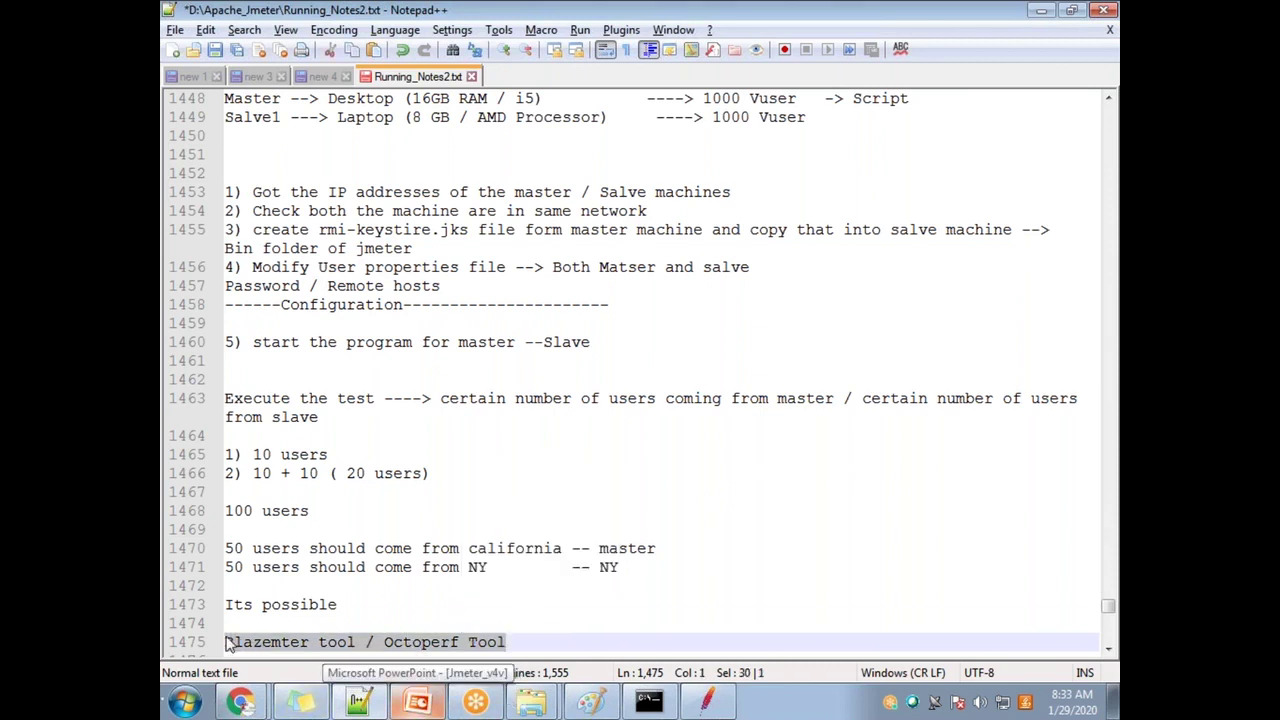